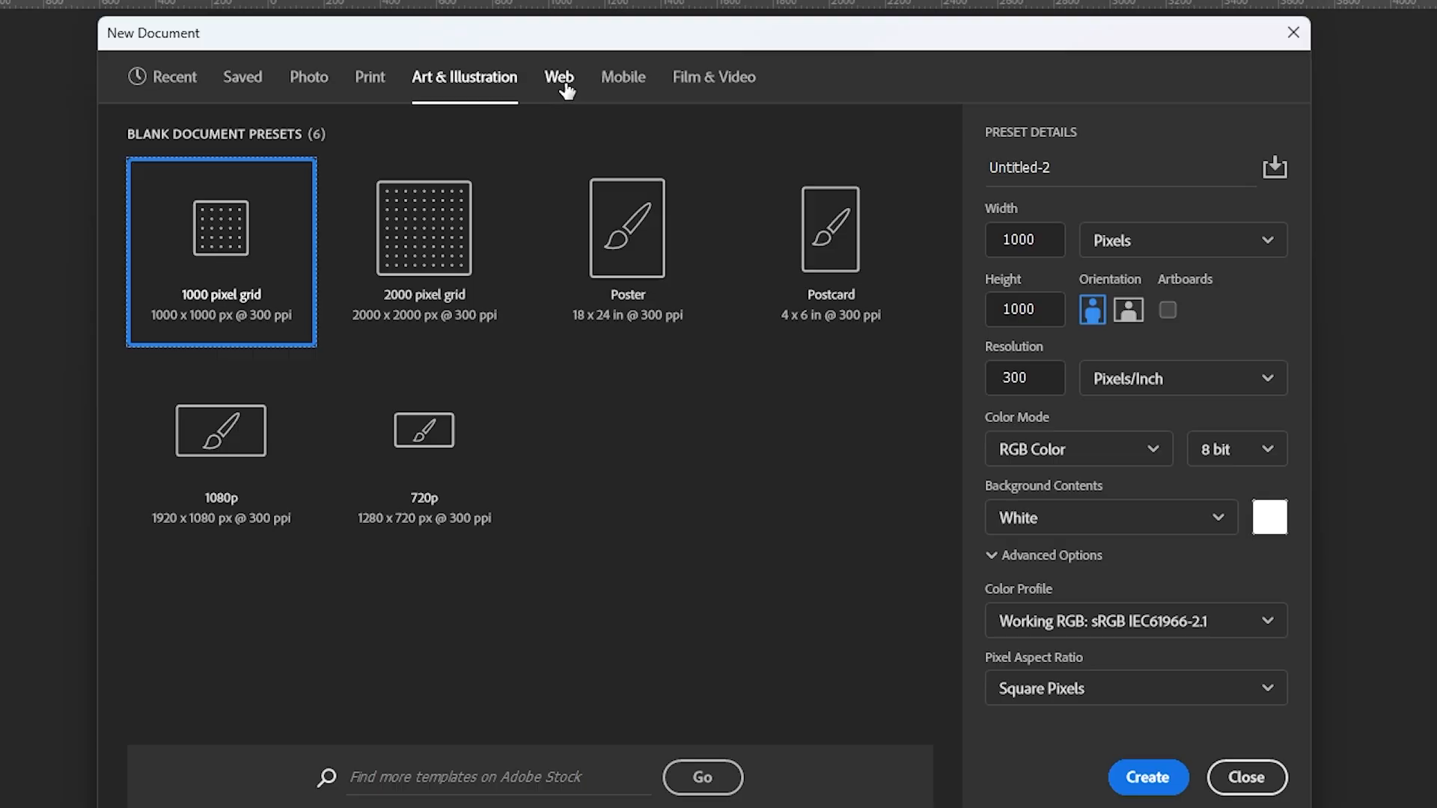
- Browse the Web, Mobile and Film & Video document presets and return to the recent 21 x 27 cm preset
{"action": "left_click", "coordinate": [567, 89]}
{"action": "left_click", "coordinate": [633, 91]}
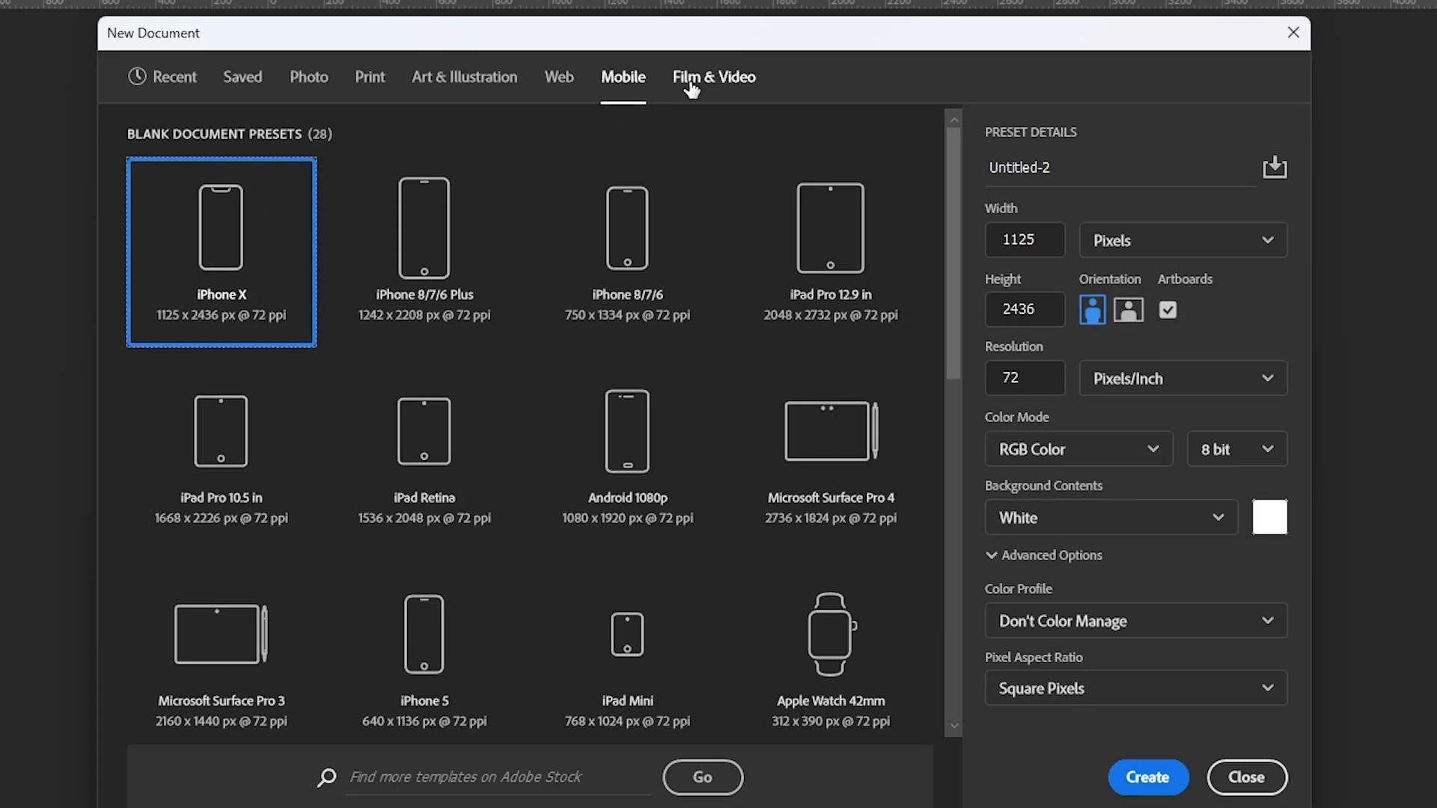
{"action": "left_click", "coordinate": [690, 83]}
{"action": "left_click", "coordinate": [164, 77]}
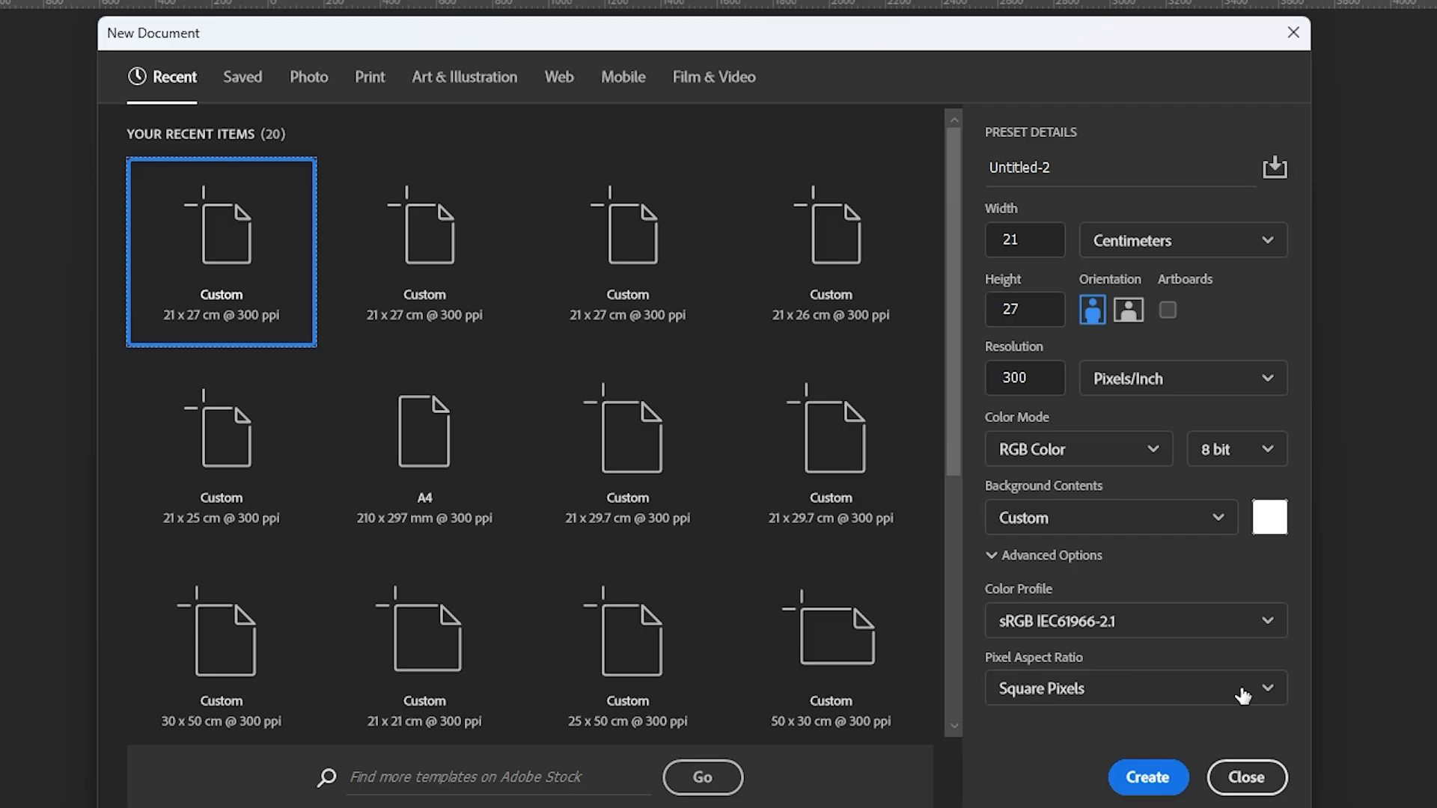
- Name the new document "Arsenal vs Nothingham Forest"
{"action": "left_click", "coordinate": [1115, 171]}
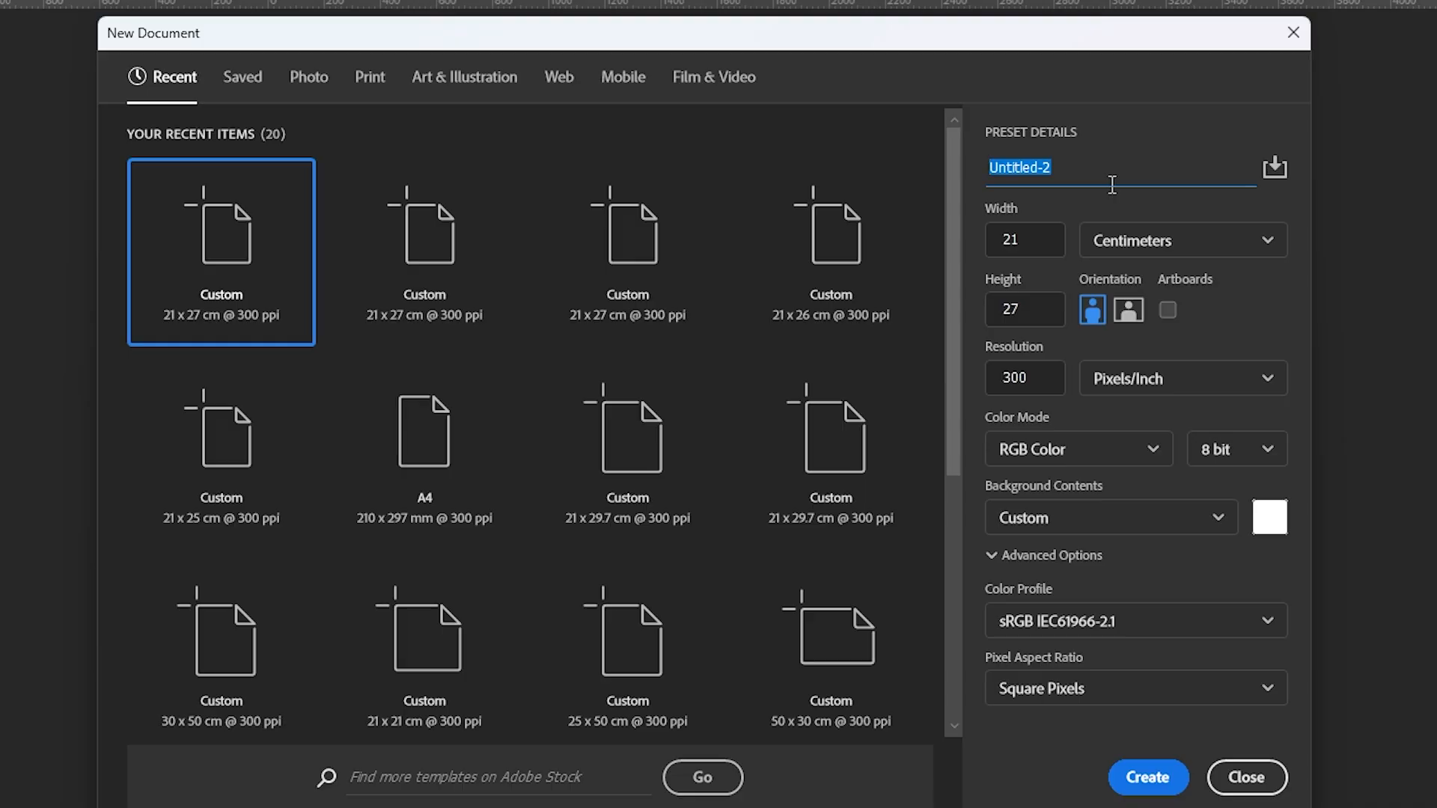
{"action": "type", "text": "Arsenal va Nothingham Foi"}
{"action": "type", "text": "est"}
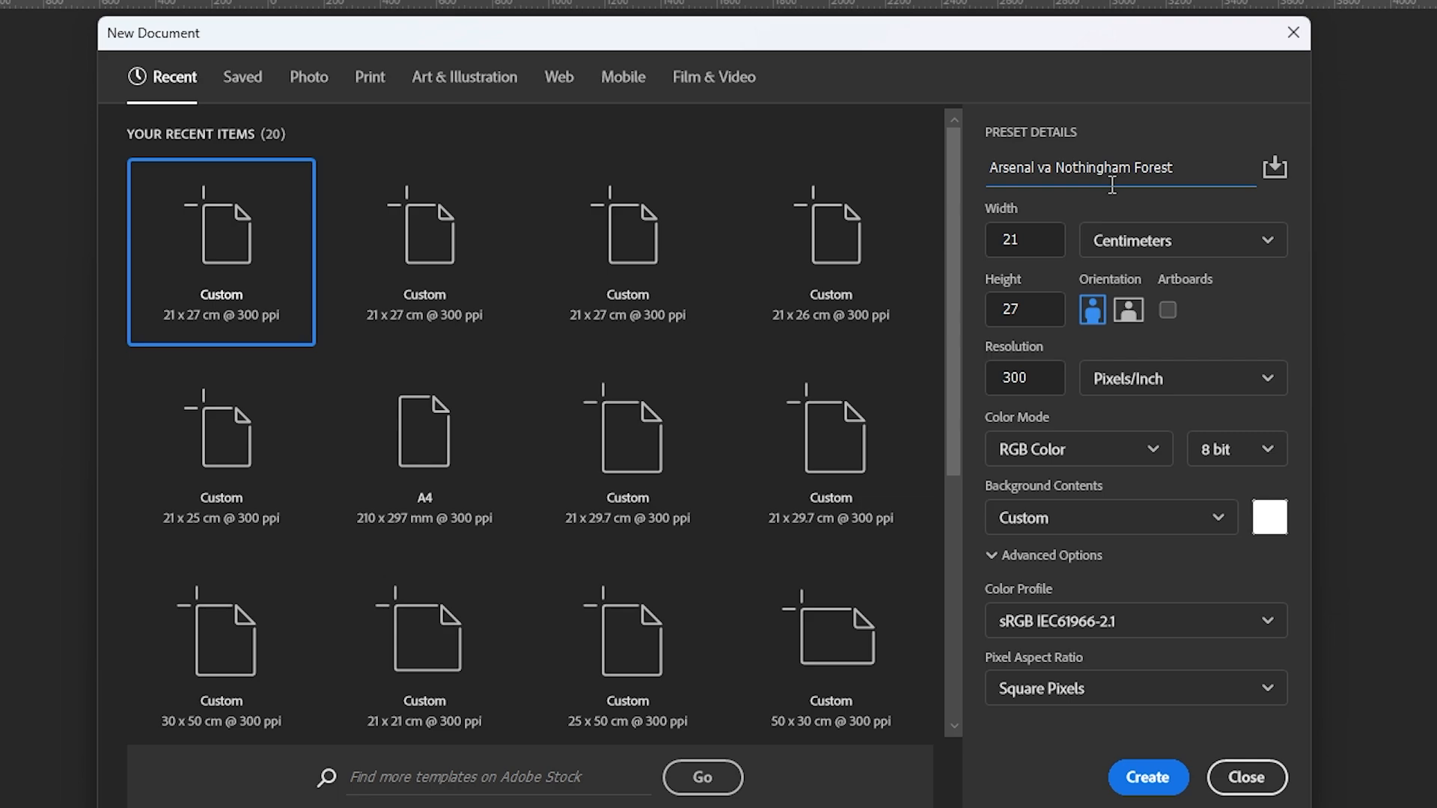
{"action": "key", "text": "BackSpace"}
{"action": "type", "text": "s"}
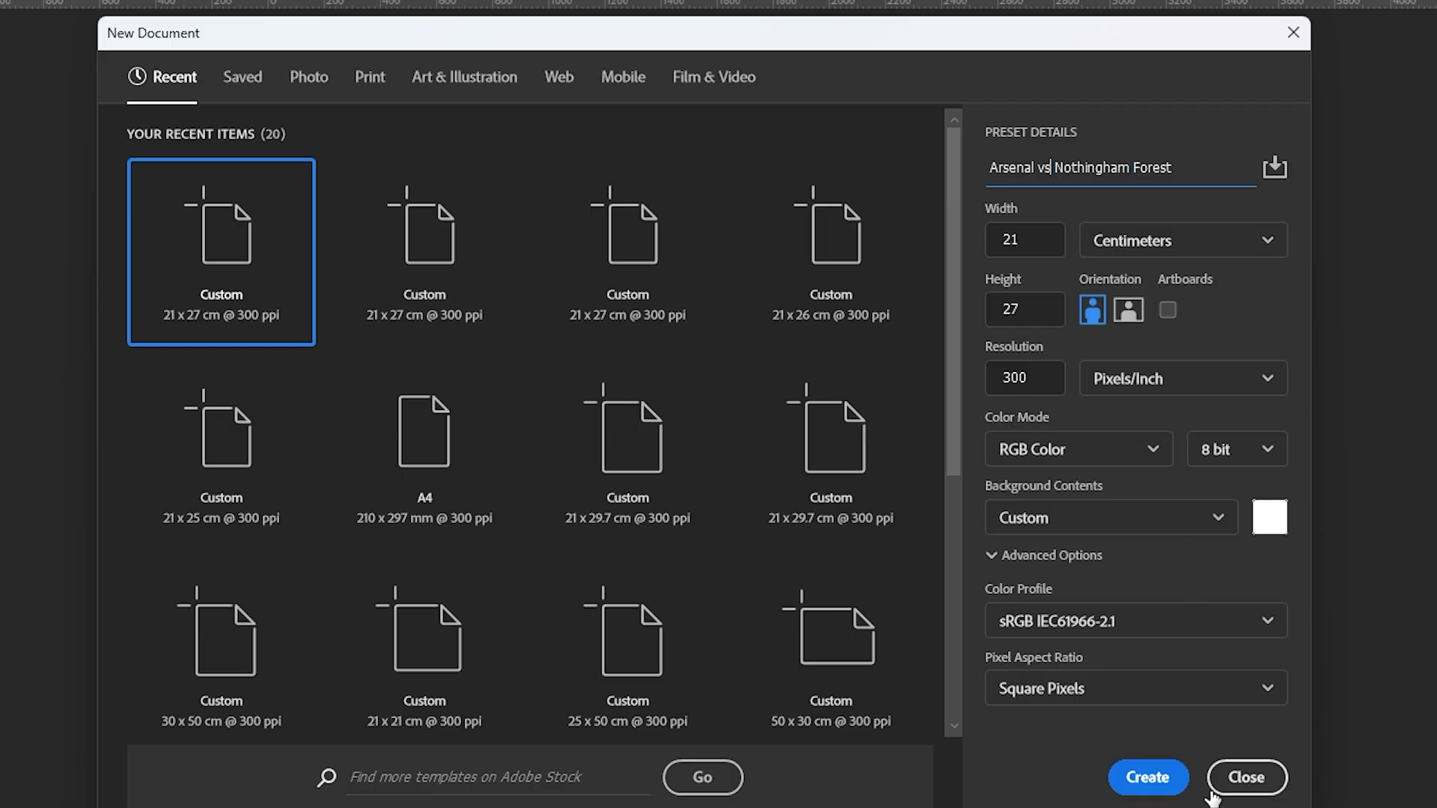
- Keep the new document's unit as Centimeters and its colour depth at 8 bit
{"action": "left_click", "coordinate": [1179, 238]}
{"action": "left_click", "coordinate": [1157, 355]}
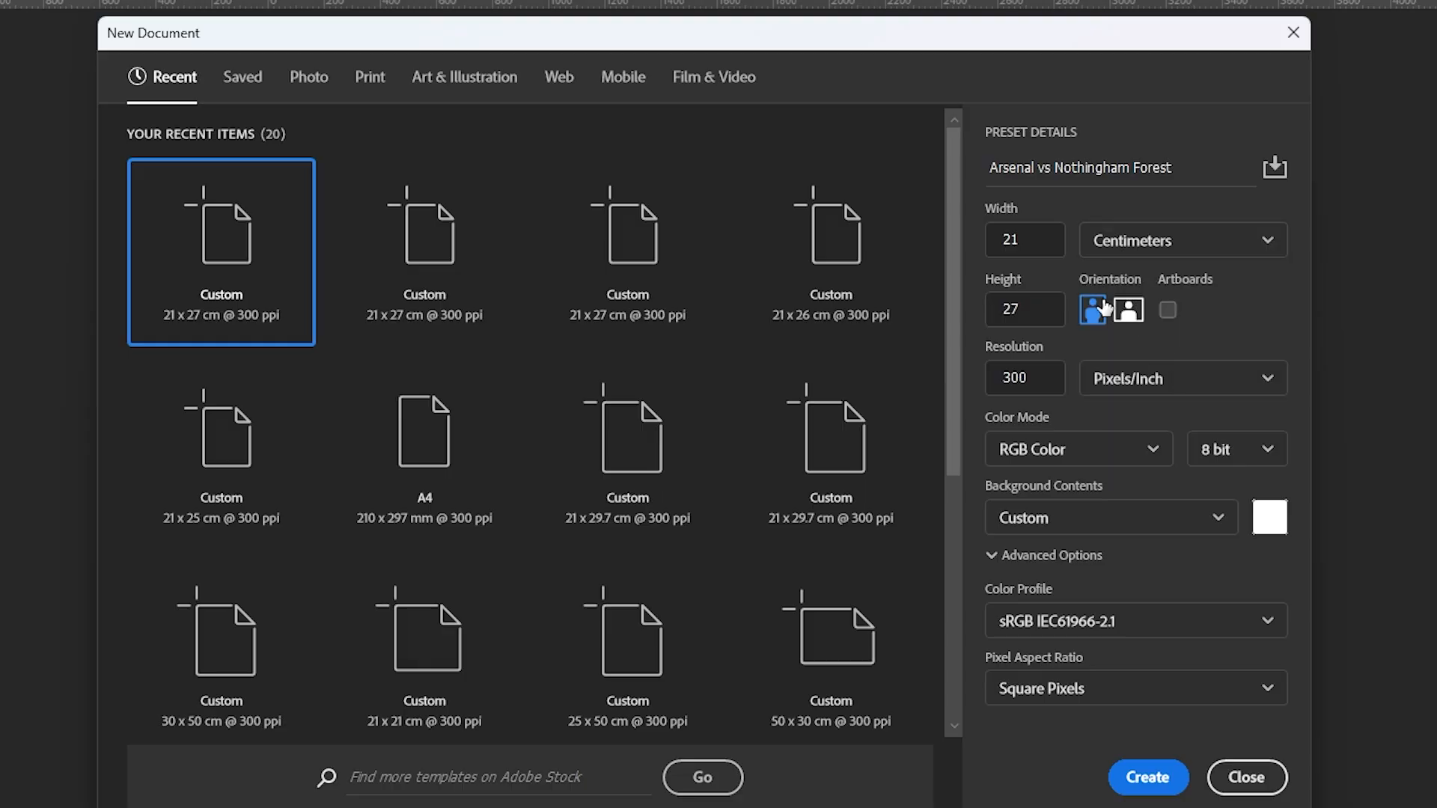
{"action": "left_click_drag", "start_coordinate": [1042, 241], "coordinate": [964, 253]}
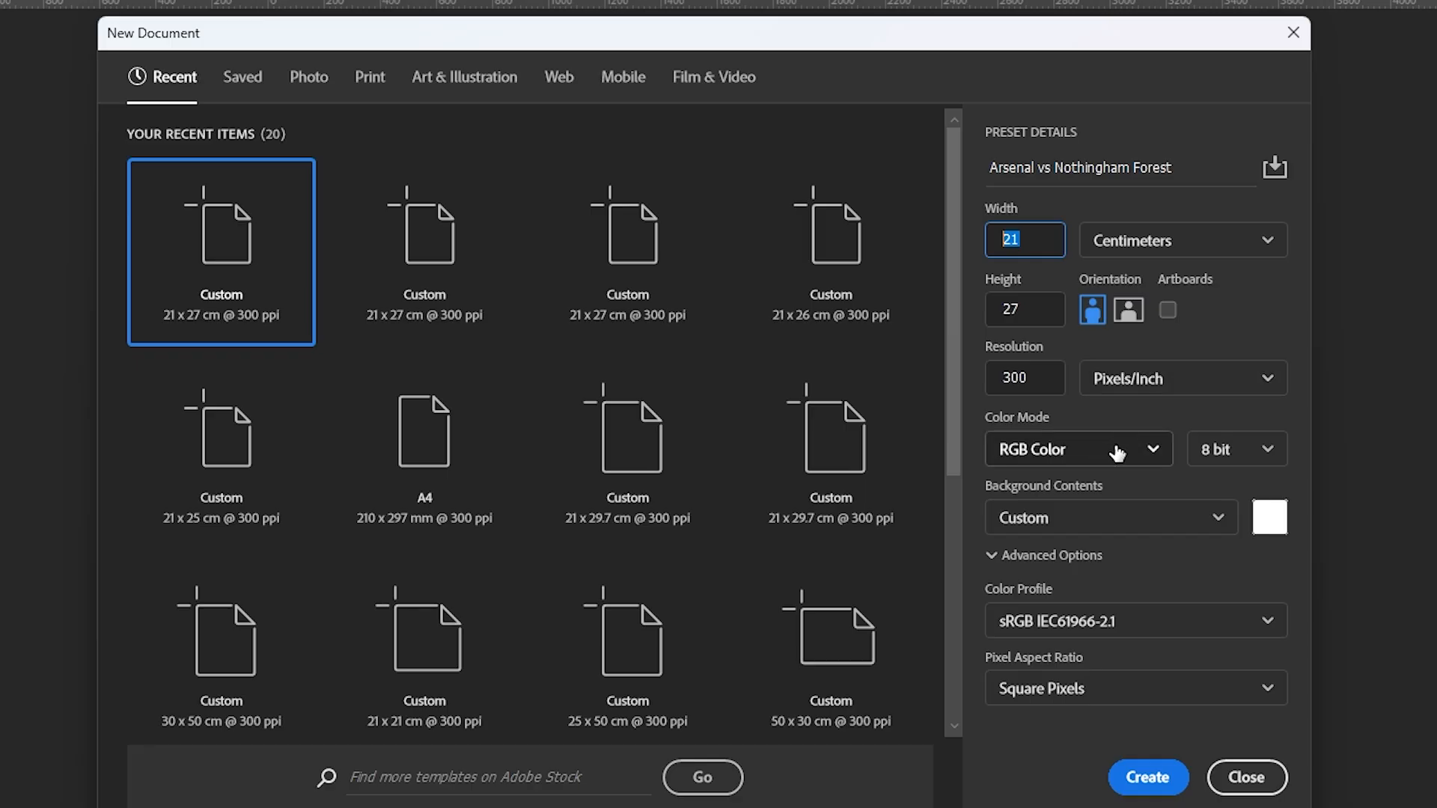
{"action": "left_click", "coordinate": [1235, 450]}
{"action": "left_click", "coordinate": [1235, 450]}
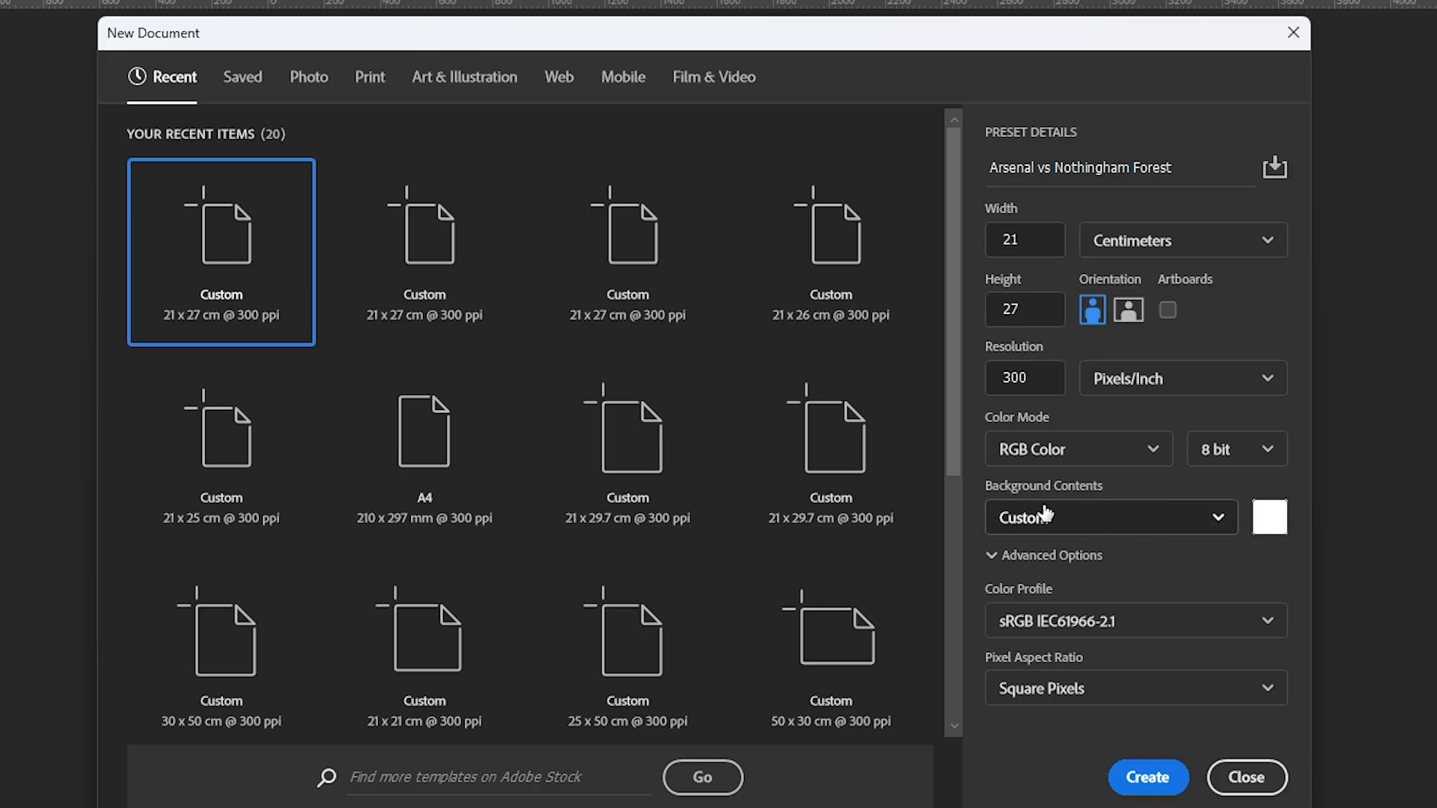
- Choose white as the custom background colour and create the 21 x 27 cm document
{"action": "left_click", "coordinate": [1271, 527]}
{"action": "mouse_move", "coordinate": [224, 777]}
{"action": "left_mouse_down"}
{"action": "mouse_move", "coordinate": [189, 737]}
{"action": "mouse_move", "coordinate": [191, 590]}
{"action": "mouse_move", "coordinate": [190, 615]}
{"action": "mouse_move", "coordinate": [0, 601]}
{"action": "left_mouse_up"}
{"action": "left_click", "coordinate": [257, 807]}
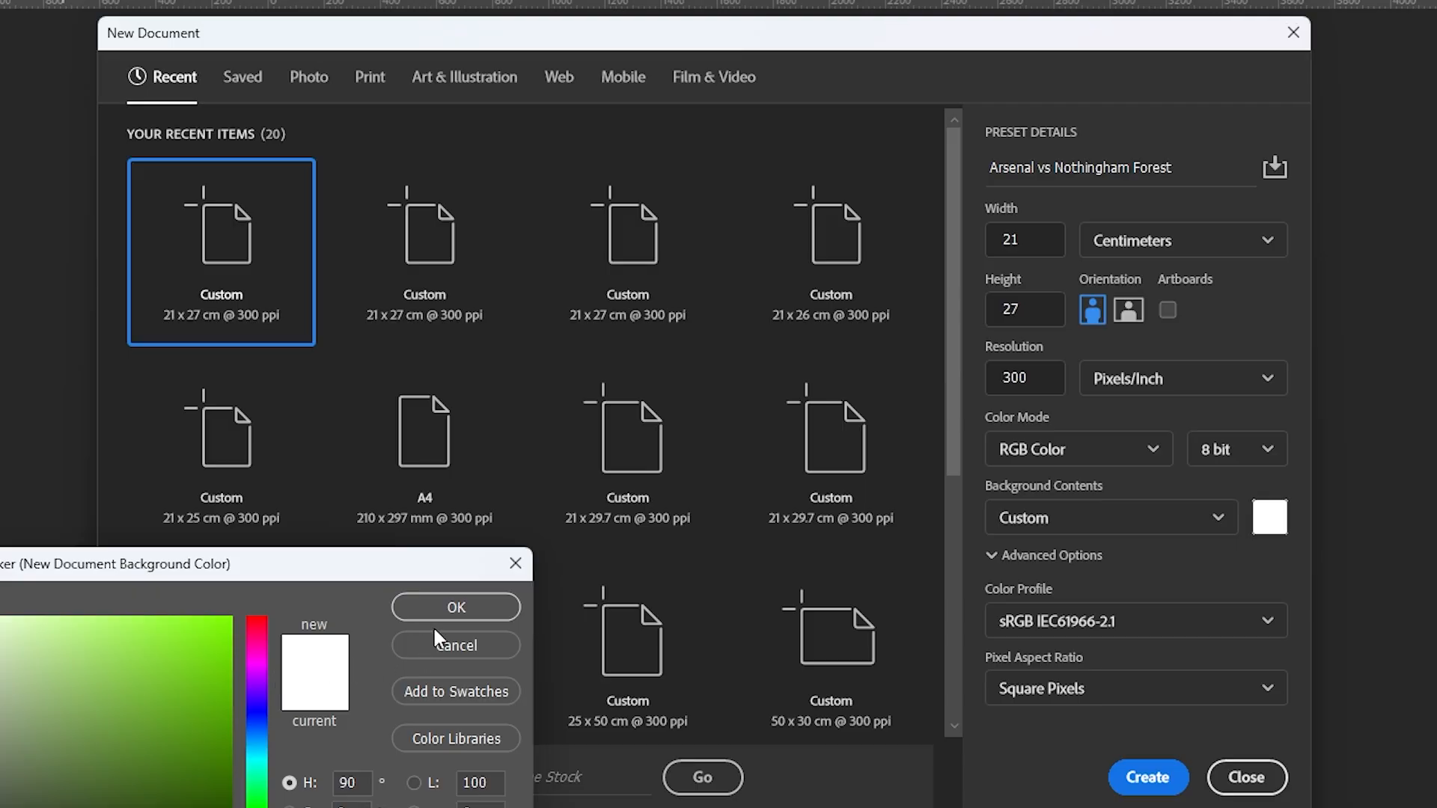
{"action": "left_click", "coordinate": [505, 481]}
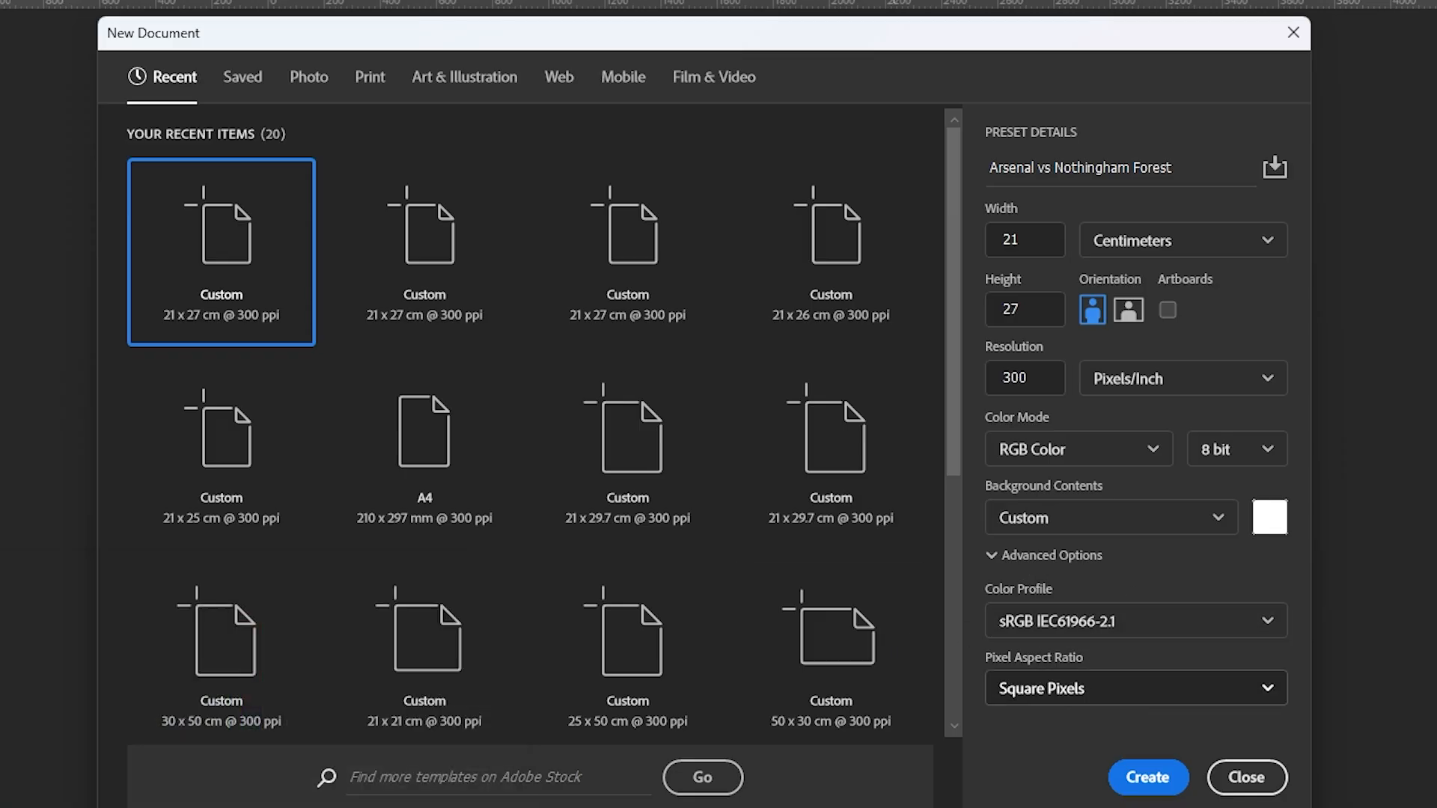
{"action": "left_click", "coordinate": [1149, 778]}
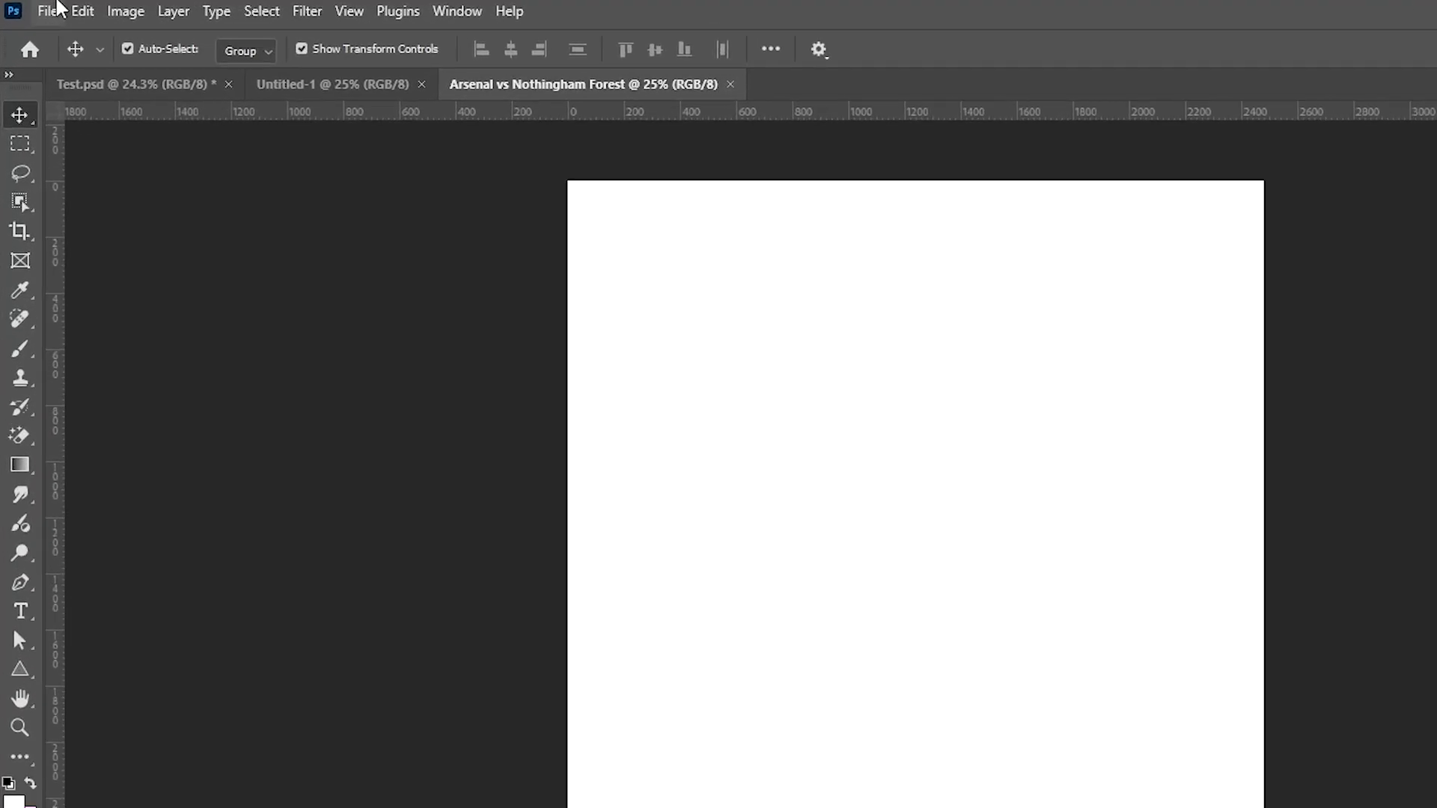
- Save the document as Arsenal vs Nothingham Forest.psd in the Football Poster folder inside PSD
{"action": "left_click", "coordinate": [33, 8]}
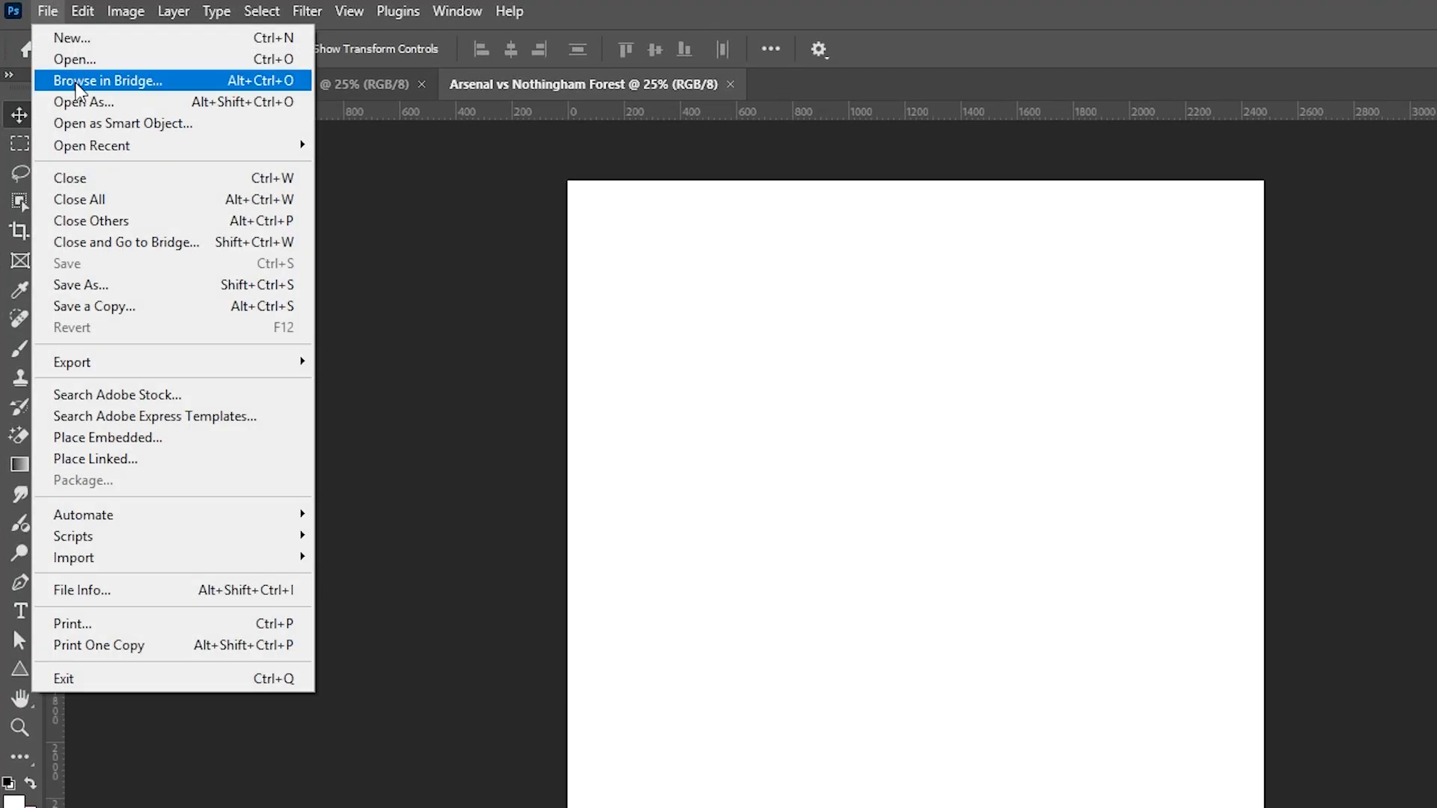
{"action": "left_click", "coordinate": [126, 286]}
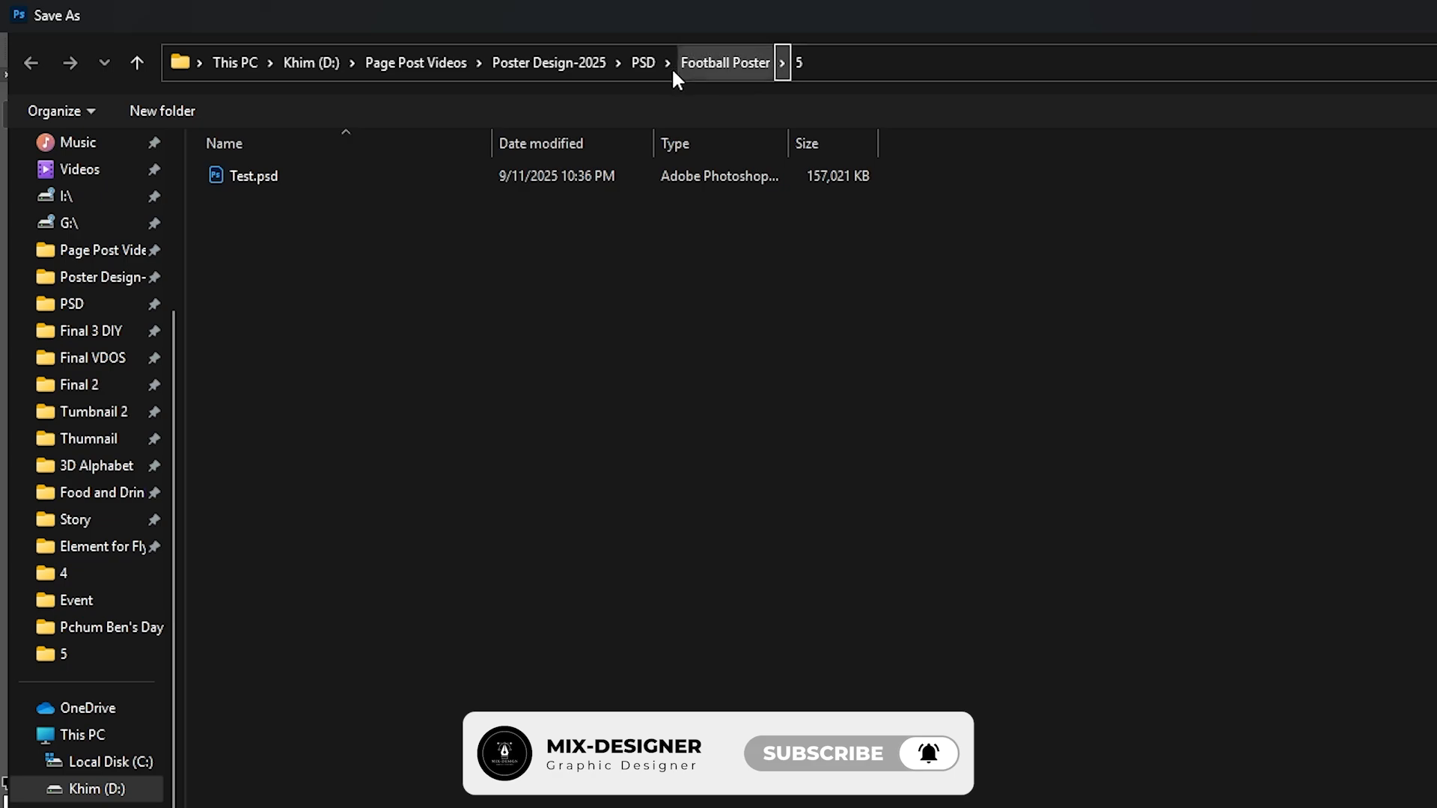
{"action": "left_click", "coordinate": [645, 60]}
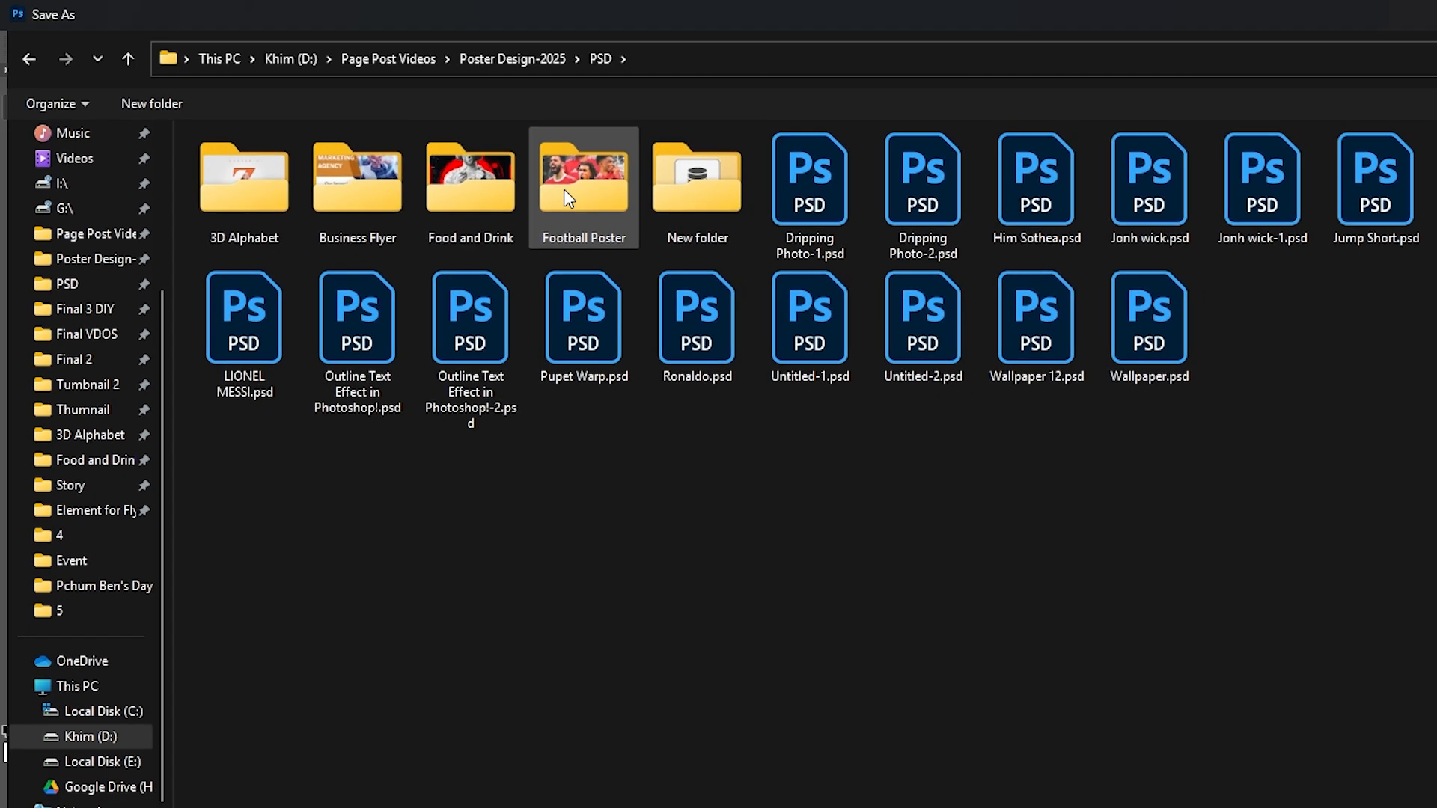
{"action": "double_click", "coordinate": [562, 188]}
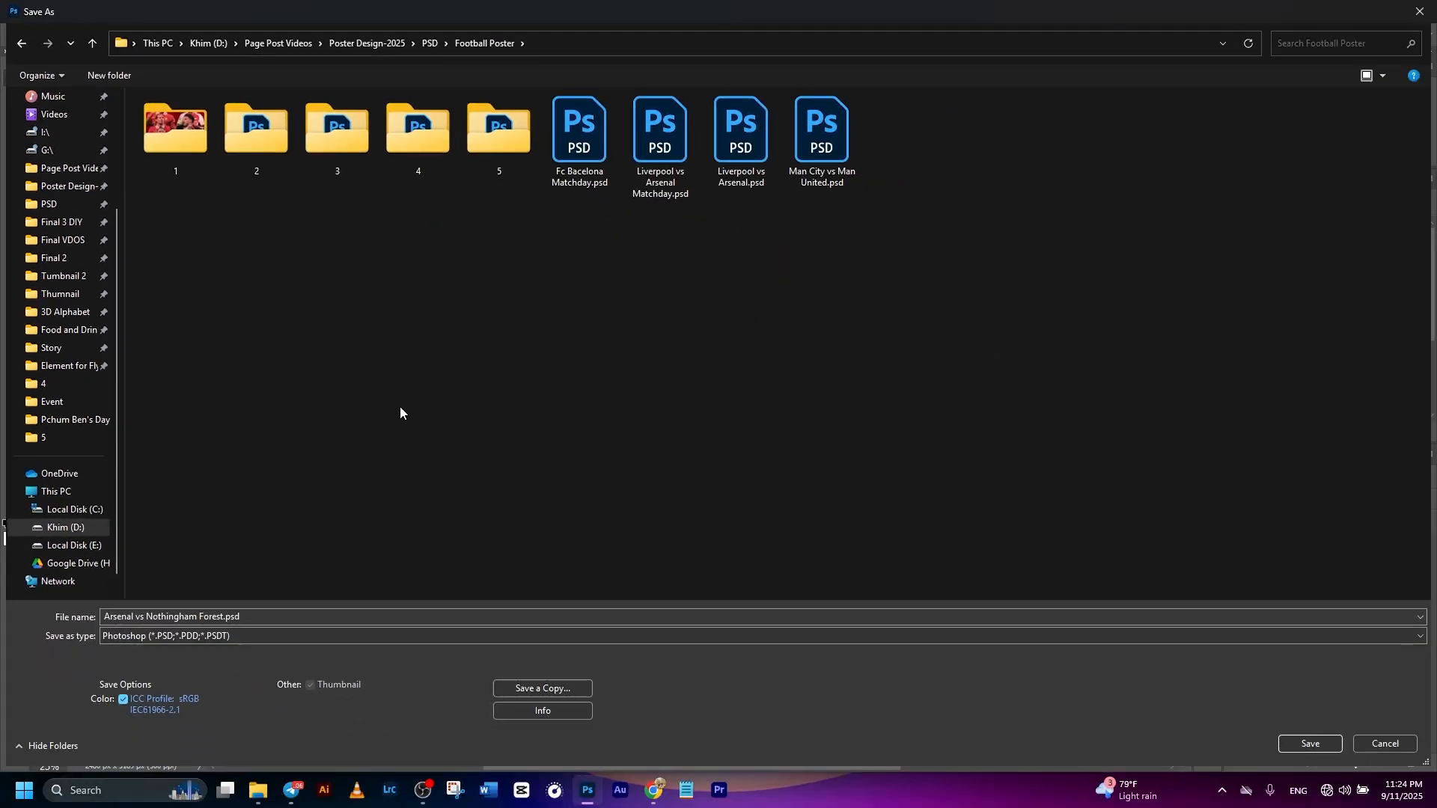
{"action": "left_click", "coordinate": [1309, 744]}
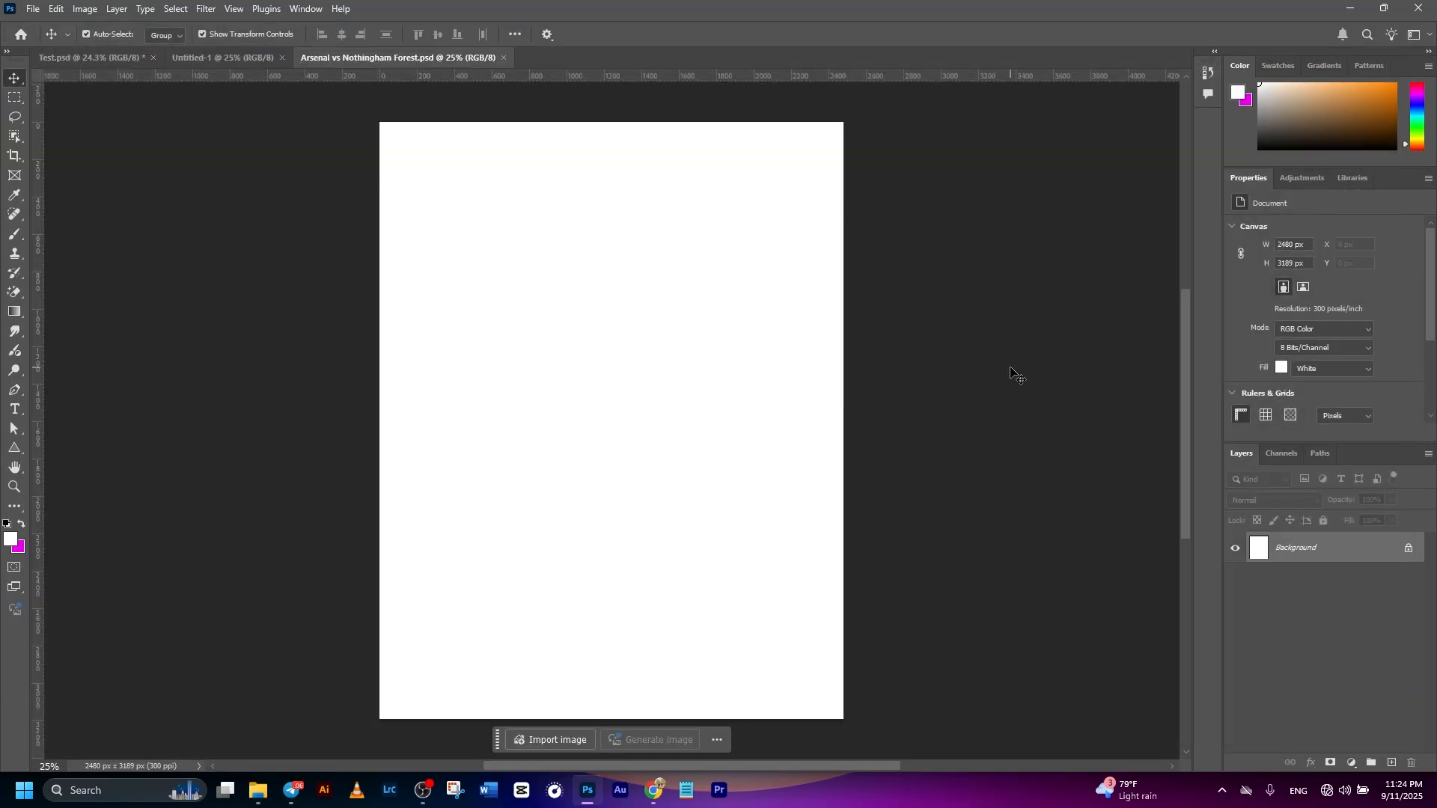
{"action": "key", "text": "ctrl+s"}
{"action": "left_click", "coordinate": [32, 10]}
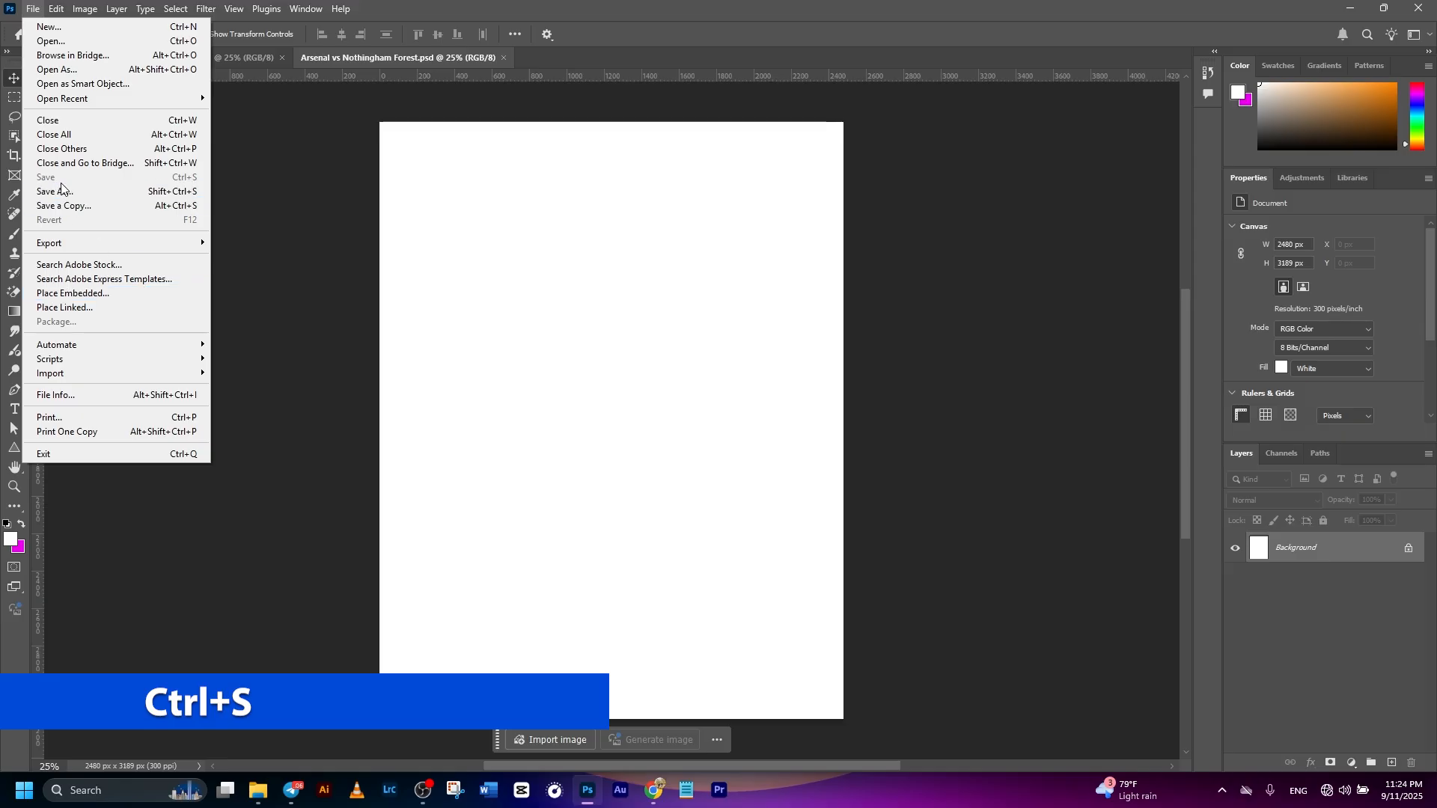
{"action": "left_click", "coordinate": [362, 224]}
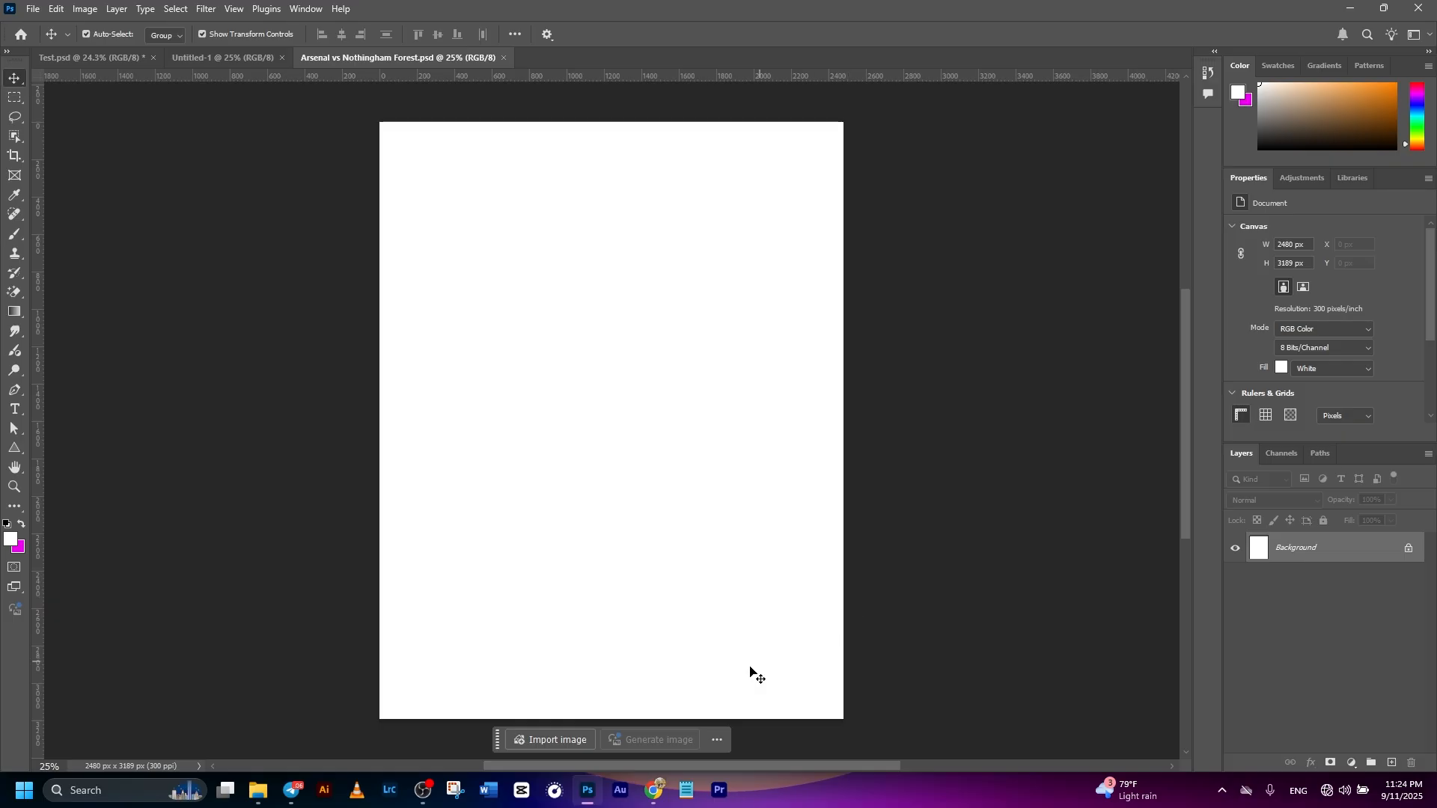
- Place the red background image download (32).jpg from folder 5 and enlarge it to about 90% so it covers the canvas
{"action": "mouse_move", "coordinate": [258, 790]}
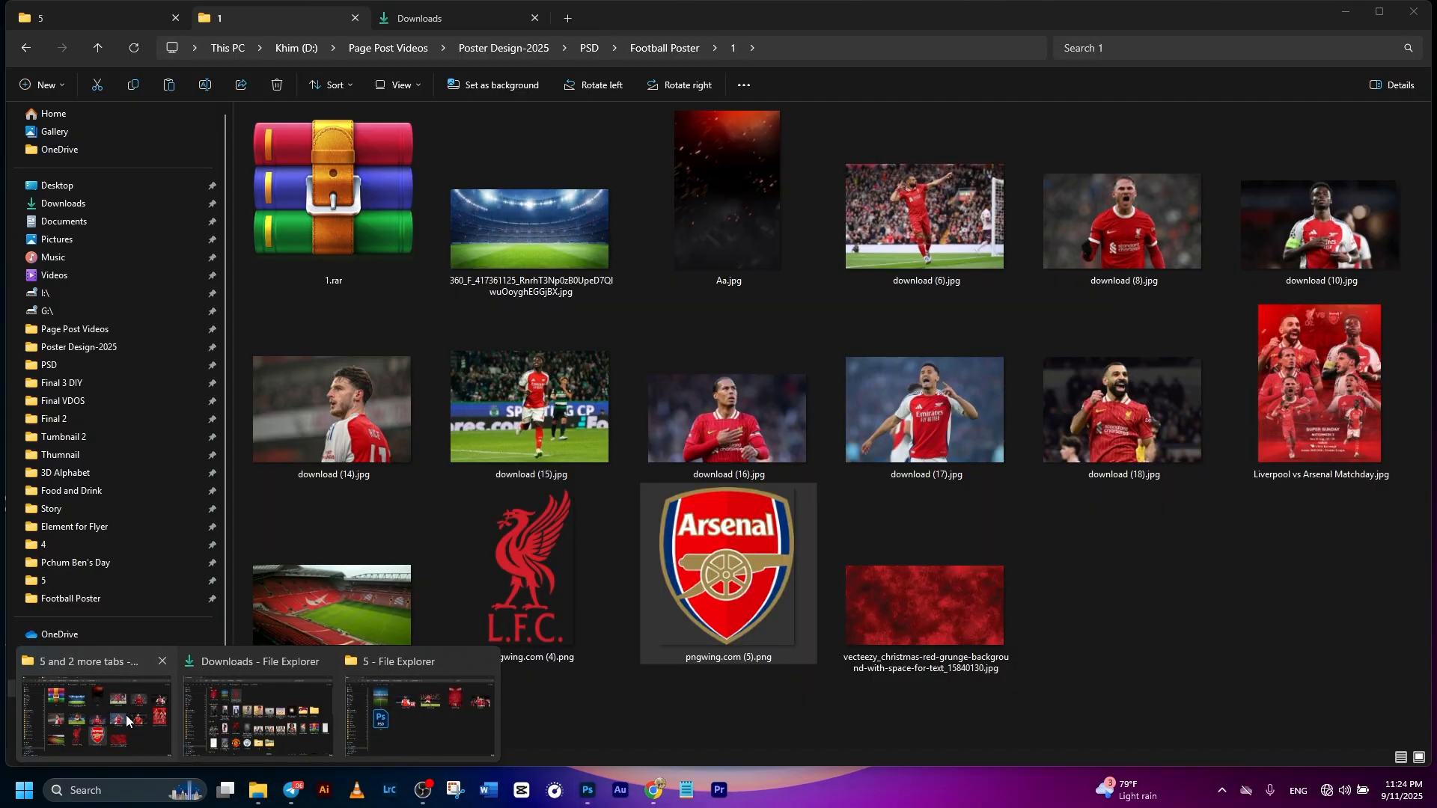
{"action": "left_click", "coordinate": [127, 721]}
{"action": "left_click", "coordinate": [85, 19]}
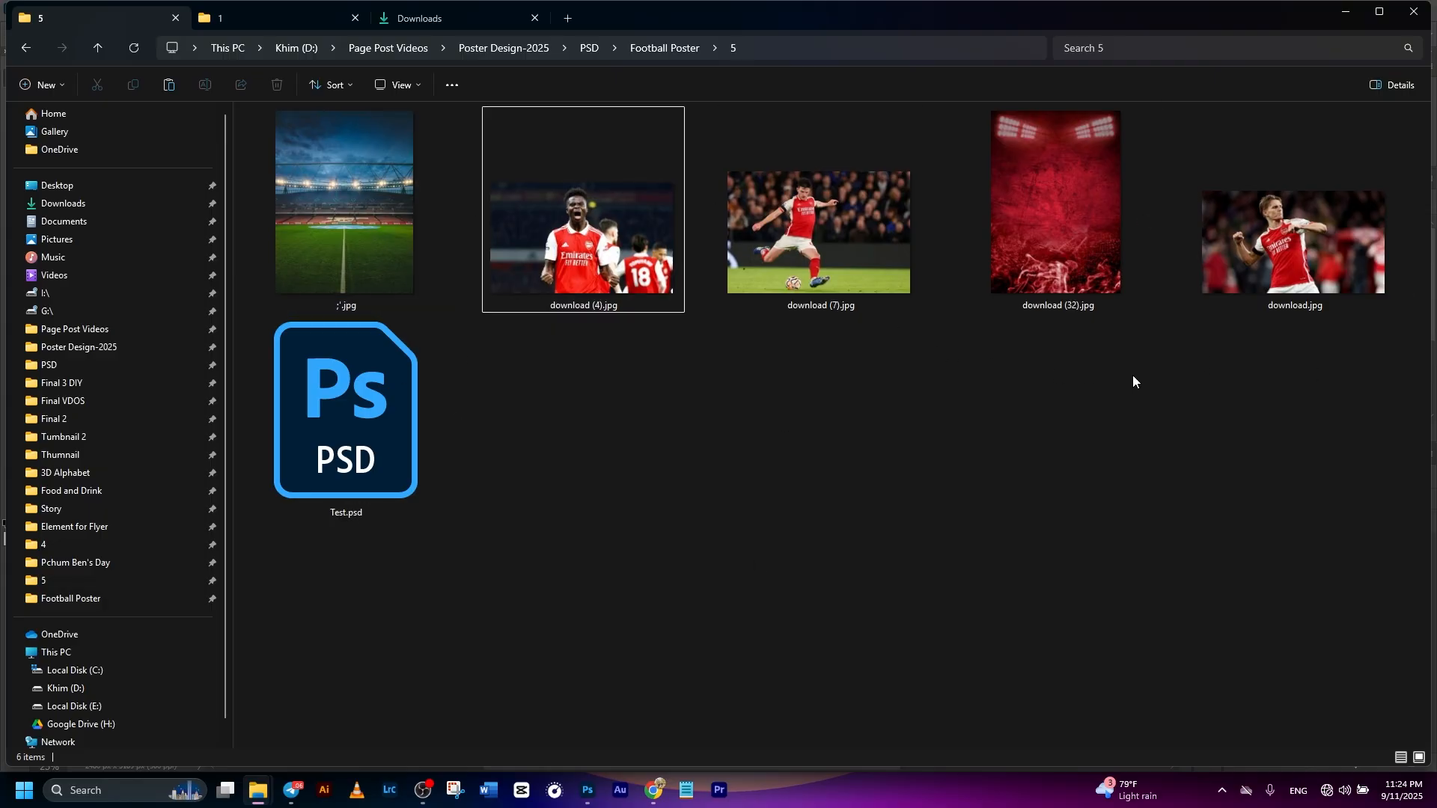
{"action": "left_click_drag", "start_coordinate": [1061, 194], "coordinate": [611, 543]}
{"action": "scroll", "coordinate": [730, 294], "scroll_direction": "down", "scroll_amount": 1}
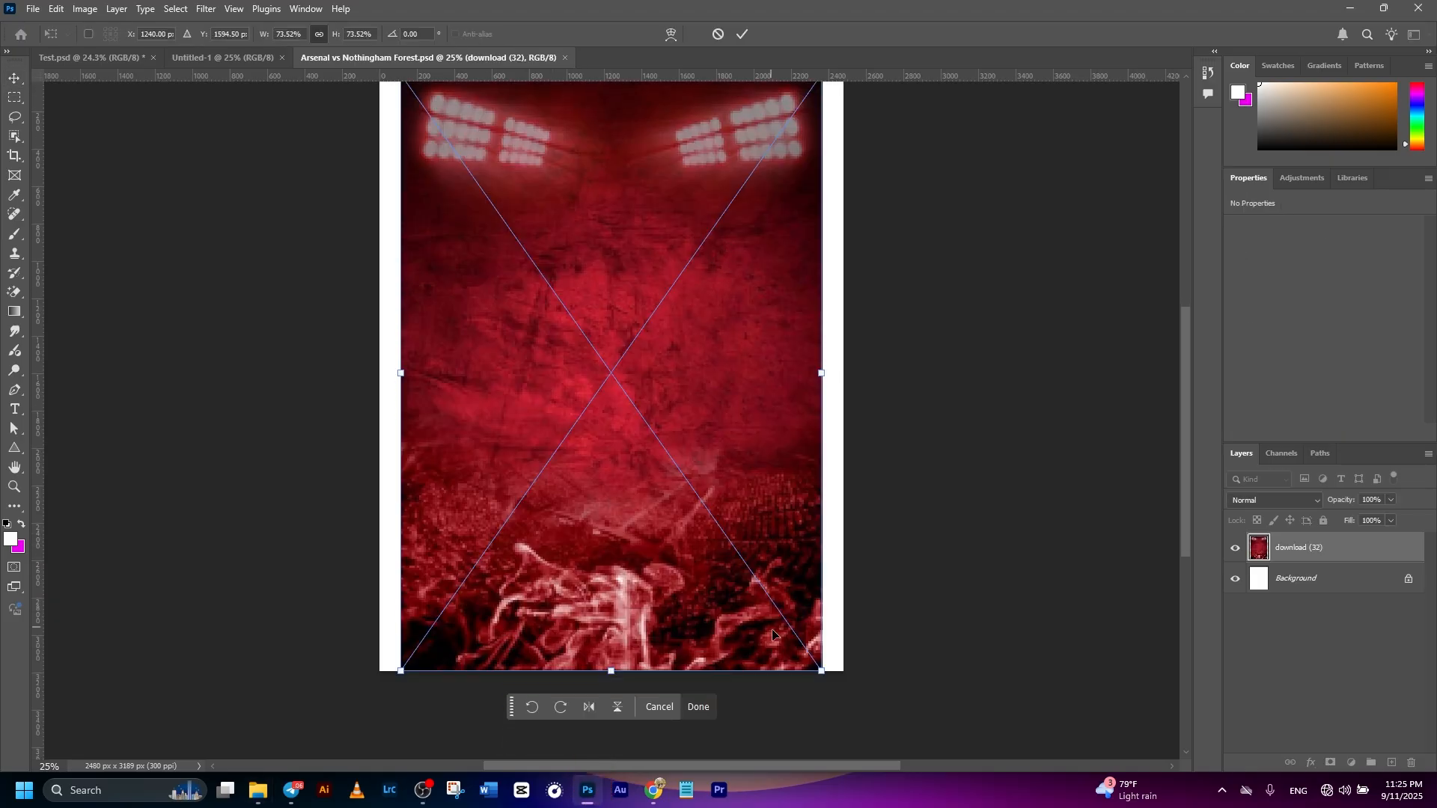
{"action": "scroll", "coordinate": [807, 645], "scroll_direction": "down", "scroll_amount": 1}
{"action": "left_click_drag", "start_coordinate": [645, 174], "coordinate": [650, 127]}
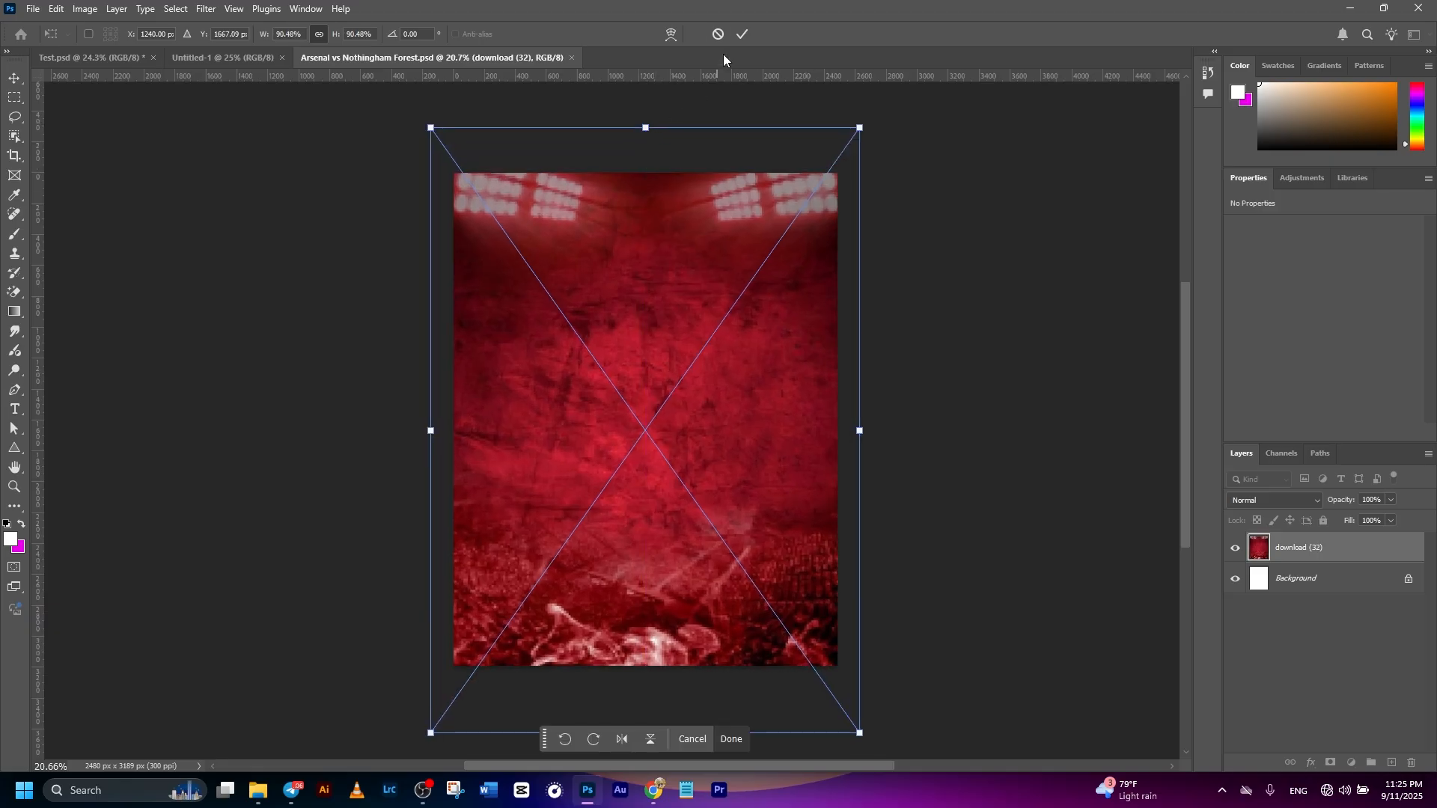
{"action": "left_click", "coordinate": [743, 34]}
{"action": "left_click", "coordinate": [761, 421]}
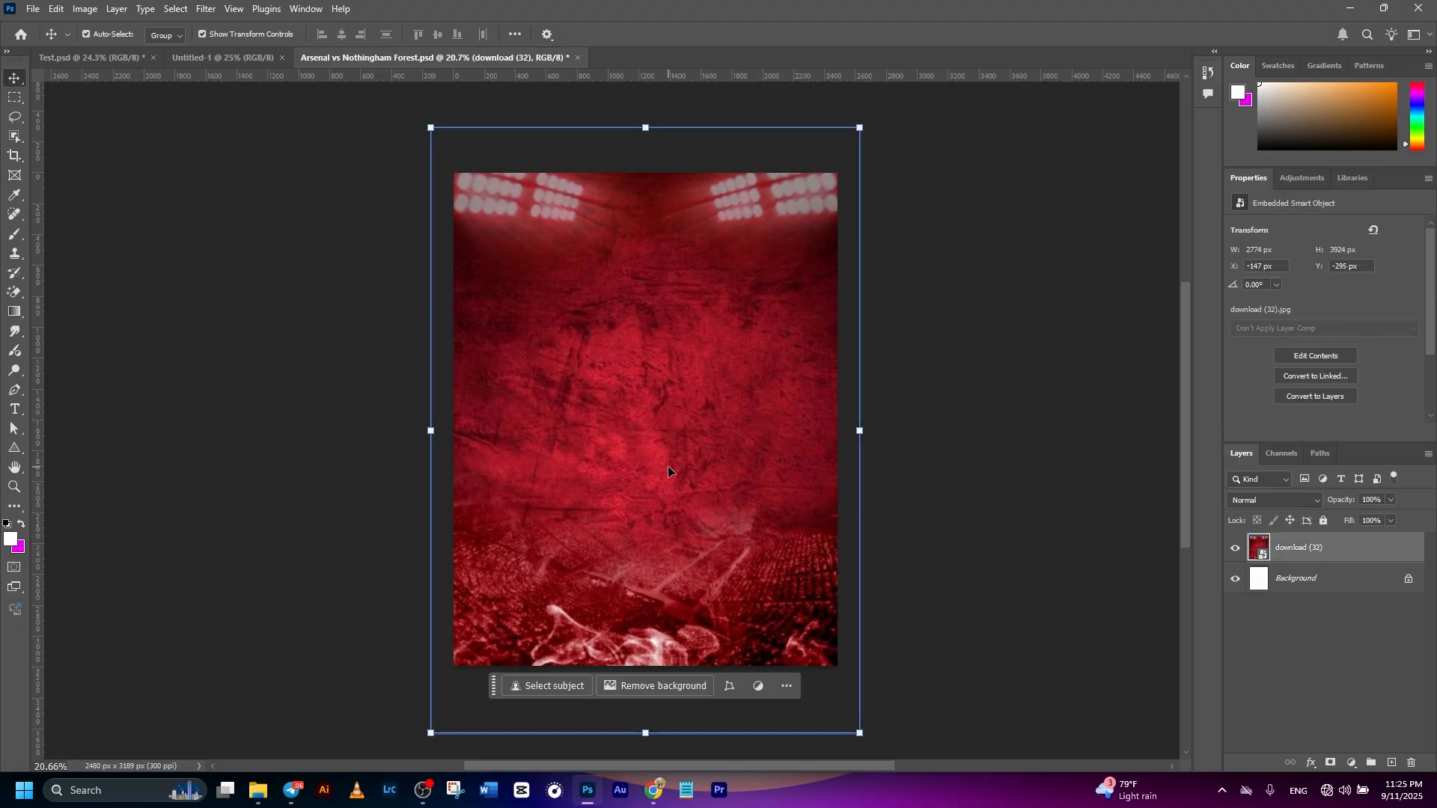
{"action": "left_click", "coordinate": [1035, 430]}
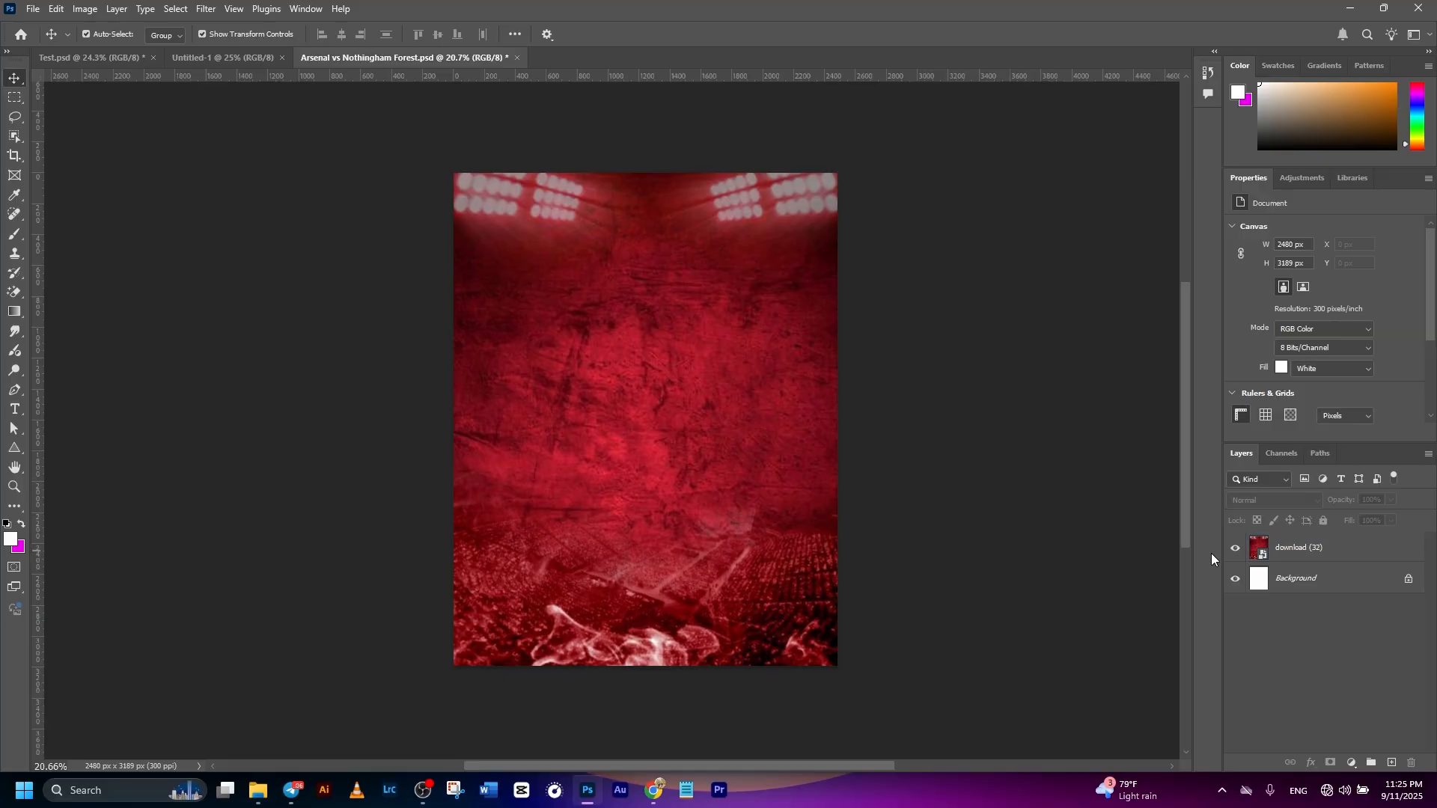
- Add a Hue/Saturation adjustment layer above the red background image and clip it to that layer
{"action": "left_click", "coordinate": [1363, 554]}
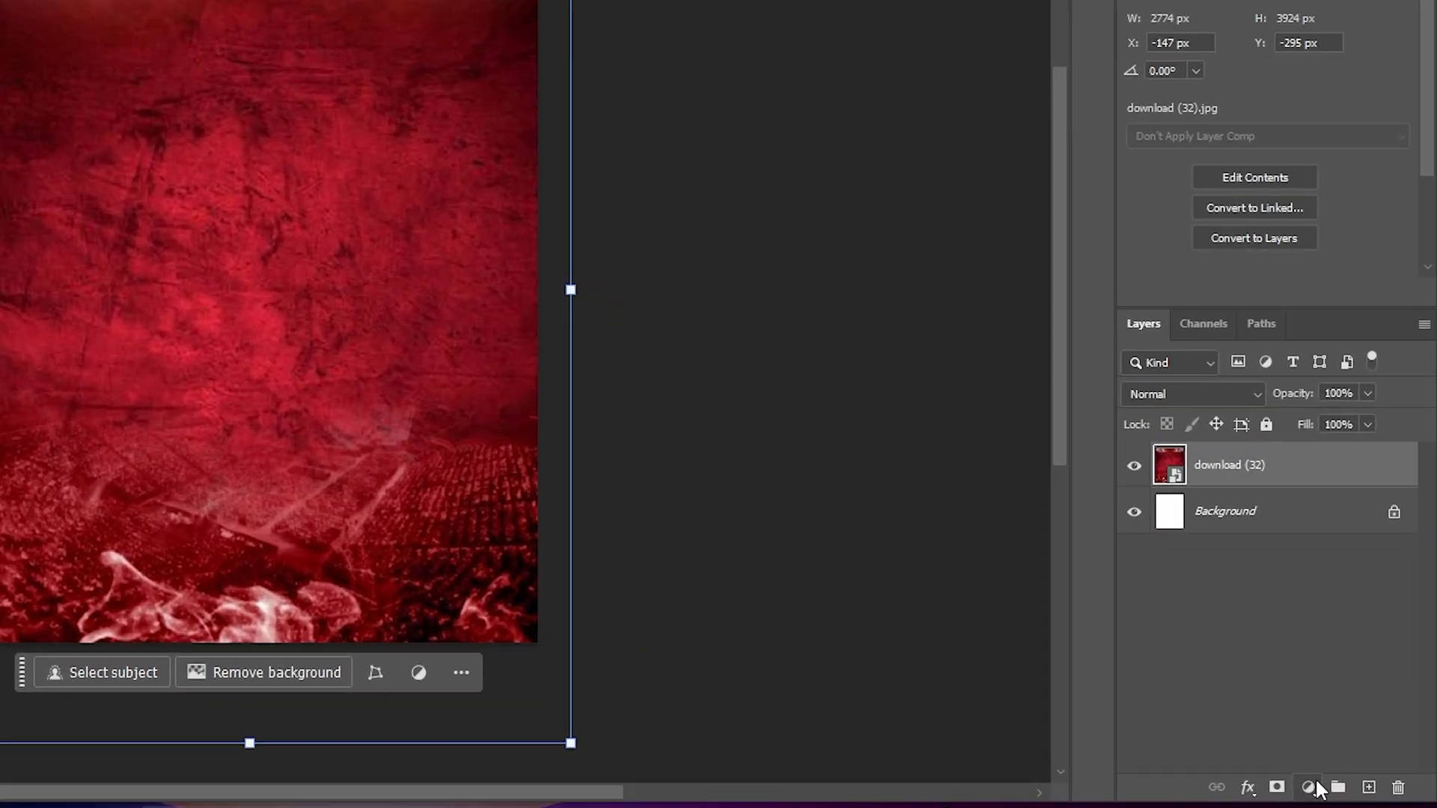
{"action": "left_click", "coordinate": [1351, 763]}
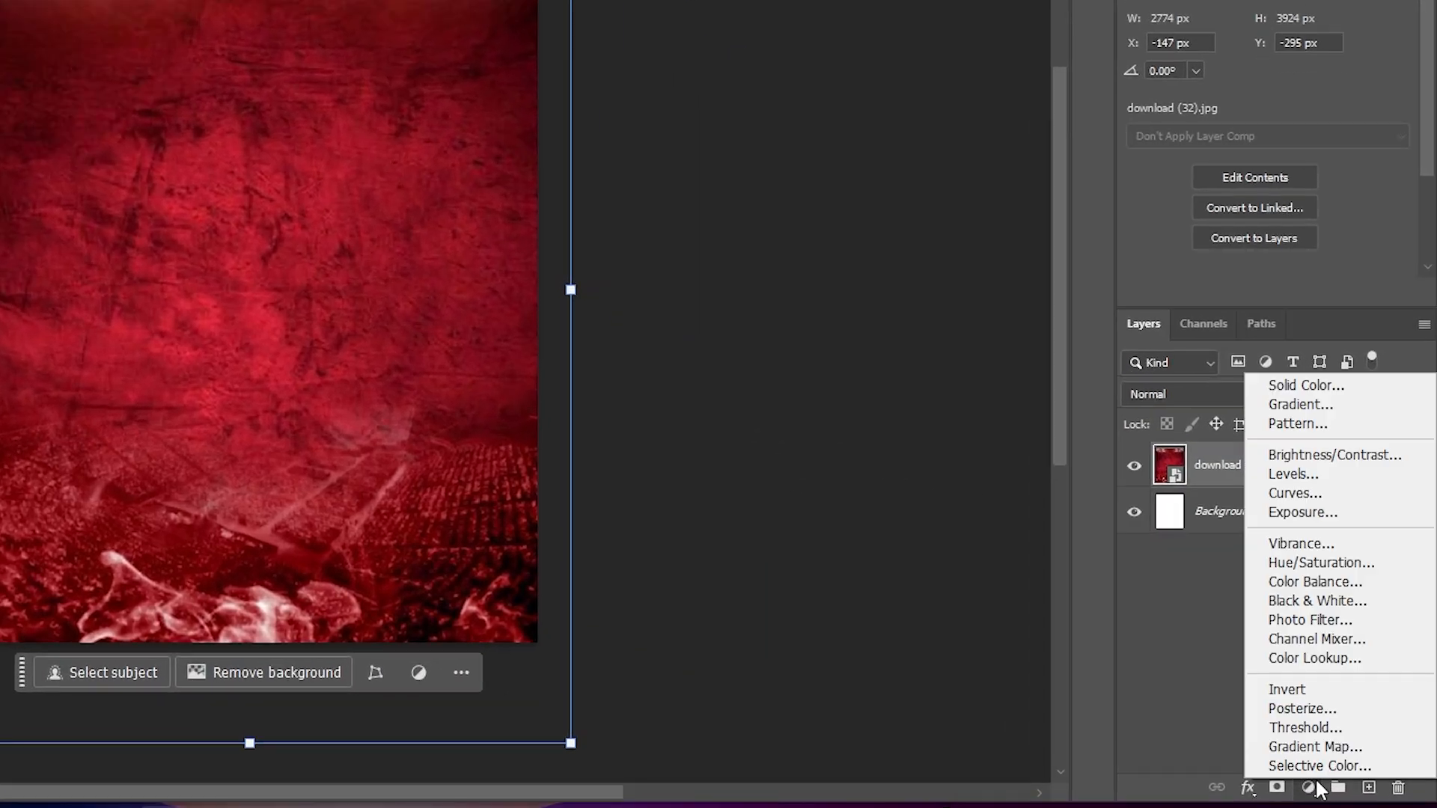
{"action": "left_click", "coordinate": [1283, 567]}
{"action": "right_click", "coordinate": [1269, 463]}
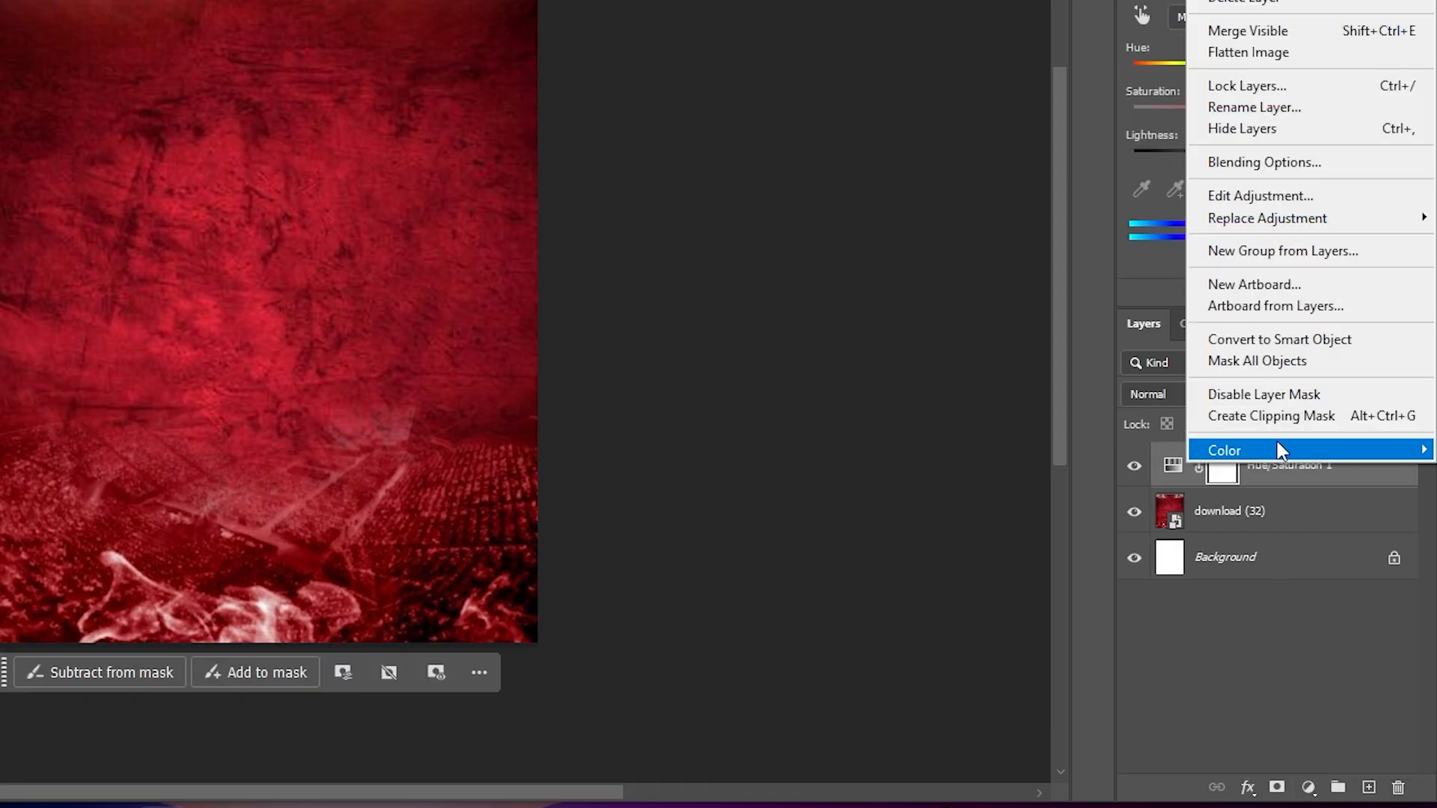
{"action": "left_click", "coordinate": [1277, 423]}
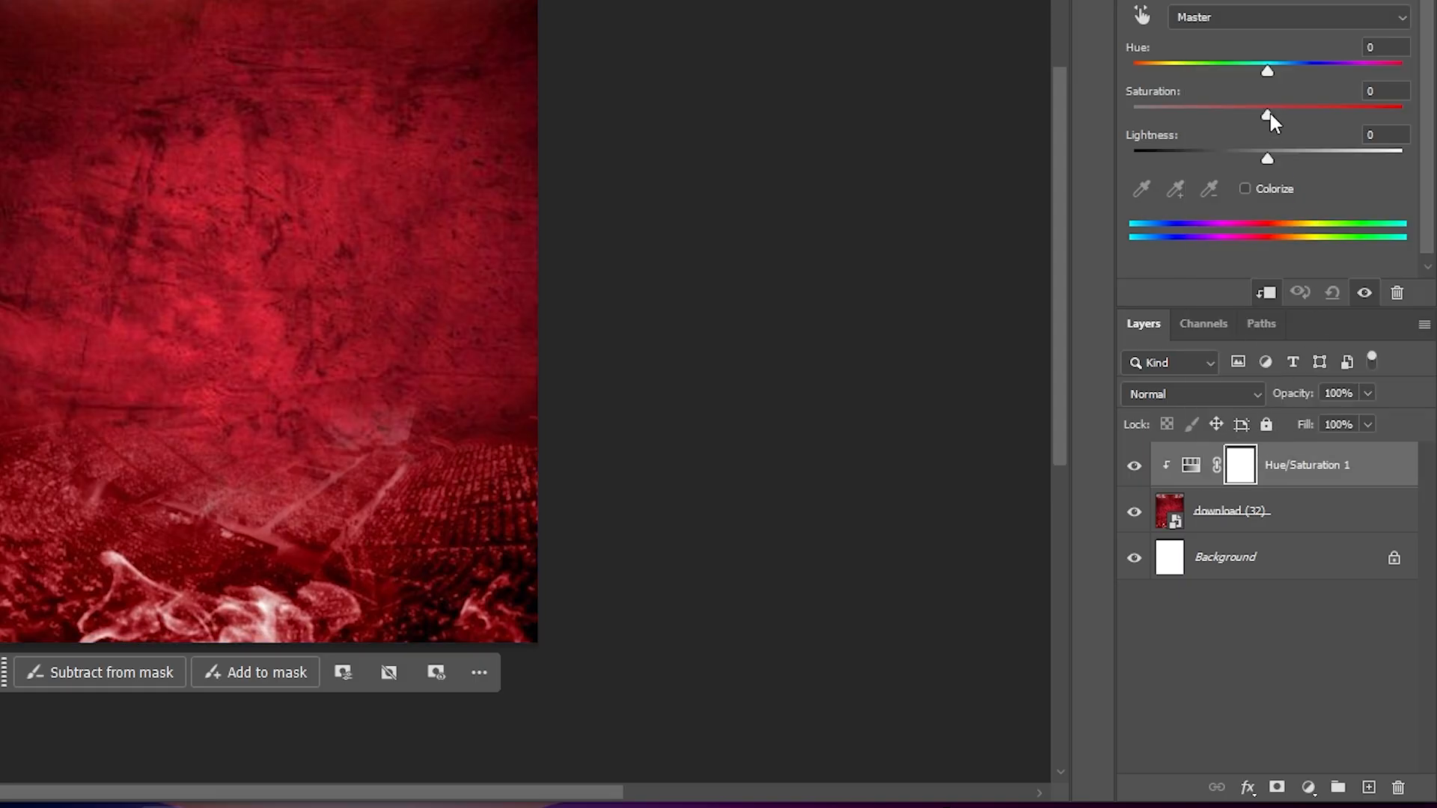
- Set the Saturation of the red background's Hue/Saturation adjustment to 80
{"action": "left_click_drag", "start_coordinate": [1268, 112], "coordinate": [1280, 113]}
{"action": "left_click", "coordinate": [1399, 94]}
{"action": "type", "text": "80"}
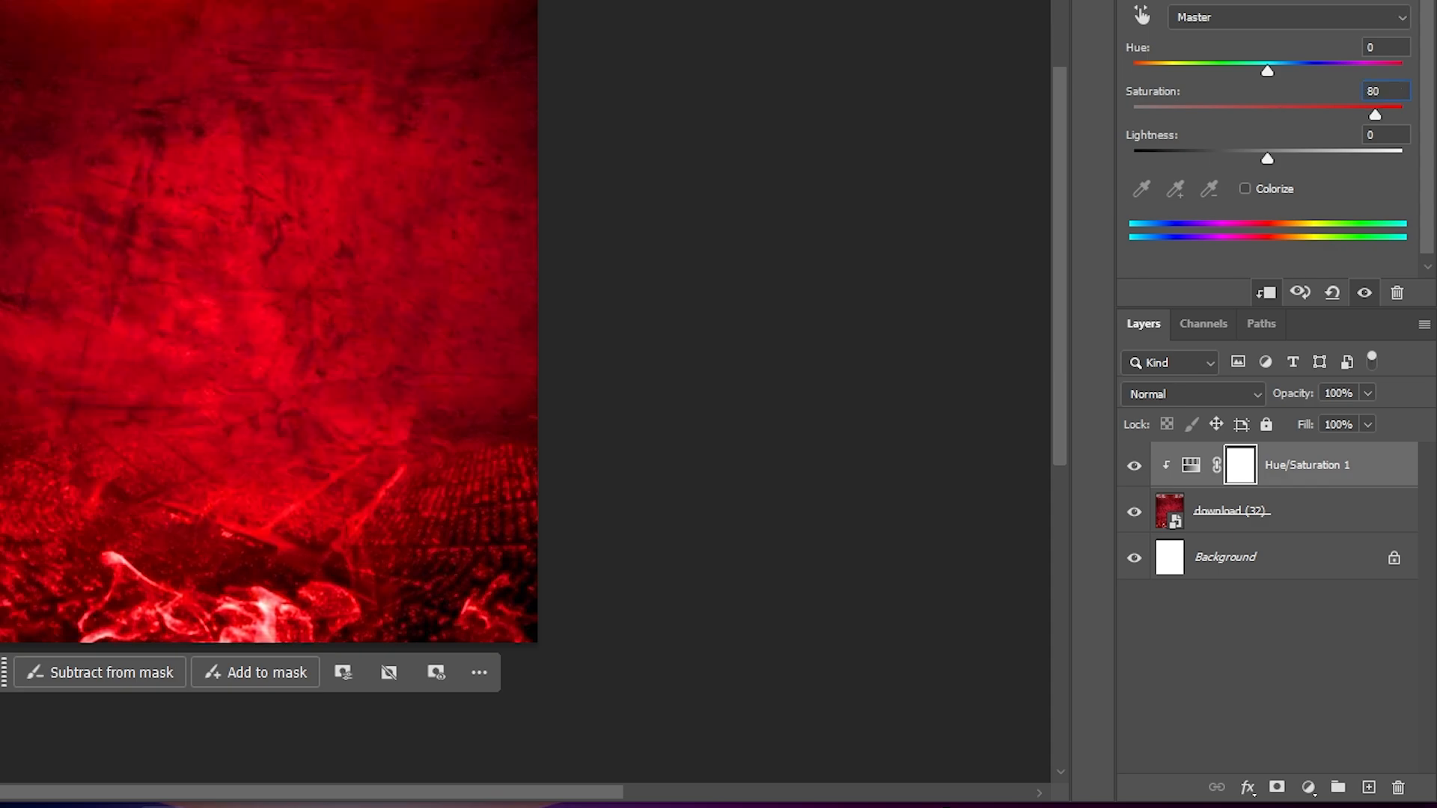
{"action": "left_click", "coordinate": [810, 396]}
{"action": "left_click", "coordinate": [1346, 476]}
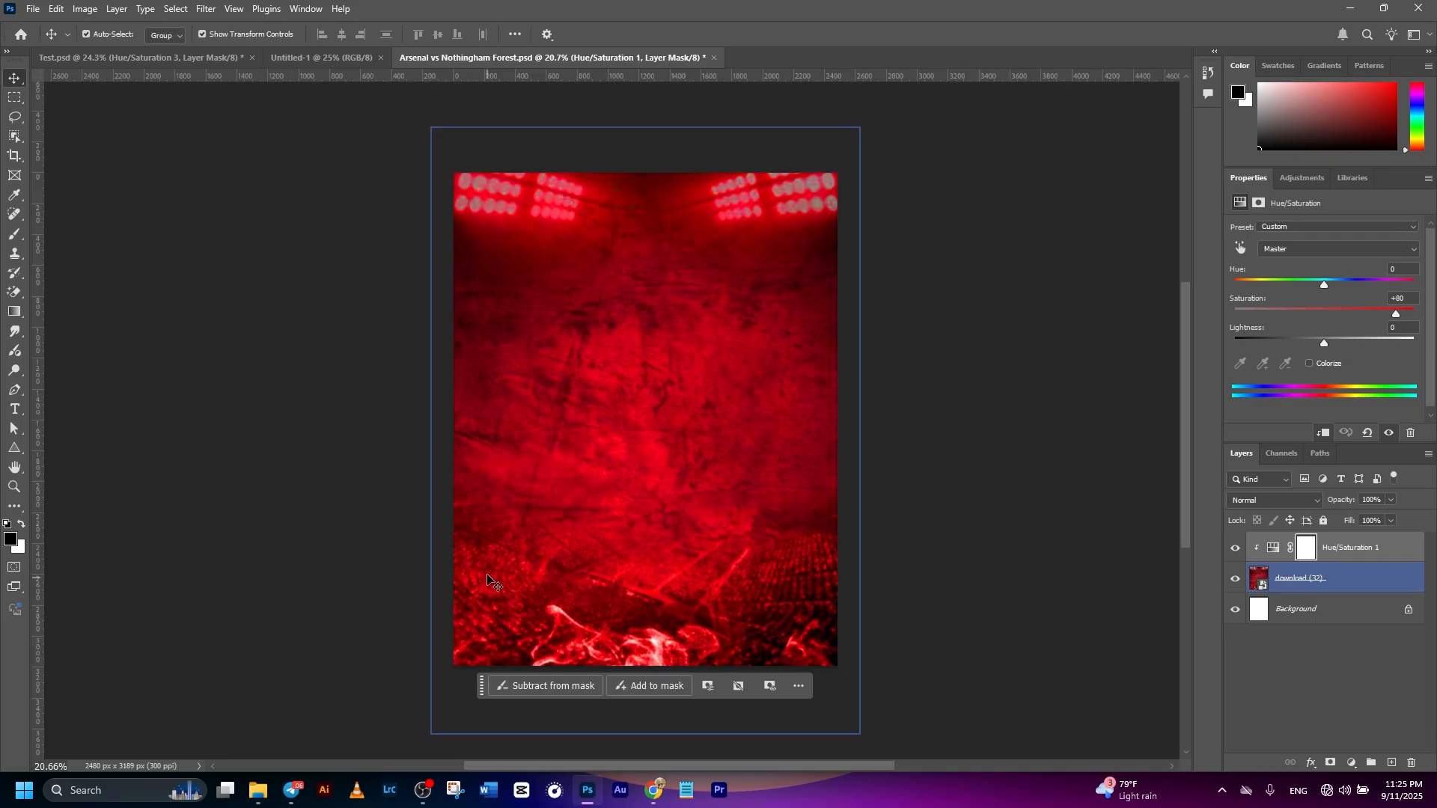
- Place the green-pitch stadium photo from folder 5, enlarge it to about 3302 x 4385 px and shift it down to cover the canvas
{"action": "mouse_move", "coordinate": [258, 791]}
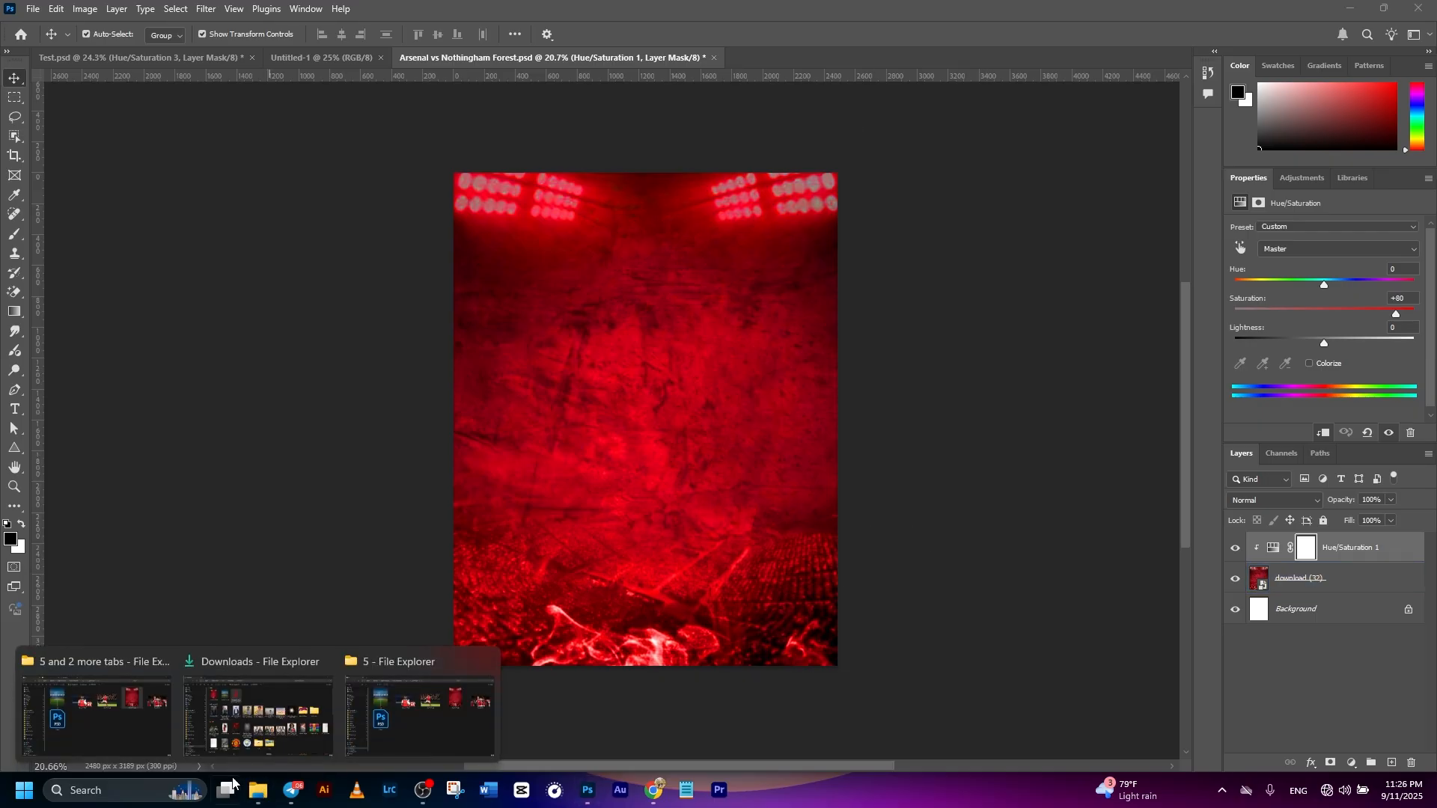
{"action": "left_click", "coordinate": [96, 704]}
{"action": "left_click_drag", "start_coordinate": [389, 263], "coordinate": [605, 507]}
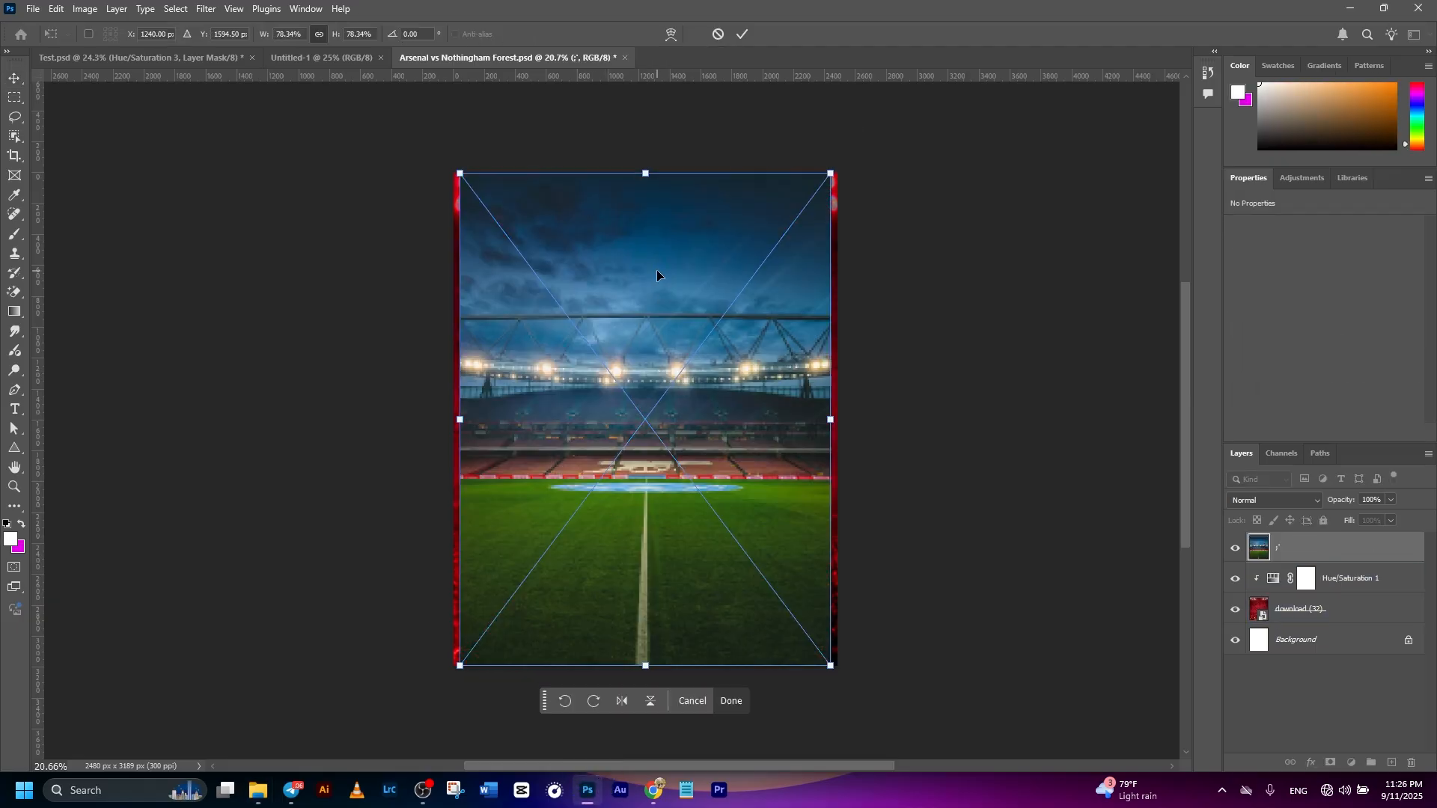
{"action": "left_click_drag", "start_coordinate": [648, 180], "coordinate": [647, 87]}
{"action": "left_click_drag", "start_coordinate": [666, 414], "coordinate": [665, 500]}
{"action": "left_click_drag", "start_coordinate": [647, 173], "coordinate": [647, 166]}
{"action": "left_click", "coordinate": [740, 35]}
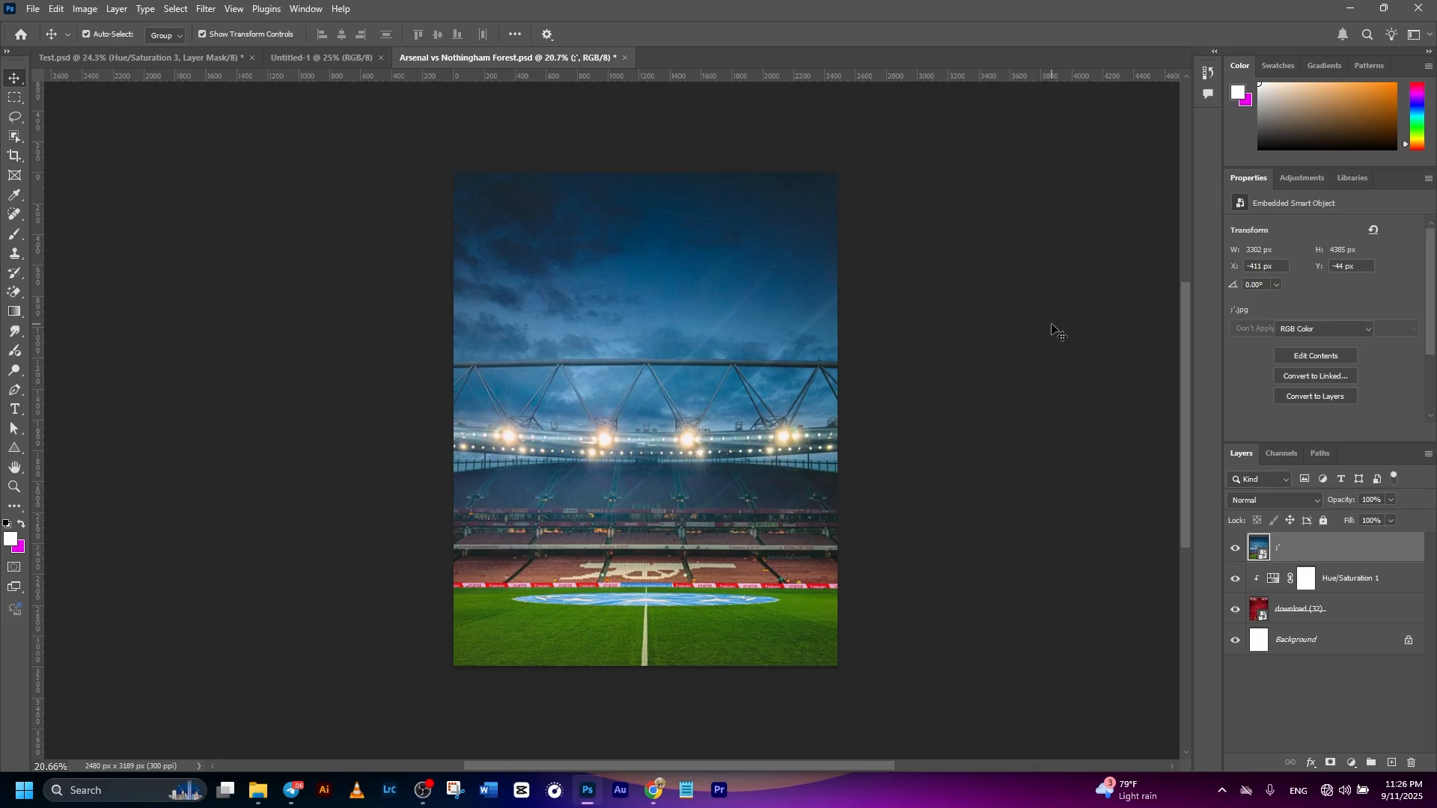
{"action": "left_click", "coordinate": [1094, 481]}
- Add a Hue/Saturation adjustment layer above the green-pitch stadium photo and clip it to that photo
{"action": "left_click", "coordinate": [623, 413]}
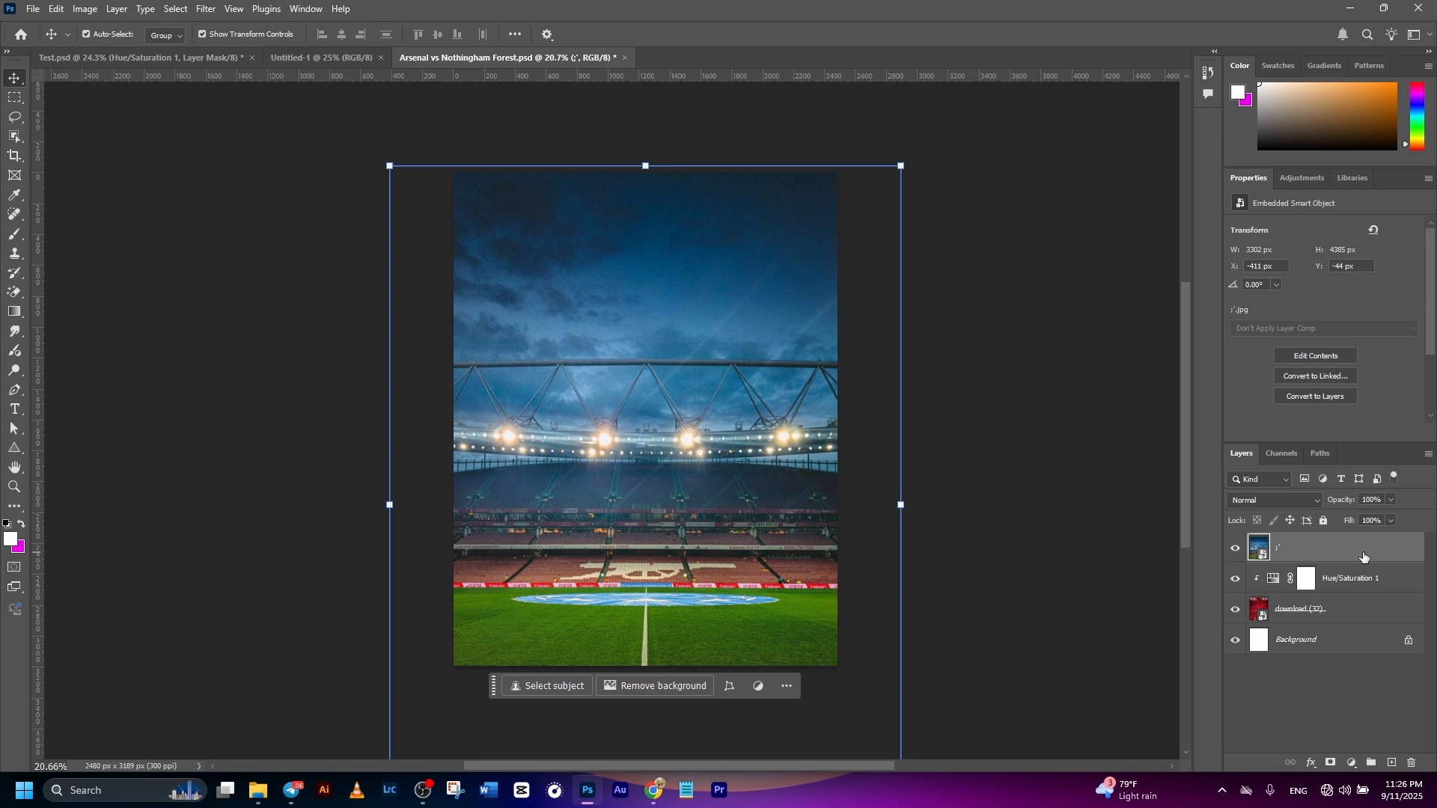
{"action": "left_click", "coordinate": [1351, 762]}
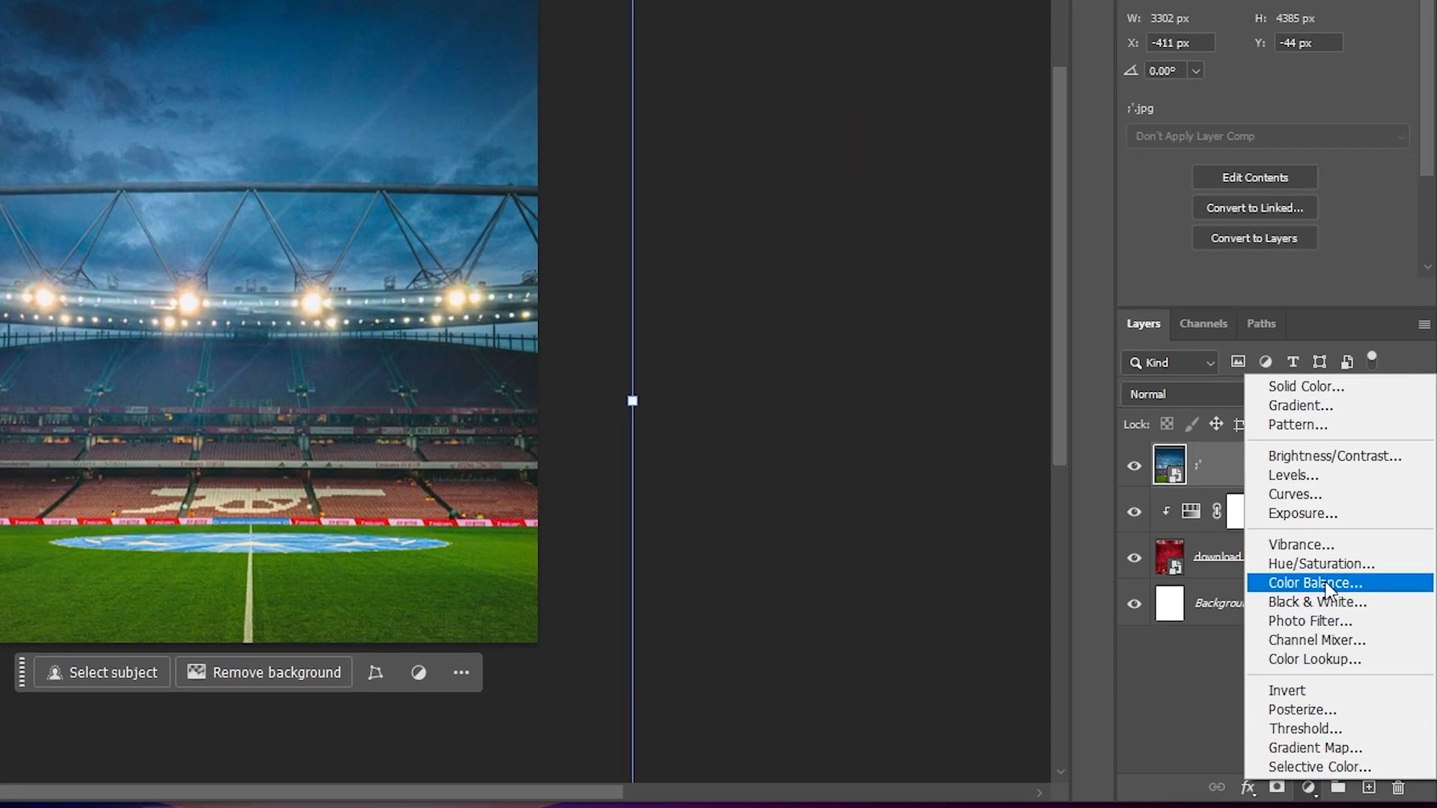
{"action": "left_click", "coordinate": [1327, 575]}
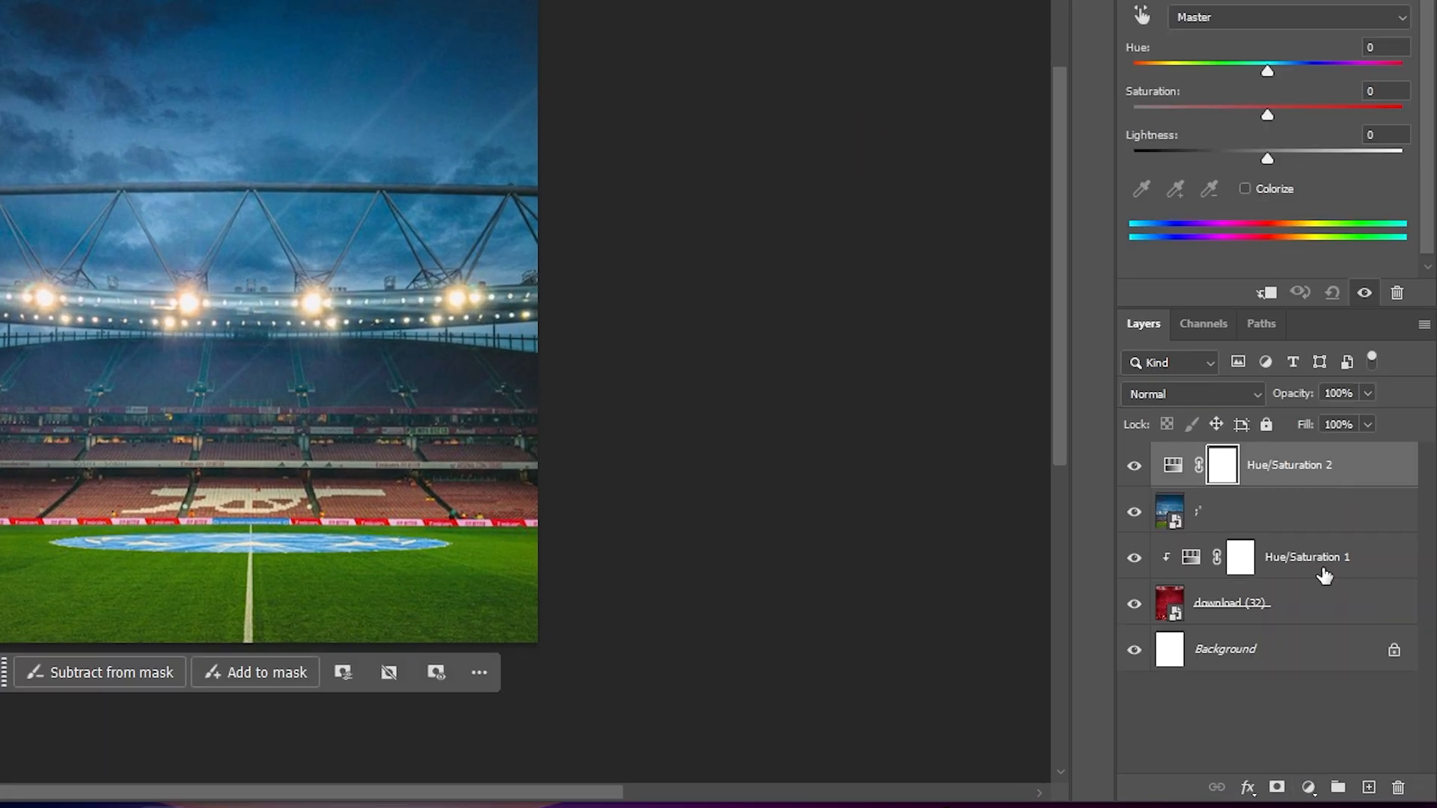
{"action": "right_click", "coordinate": [1260, 470]}
{"action": "left_click", "coordinate": [1271, 424]}
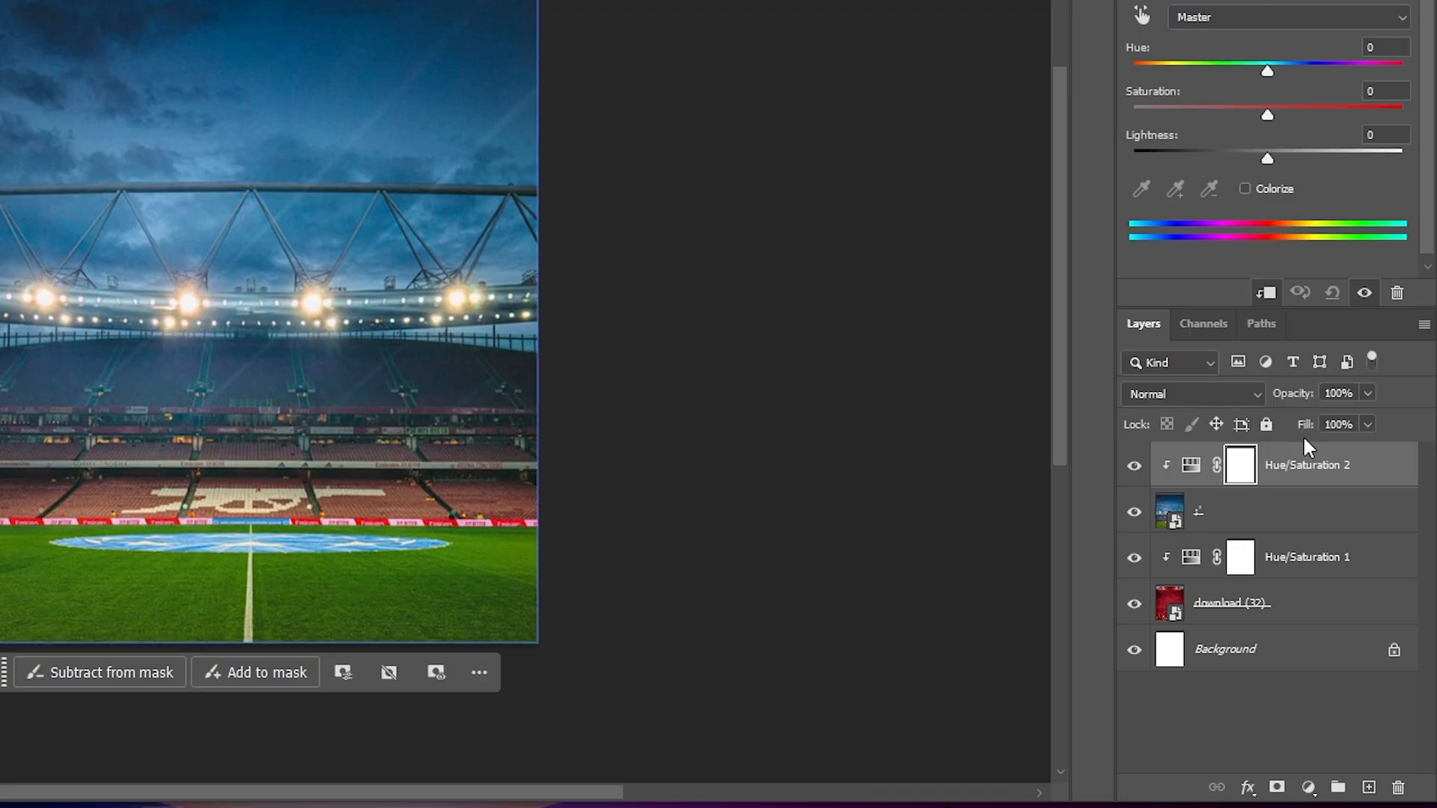
- Colorize the stadium photo through its Hue/Saturation adjustment with Hue 357 and Saturation 80
{"action": "left_click", "coordinate": [1244, 187]}
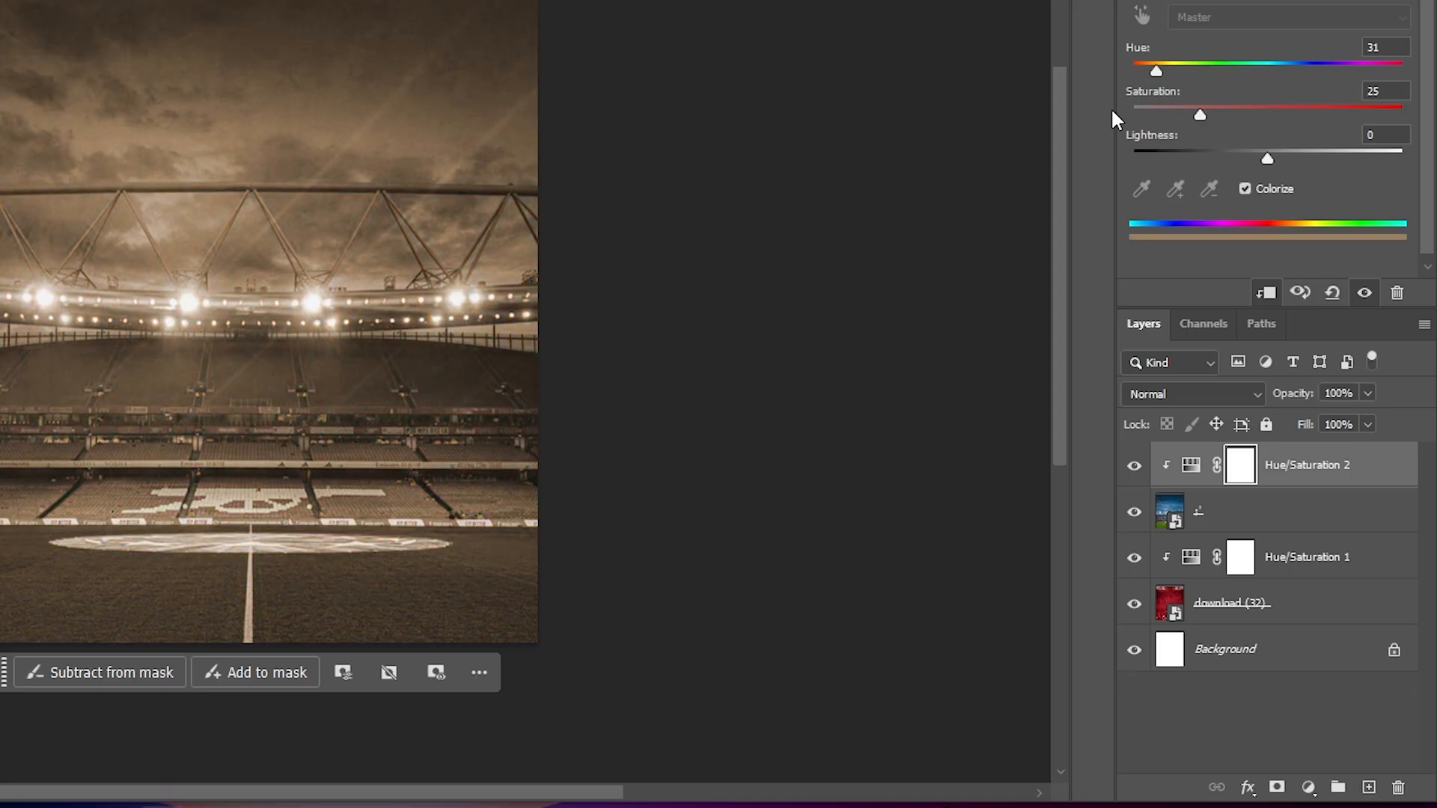
{"action": "left_click_drag", "start_coordinate": [1158, 72], "coordinate": [1402, 98]}
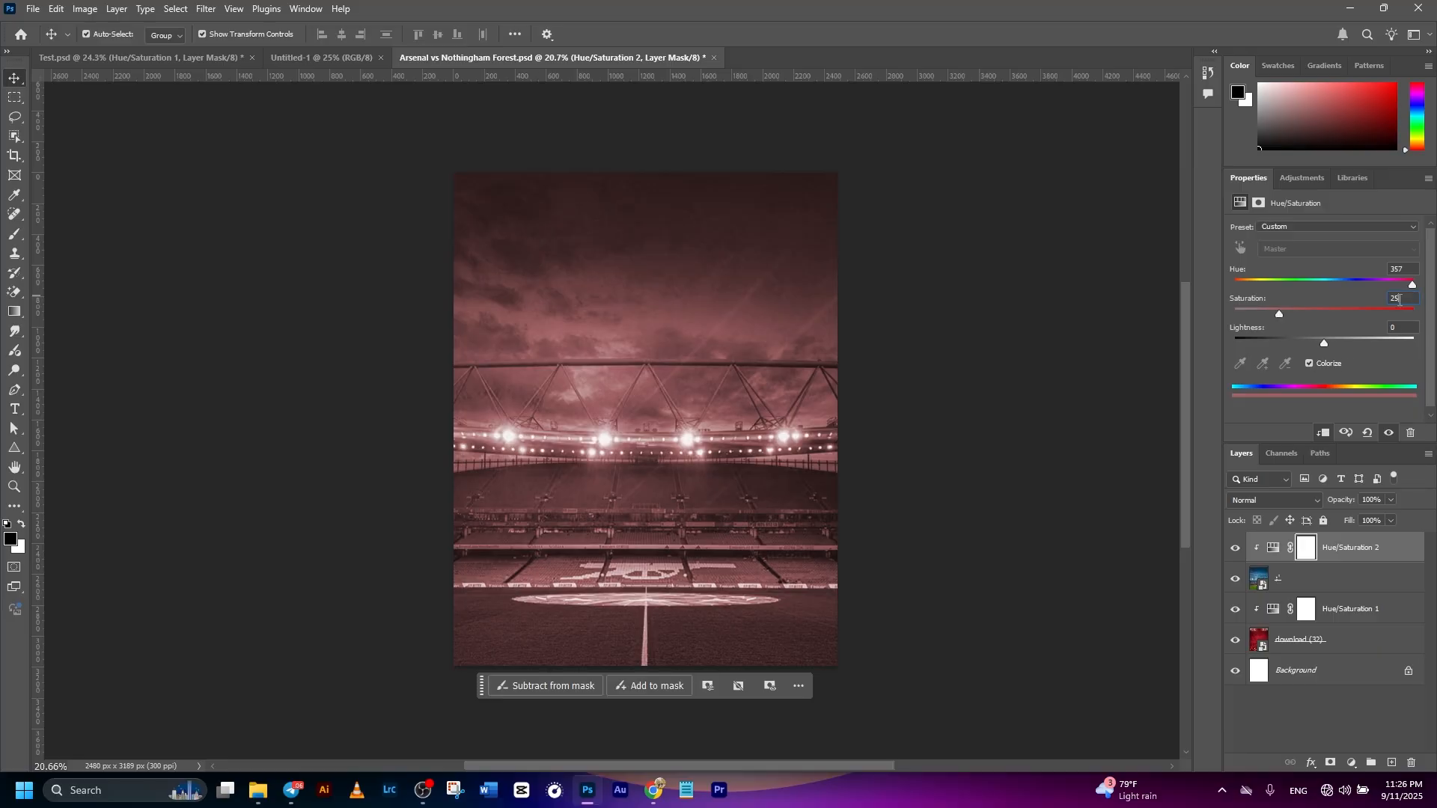
{"action": "type", "text": "80"}
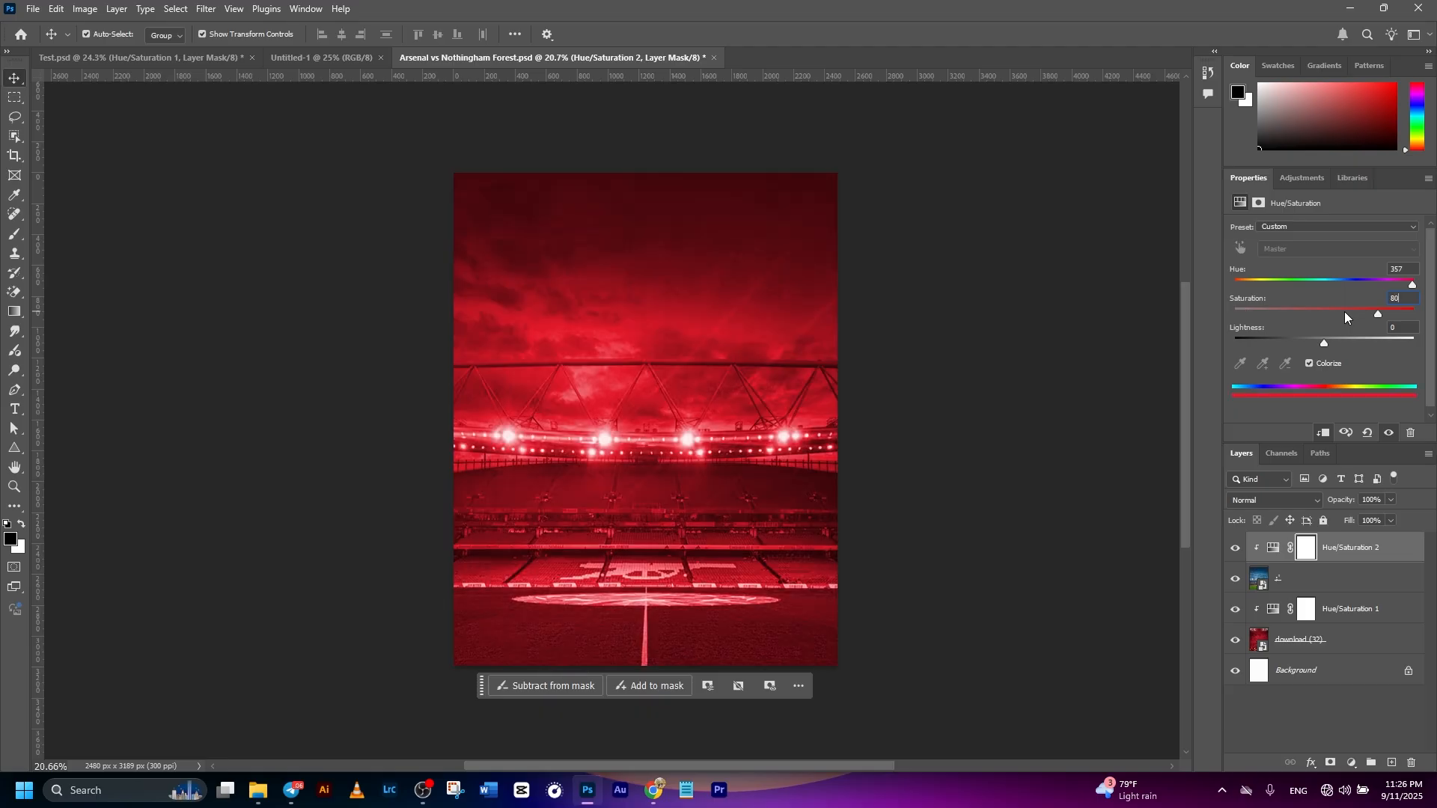
{"action": "left_click", "coordinate": [1003, 504]}
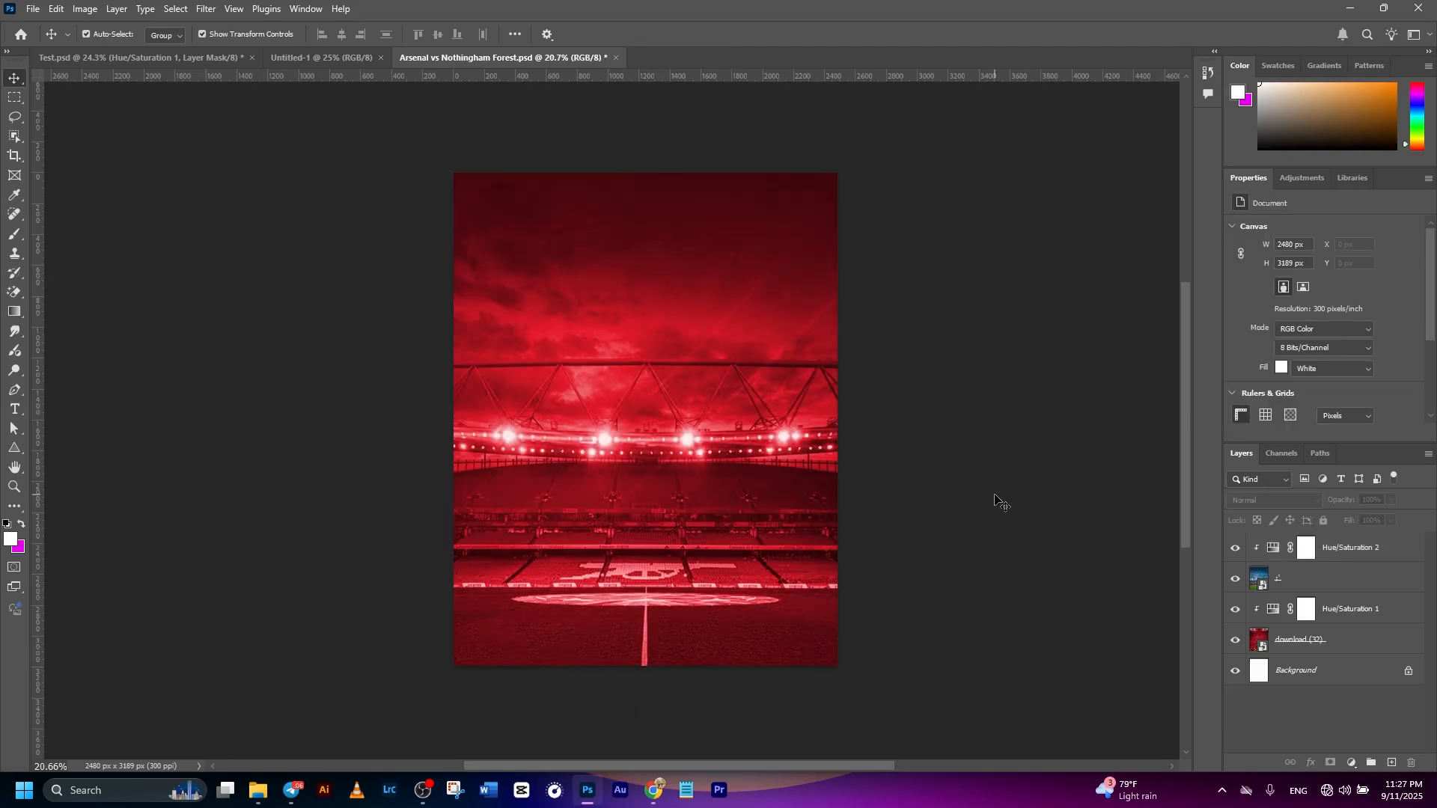
{"action": "left_click", "coordinate": [678, 479]}
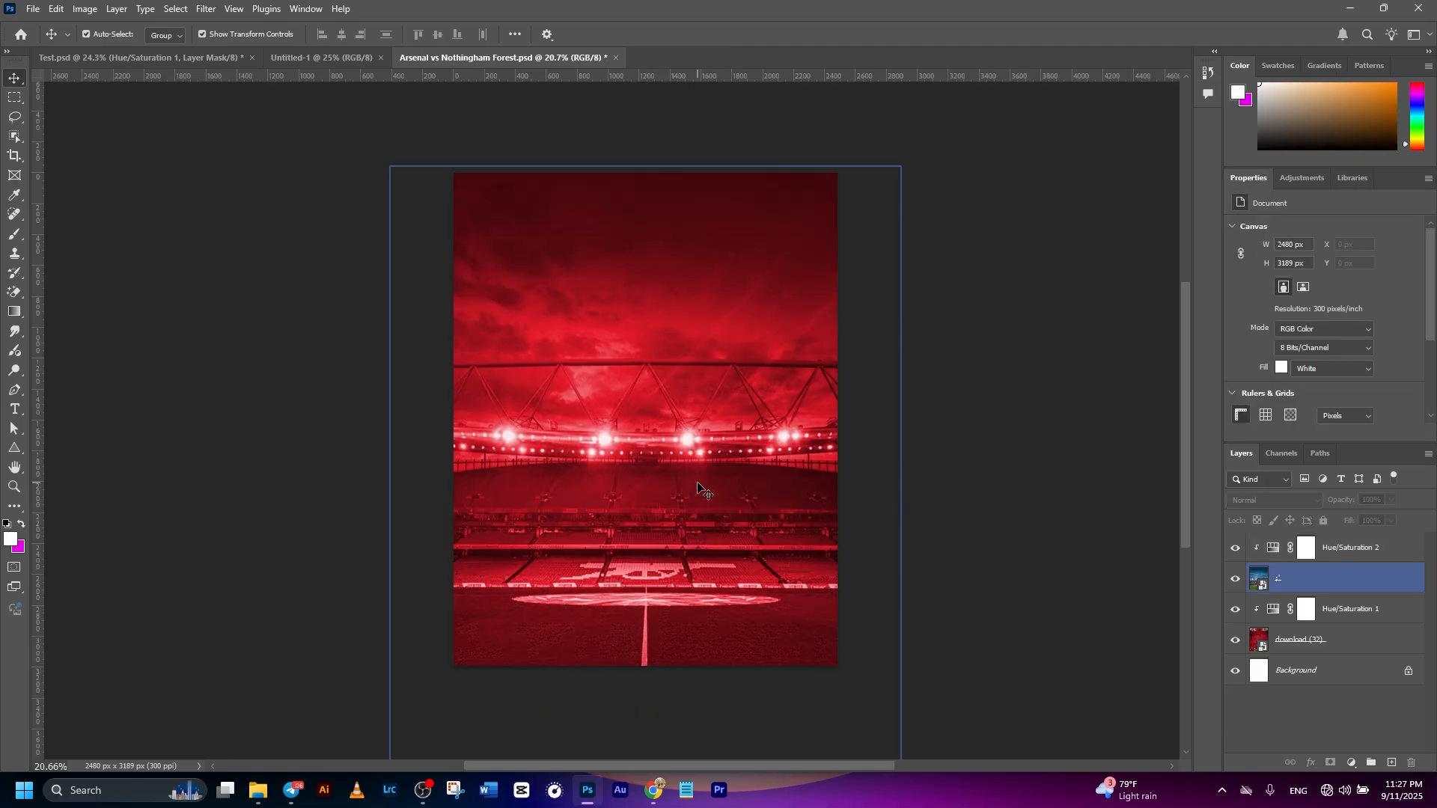
{"action": "left_click", "coordinate": [710, 516]}
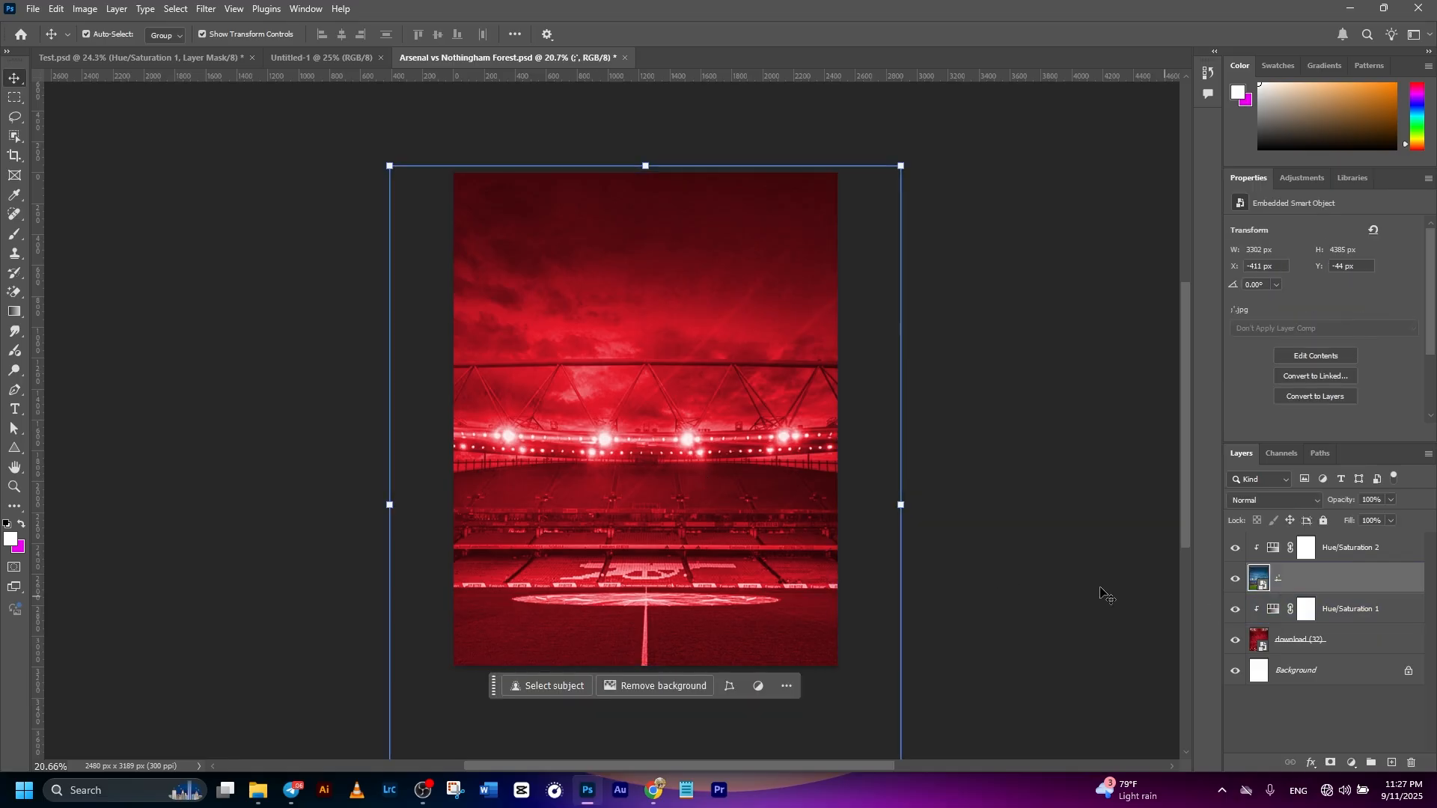
{"action": "left_click", "coordinate": [1003, 469]}
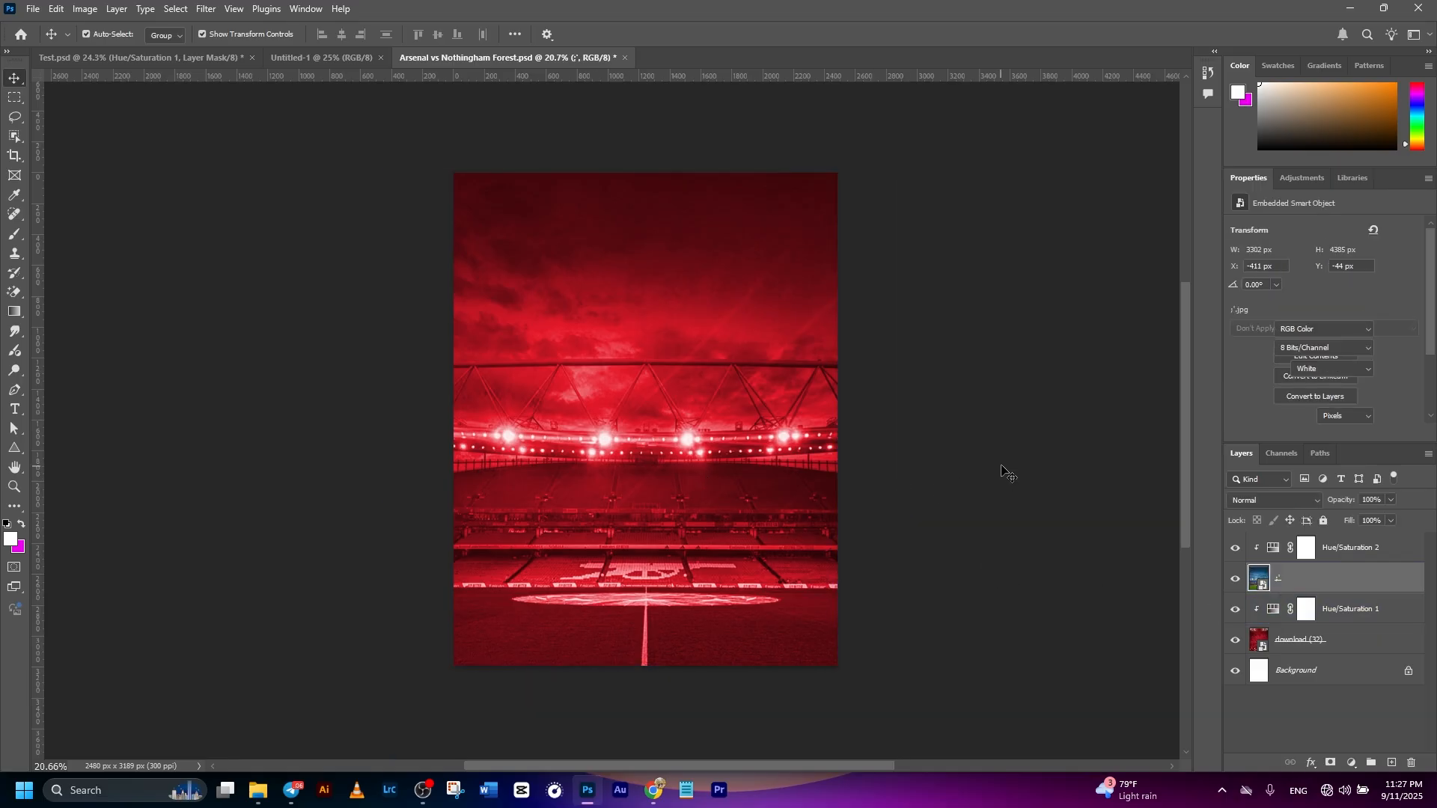
{"action": "left_click", "coordinate": [726, 518]}
{"action": "left_click", "coordinate": [992, 498]}
- Add a layer mask to the stadium photo layer
{"action": "left_click", "coordinate": [700, 524]}
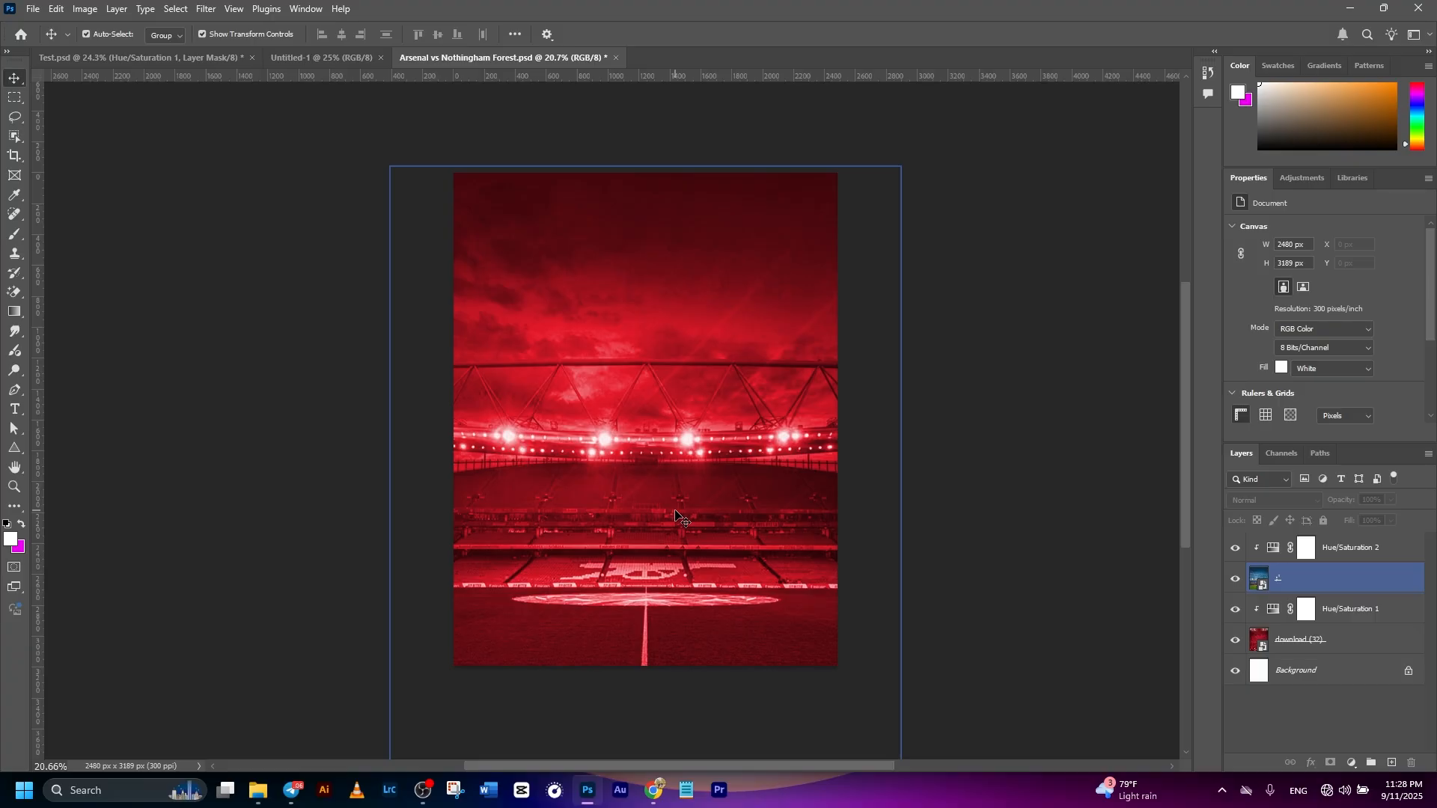
{"action": "left_click", "coordinate": [1319, 586]}
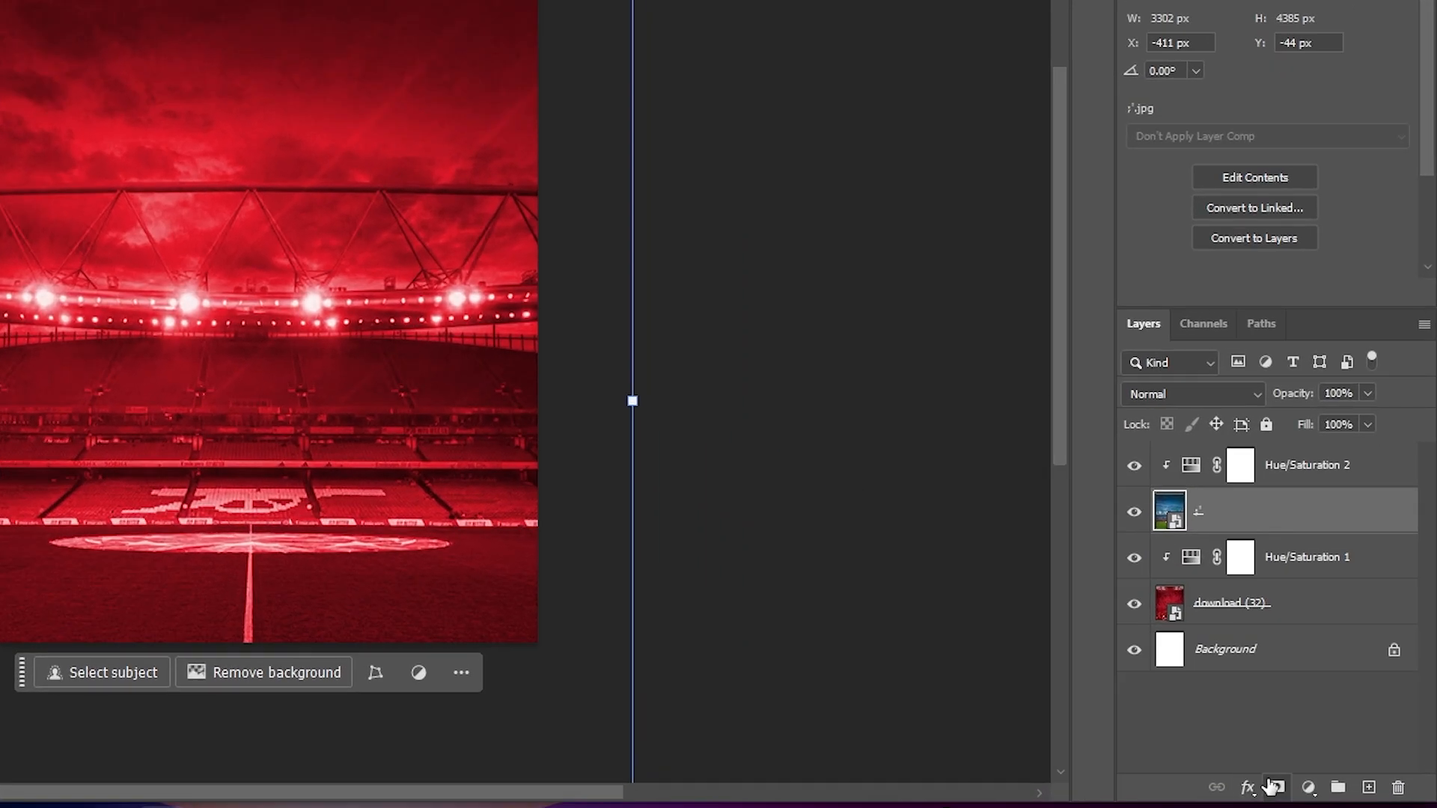
{"action": "left_click", "coordinate": [1274, 787]}
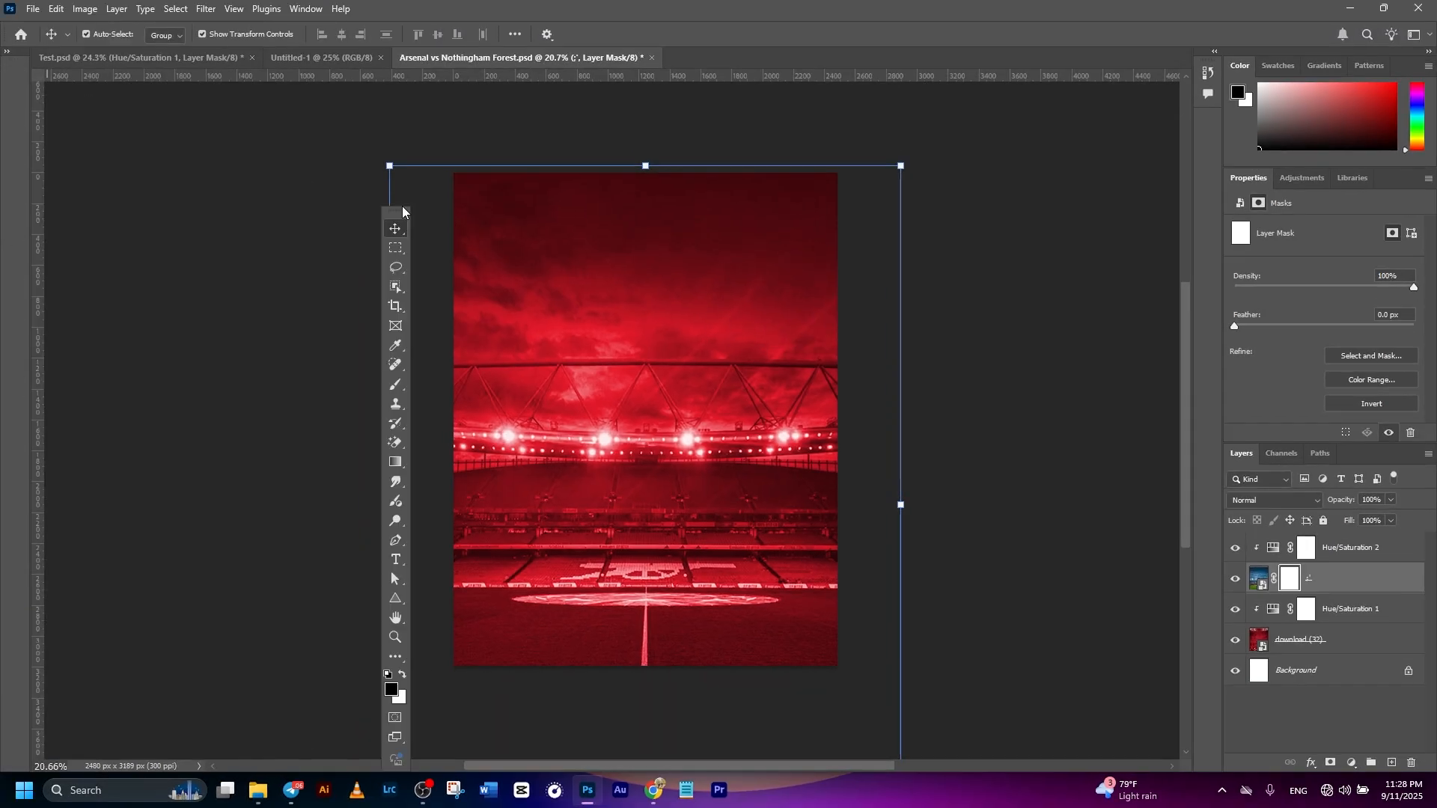
- Set up the Brush tool with the Soft Round brush, 80% opacity and black (000000) as the foreground color
{"action": "left_click_drag", "start_coordinate": [402, 205], "coordinate": [334, 145]}
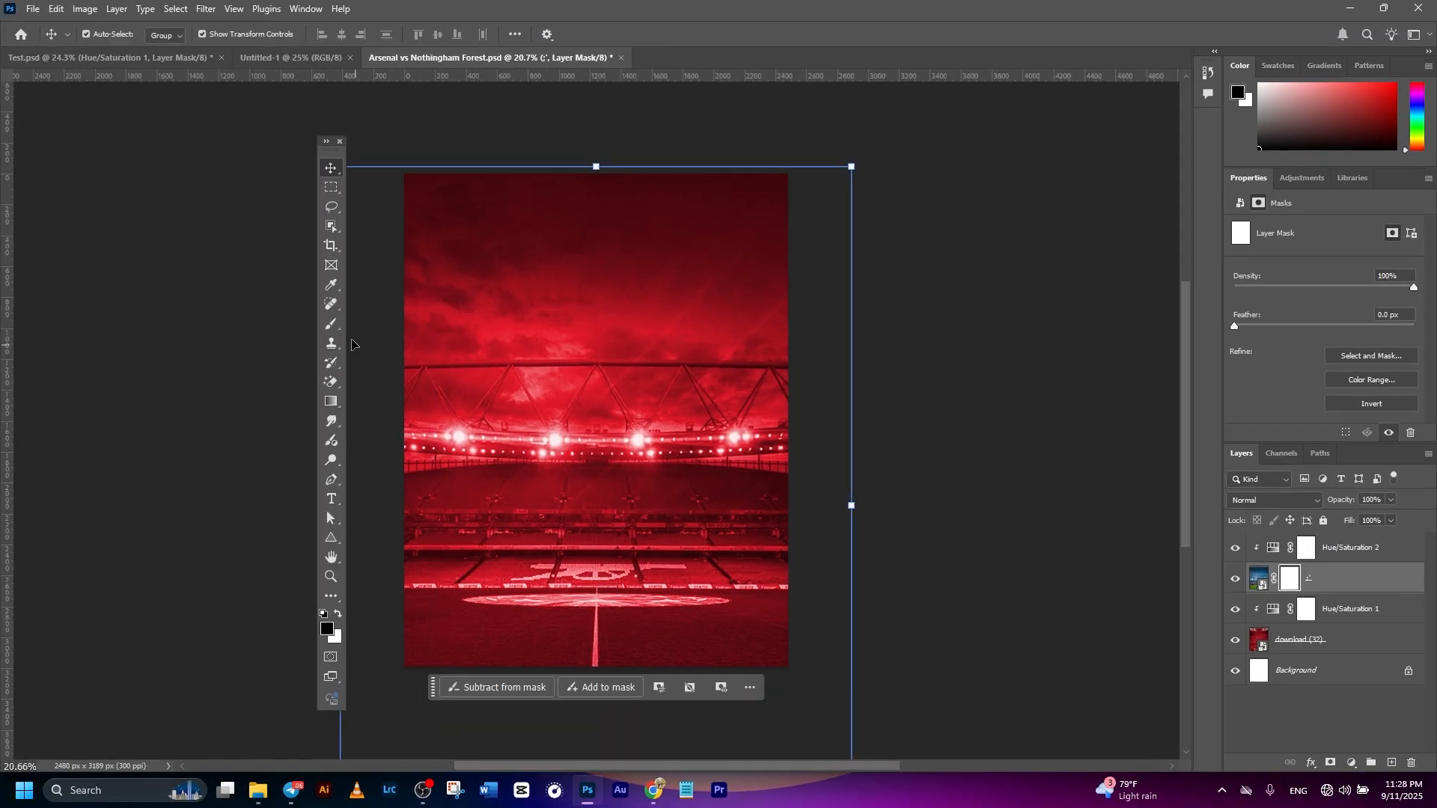
{"action": "left_click", "coordinate": [330, 331]}
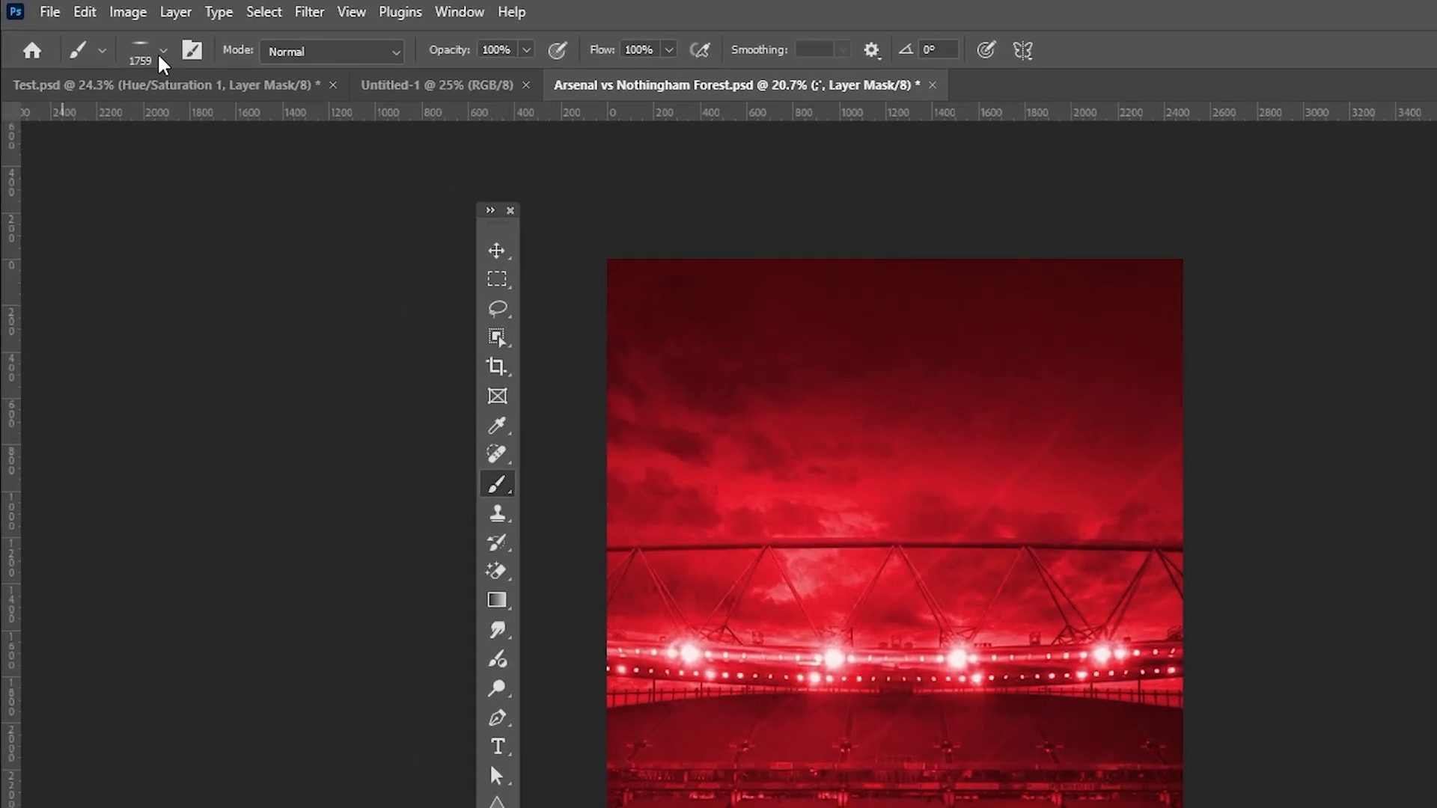
{"action": "left_click", "coordinate": [108, 35]}
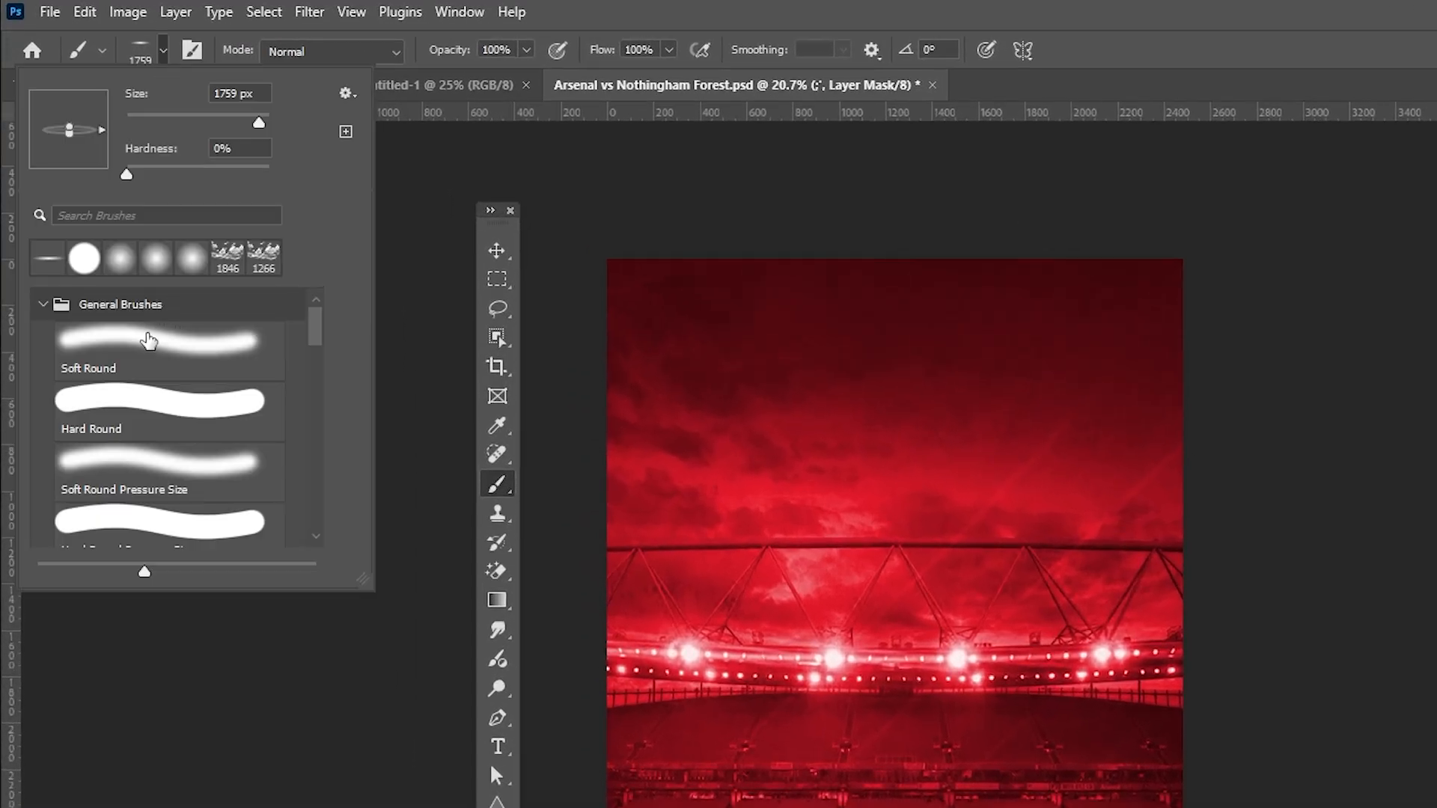
{"action": "left_click", "coordinate": [148, 340]}
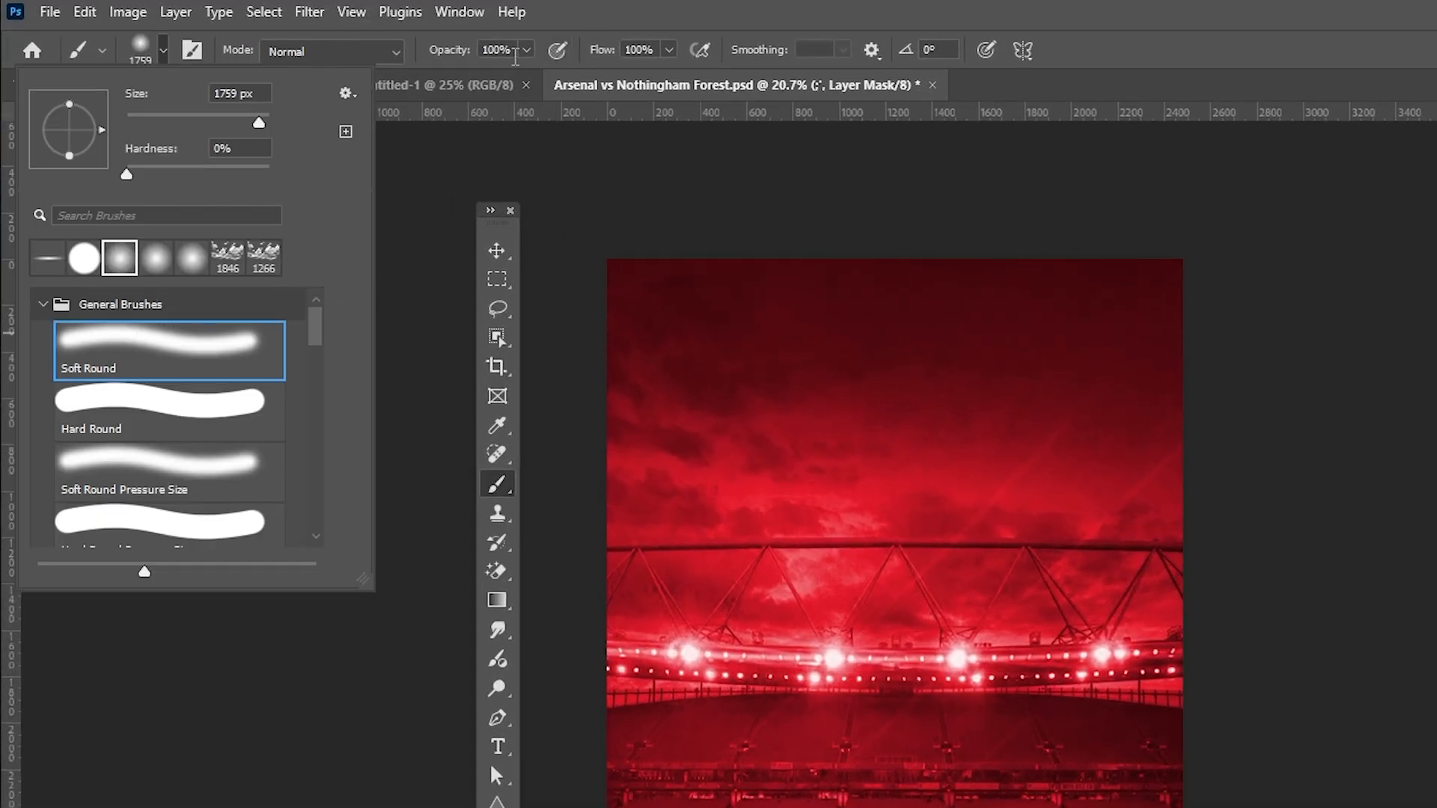
{"action": "left_click", "coordinate": [500, 50]}
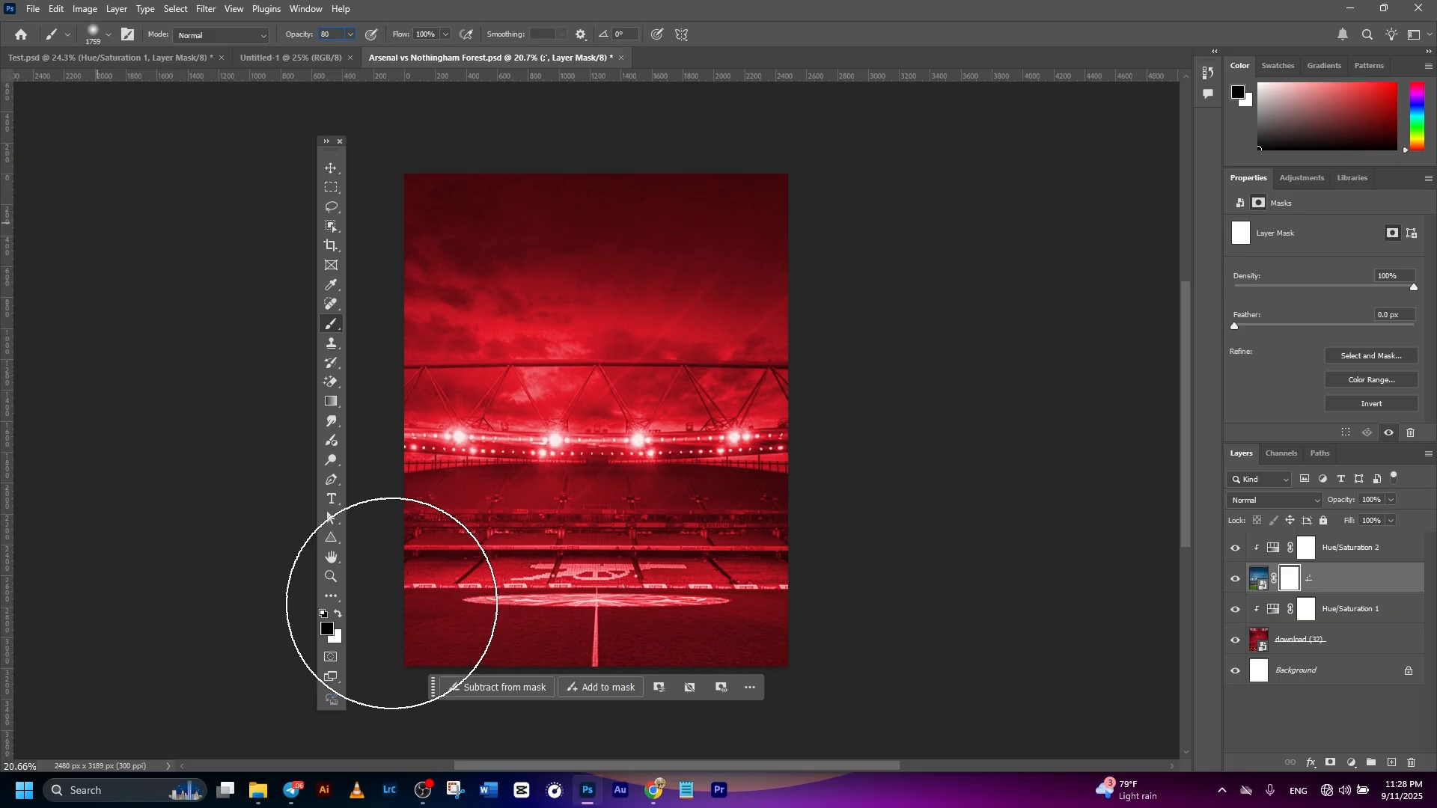
{"action": "left_click", "coordinate": [328, 631]}
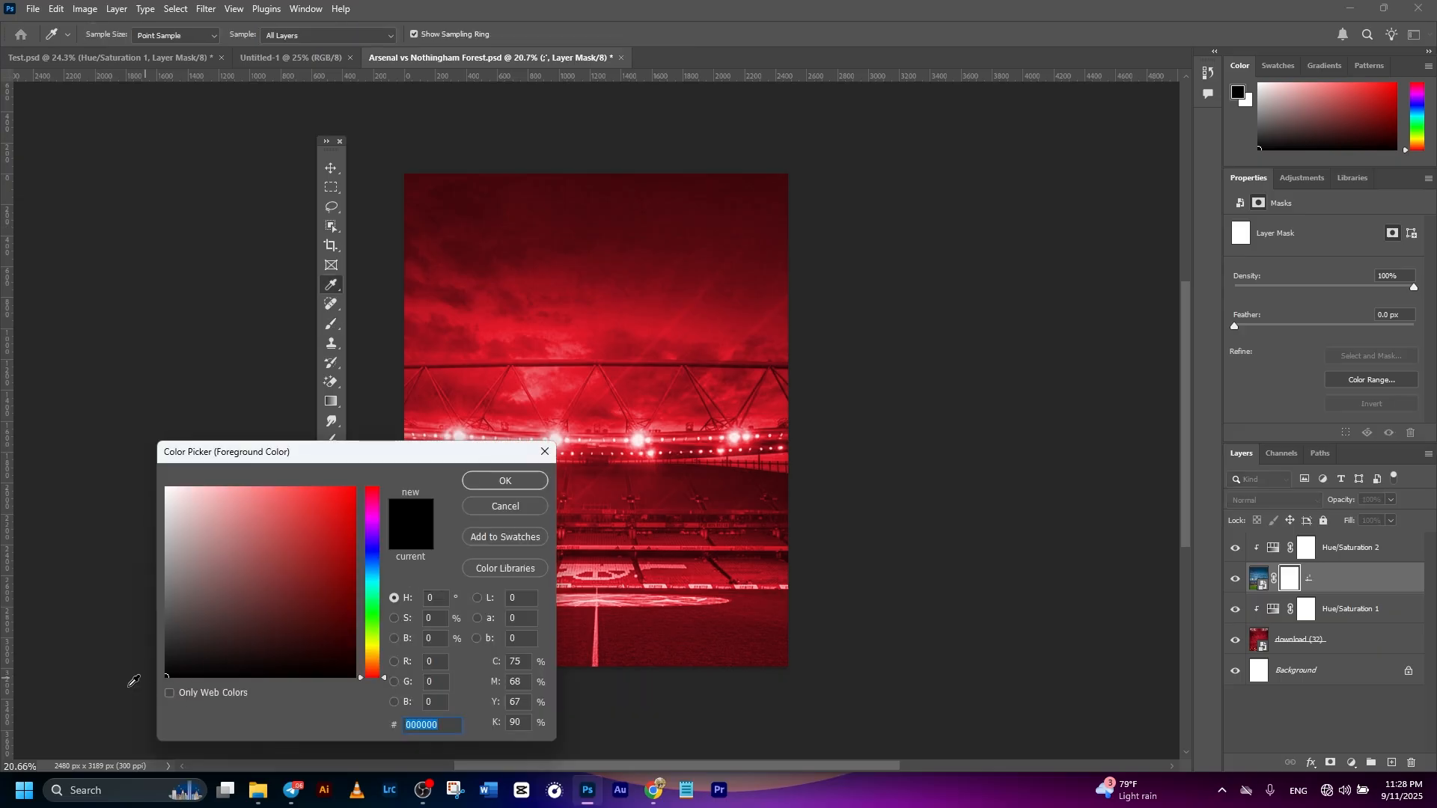
{"action": "left_click", "coordinate": [497, 483]}
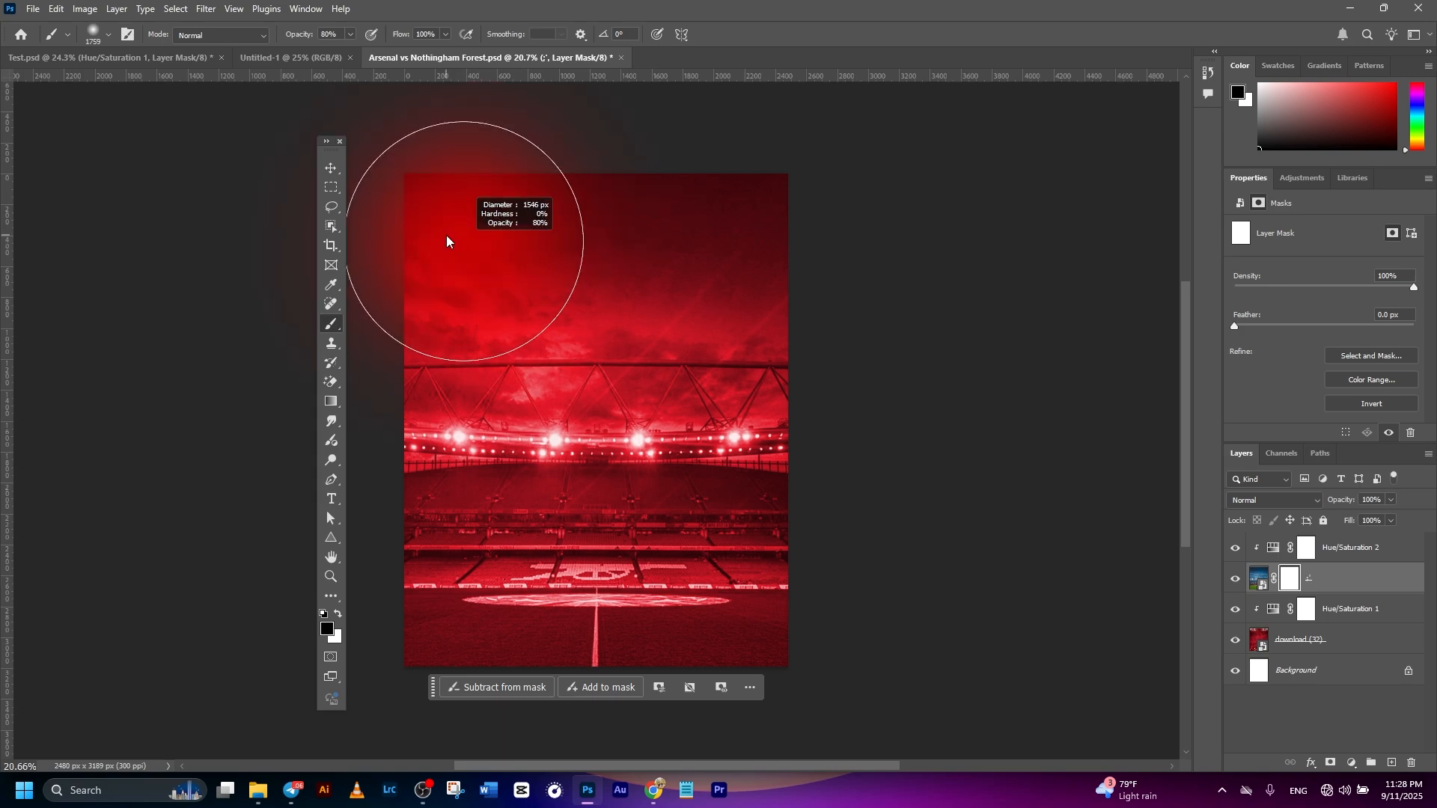
- Resize the brush to about 1391 px and paint out the stadium photo's sky, roof and upper stands on its layer mask
{"action": "mouse_move", "coordinate": [427, 250]}
{"action": "left_mouse_down"}
{"action": "mouse_move", "coordinate": [778, 262]}
{"action": "mouse_move", "coordinate": [834, 240]}
{"action": "mouse_move", "coordinate": [461, 250]}
{"action": "mouse_move", "coordinate": [392, 271]}
{"action": "mouse_move", "coordinate": [473, 313]}
{"action": "mouse_move", "coordinate": [806, 330]}
{"action": "mouse_move", "coordinate": [812, 348]}
{"action": "mouse_move", "coordinate": [409, 393]}
{"action": "mouse_move", "coordinate": [847, 395]}
{"action": "mouse_move", "coordinate": [388, 395]}
{"action": "mouse_move", "coordinate": [540, 338]}
{"action": "mouse_move", "coordinate": [879, 309]}
{"action": "mouse_move", "coordinate": [466, 345]}
{"action": "mouse_move", "coordinate": [403, 375]}
{"action": "mouse_move", "coordinate": [632, 388]}
{"action": "mouse_move", "coordinate": [827, 371]}
{"action": "mouse_move", "coordinate": [704, 320]}
{"action": "mouse_move", "coordinate": [405, 264]}
{"action": "left_mouse_up"}
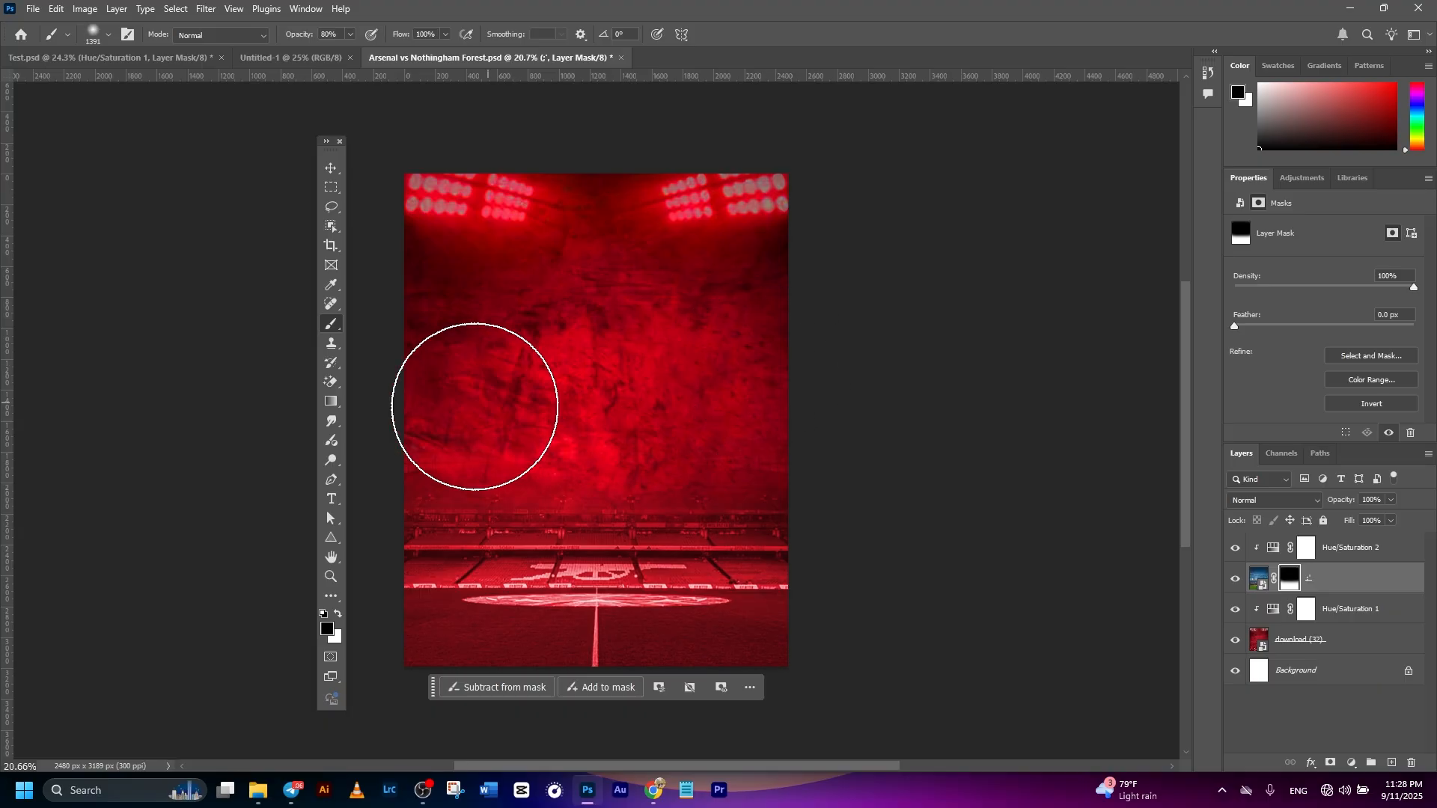
{"action": "scroll", "coordinate": [715, 424], "scroll_direction": "left", "scroll_amount": 5}
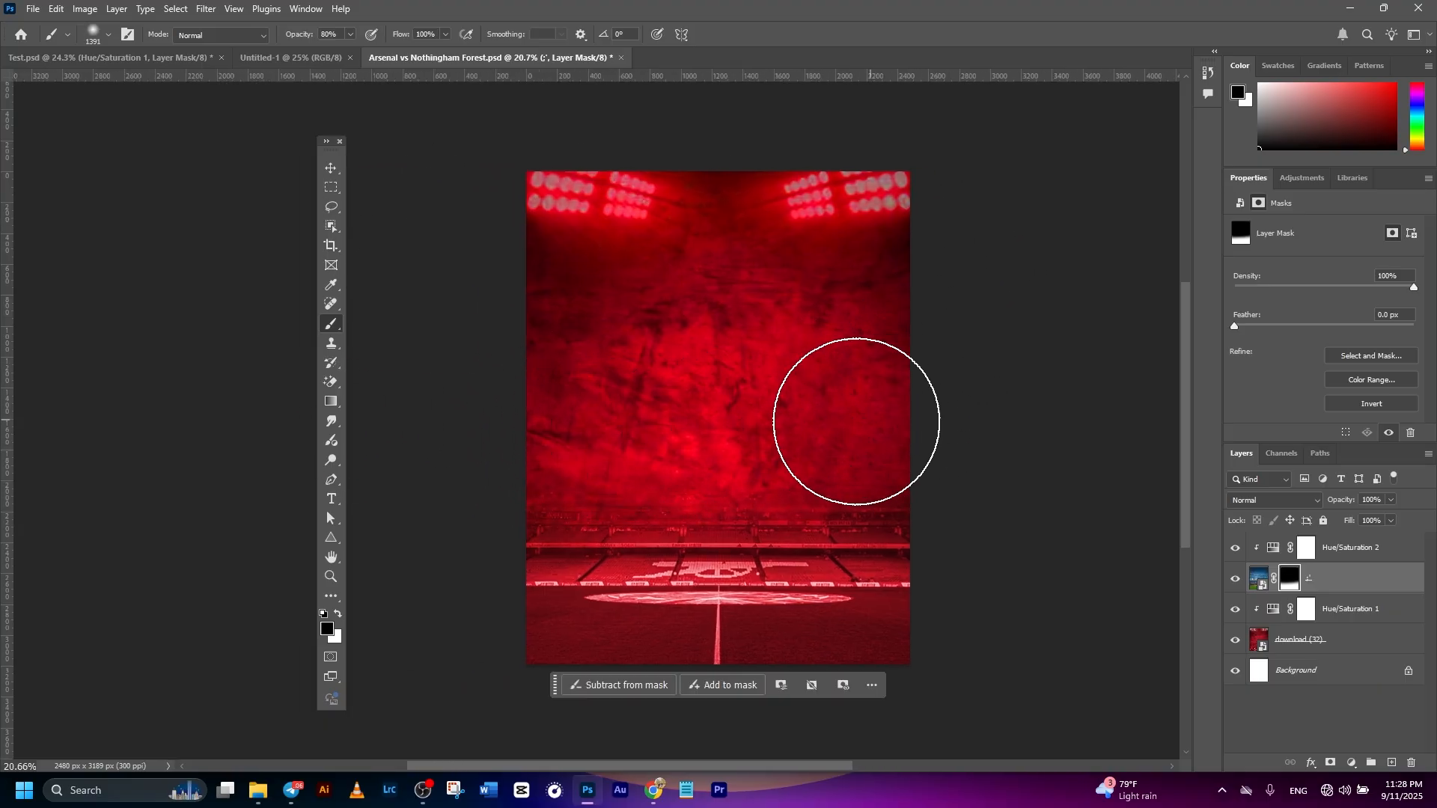
{"action": "left_click", "coordinate": [332, 166]}
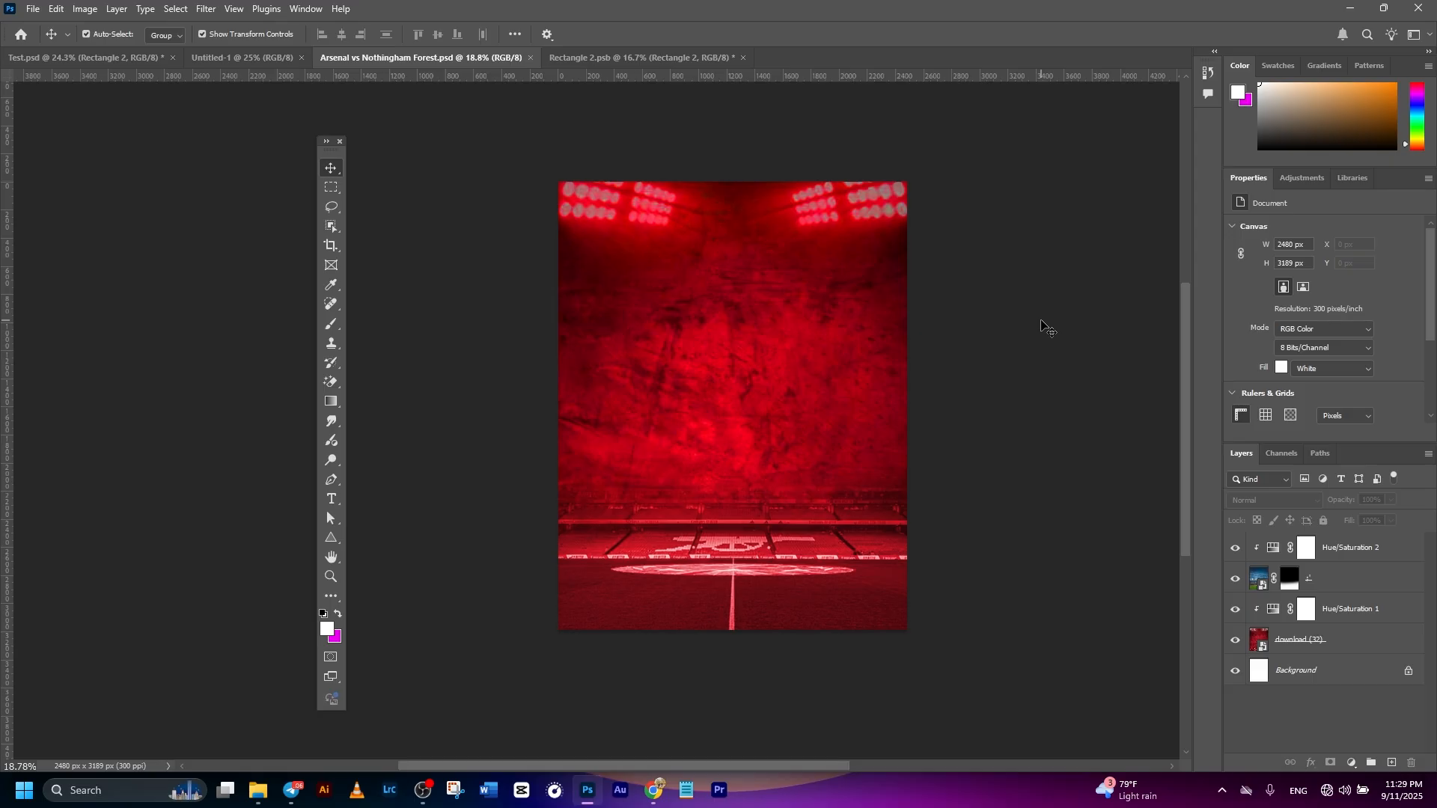
- Draw a tall black rectangle about 830 x 3379 px down the middle of the canvas, extending past its upper and lower edges
{"action": "left_click", "coordinate": [837, 187]}
{"action": "left_click", "coordinate": [331, 538]}
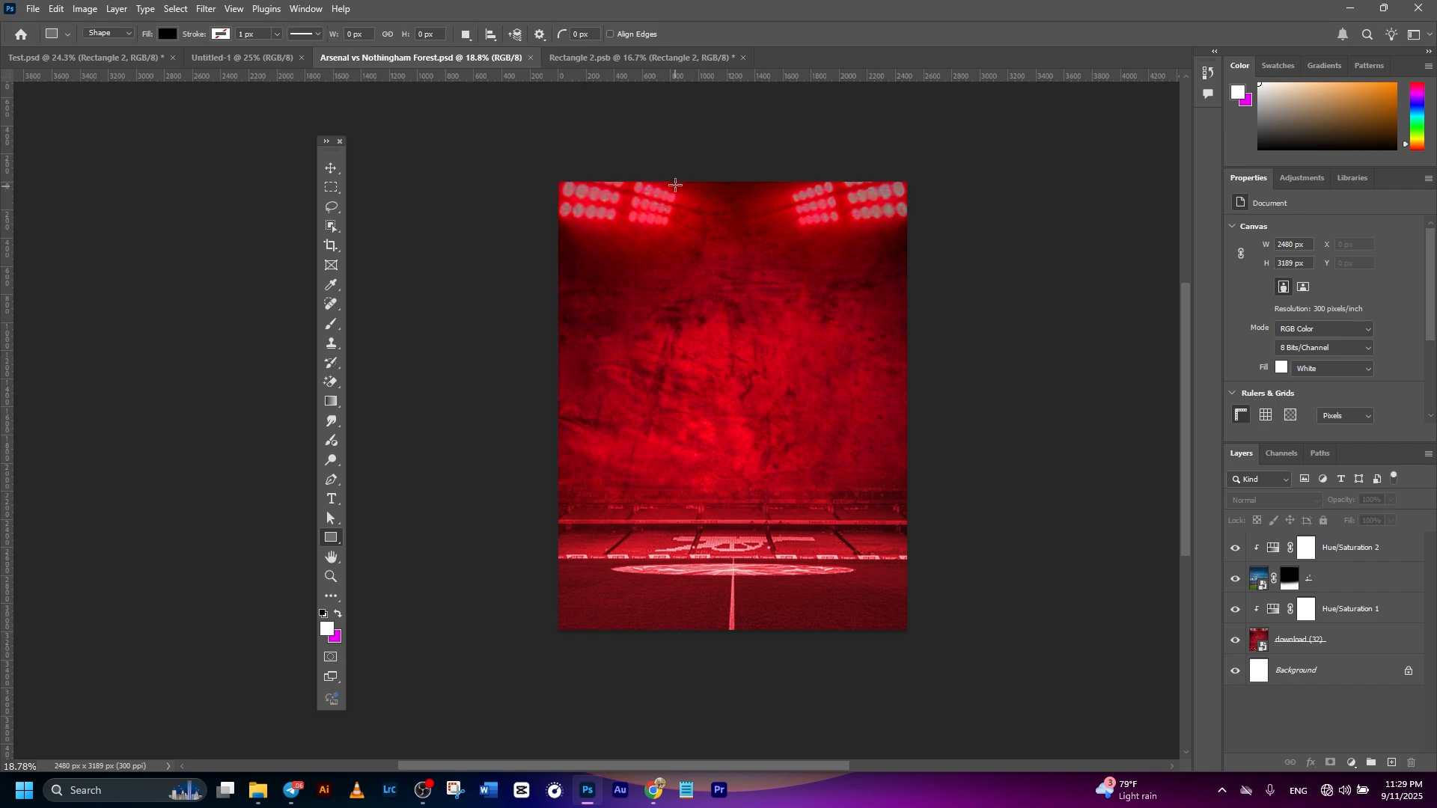
{"action": "left_click_drag", "start_coordinate": [676, 168], "coordinate": [792, 642]}
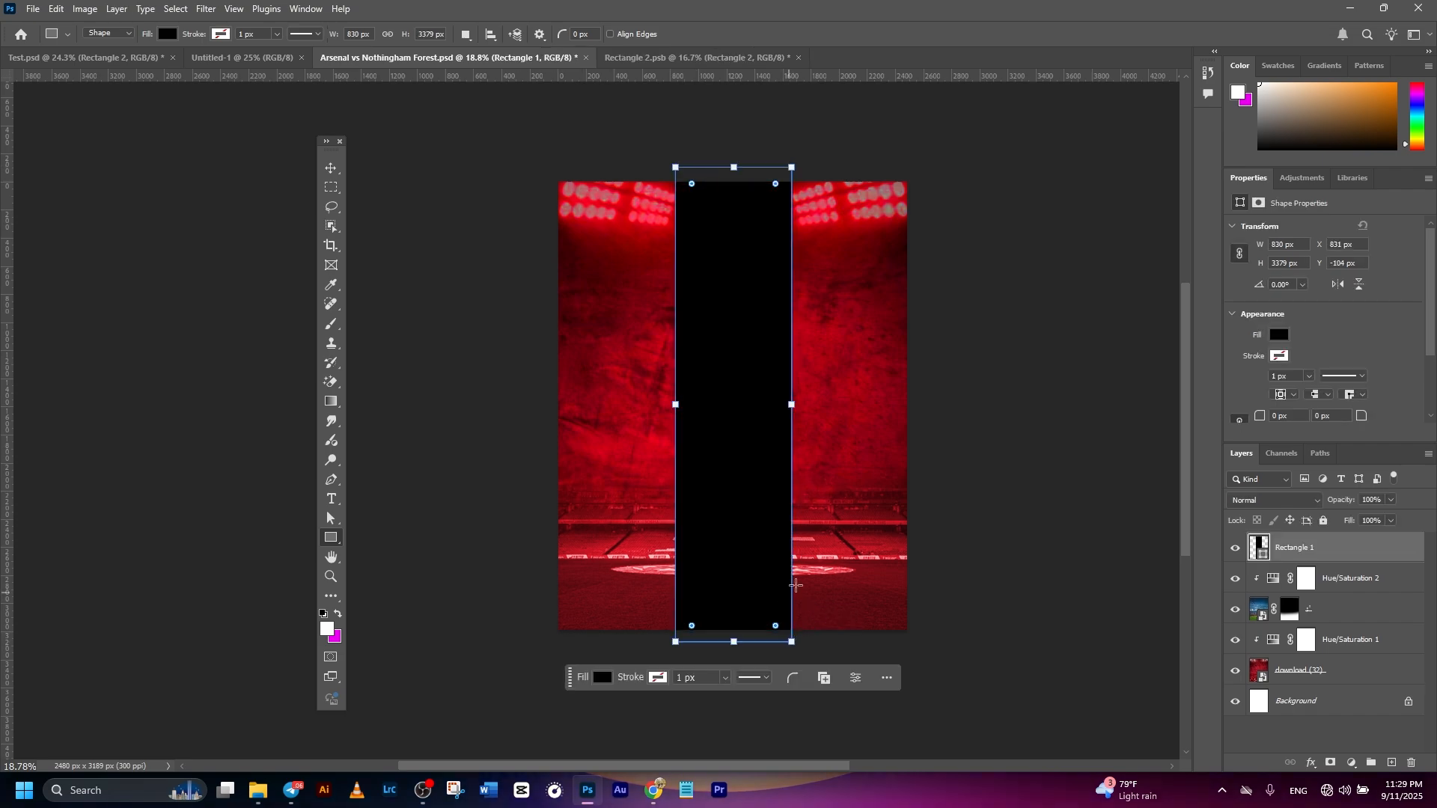
- Rotate the rectangle about 38.43°, scale it to about 122.67% and position it as a diagonal band from lower left to upper right
{"action": "key", "text": "ctrl+t"}
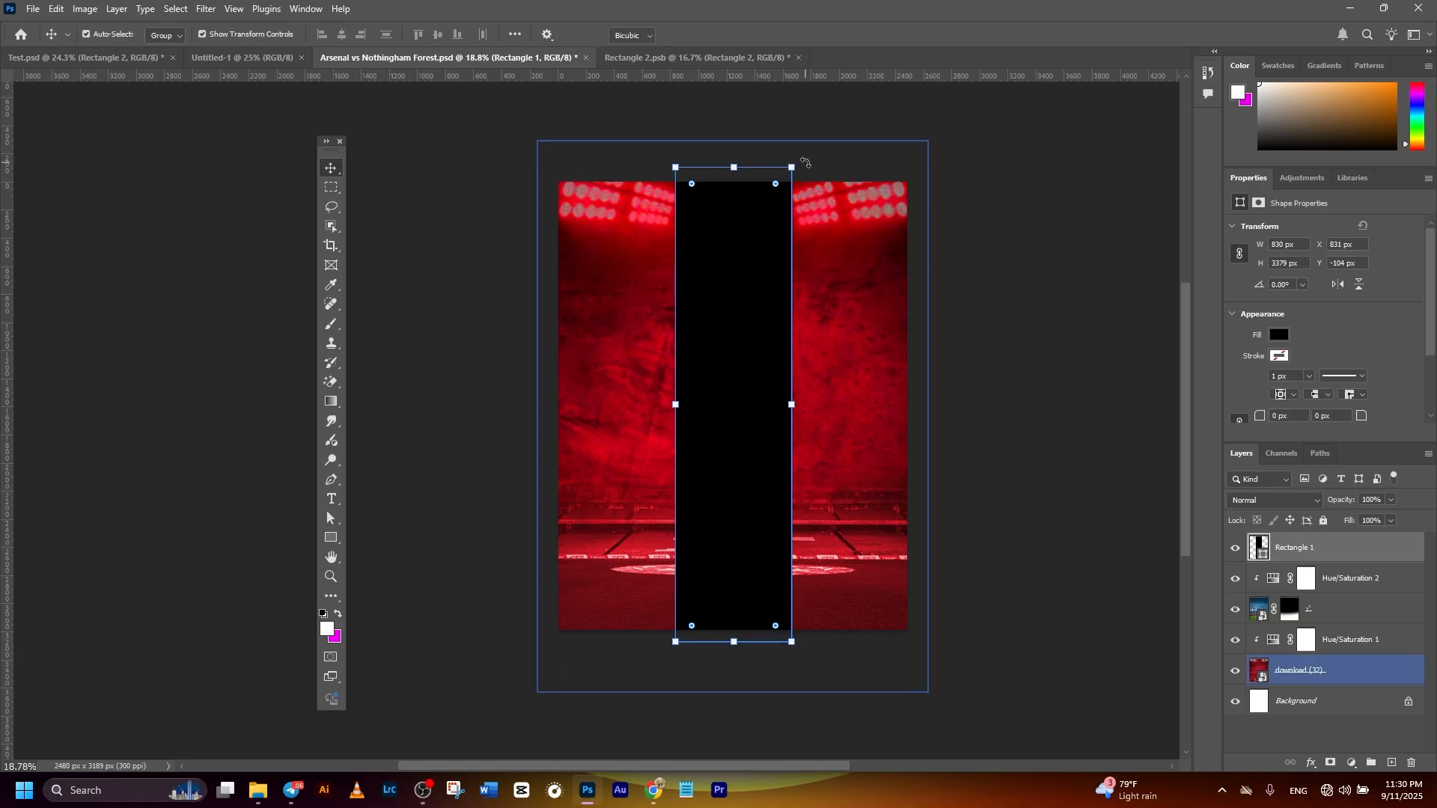
{"action": "left_click_drag", "start_coordinate": [800, 161], "coordinate": [937, 244]}
{"action": "left_click_drag", "start_coordinate": [843, 269], "coordinate": [886, 269]}
{"action": "left_click_drag", "start_coordinate": [624, 557], "coordinate": [591, 669]}
{"action": "left_click", "coordinate": [738, 36]}
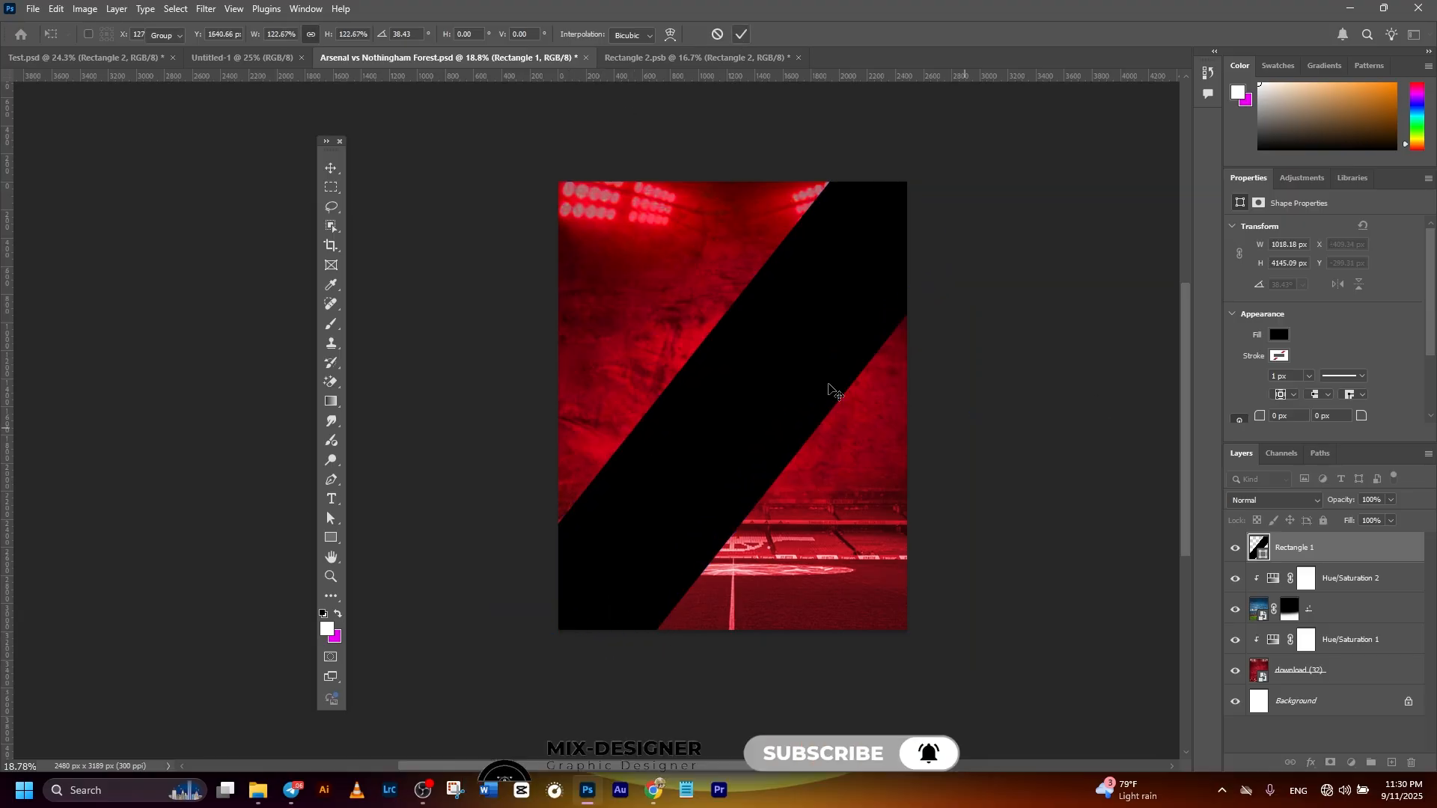
- Change the diagonal rectangle's fill to dark brown 4f2900
{"action": "left_click", "coordinate": [1262, 556]}
{"action": "double_click", "coordinate": [1260, 549]}
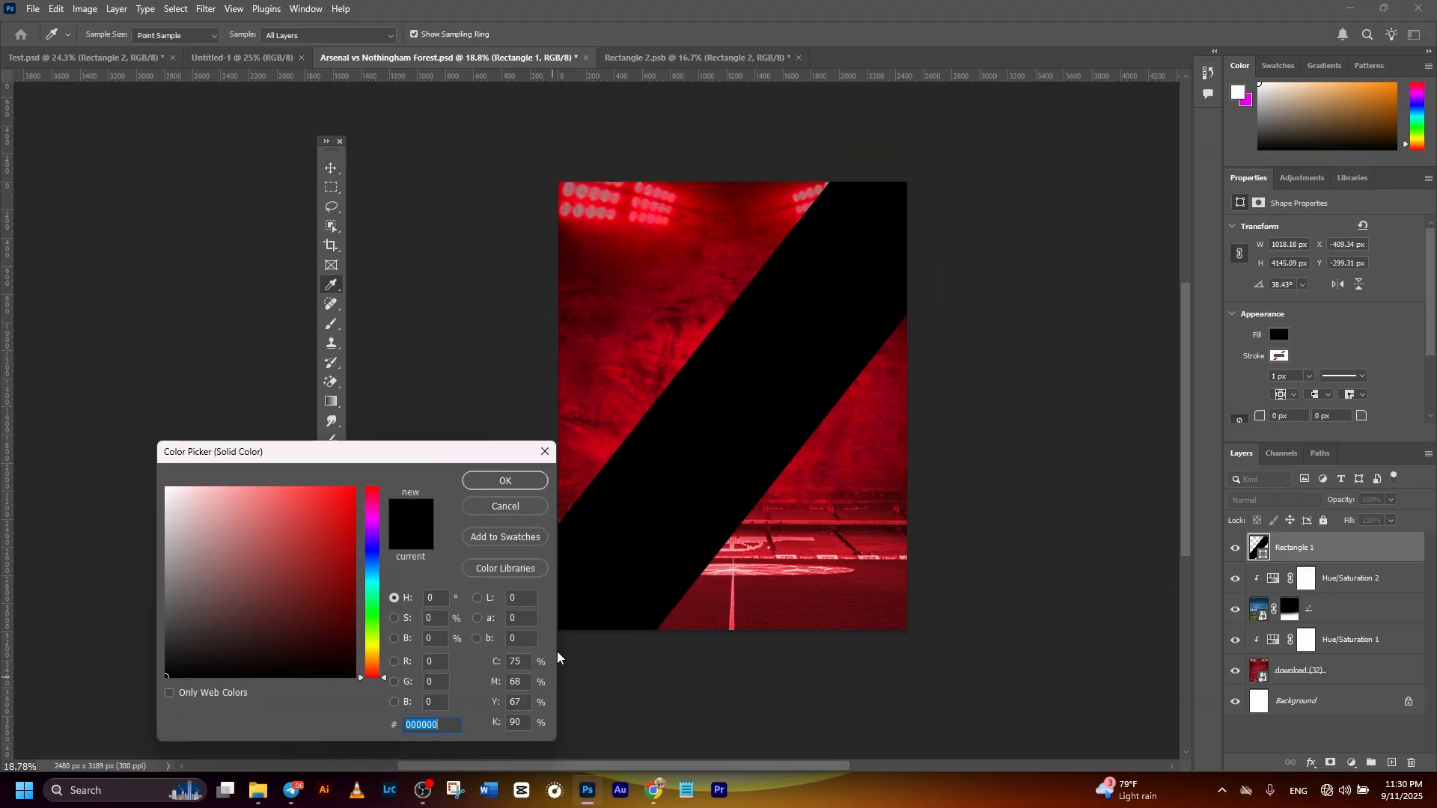
{"action": "left_click", "coordinate": [558, 651]}
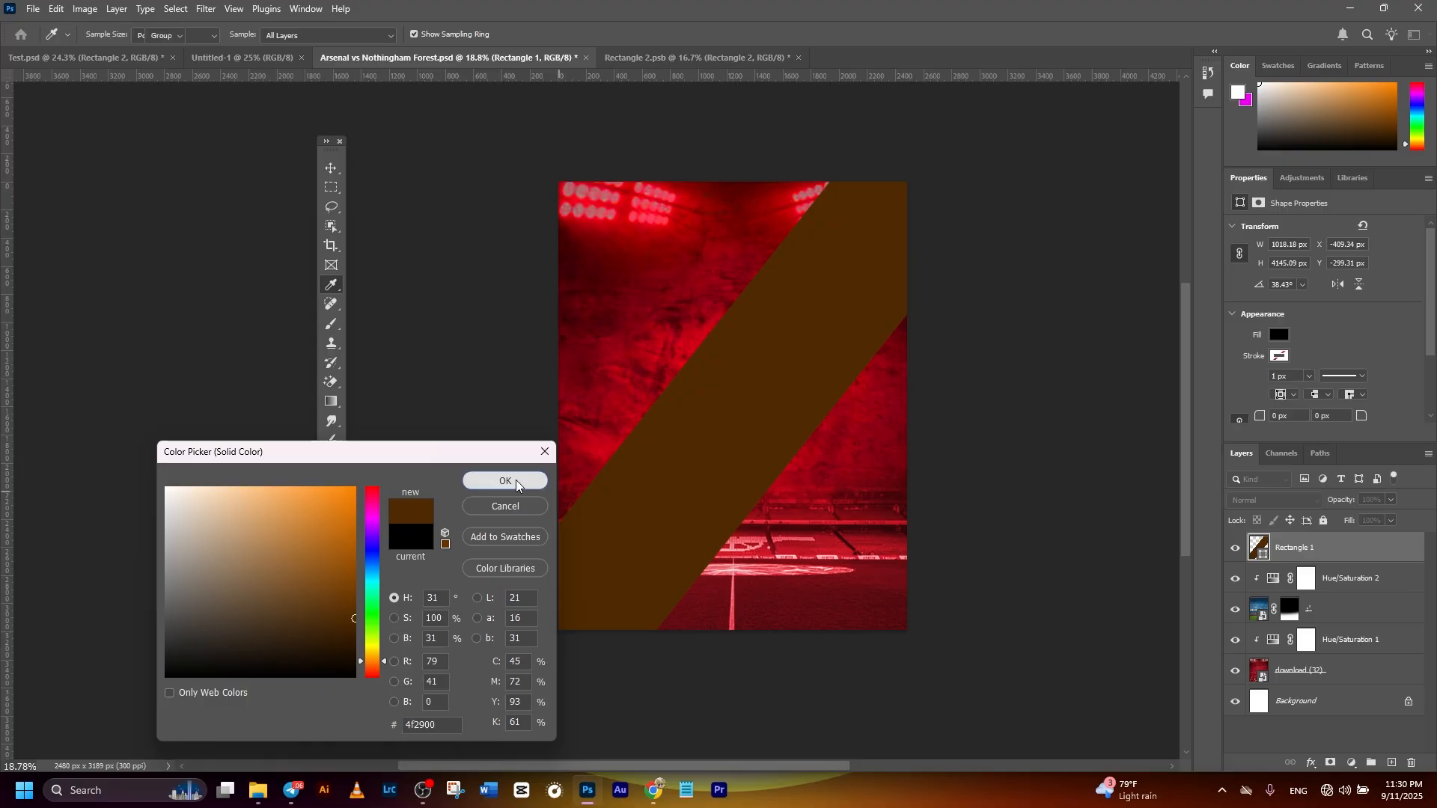
{"action": "left_click", "coordinate": [517, 481]}
{"action": "left_click", "coordinate": [1020, 462]}
{"action": "left_click", "coordinate": [917, 398]}
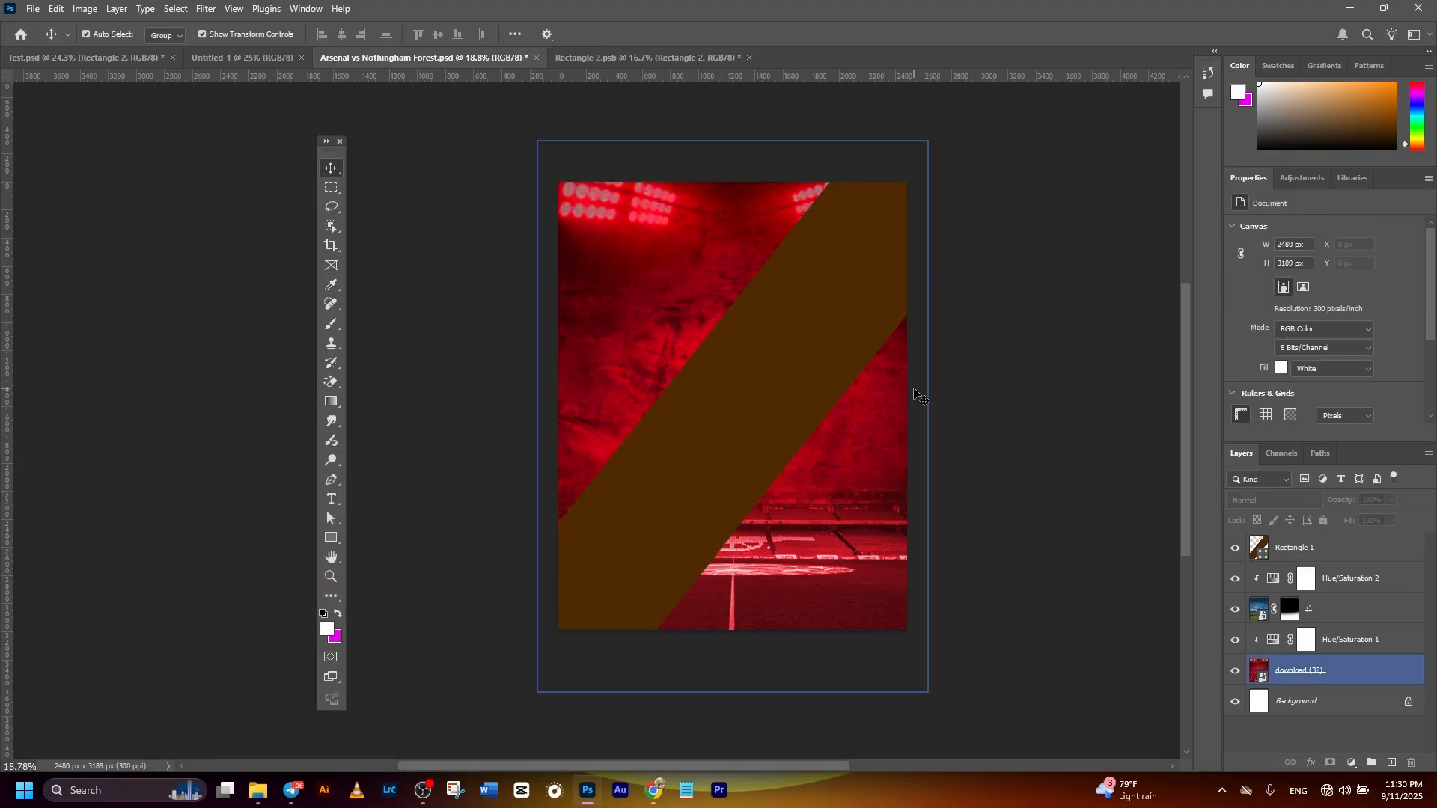
- Convert the brown diagonal band to a smart object and add 20% uniform, monochromatic noise to it
{"action": "left_click", "coordinate": [739, 388]}
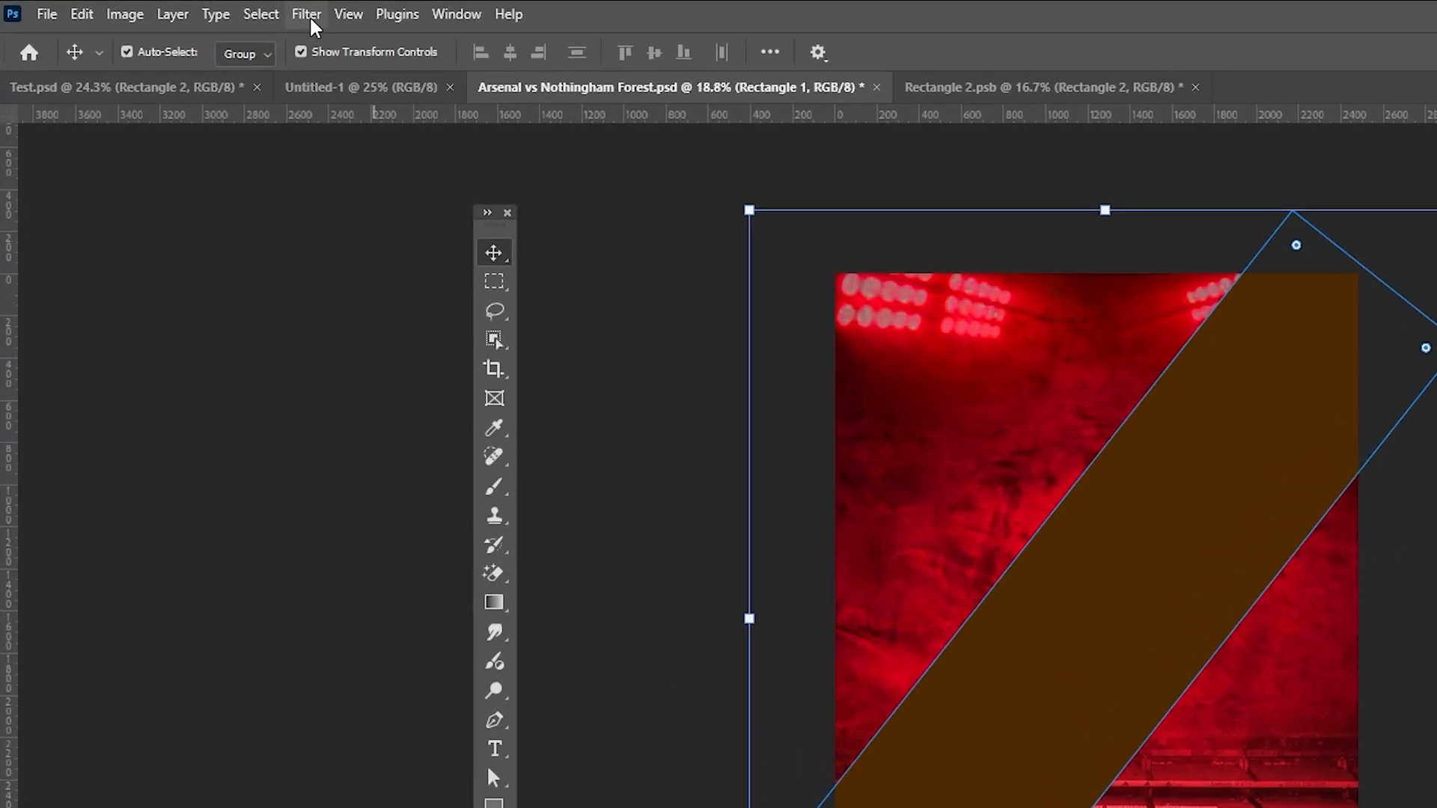
{"action": "left_click", "coordinate": [308, 15]}
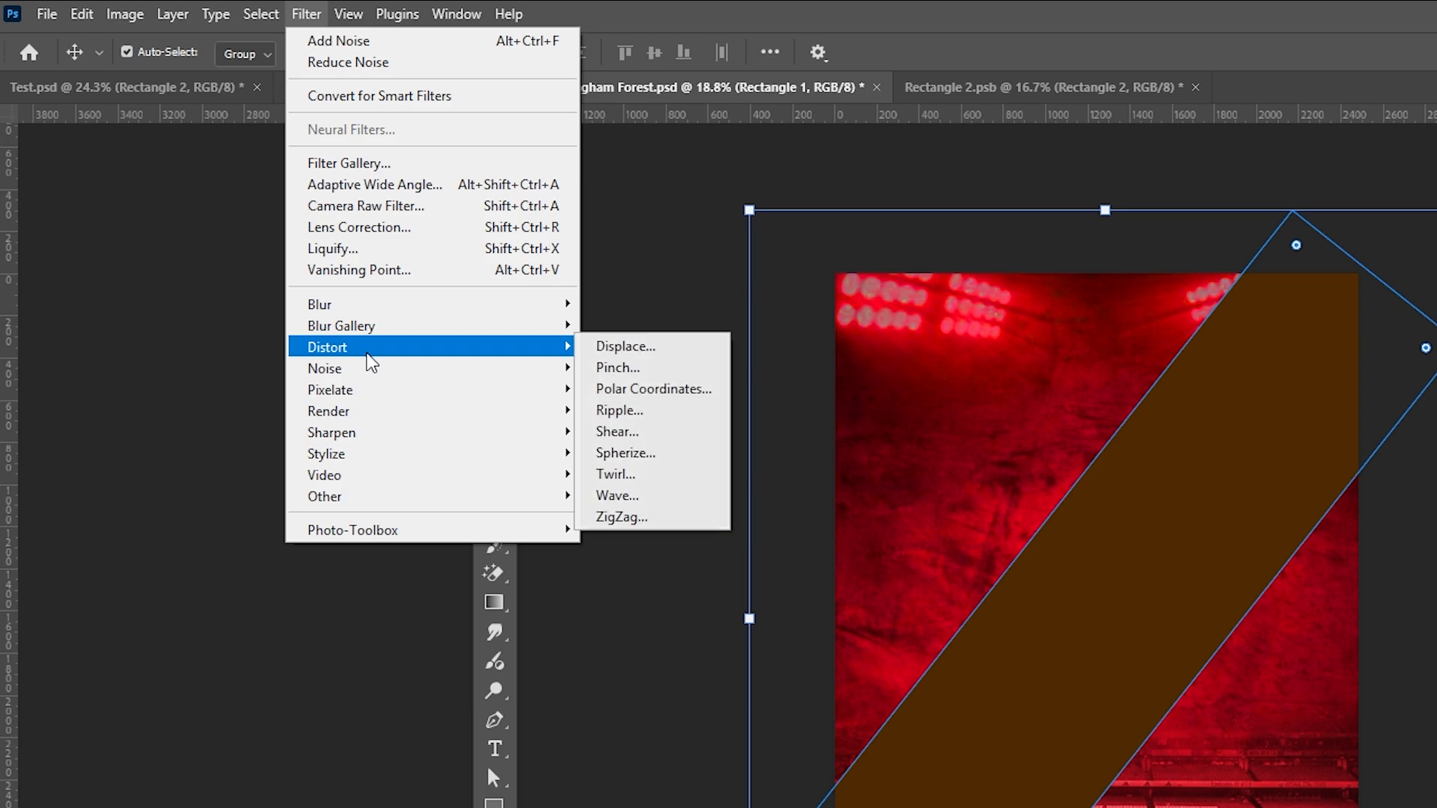
{"action": "mouse_move", "coordinate": [365, 368]}
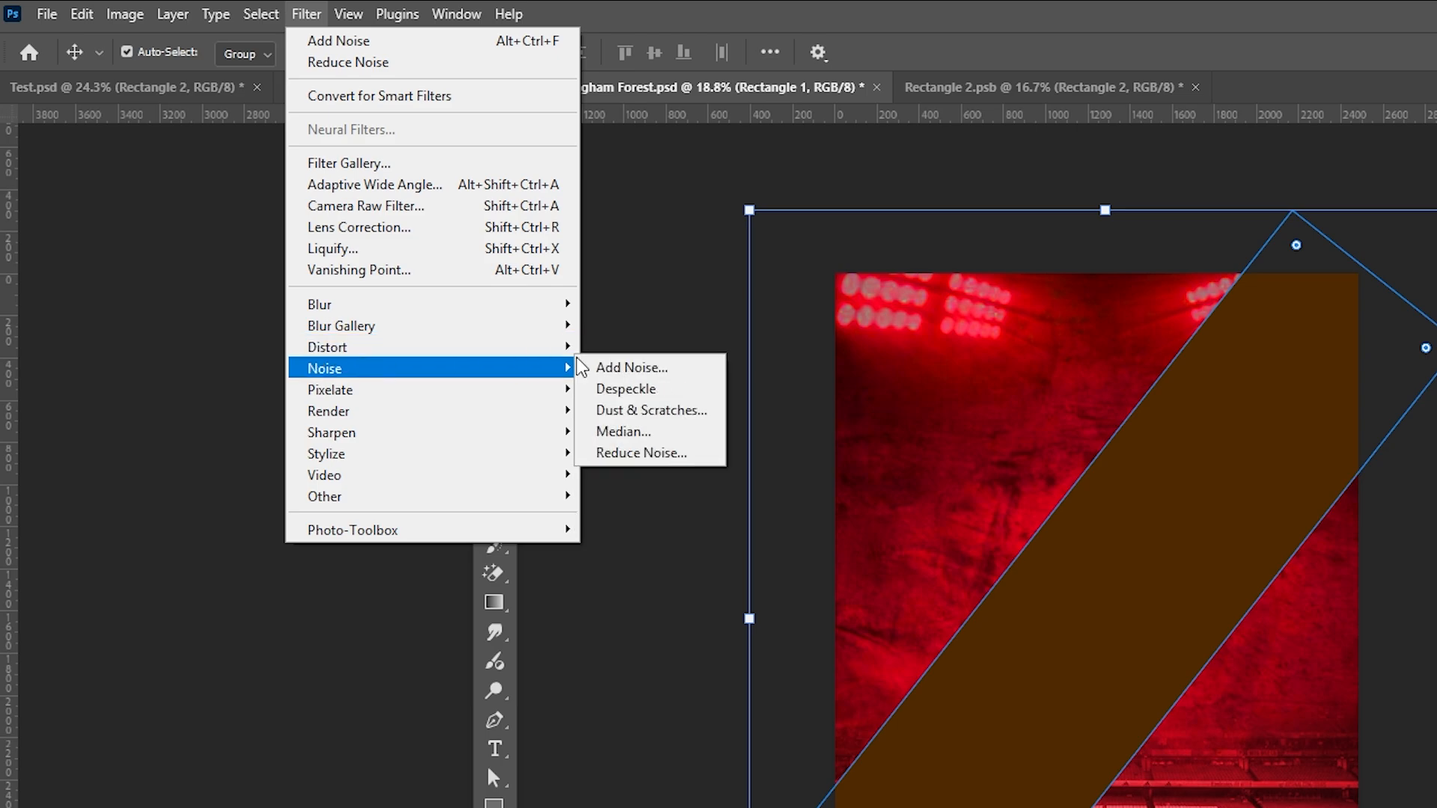
{"action": "left_click", "coordinate": [621, 368]}
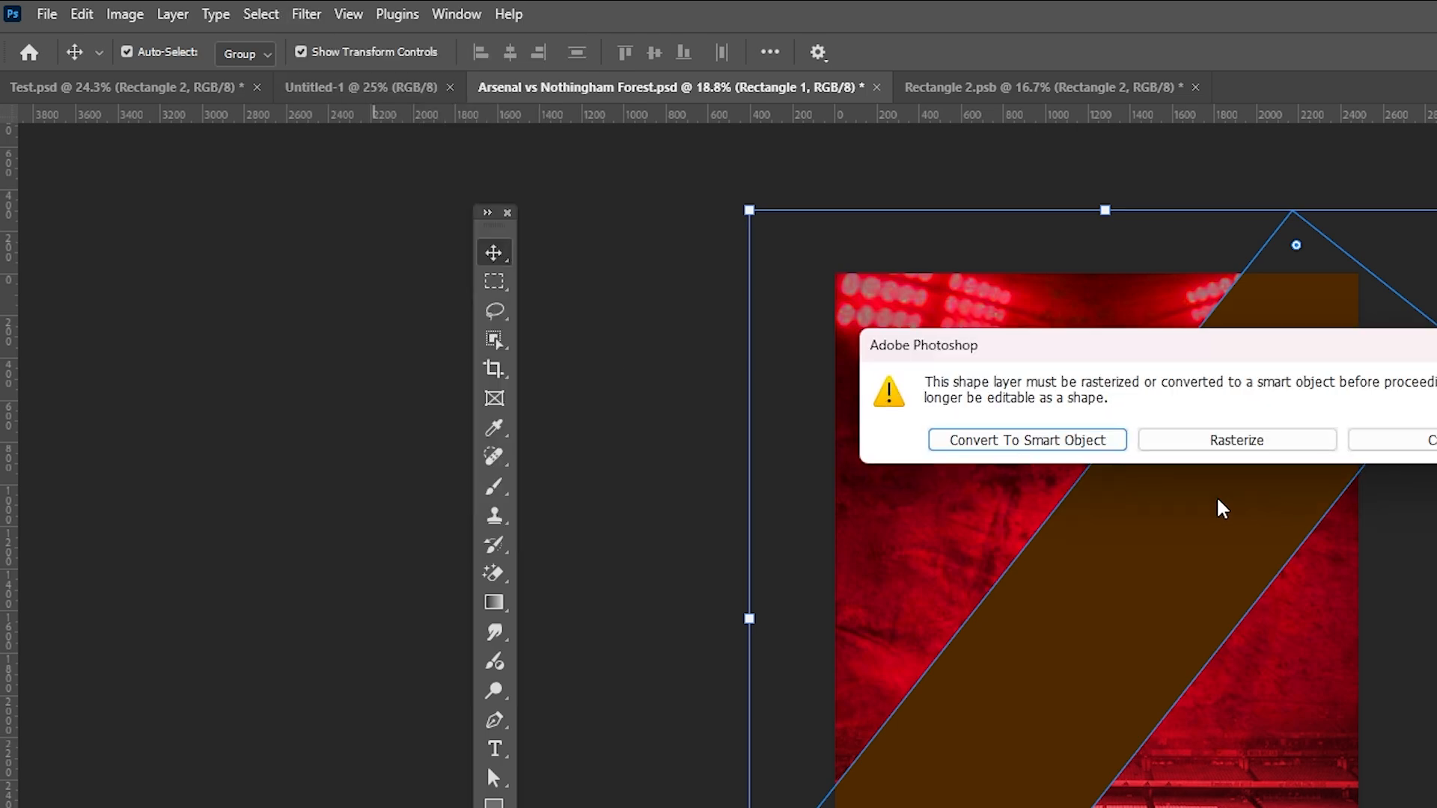
{"action": "left_click", "coordinate": [1023, 443]}
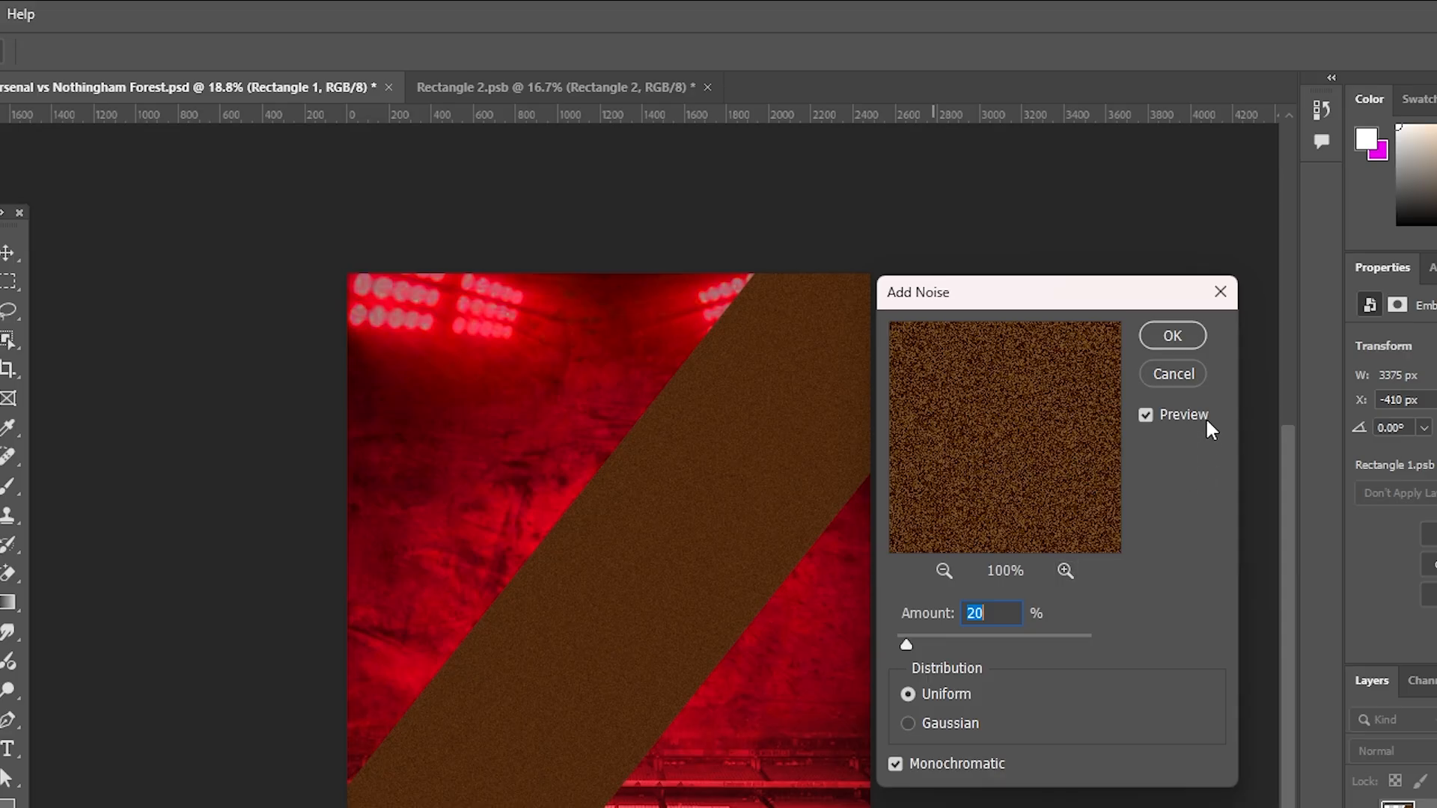
{"action": "left_click", "coordinate": [1171, 339]}
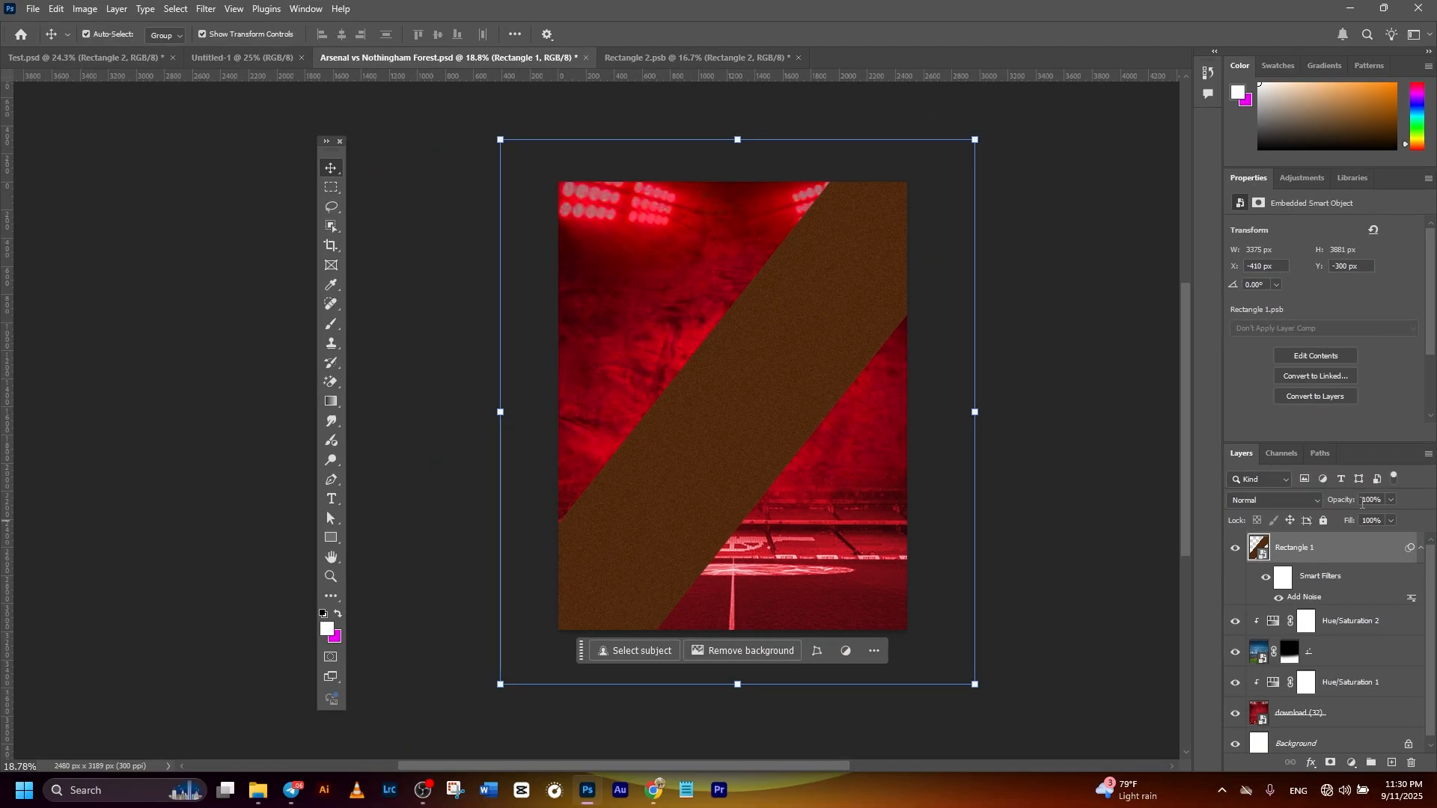
- Set the brown band layer's opacity to 90%
{"action": "type", "text": "90"}
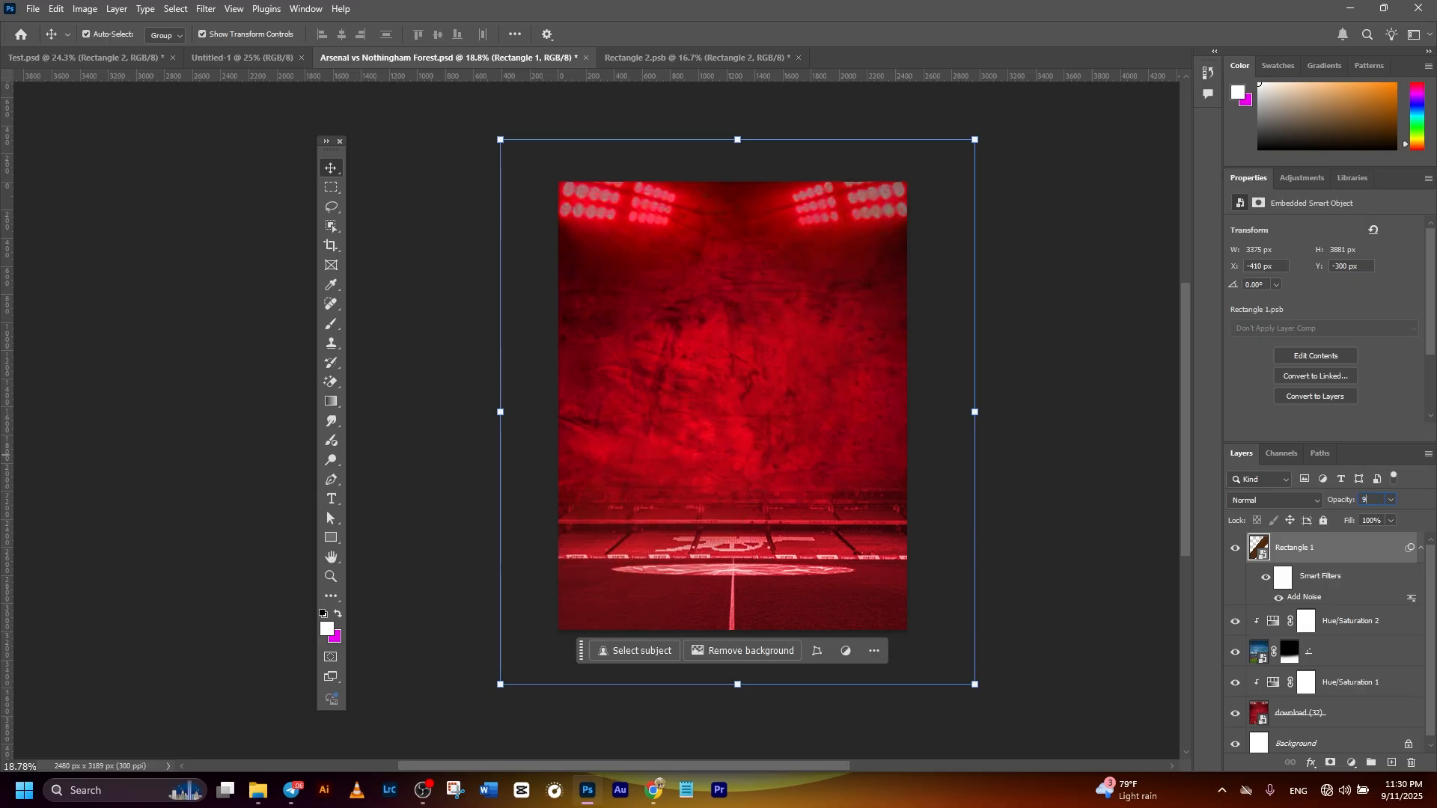
{"action": "left_click", "coordinate": [1114, 372]}
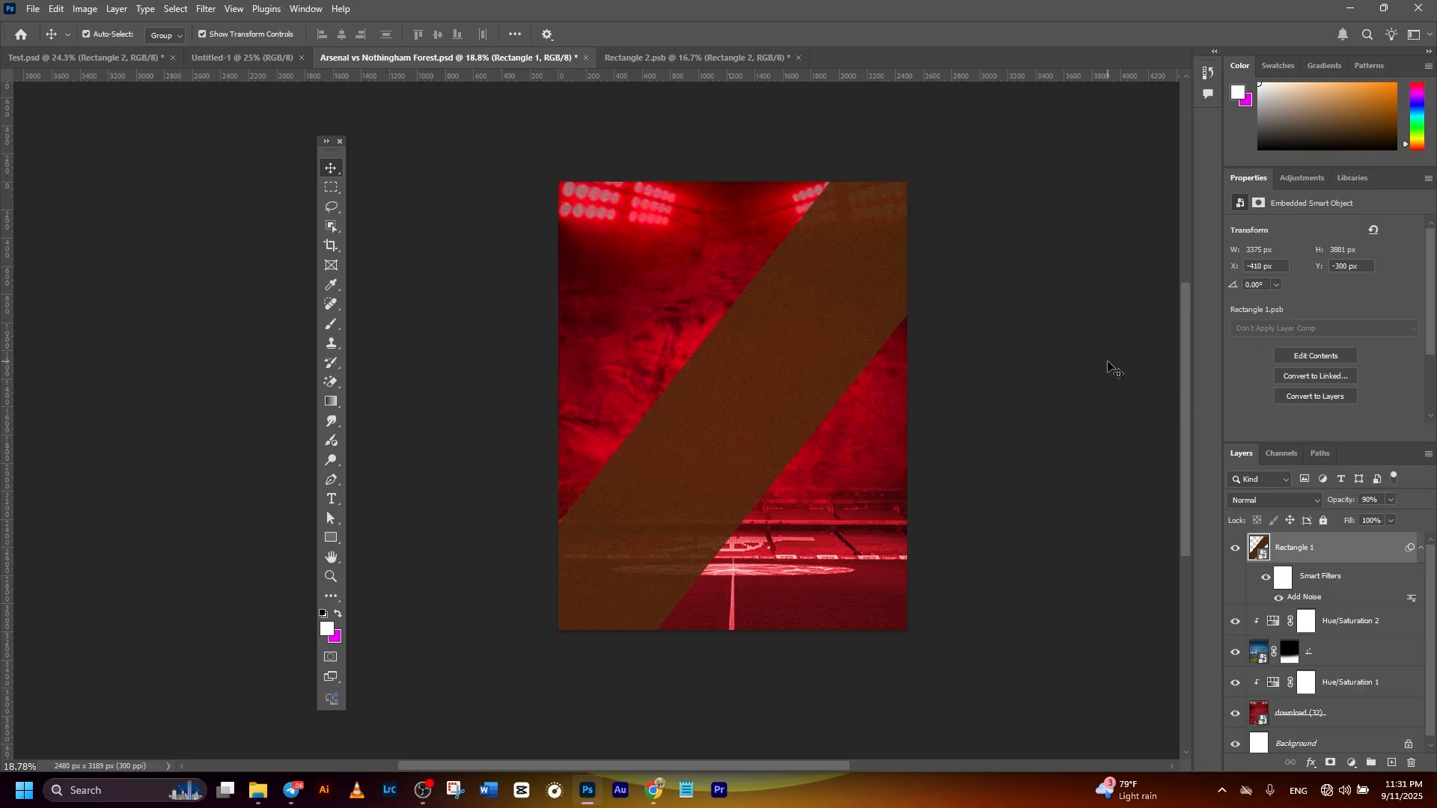
{"action": "left_click", "coordinate": [1288, 548]}
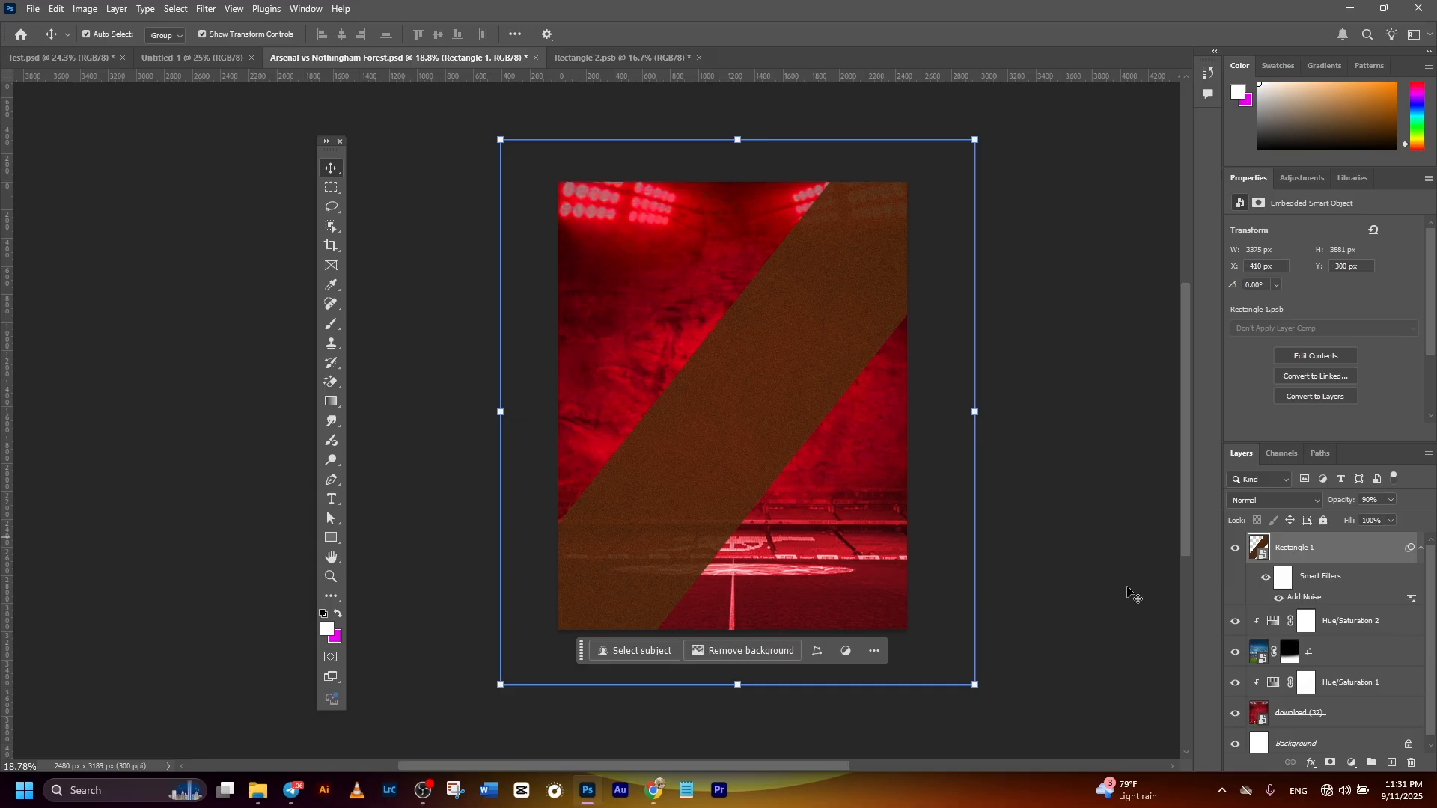
- Draw a black rectangle about 1900 x 1696 px over the middle of the poster
{"action": "left_click", "coordinate": [331, 538]}
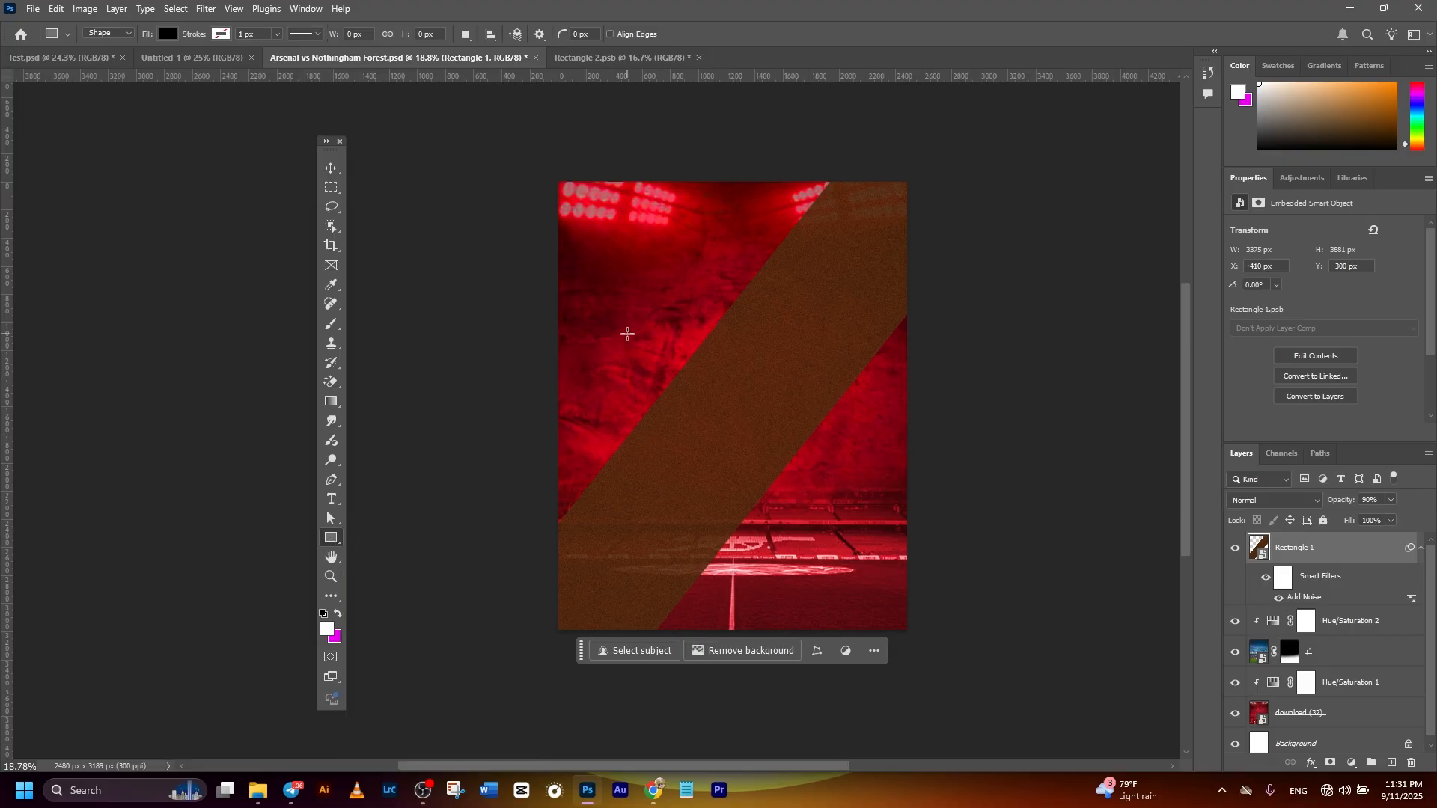
{"action": "left_click_drag", "start_coordinate": [595, 314], "coordinate": [860, 552]}
{"action": "key", "text": "v"}
{"action": "left_click_drag", "start_coordinate": [765, 446], "coordinate": [771, 446]}
- Centre the black rectangle horizontally on the canvas and move it up slightly to Y 871 px
{"action": "scroll", "coordinate": [1431, 615], "scroll_direction": "down", "scroll_amount": 2}
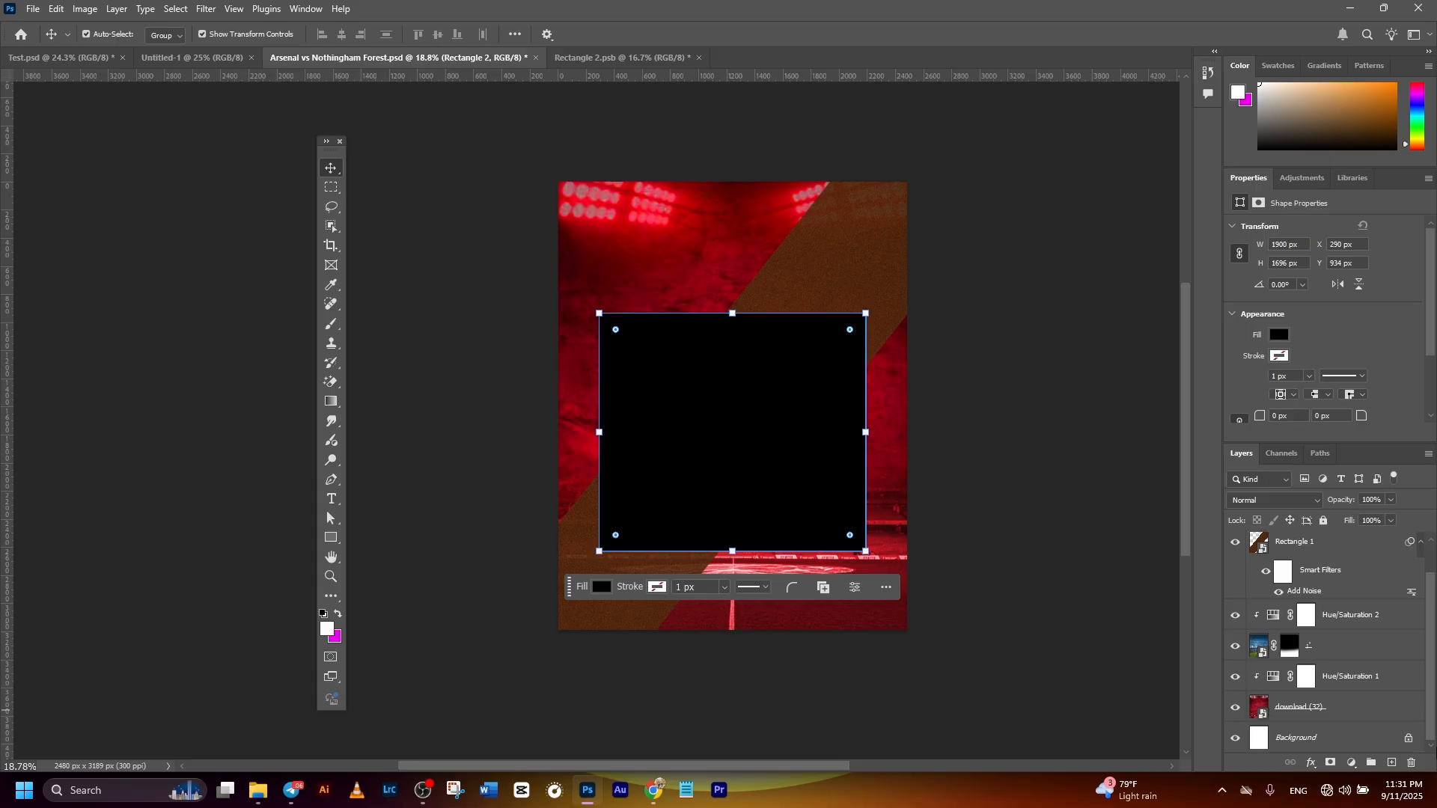
{"action": "left_click", "coordinate": [1287, 744]}
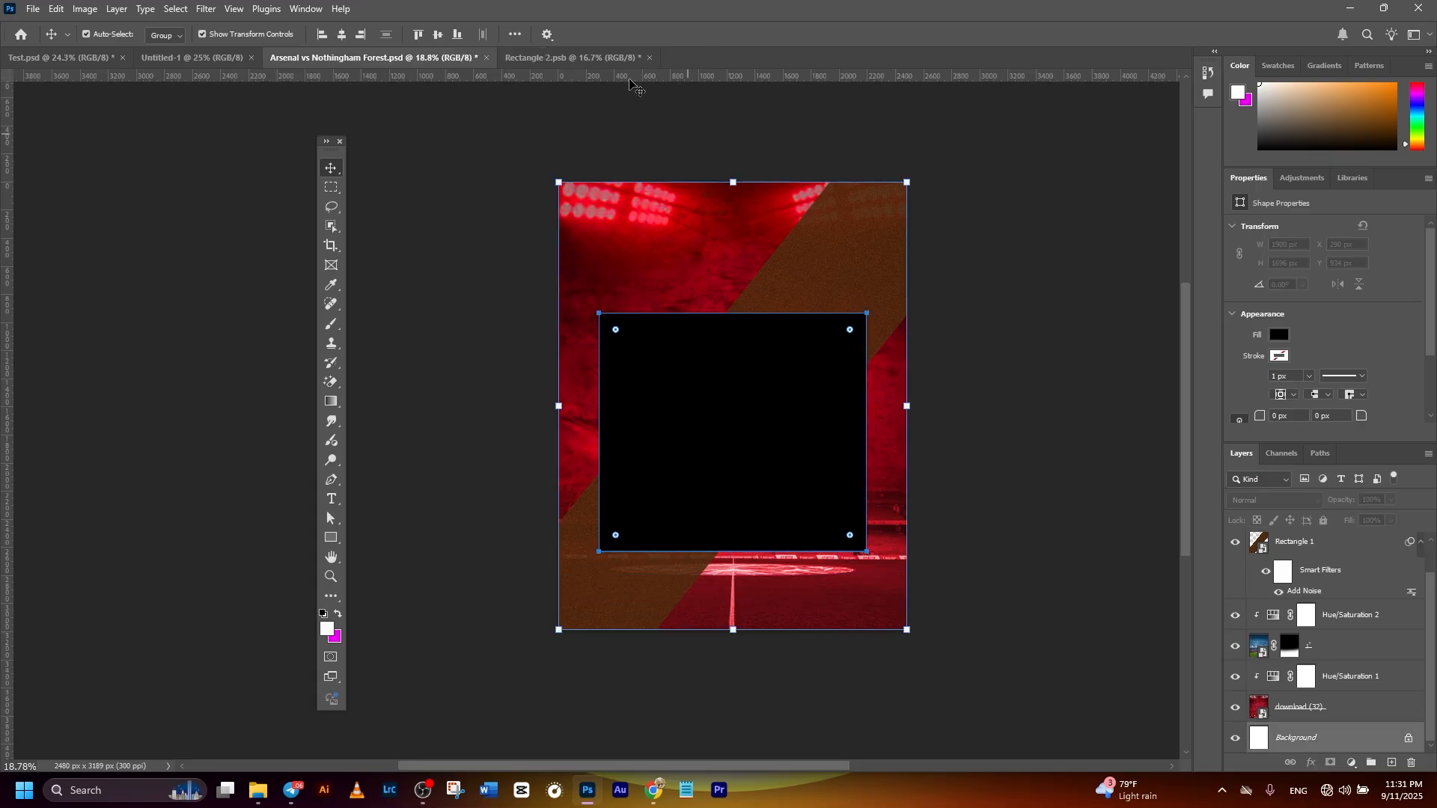
{"action": "left_click", "coordinate": [1020, 427]}
{"action": "left_click", "coordinate": [773, 442]}
{"action": "left_click", "coordinate": [1022, 407]}
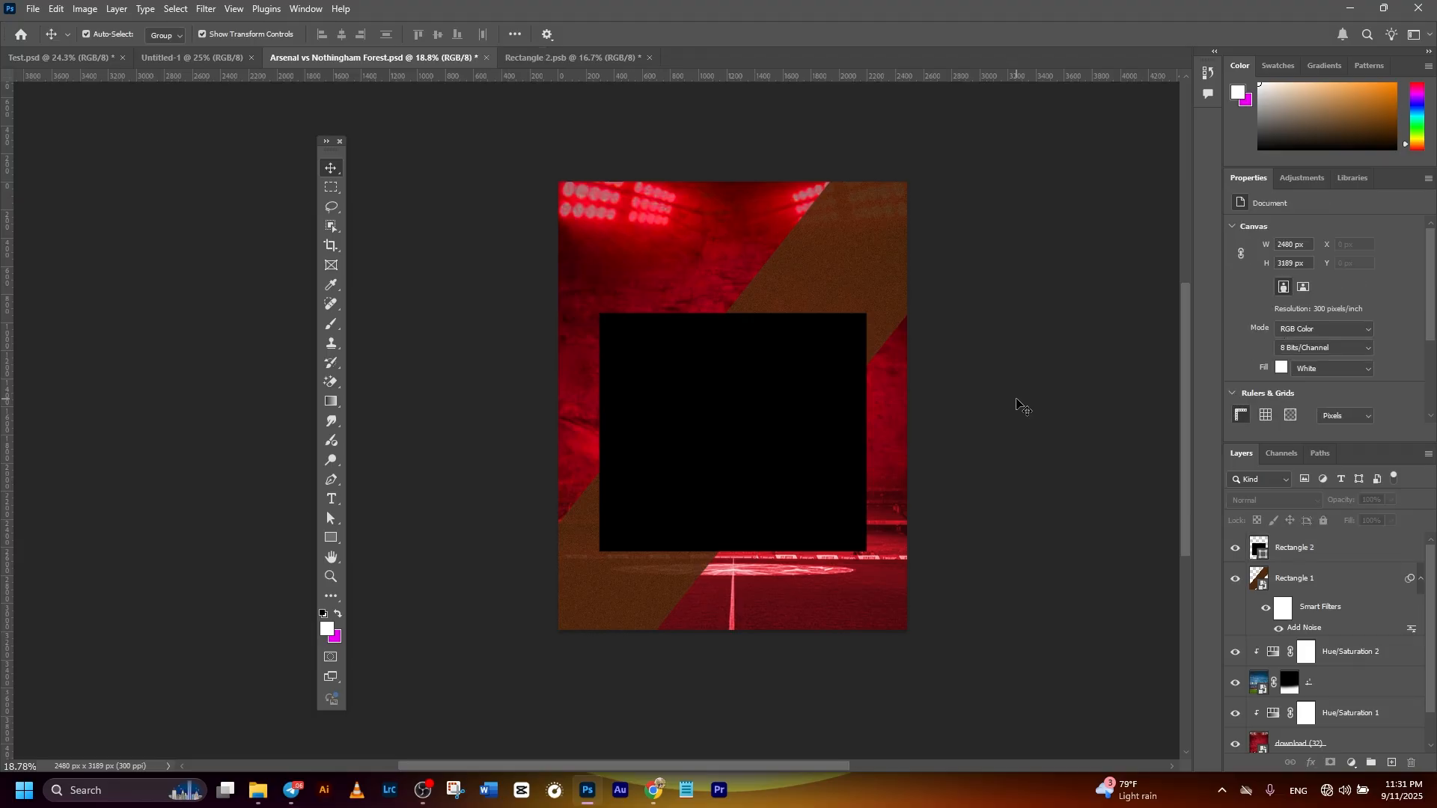
{"action": "scroll", "coordinate": [1003, 401], "scroll_direction": "up", "scroll_amount": 3}
{"action": "left_click", "coordinate": [785, 409]}
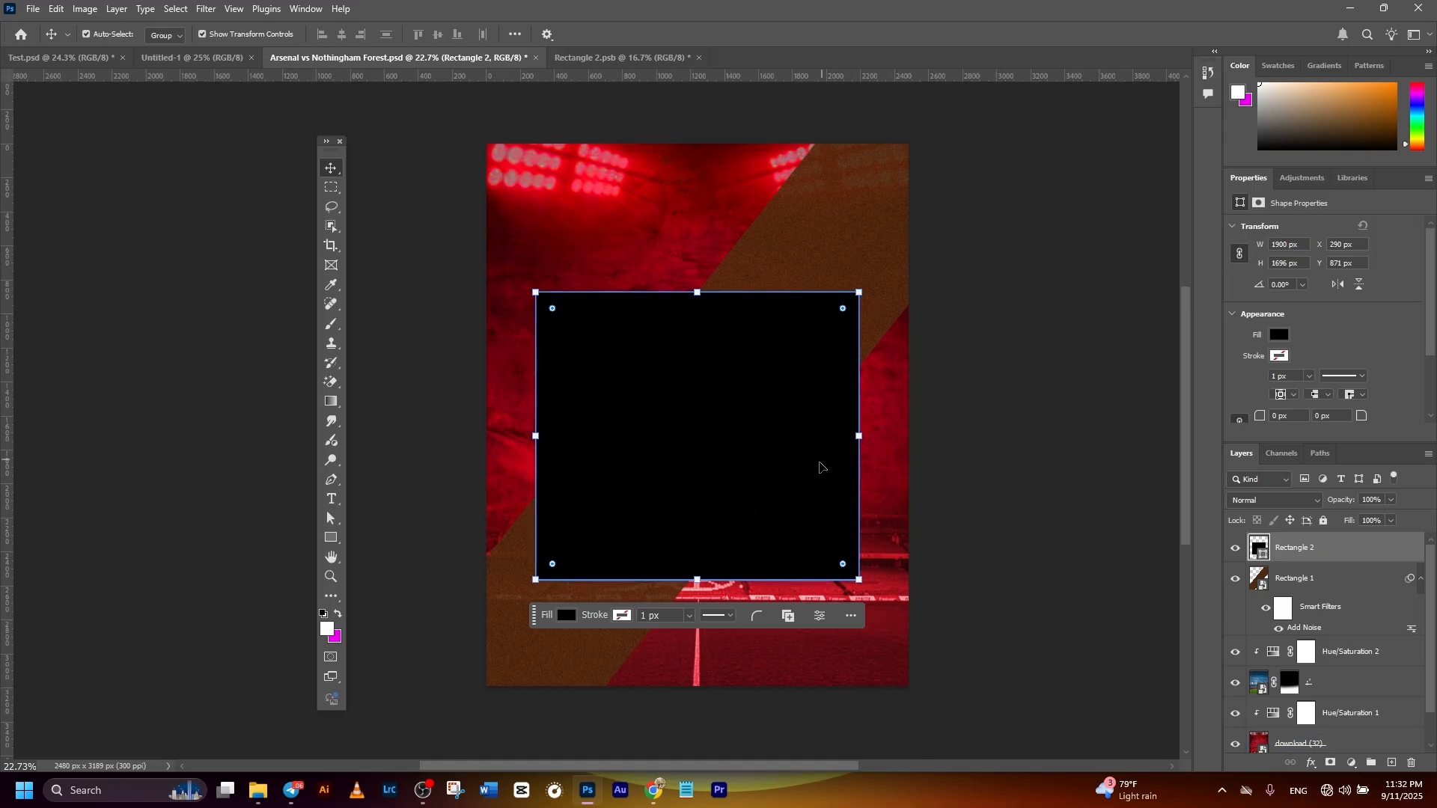
- Place the Arsenal crest image pngwing.com (5) from the file folder above the black rectangle at its original size
{"action": "left_click", "coordinate": [258, 790]}
{"action": "left_click_drag", "start_coordinate": [352, 417], "coordinate": [771, 450]}
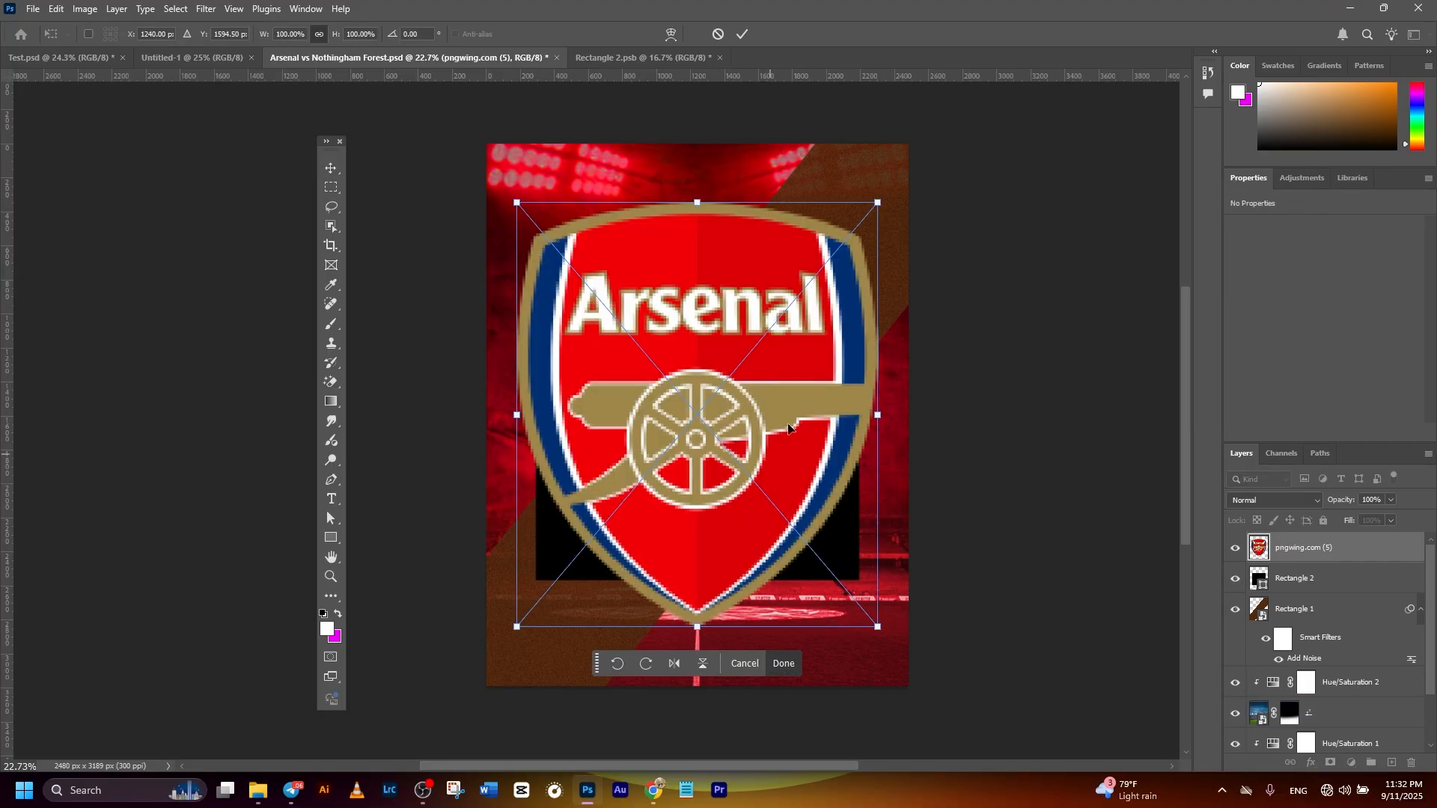
{"action": "left_click", "coordinate": [738, 35]}
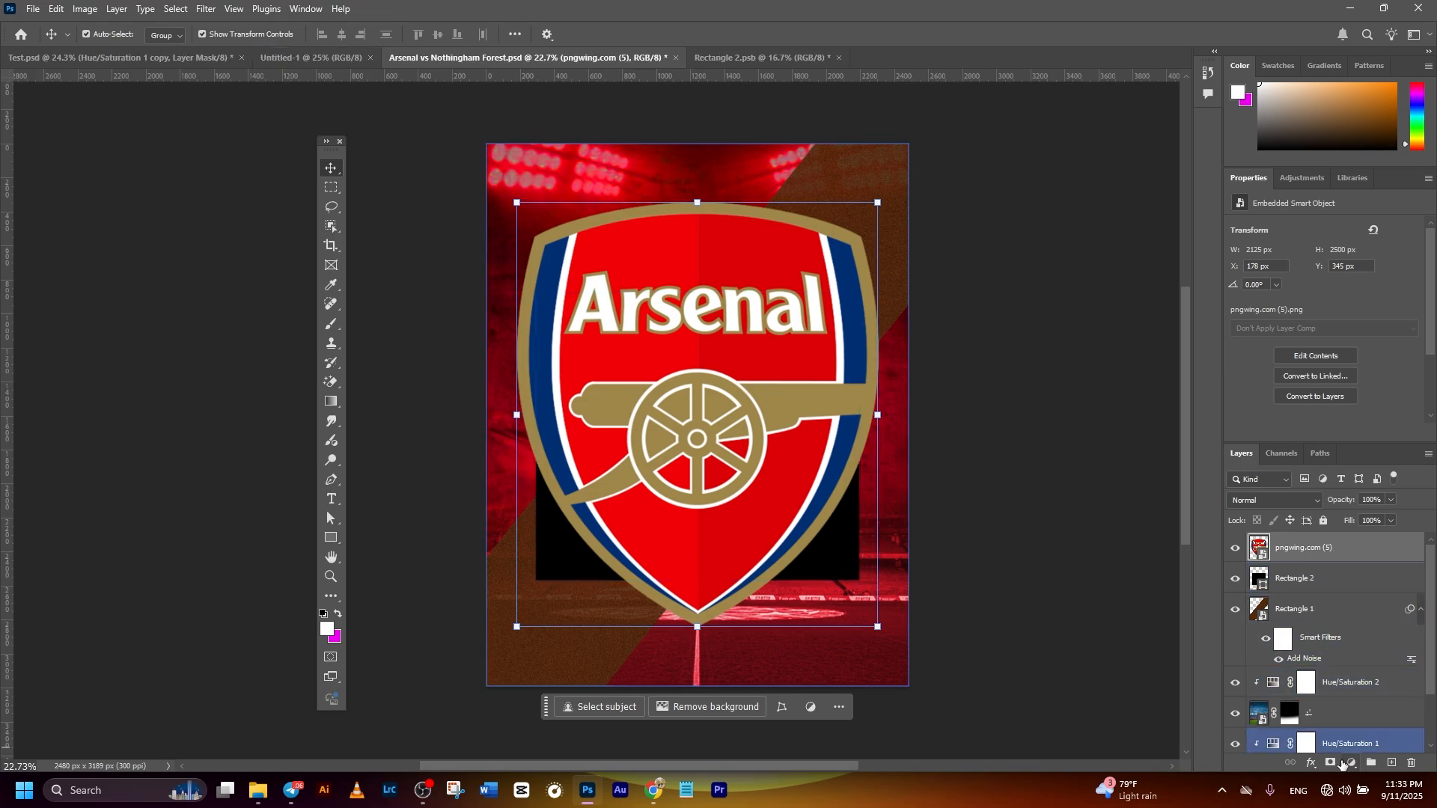
- Add a Hue/Saturation adjustment layer above the Arsenal crest and clip it to the crest
{"action": "left_click", "coordinate": [1350, 763]}
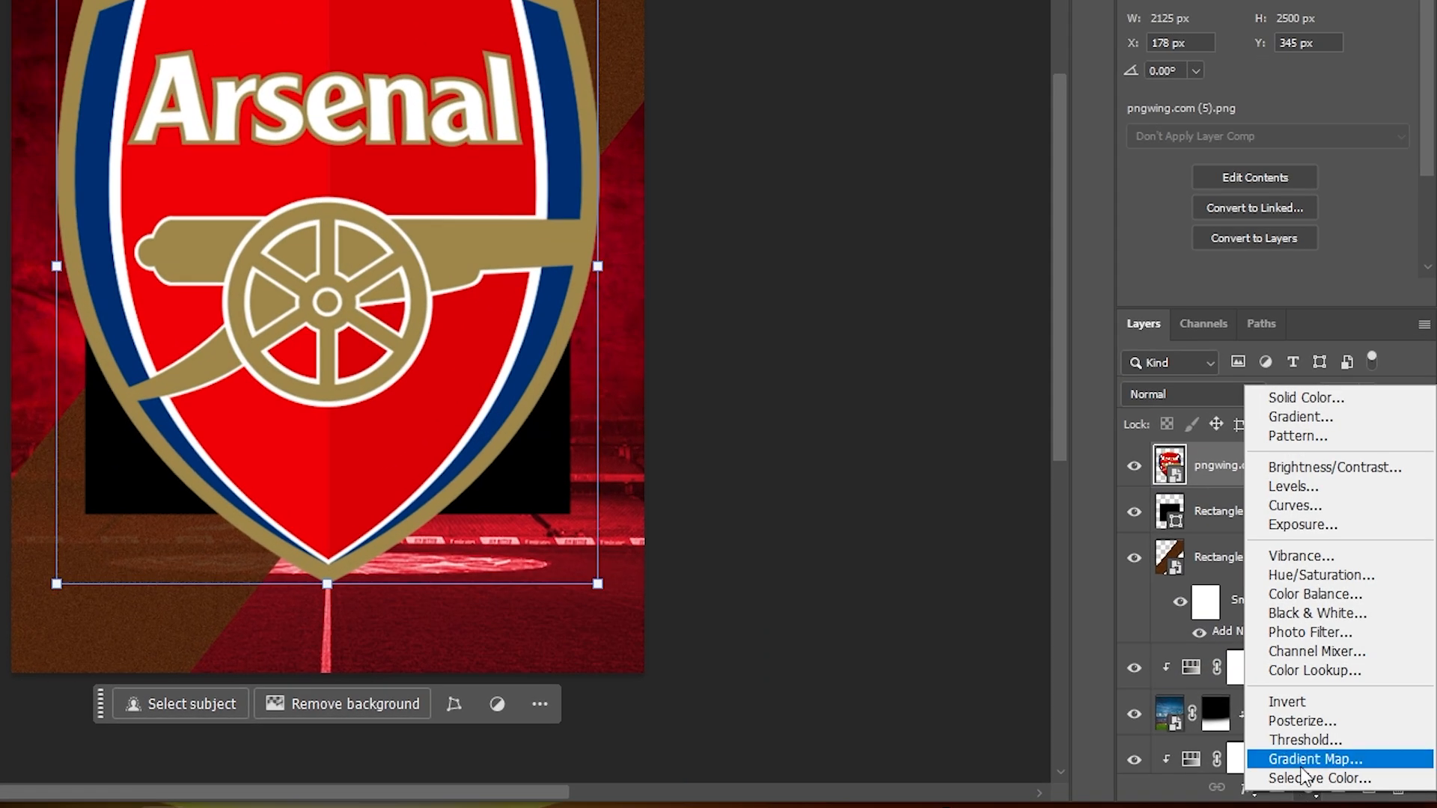
{"action": "left_click", "coordinate": [952, 500]}
{"action": "left_click", "coordinate": [1307, 791]}
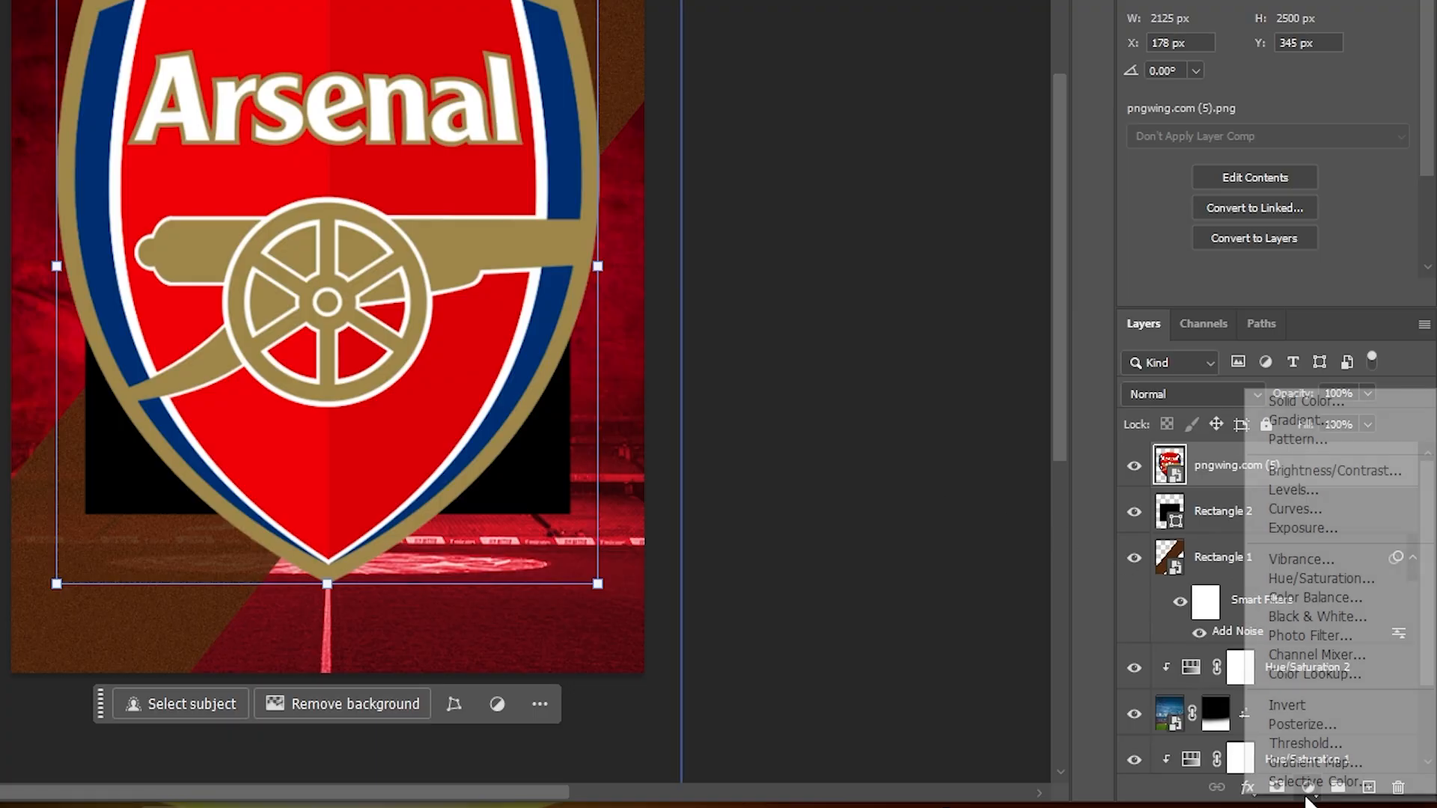
{"action": "left_click", "coordinate": [1321, 579]}
{"action": "right_click", "coordinate": [1289, 465]}
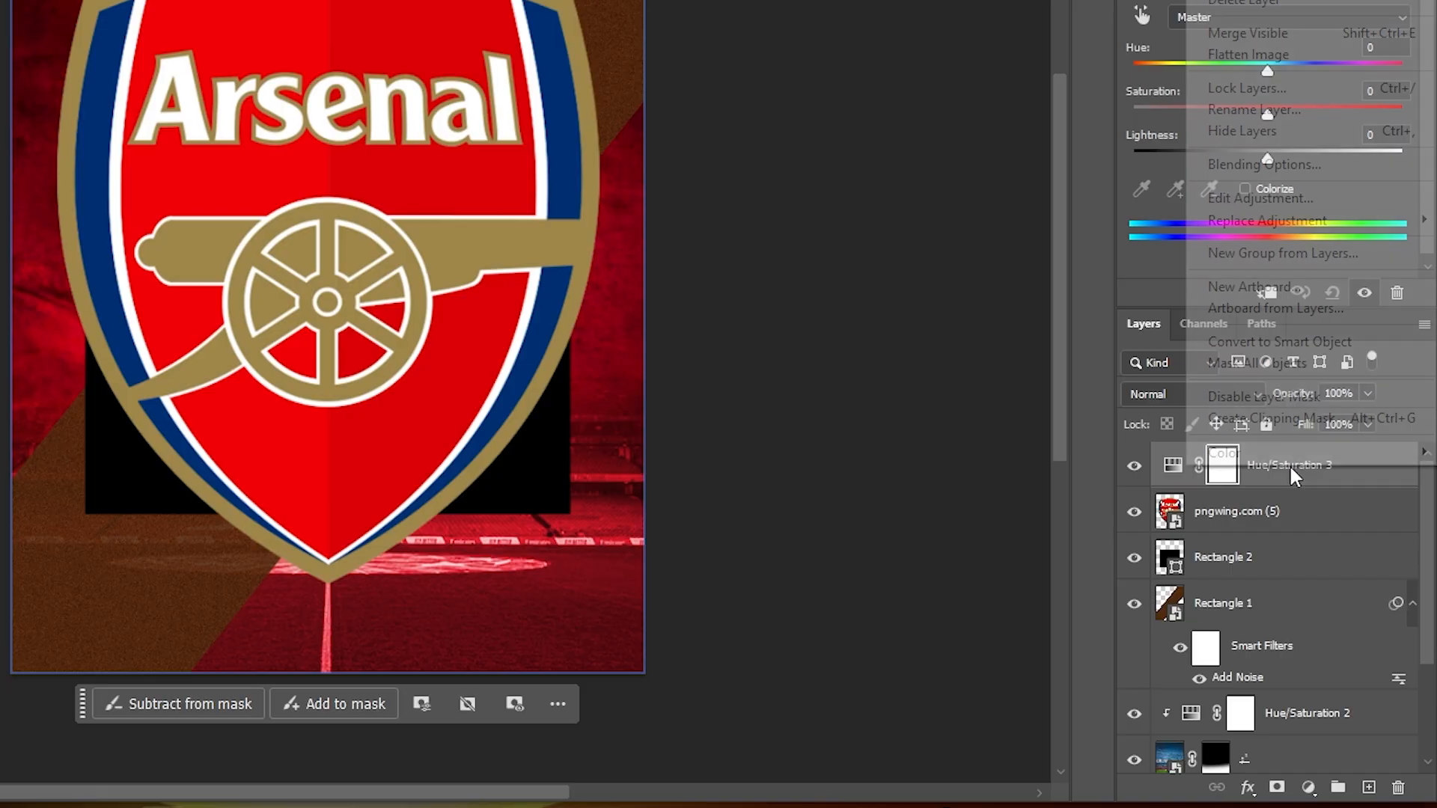
{"action": "left_click", "coordinate": [1282, 419]}
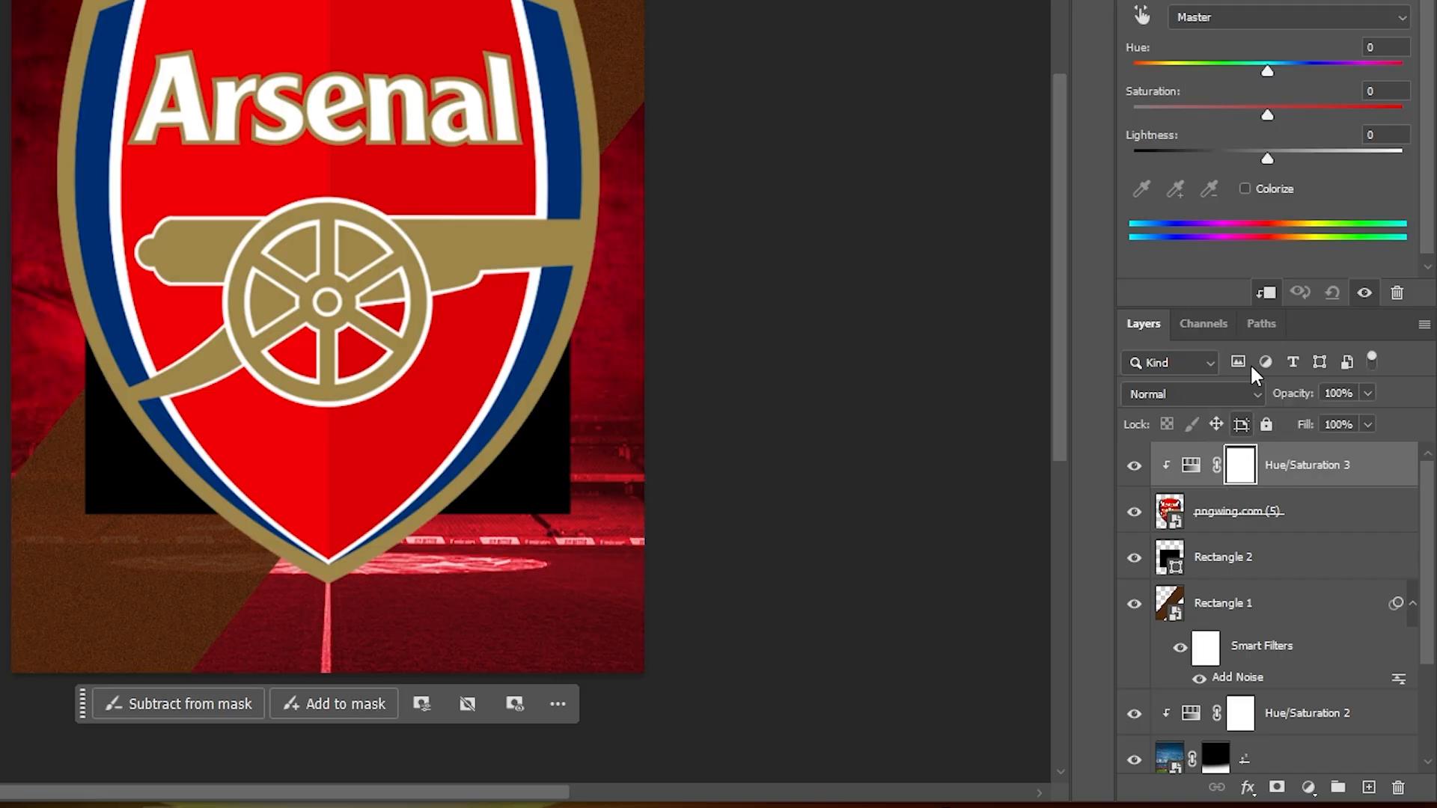
- Colorize the crest through its Hue/Saturation adjustment with hue 360 and saturation 80
{"action": "left_click", "coordinate": [1245, 189]}
{"action": "left_click_drag", "start_coordinate": [1148, 67], "coordinate": [1411, 73]}
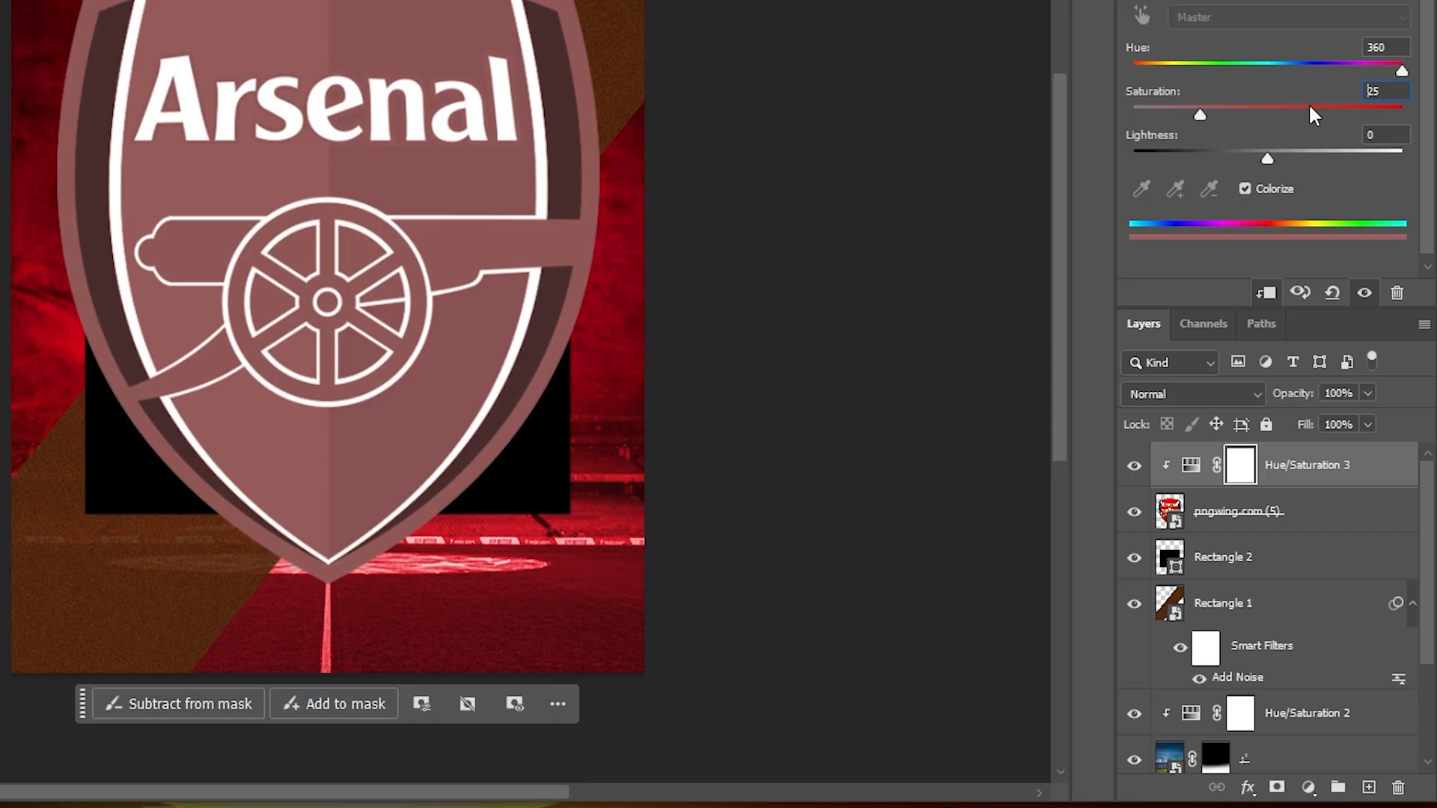
{"action": "type", "text": "80"}
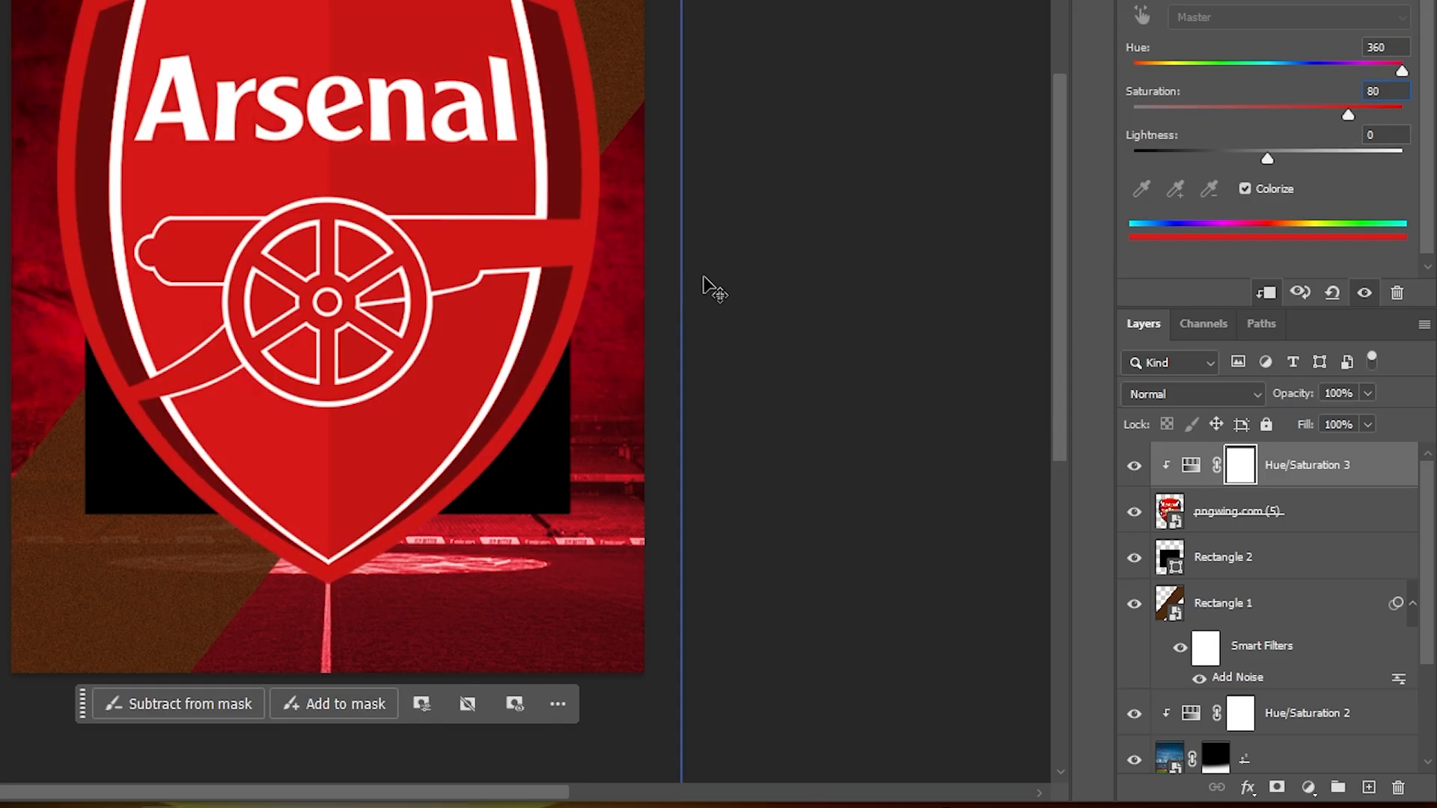
- Clip the Arsenal crest layer to the black rectangle beneath it
{"action": "left_click", "coordinate": [1317, 515]}
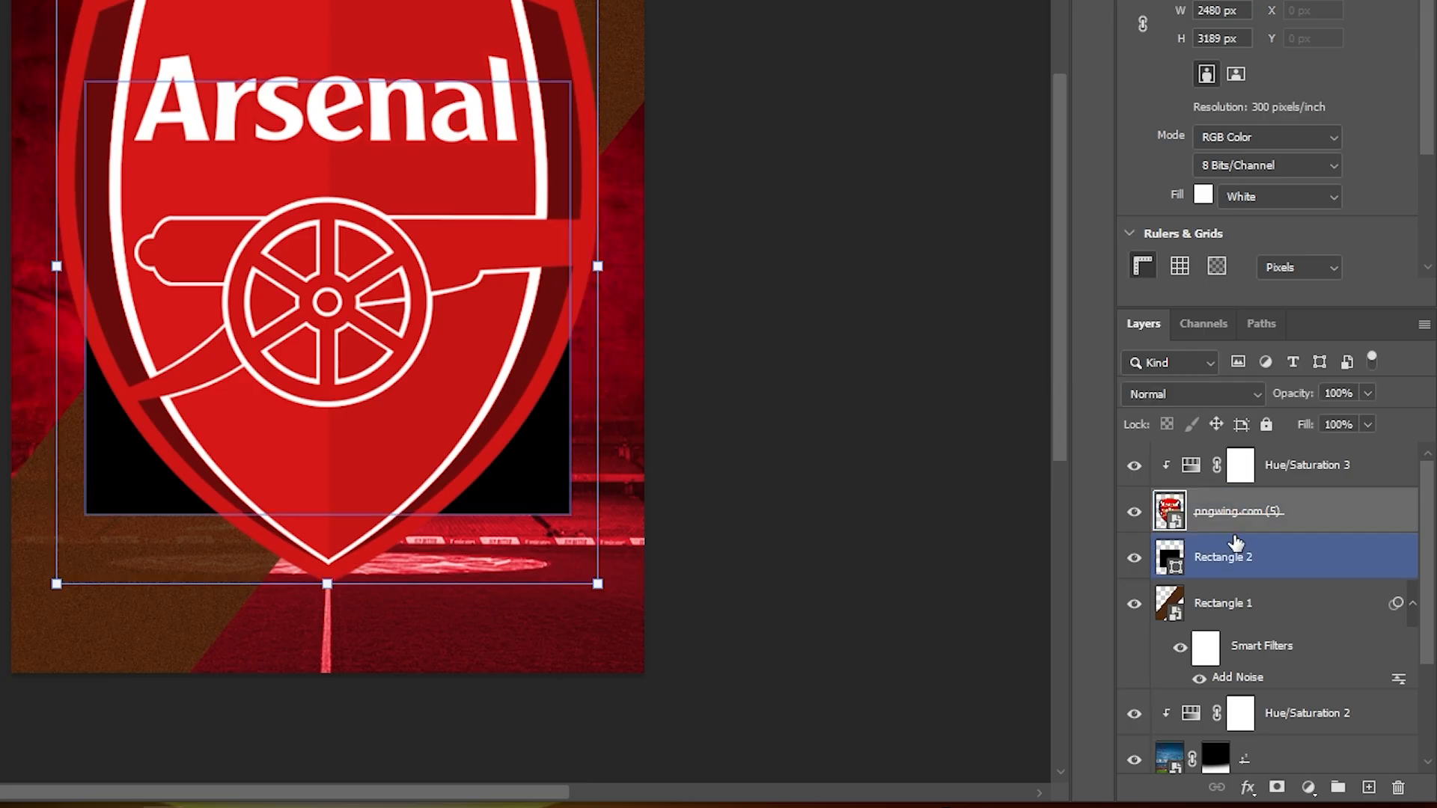
{"action": "left_click", "coordinate": [1242, 522]}
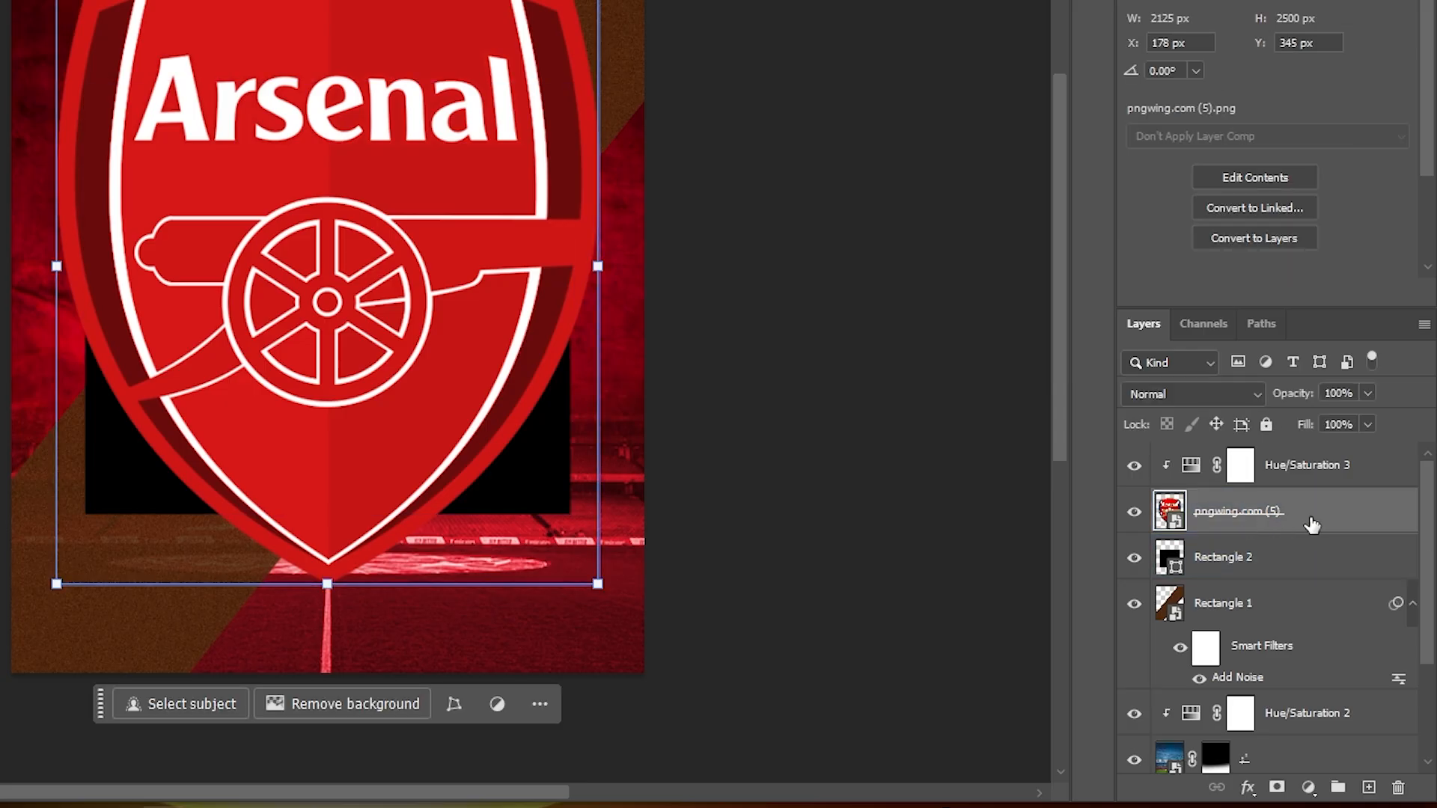
{"action": "right_click", "coordinate": [1309, 526]}
{"action": "mouse_move", "coordinate": [1322, 509]}
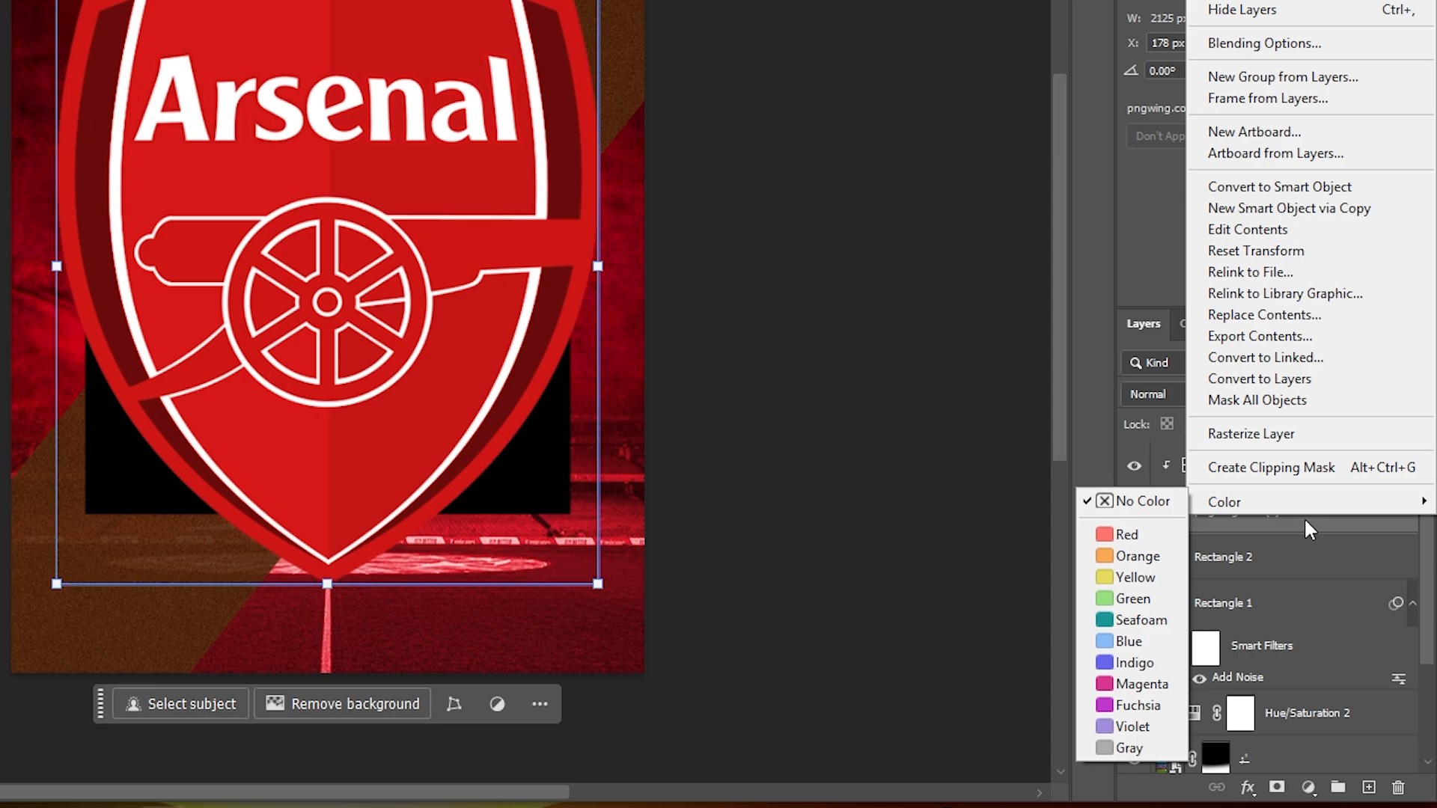
{"action": "left_click", "coordinate": [1309, 476]}
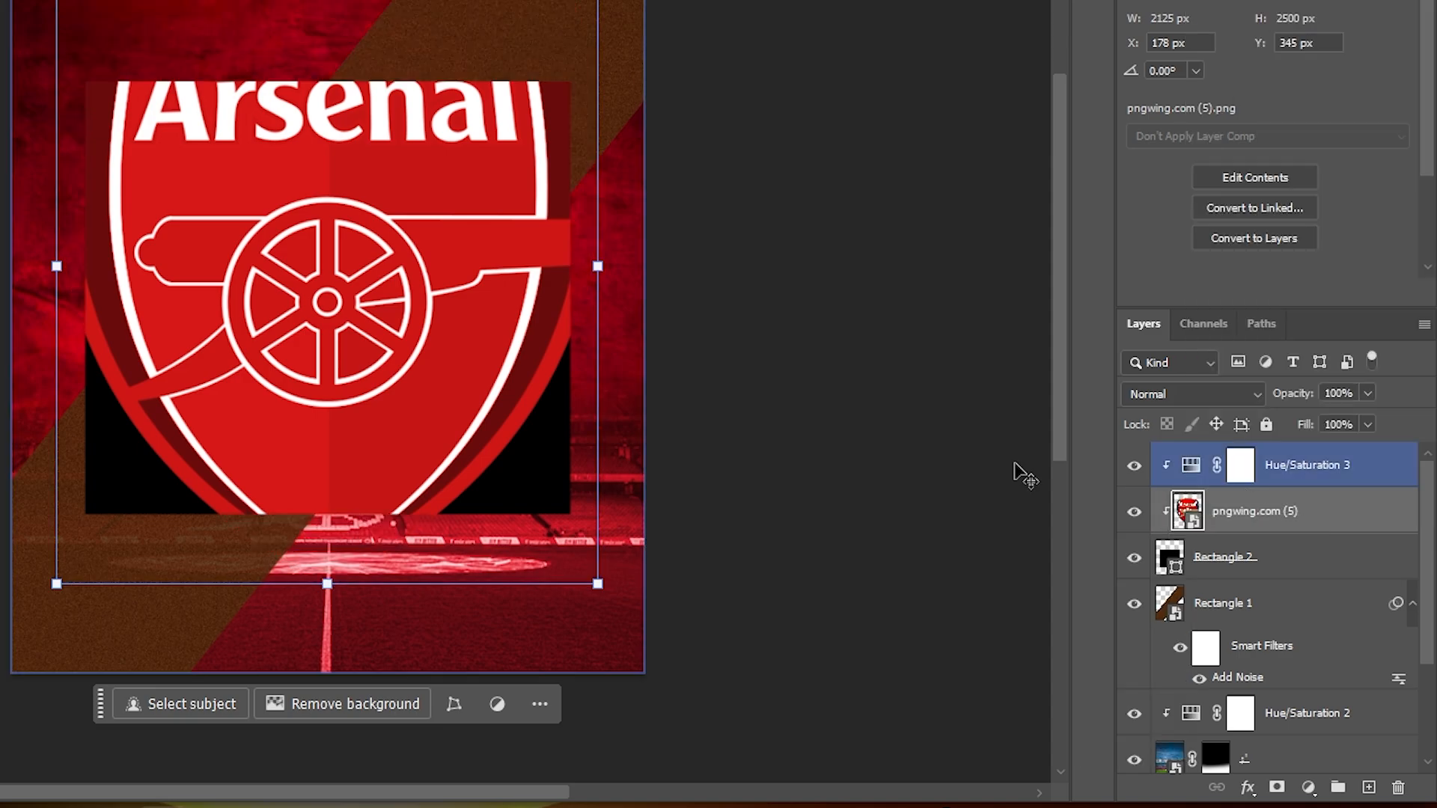
- Enlarge the clipped crest to about 2529 x 2975 px and position the Arsenal name within the rectangle's upper part
{"action": "left_click_drag", "start_coordinate": [479, 183], "coordinate": [488, 318]}
{"action": "left_click_drag", "start_coordinate": [327, 82], "coordinate": [337, 18]}
{"action": "left_click_drag", "start_coordinate": [342, 291], "coordinate": [337, 284]}
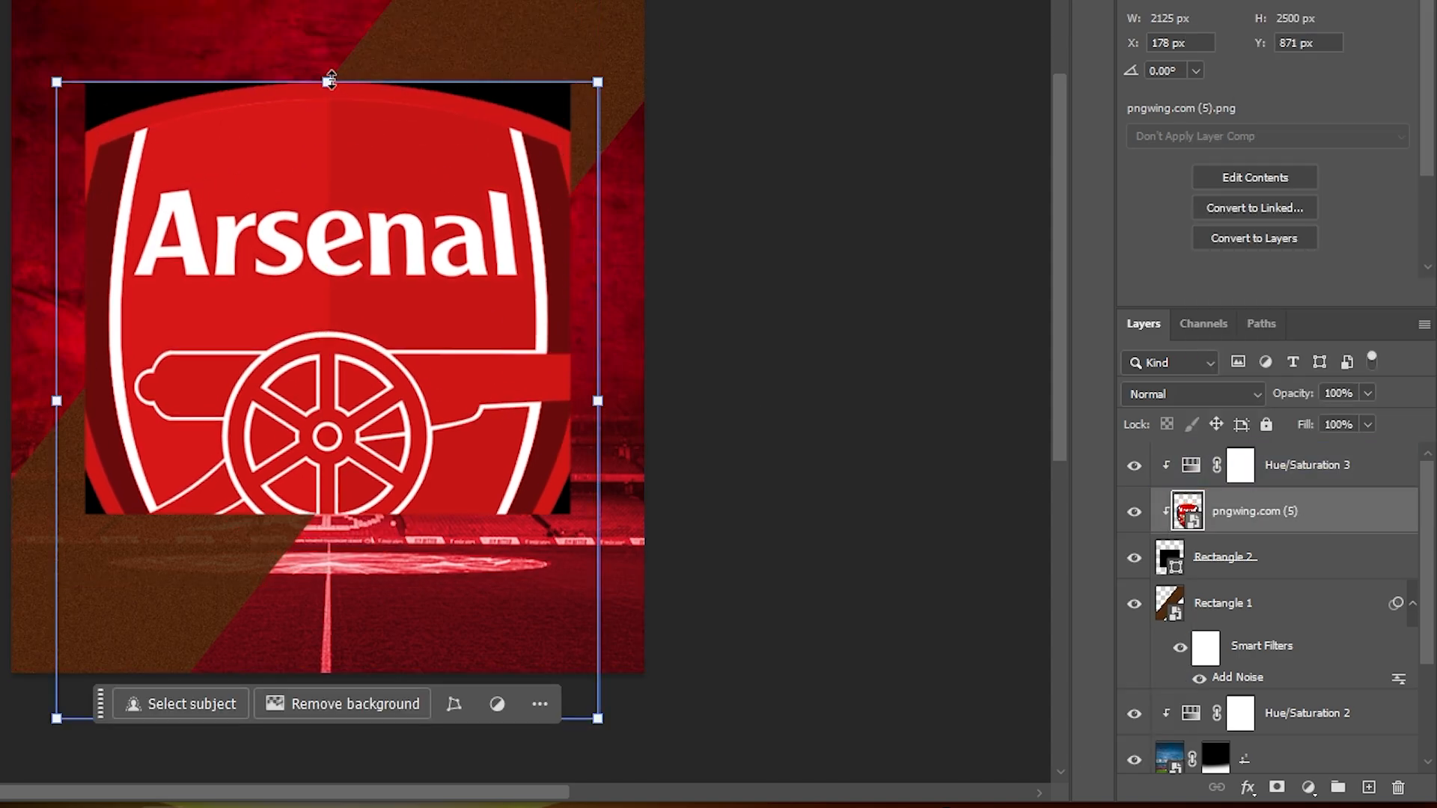
{"action": "left_click_drag", "start_coordinate": [704, 432], "coordinate": [707, 428]}
{"action": "left_click", "coordinate": [743, 33]}
- Set the Arsenal crest layer's opacity to 5%
{"action": "left_click", "coordinate": [1105, 382]}
{"action": "left_click", "coordinate": [799, 468]}
{"action": "left_click", "coordinate": [1352, 598]}
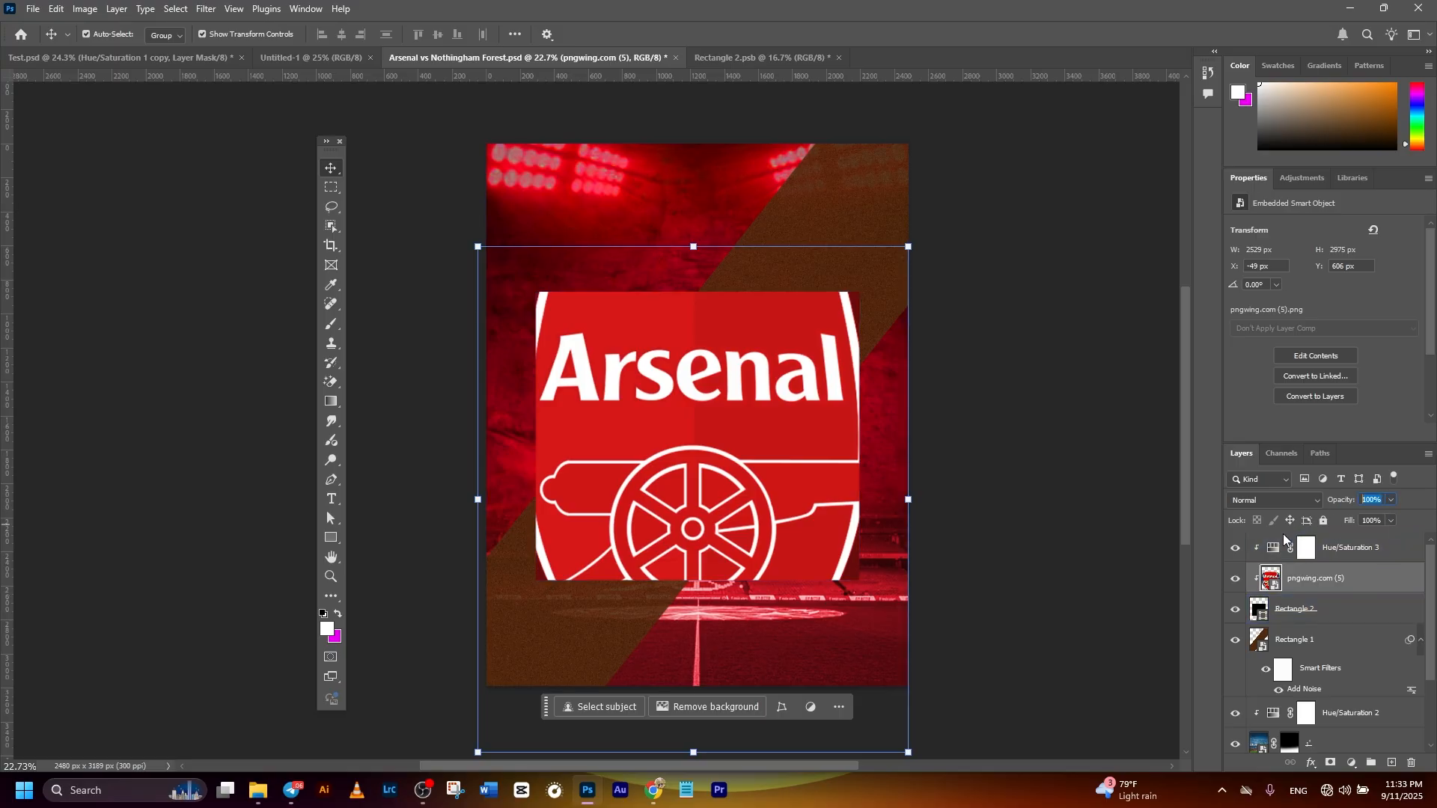
{"action": "type", "text": "5"}
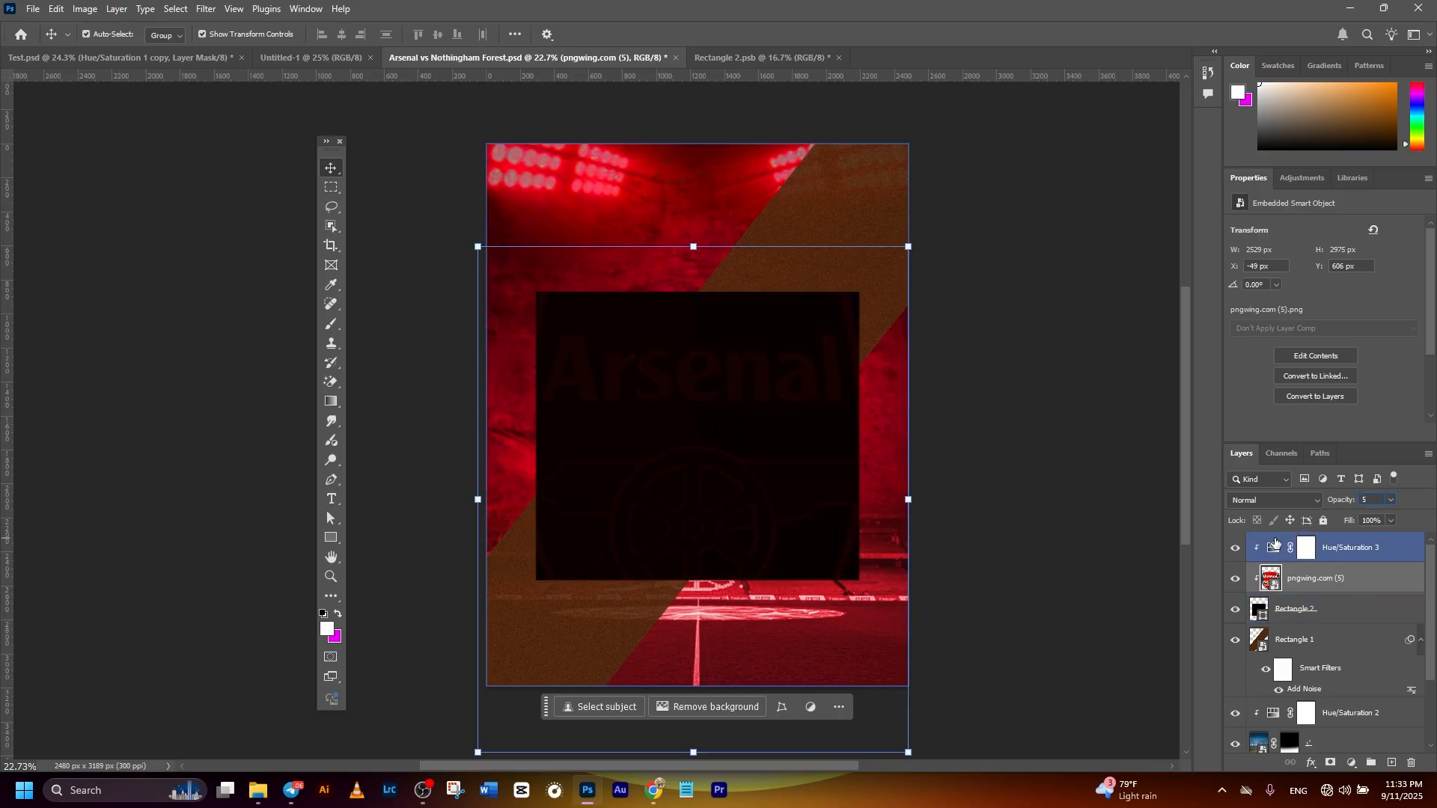
- Change the central rectangle's fill colour to dark red 680000
{"action": "left_click", "coordinate": [1262, 609]}
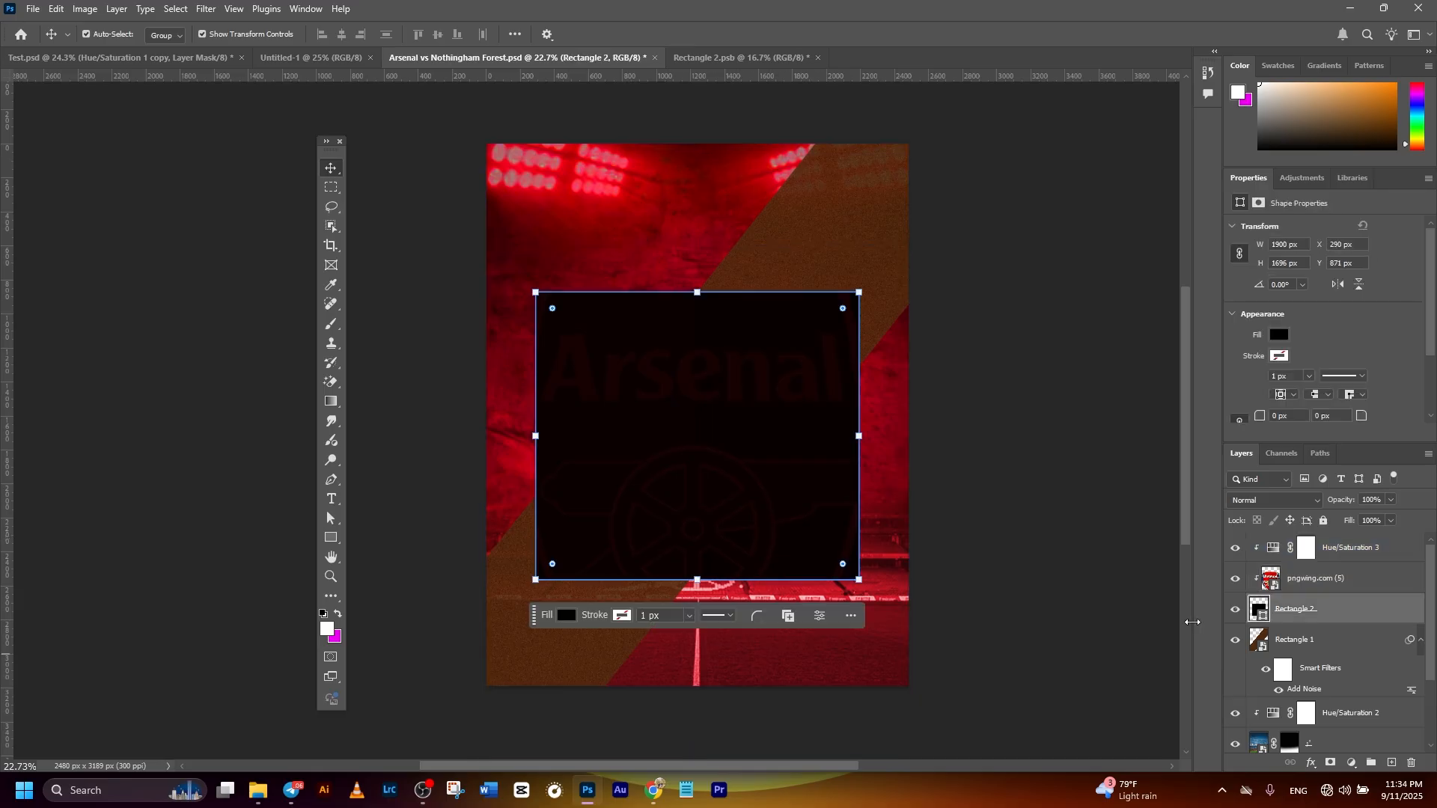
{"action": "double_click", "coordinate": [1259, 609]}
{"action": "left_click", "coordinate": [355, 599]}
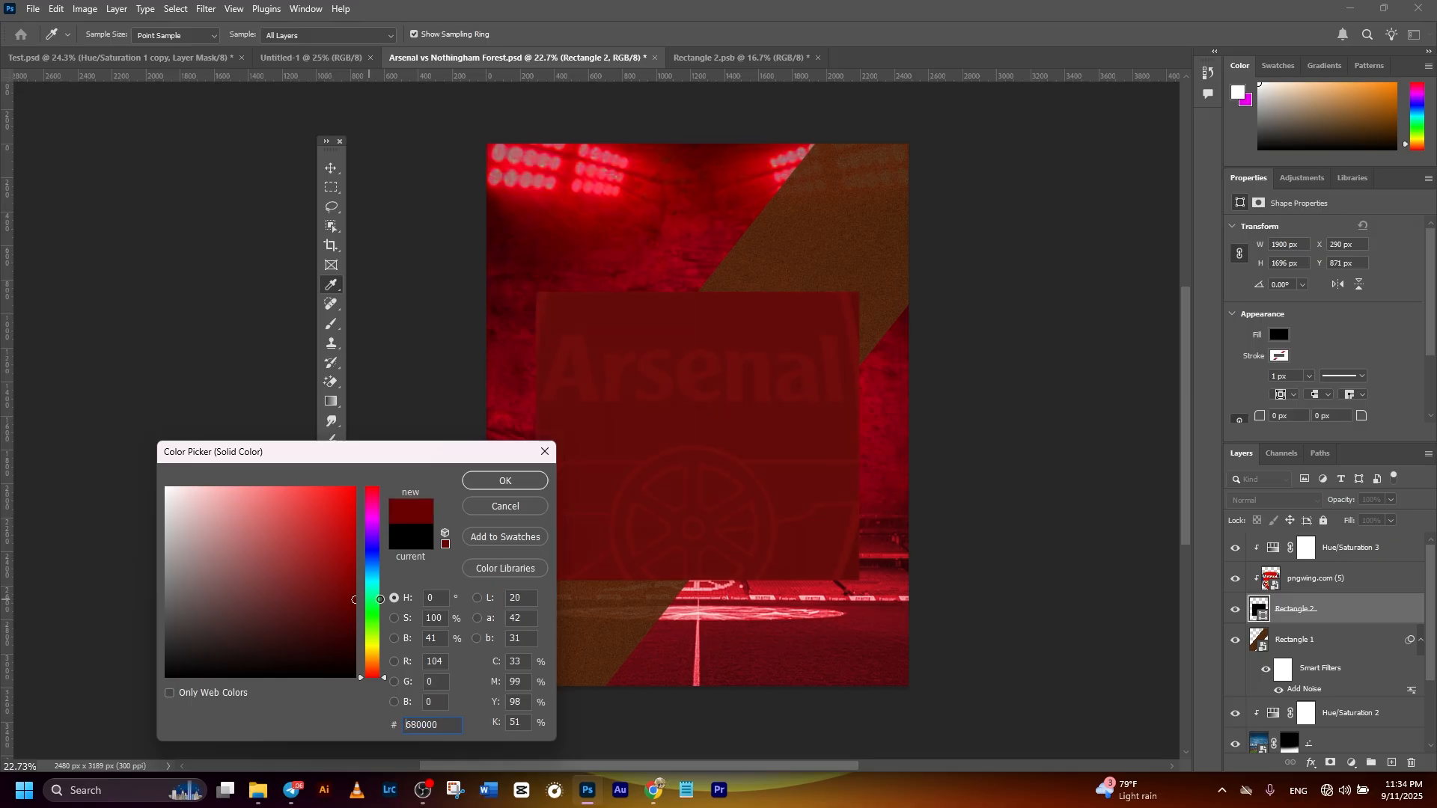
{"action": "left_click", "coordinate": [513, 481]}
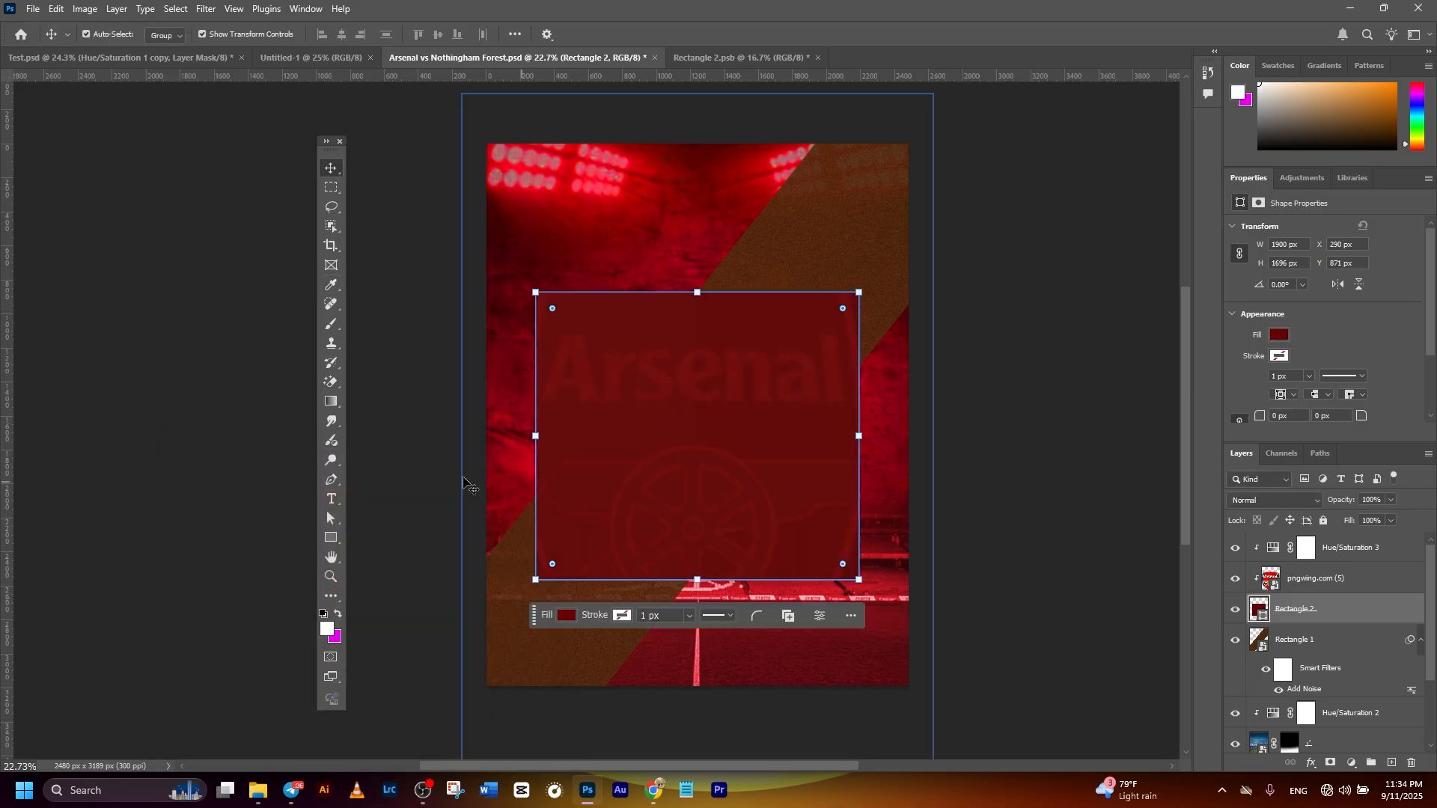
{"action": "left_click", "coordinate": [376, 253]}
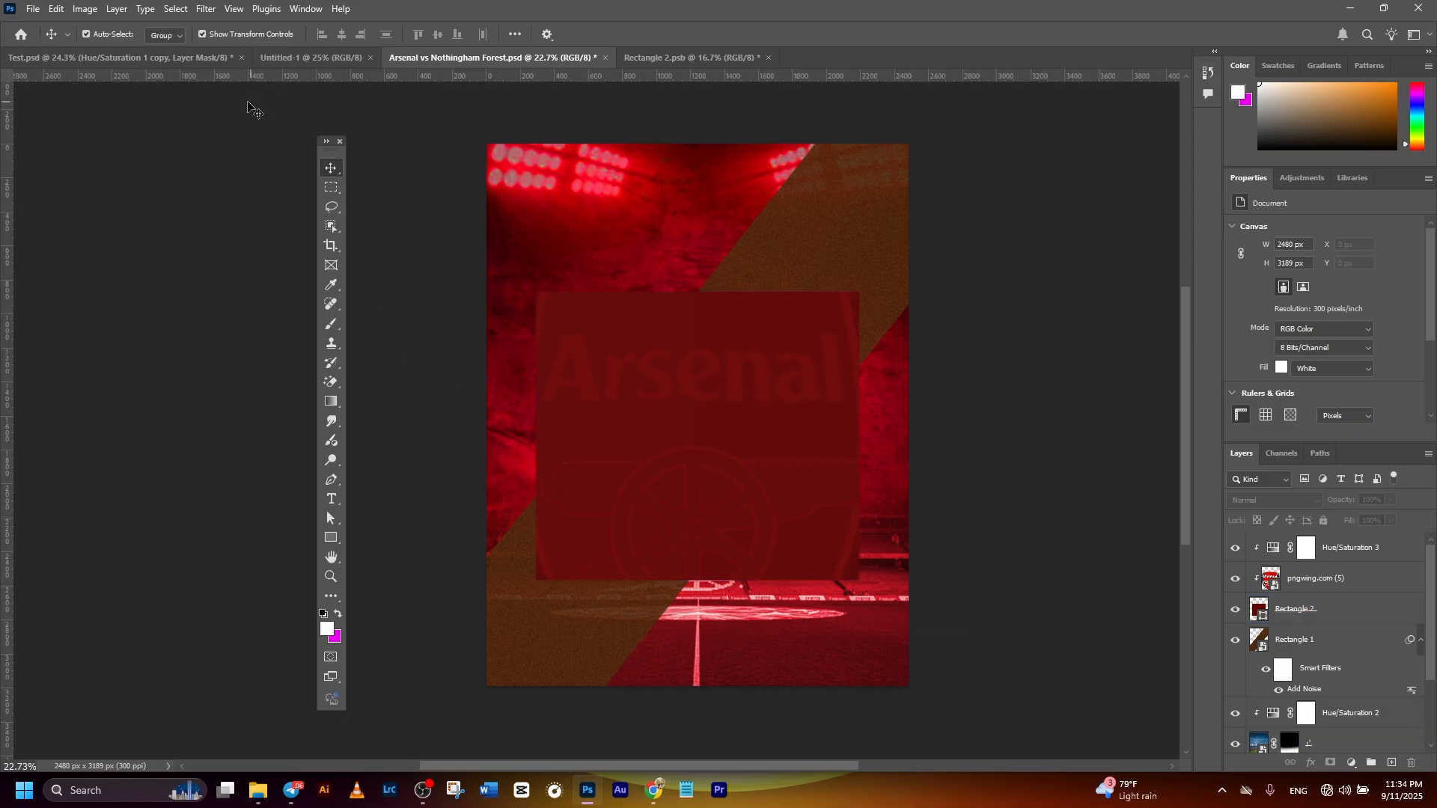
- Add a black drop shadow to the central rectangle with 100% opacity, 10° angle, 0 px distance, 0% spread and 24 px size
{"action": "scroll", "coordinate": [1332, 636], "scroll_direction": "down", "scroll_amount": 1}
{"action": "left_click", "coordinate": [1368, 587]}
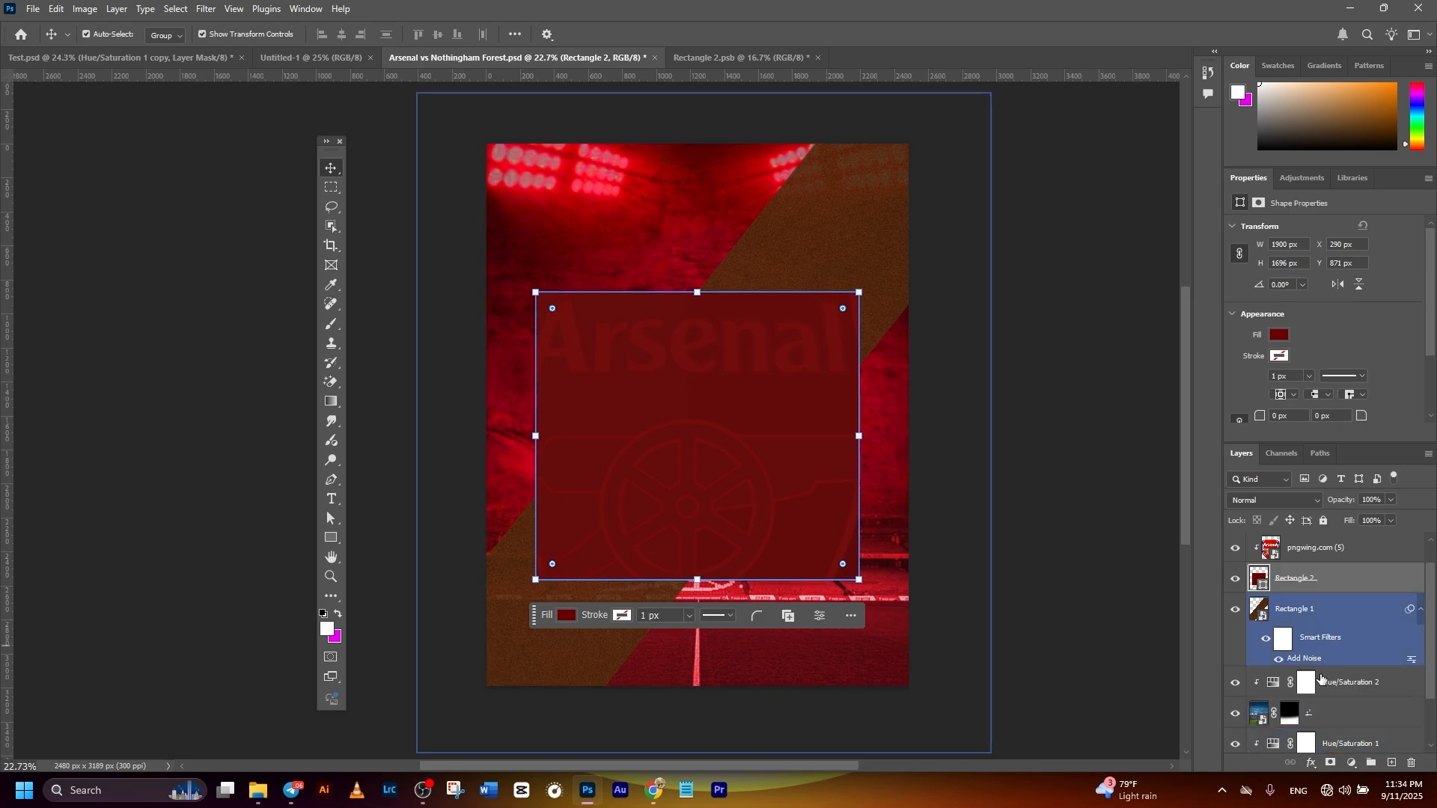
{"action": "left_click", "coordinate": [1312, 762]}
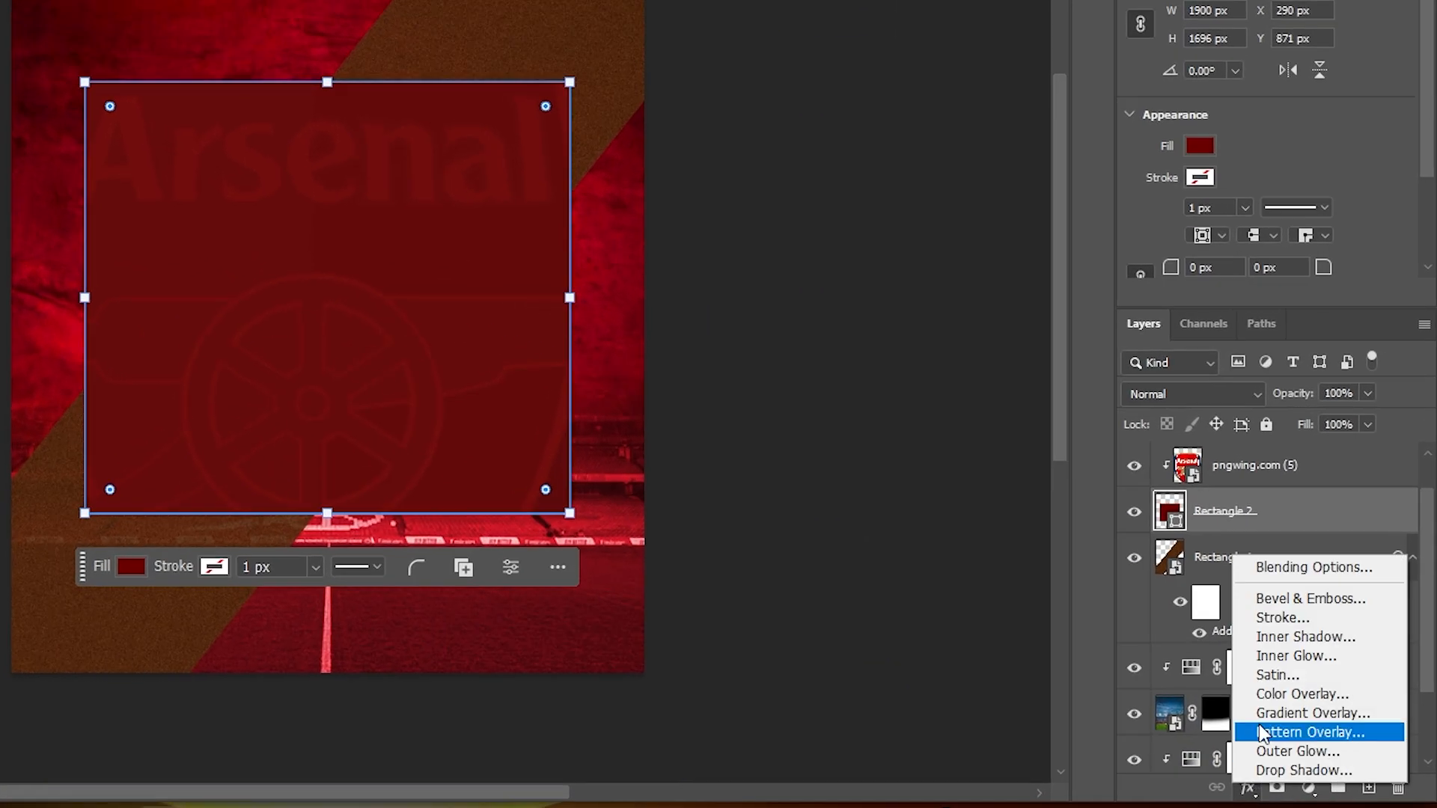
{"action": "left_click", "coordinate": [1295, 566]}
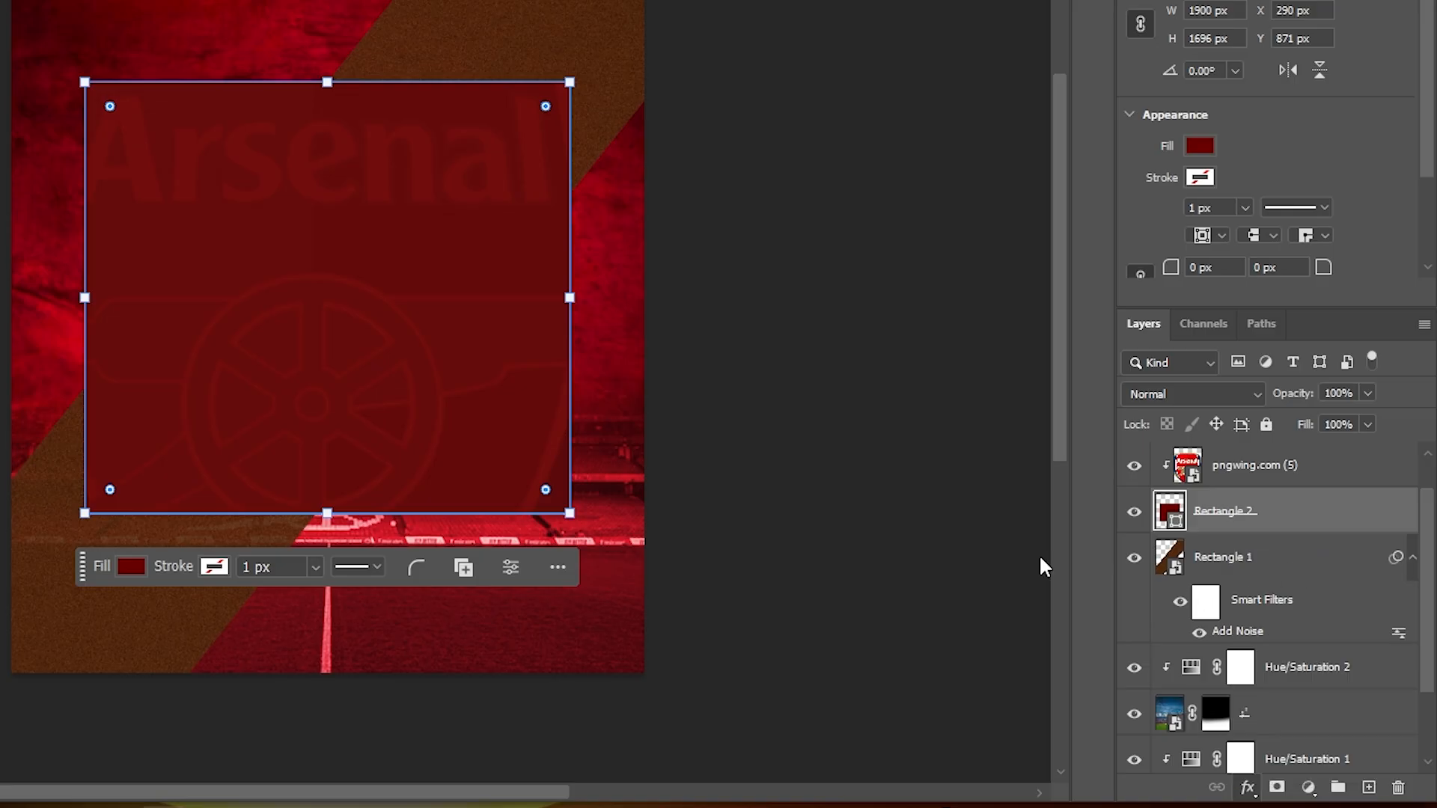
{"action": "left_click_drag", "start_coordinate": [174, 82], "coordinate": [837, 0]}
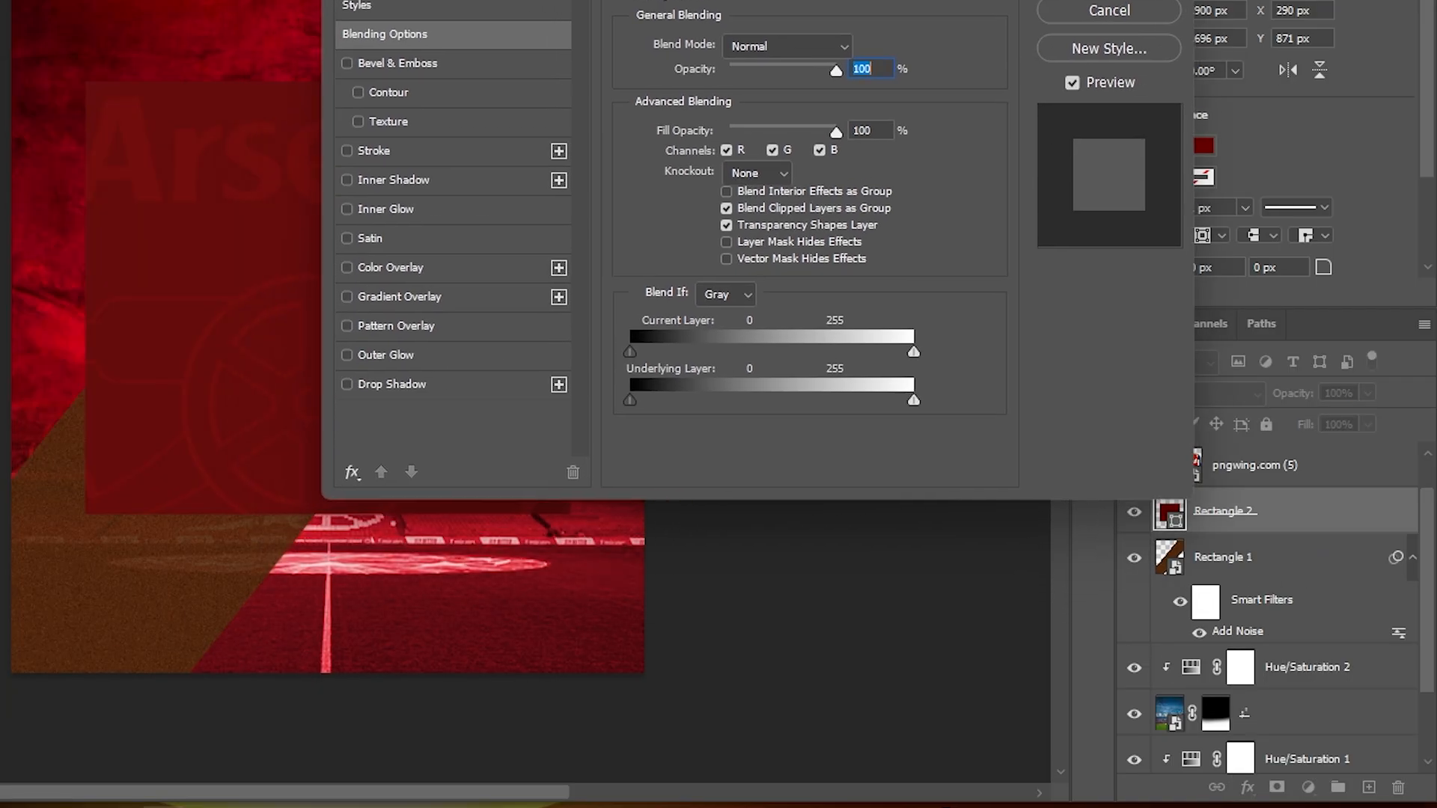
{"action": "left_click", "coordinate": [351, 385]}
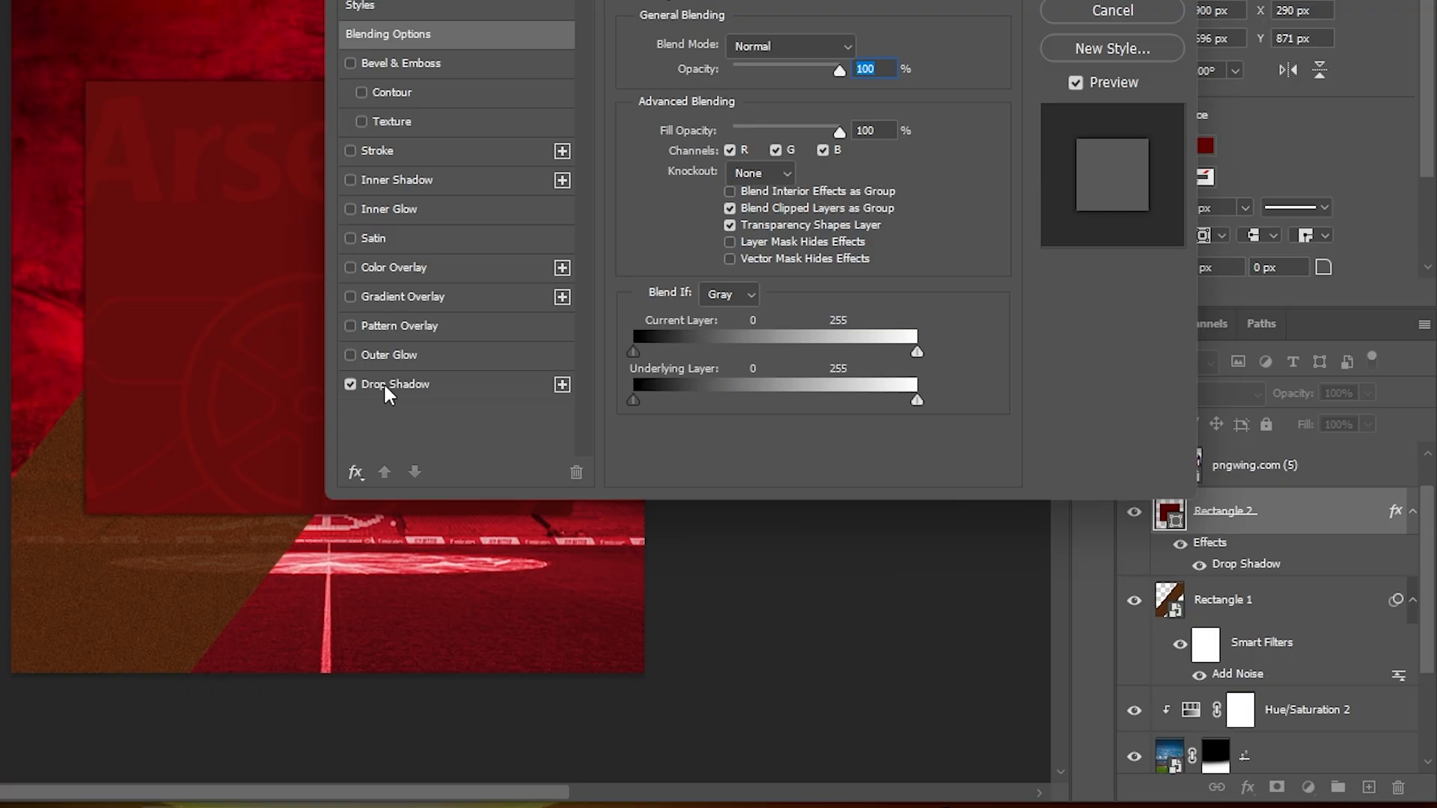
{"action": "left_click", "coordinate": [425, 392]}
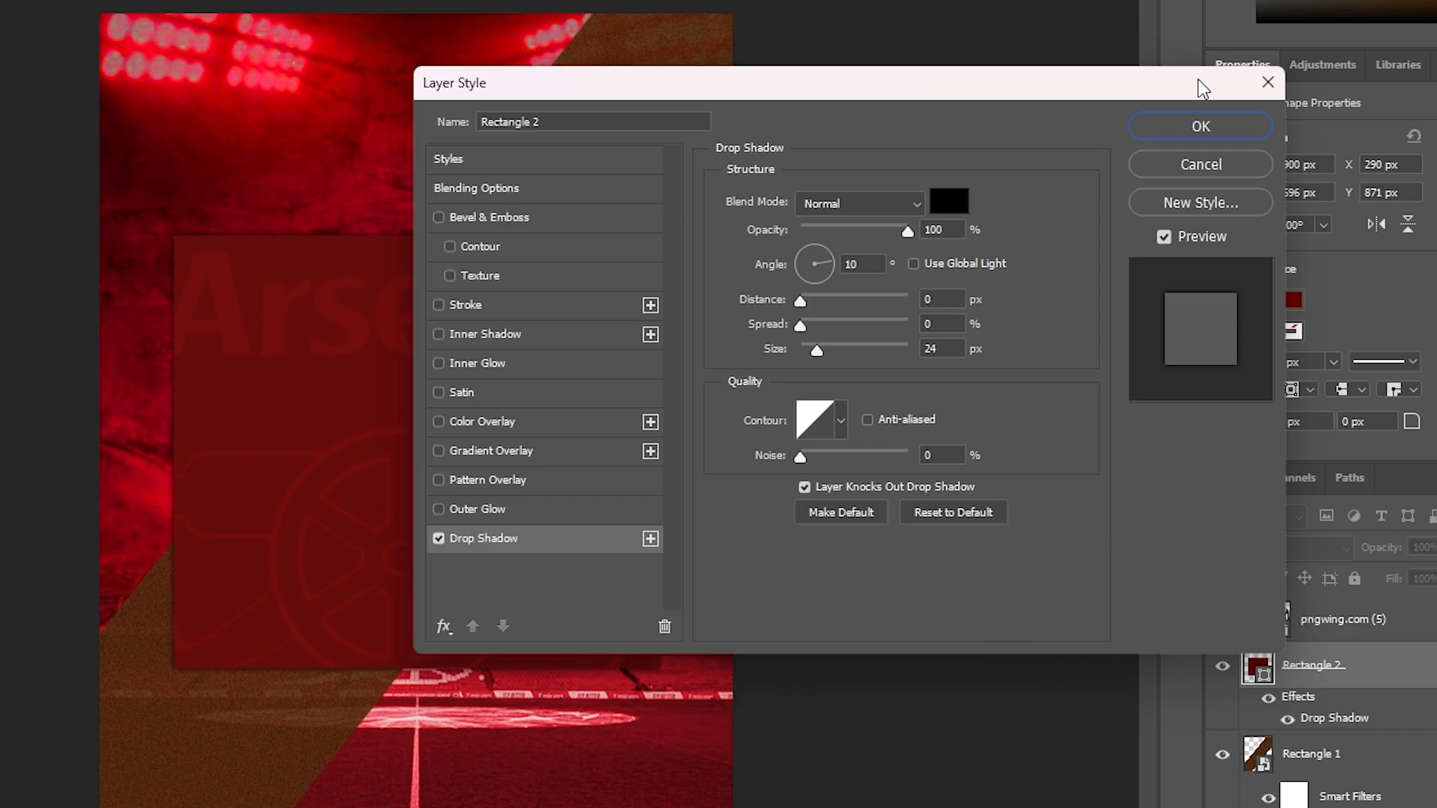
{"action": "left_click", "coordinate": [1201, 127]}
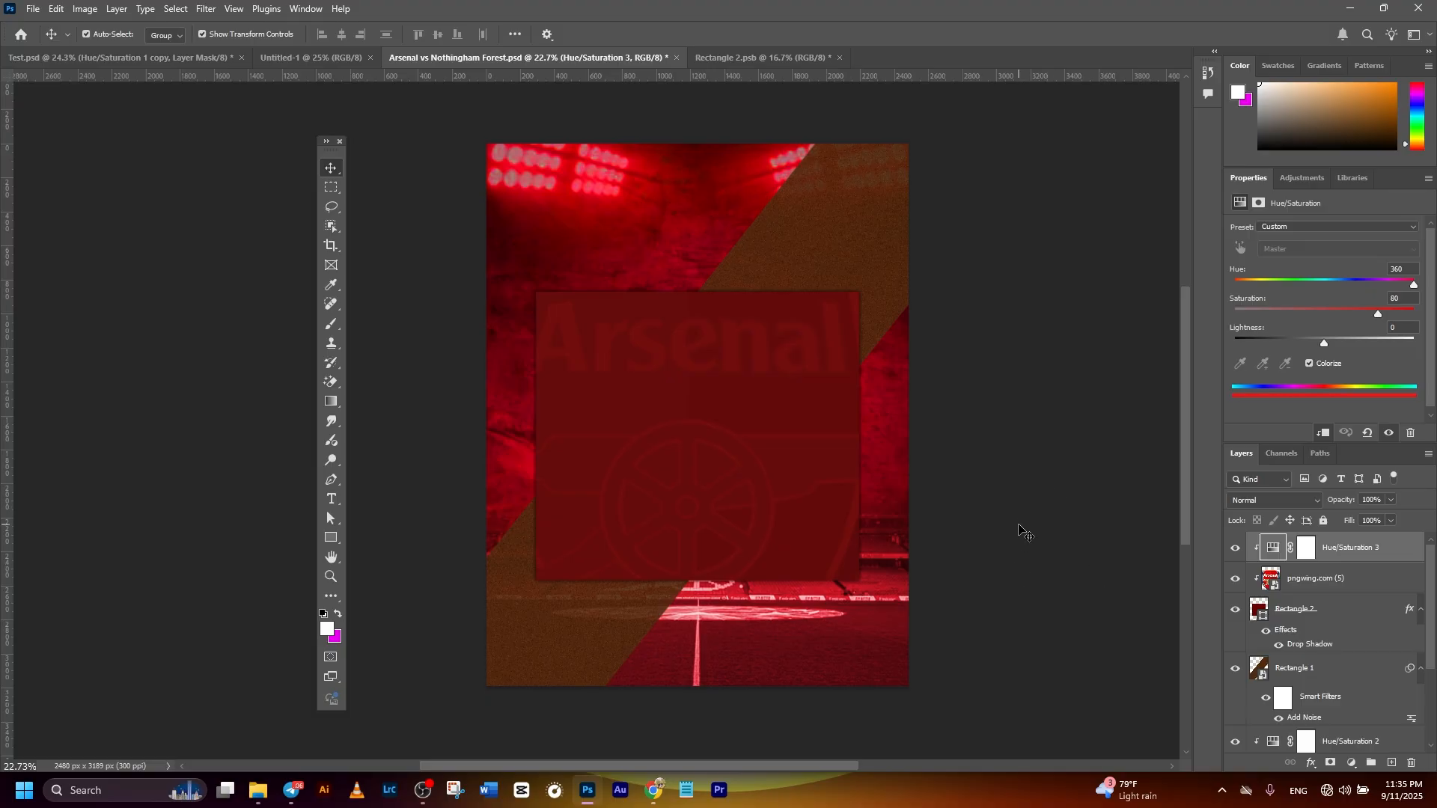
- Place download.jpg from folder 5 into the poster and enlarge it to about 3043 x 1712 px across the central panel
{"action": "mouse_move", "coordinate": [257, 792]}
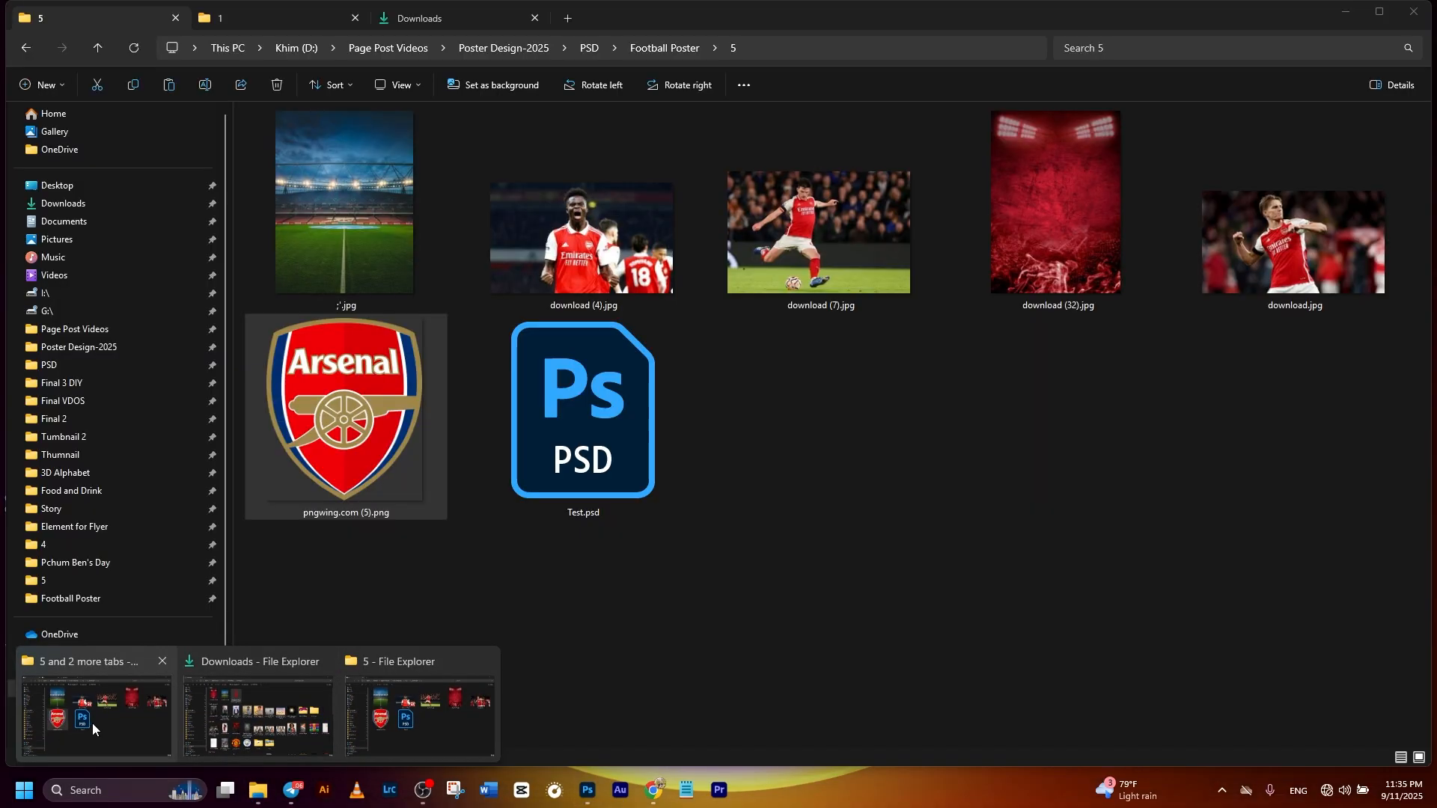
{"action": "left_click", "coordinate": [93, 731]}
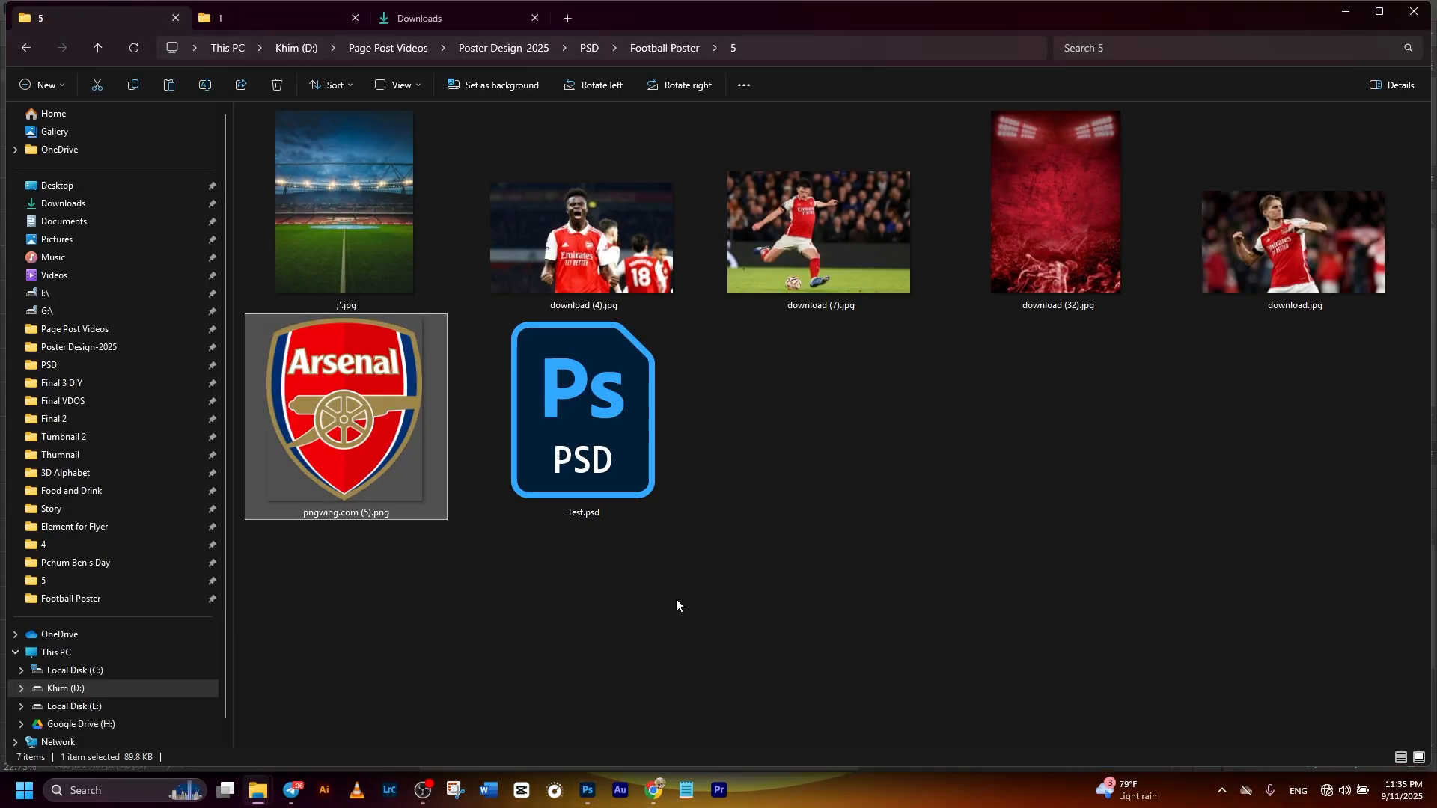
{"action": "left_click_drag", "start_coordinate": [1306, 251], "coordinate": [710, 518]}
{"action": "left_click_drag", "start_coordinate": [698, 303], "coordinate": [698, 244]}
{"action": "left_click_drag", "start_coordinate": [704, 337], "coordinate": [751, 333]}
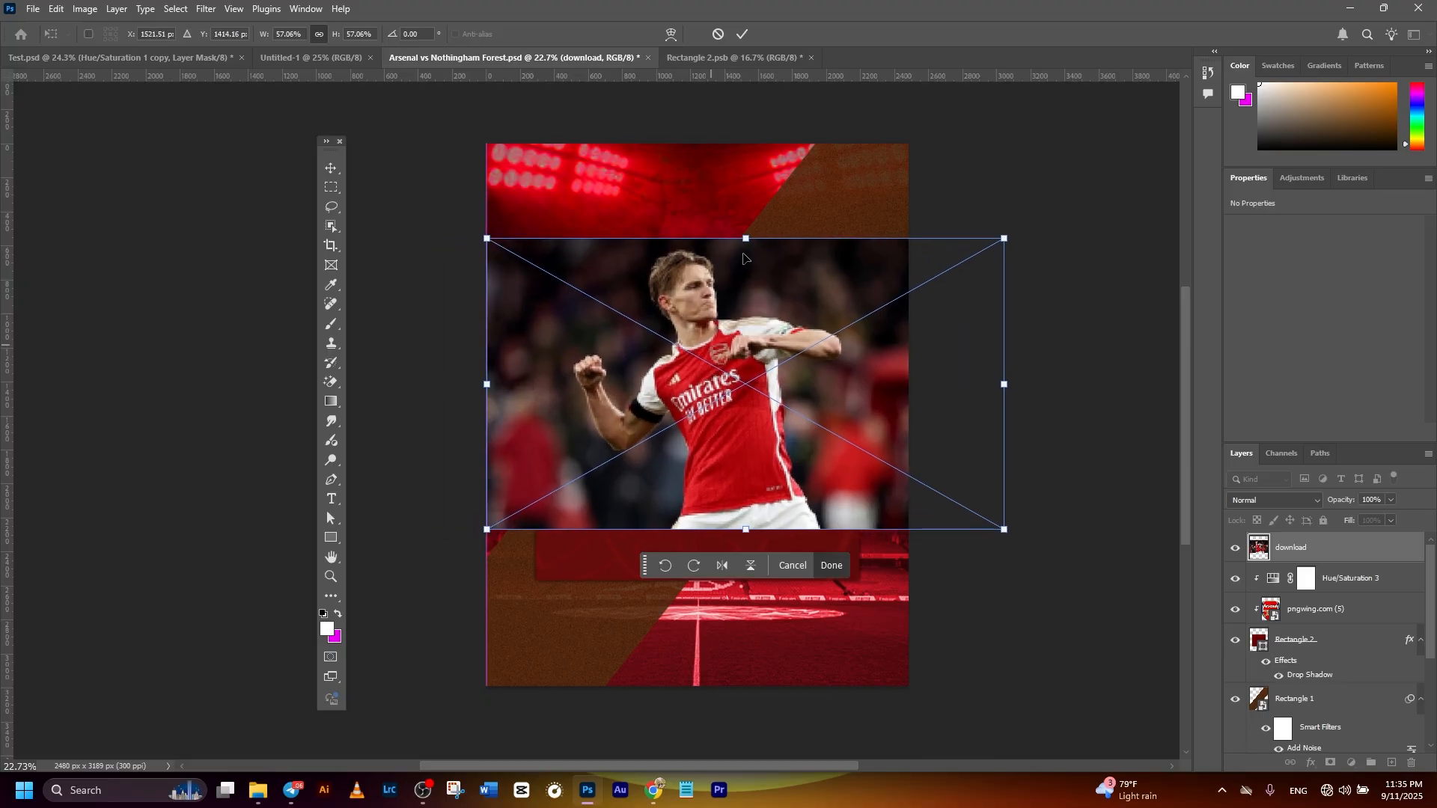
{"action": "left_click", "coordinate": [744, 35]}
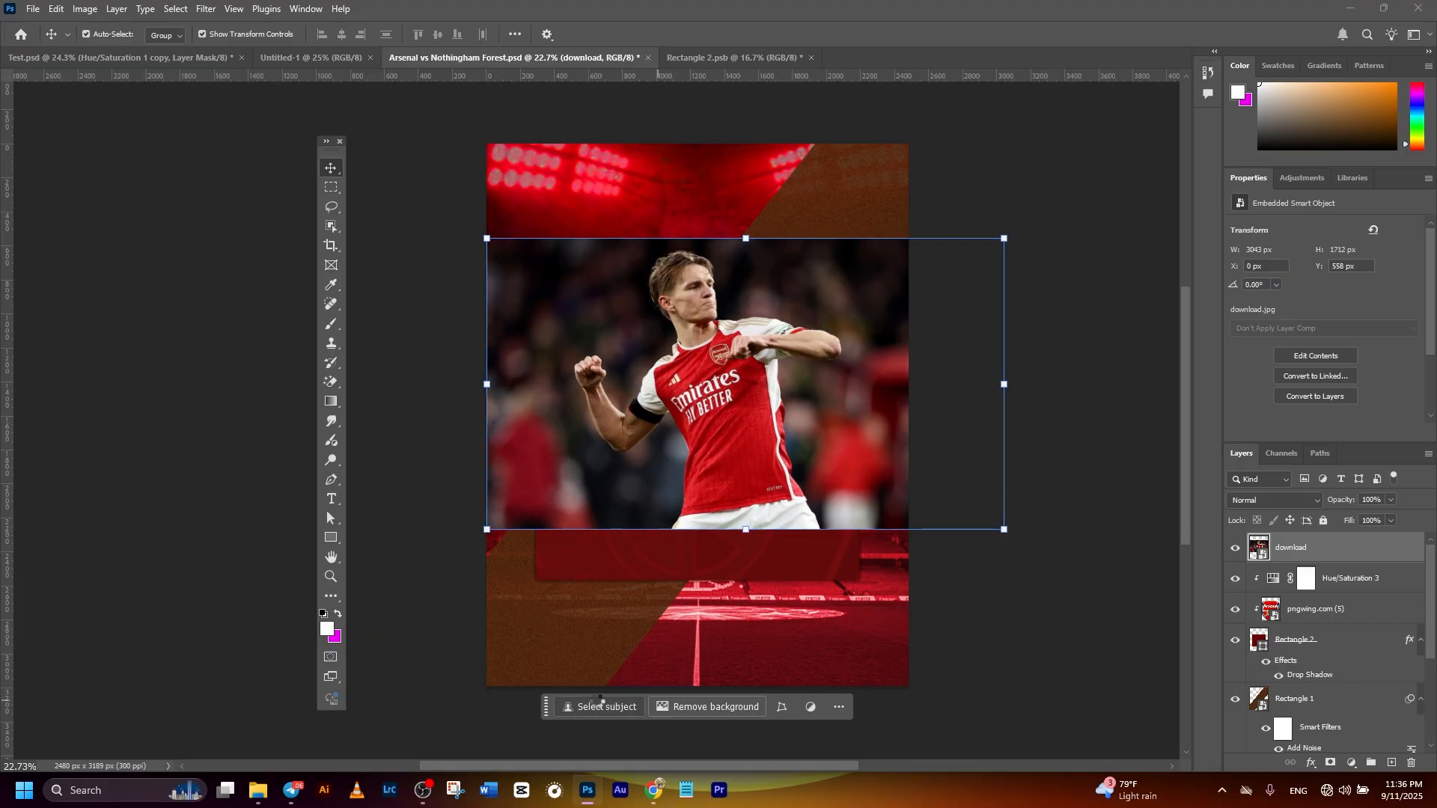
- Select the player in the placed download photo and mask out its background
{"action": "left_click", "coordinate": [595, 706]}
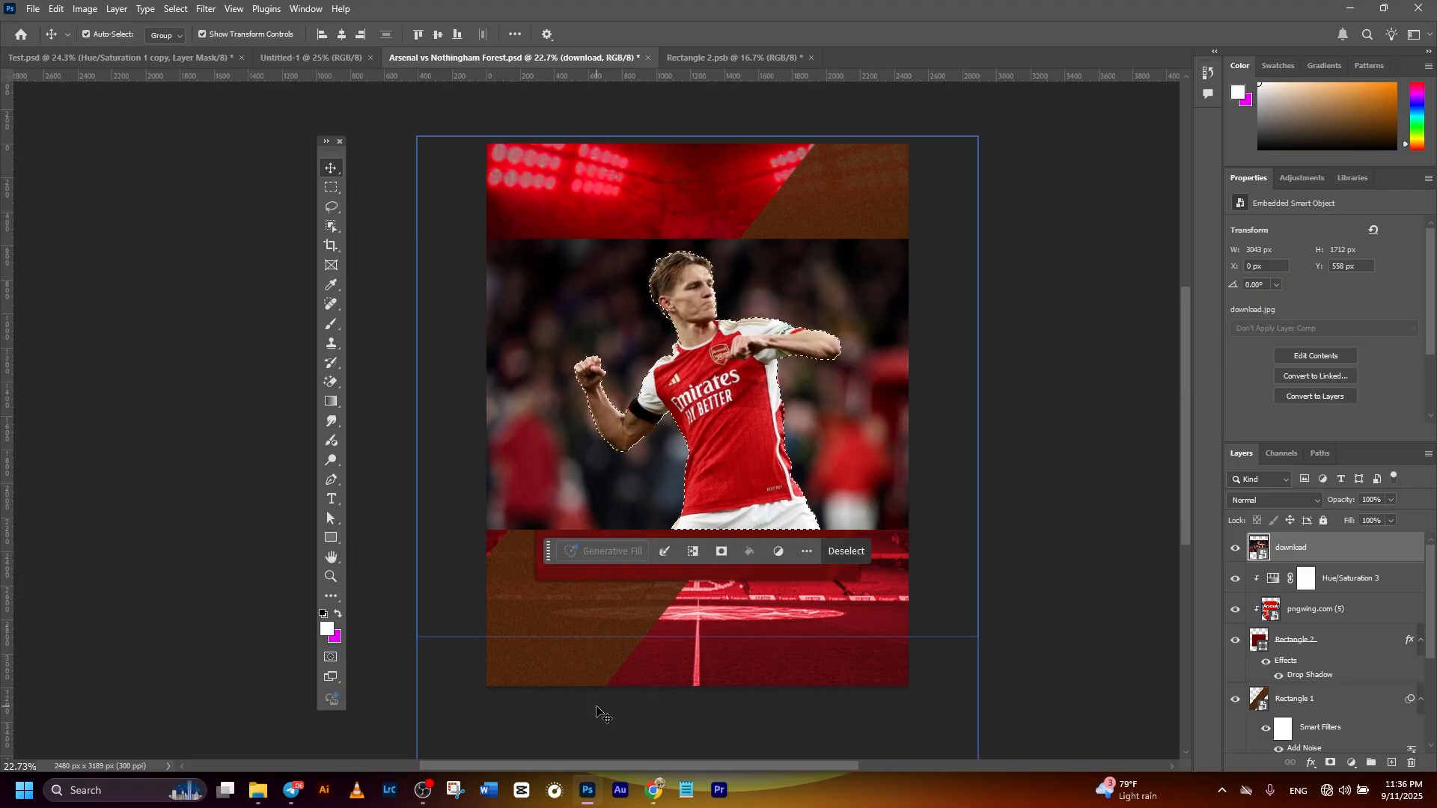
{"action": "scroll", "coordinate": [650, 442], "scroll_direction": "up", "scroll_amount": 2}
{"action": "scroll", "coordinate": [650, 442], "scroll_direction": "up", "scroll_amount": 4}
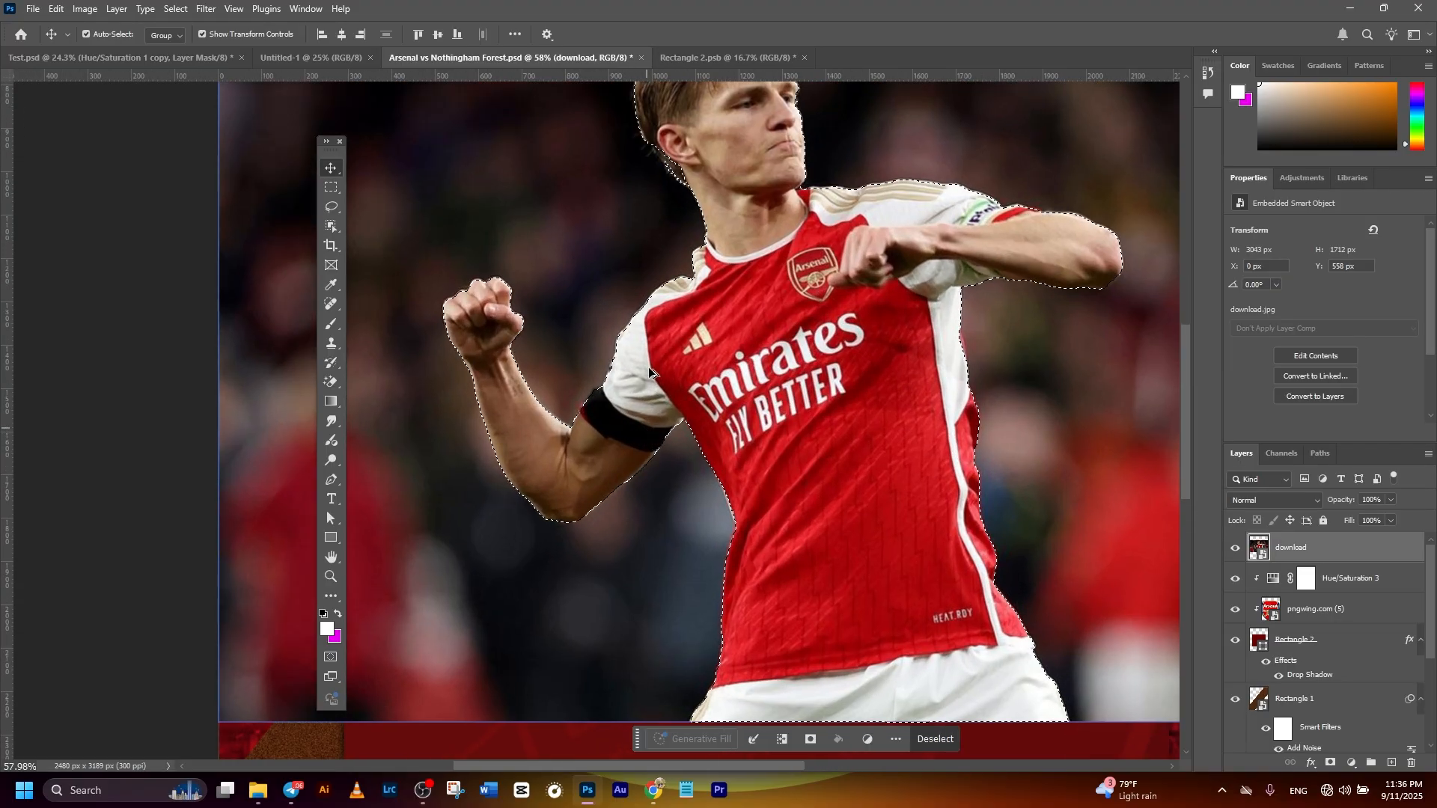
{"action": "scroll", "coordinate": [745, 290], "scroll_direction": "down", "scroll_amount": 5}
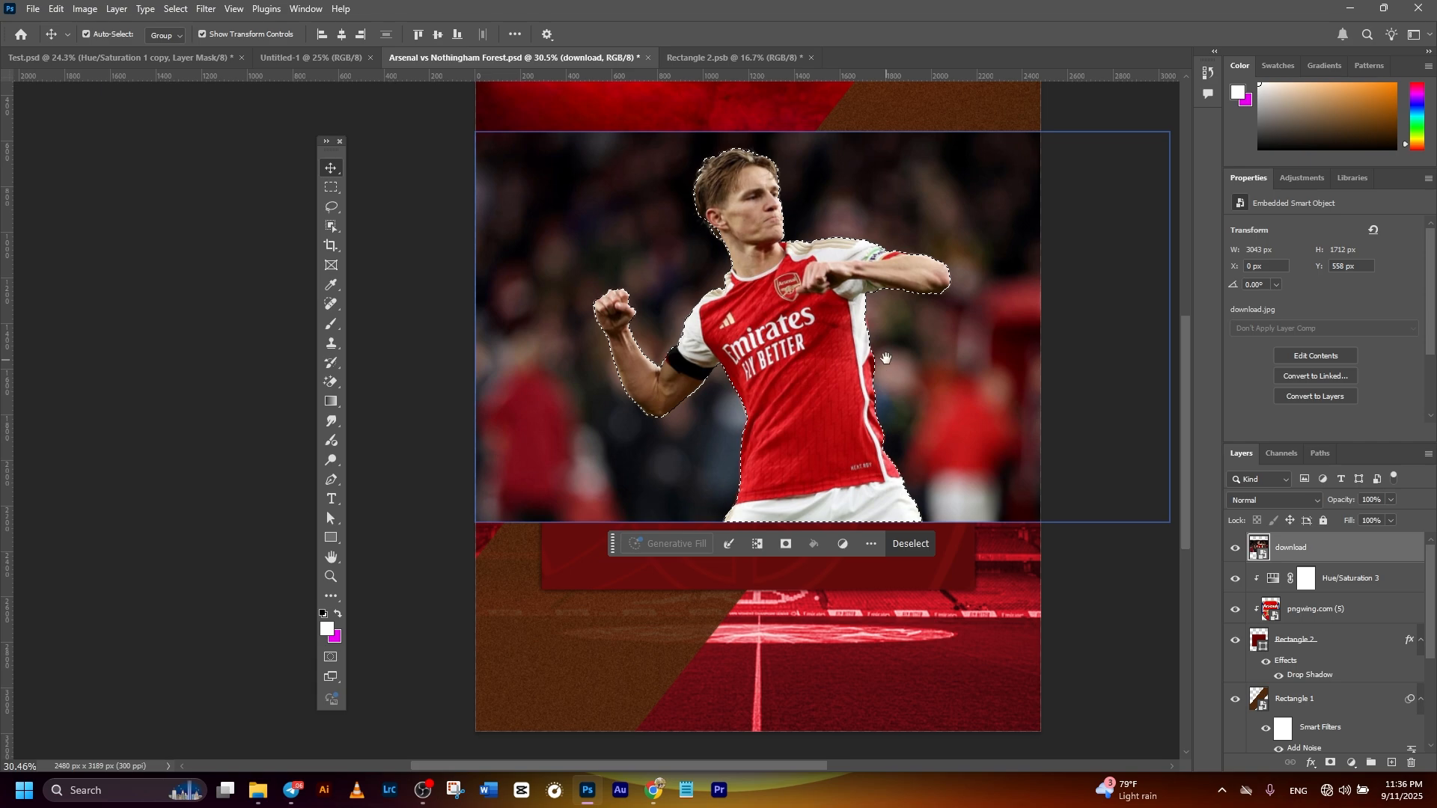
{"action": "left_click_drag", "start_coordinate": [994, 385], "coordinate": [970, 387]}
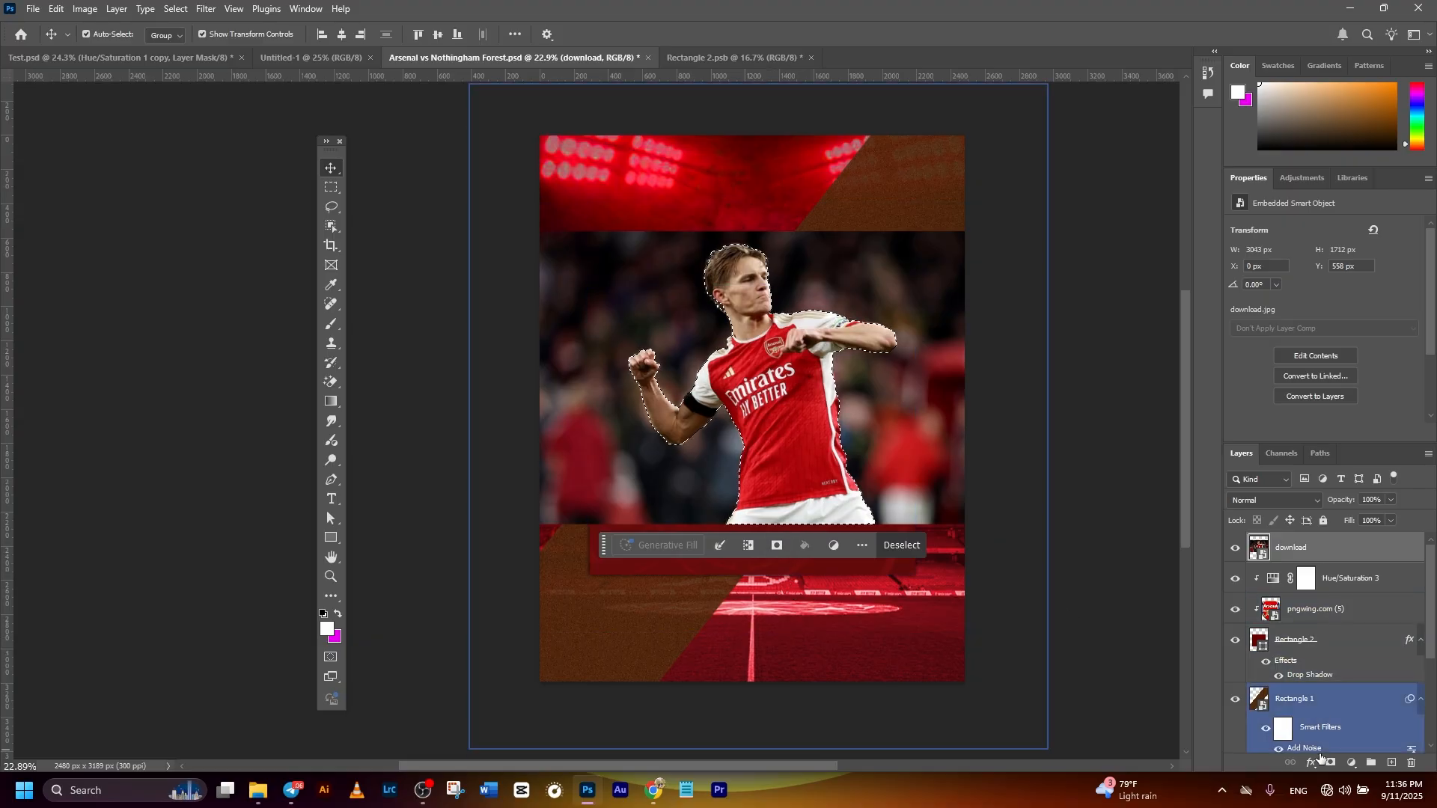
{"action": "left_click", "coordinate": [775, 552]}
- Enlarge the cut-out player to about 3579 x 2013 px and position him over the right half of the central panel
{"action": "left_click_drag", "start_coordinate": [813, 454], "coordinate": [888, 502]}
{"action": "left_click_drag", "start_coordinate": [875, 281], "coordinate": [876, 231]}
{"action": "left_click_drag", "start_coordinate": [866, 361], "coordinate": [836, 367]}
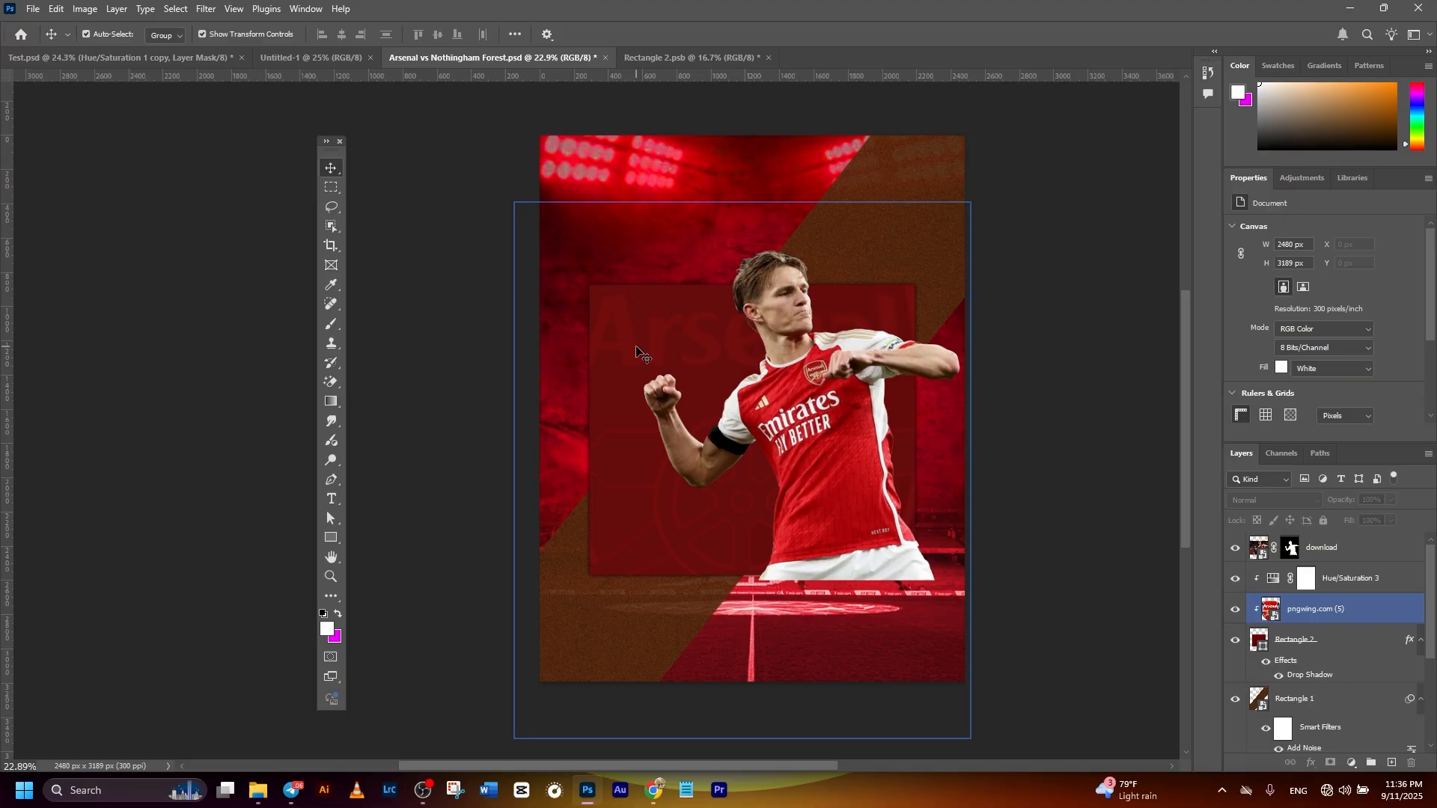
- Place download (4).jpg from folder 5 above the first player and mask it down to the shouting player
{"action": "mouse_move", "coordinate": [258, 790]}
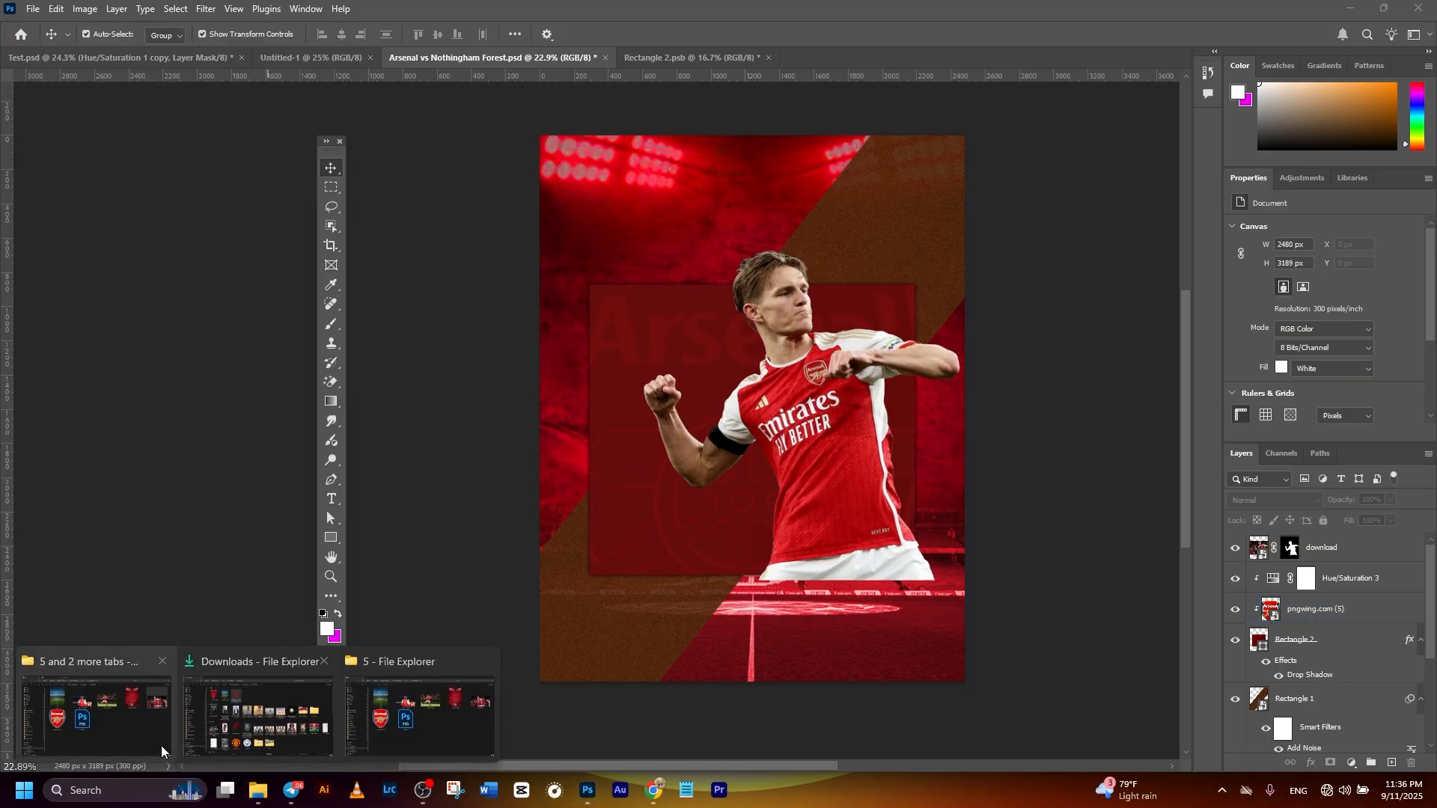
{"action": "left_click", "coordinate": [97, 711]}
{"action": "left_click_drag", "start_coordinate": [569, 231], "coordinate": [613, 516]}
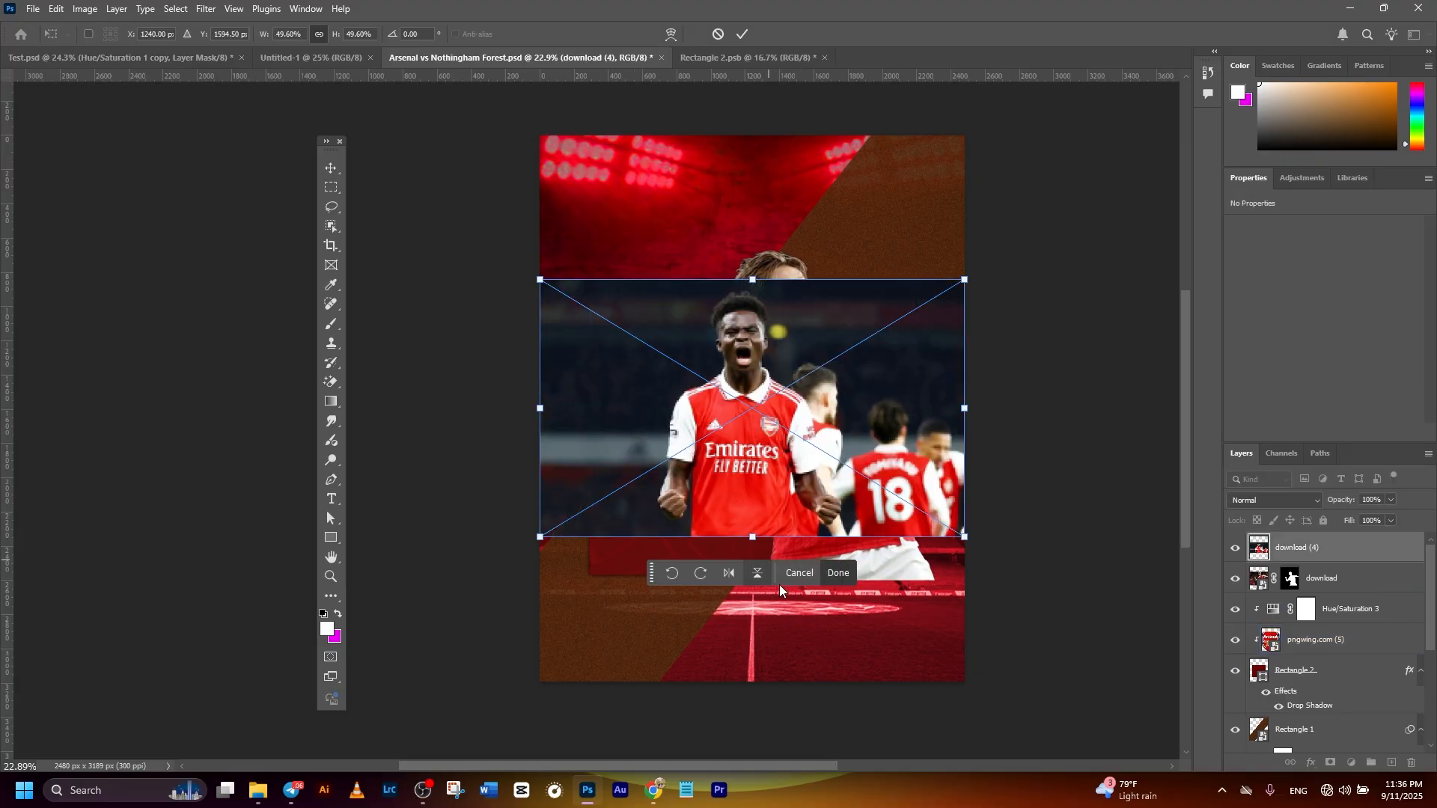
{"action": "left_click", "coordinate": [835, 575]}
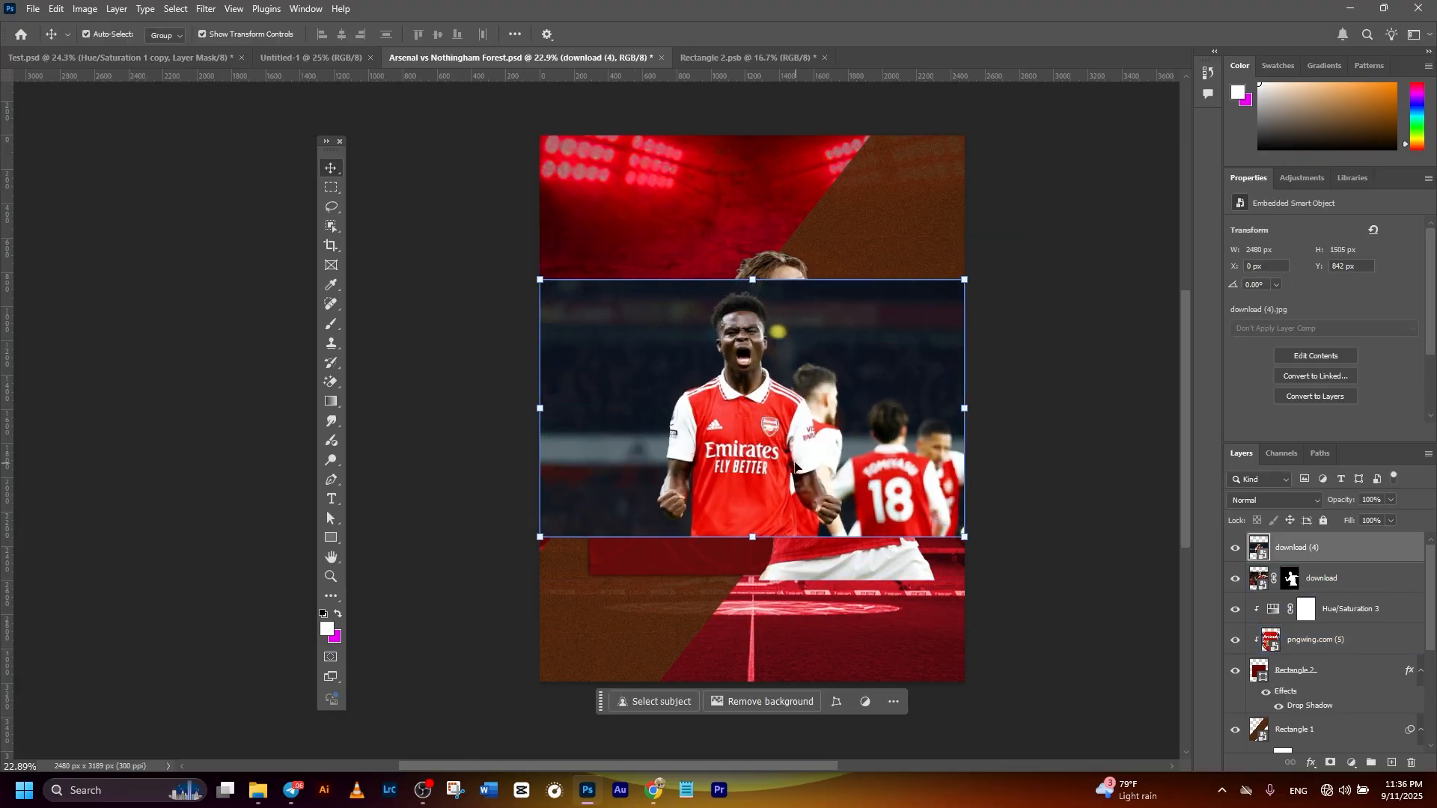
{"action": "left_click", "coordinate": [643, 702]}
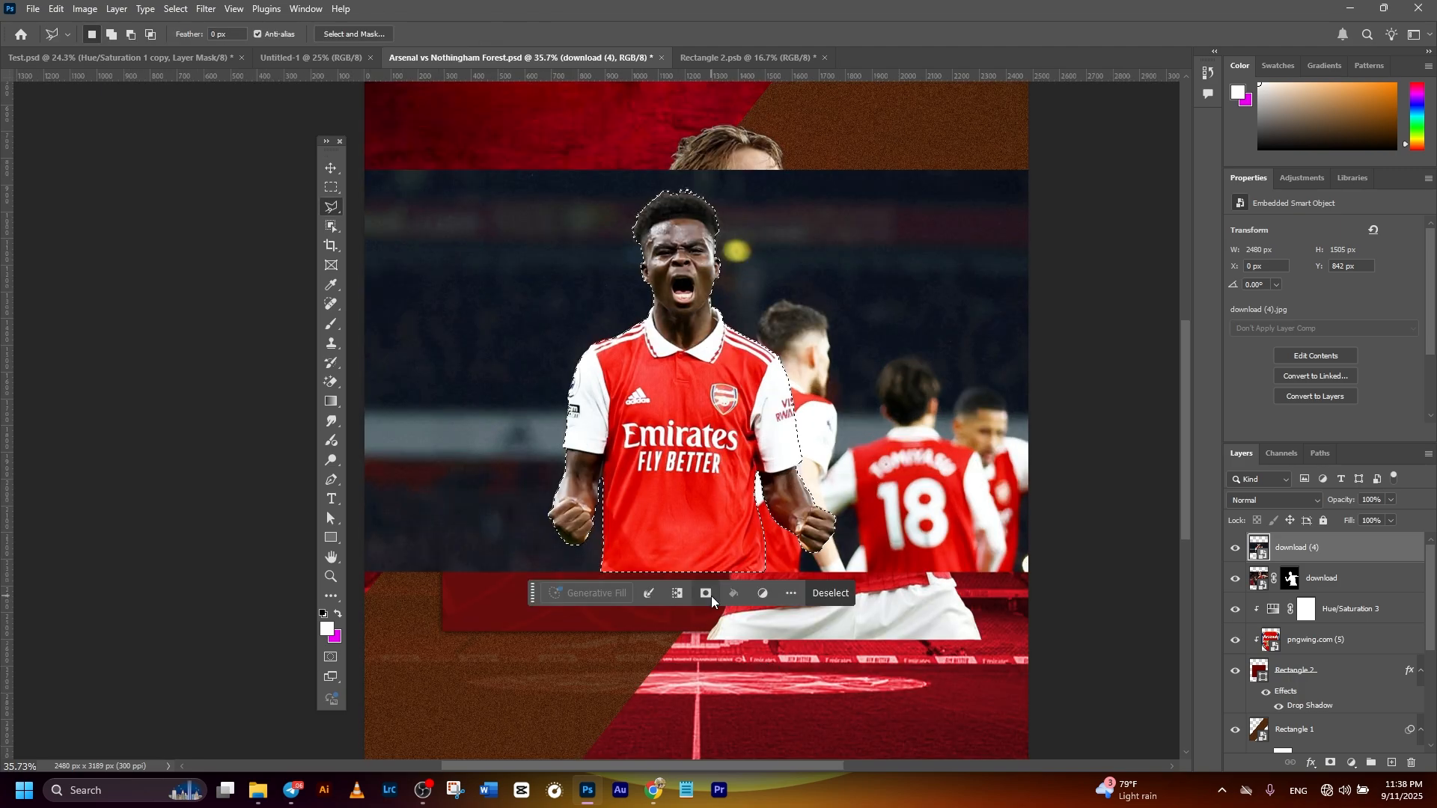
{"action": "left_click", "coordinate": [711, 597]}
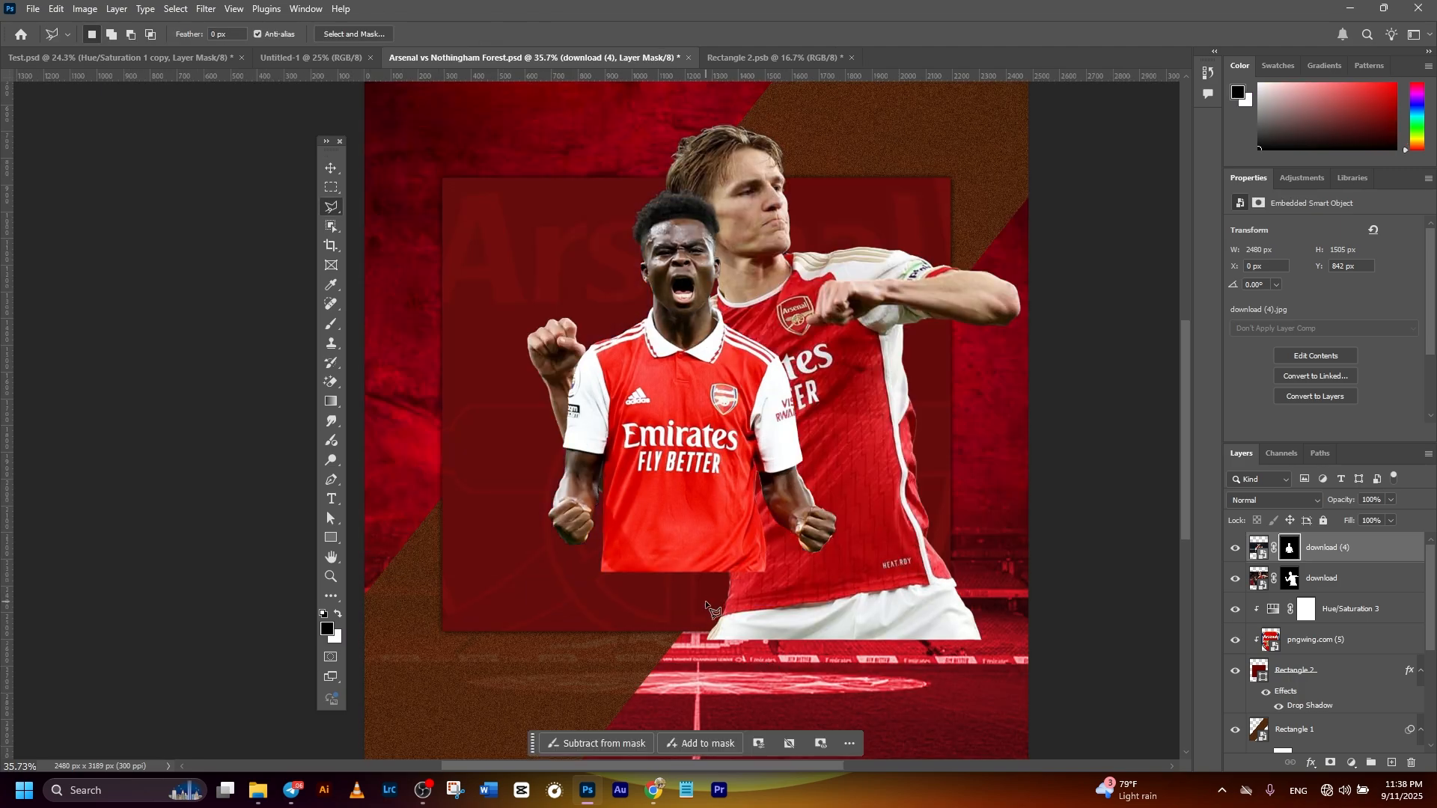
- Enlarge the shouting player's layer to 133.75% and position him on the poster's left half, in front of the other player
{"action": "left_click", "coordinate": [331, 169]}
{"action": "scroll", "coordinate": [821, 461], "scroll_direction": "down", "scroll_amount": 3}
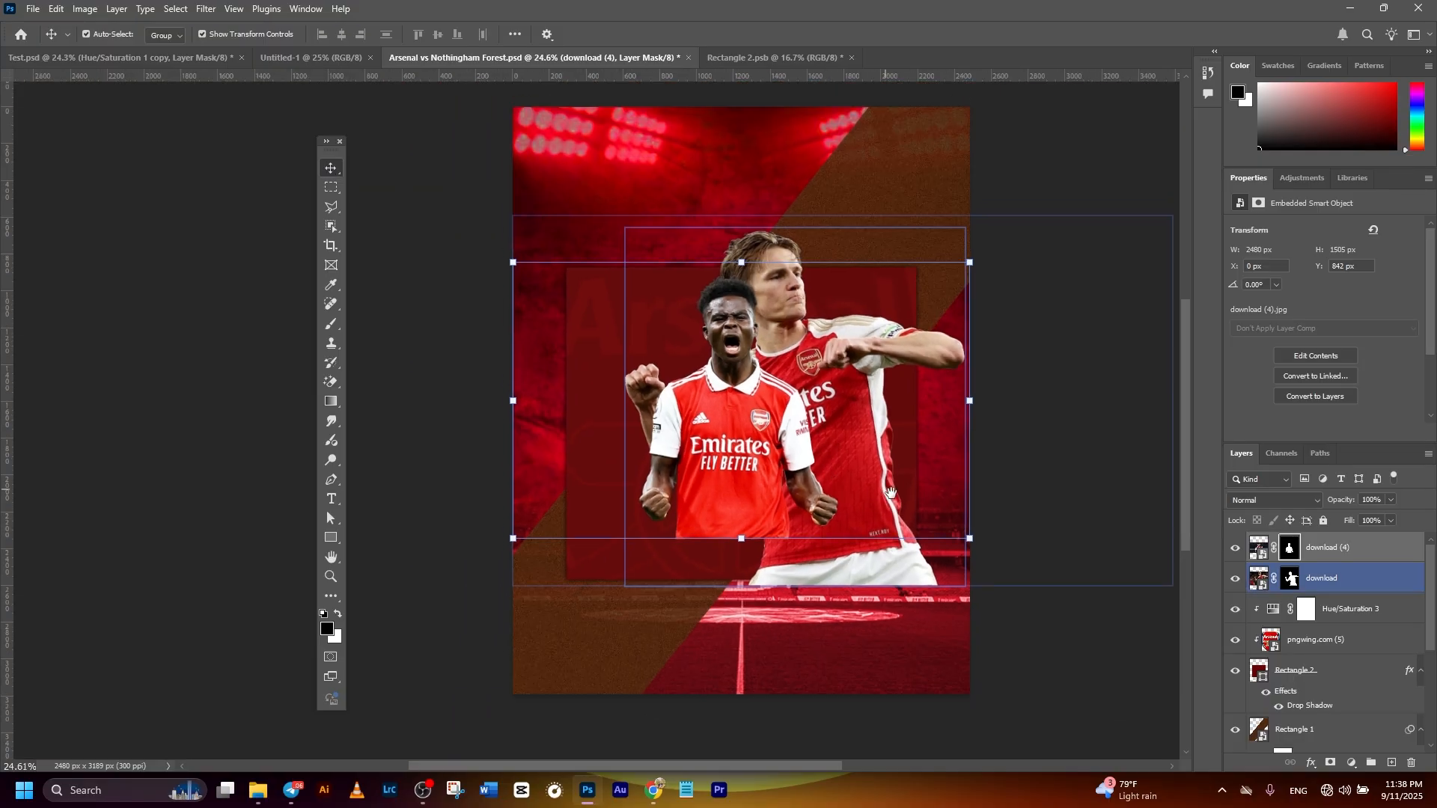
{"action": "left_click_drag", "start_coordinate": [770, 465], "coordinate": [684, 512]}
{"action": "left_click_drag", "start_coordinate": [669, 314], "coordinate": [679, 220]}
{"action": "mouse_move", "coordinate": [694, 424]}
{"action": "left_mouse_down"}
{"action": "mouse_move", "coordinate": [718, 402]}
{"action": "mouse_move", "coordinate": [698, 418]}
{"action": "left_mouse_up"}
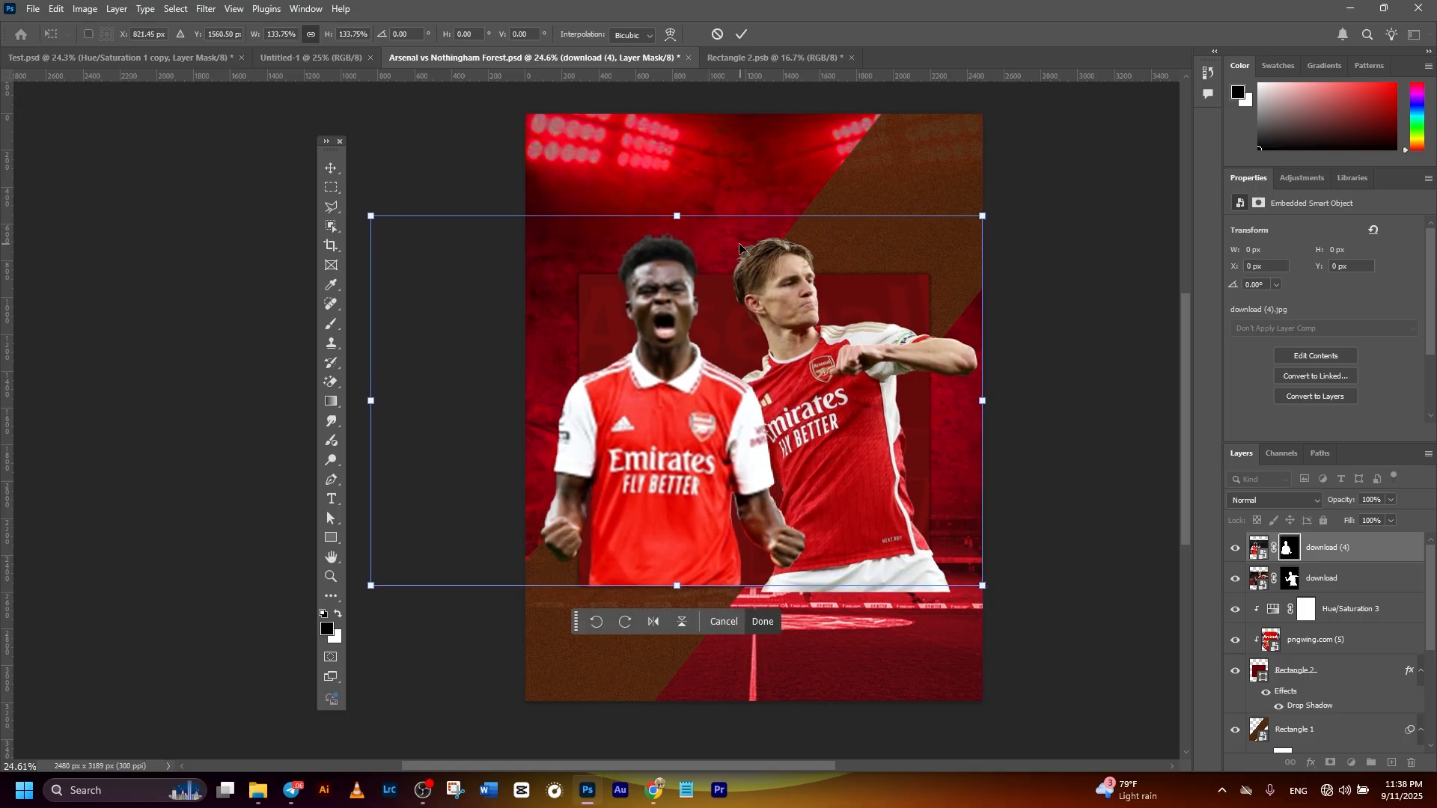
{"action": "left_click", "coordinate": [742, 35]}
{"action": "left_click", "coordinate": [1063, 271]}
{"action": "left_click_drag", "start_coordinate": [954, 363], "coordinate": [882, 398]}
{"action": "scroll", "coordinate": [882, 398], "scroll_direction": "down", "scroll_amount": 2}
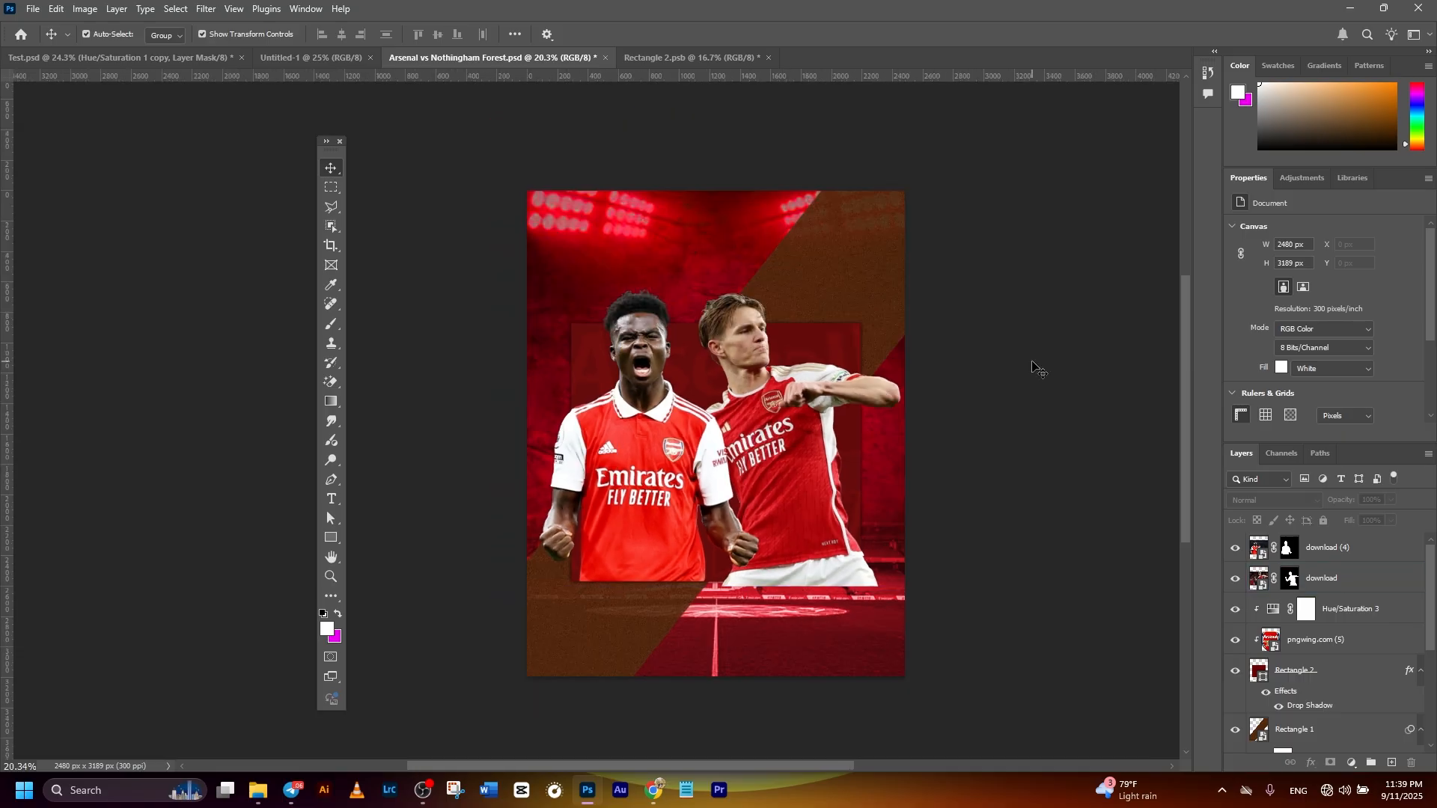
- Copy the drop shadow layer style from the Rectangle 2 layer
{"action": "left_click", "coordinate": [792, 419]}
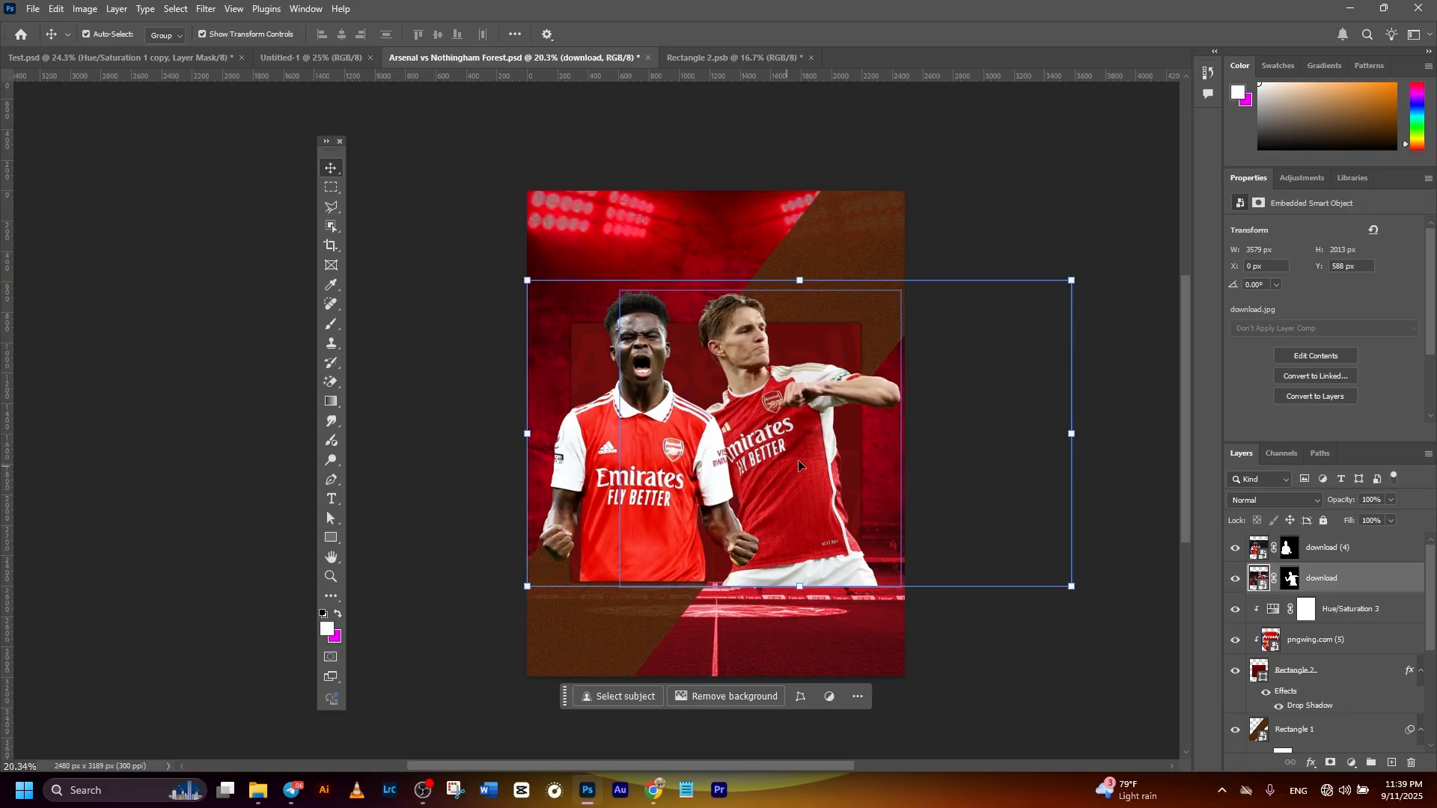
{"action": "left_click", "coordinate": [956, 352]}
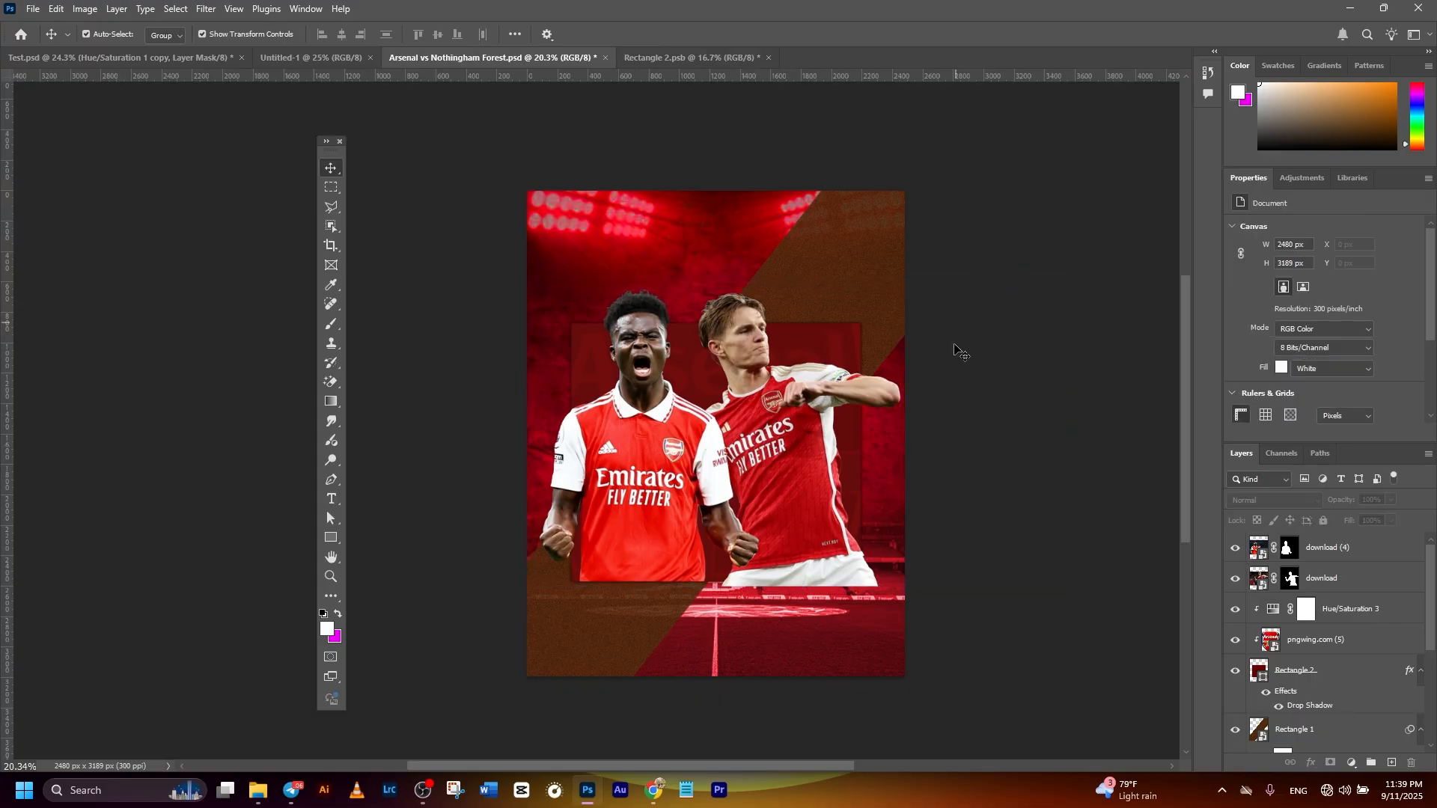
{"action": "left_click", "coordinate": [860, 350]}
{"action": "left_click", "coordinate": [1334, 683]}
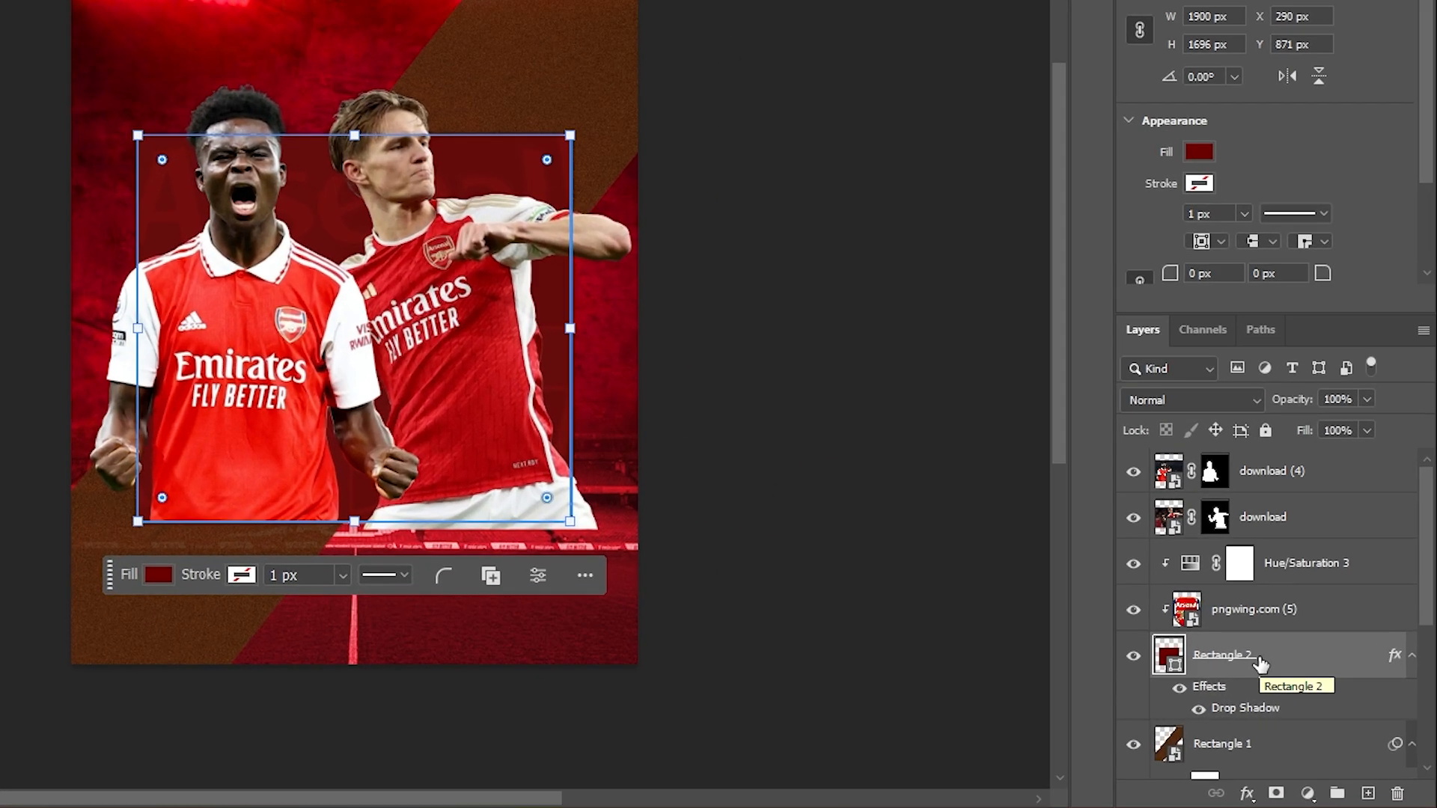
{"action": "right_click", "coordinate": [1319, 675]}
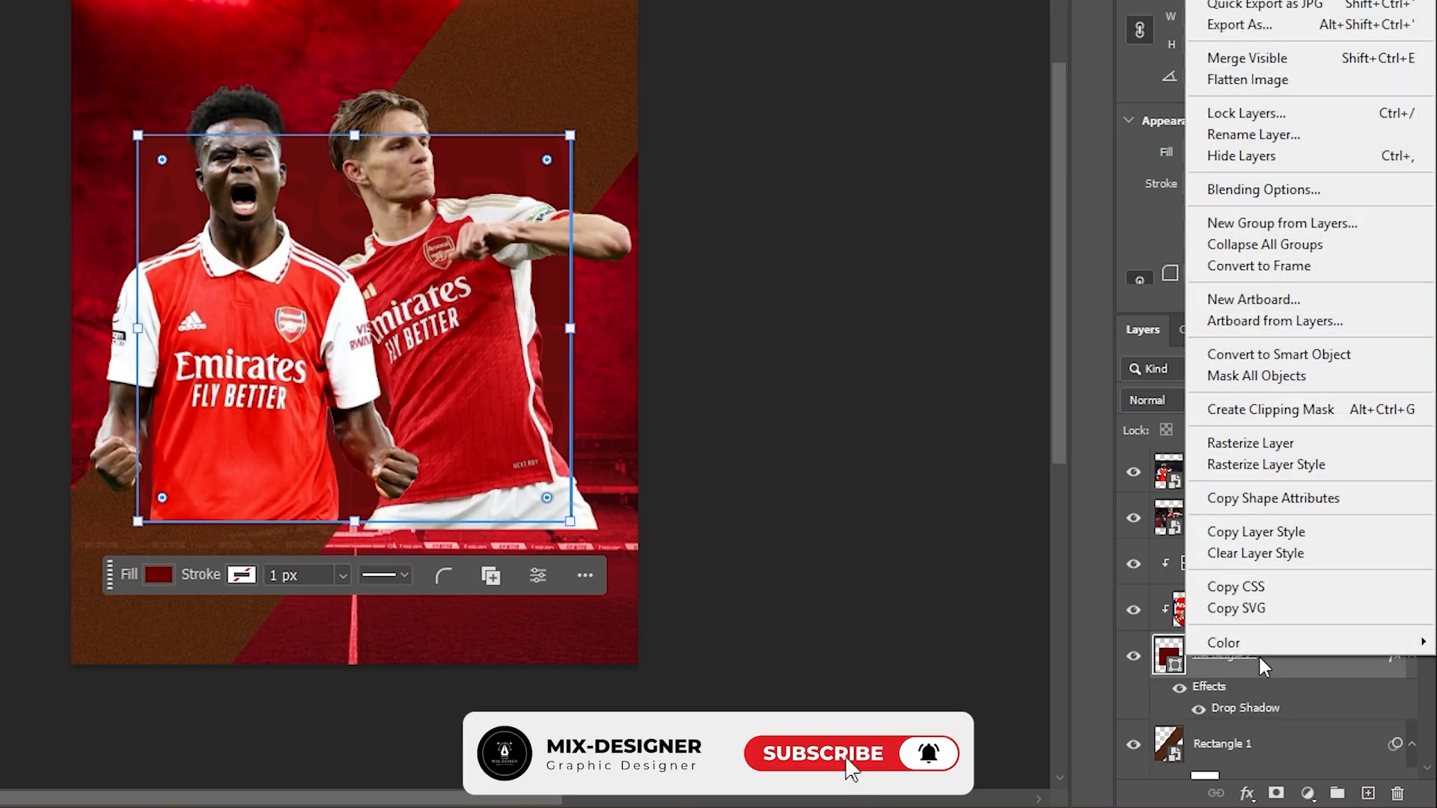
{"action": "mouse_move", "coordinate": [1260, 647]}
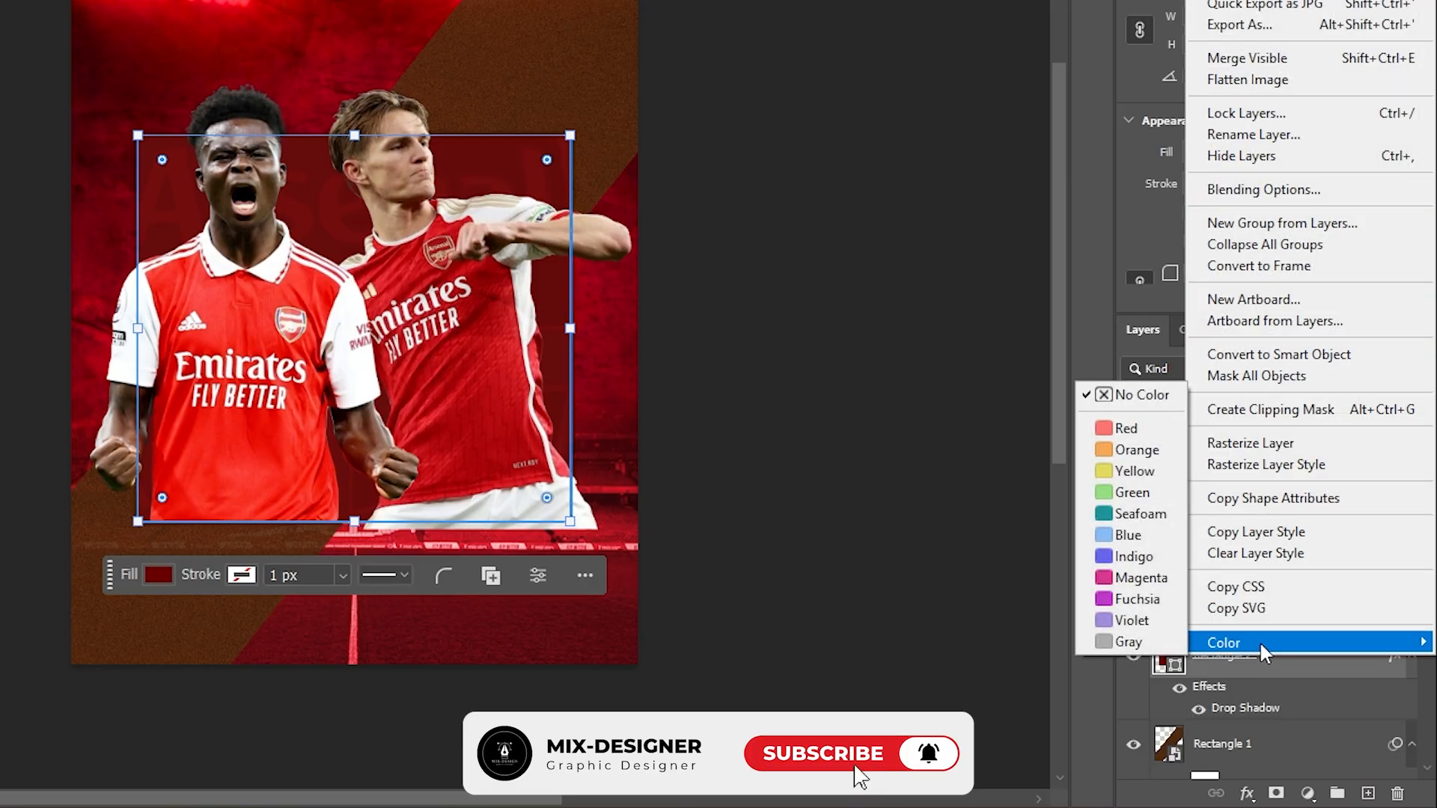
{"action": "left_click", "coordinate": [1254, 533]}
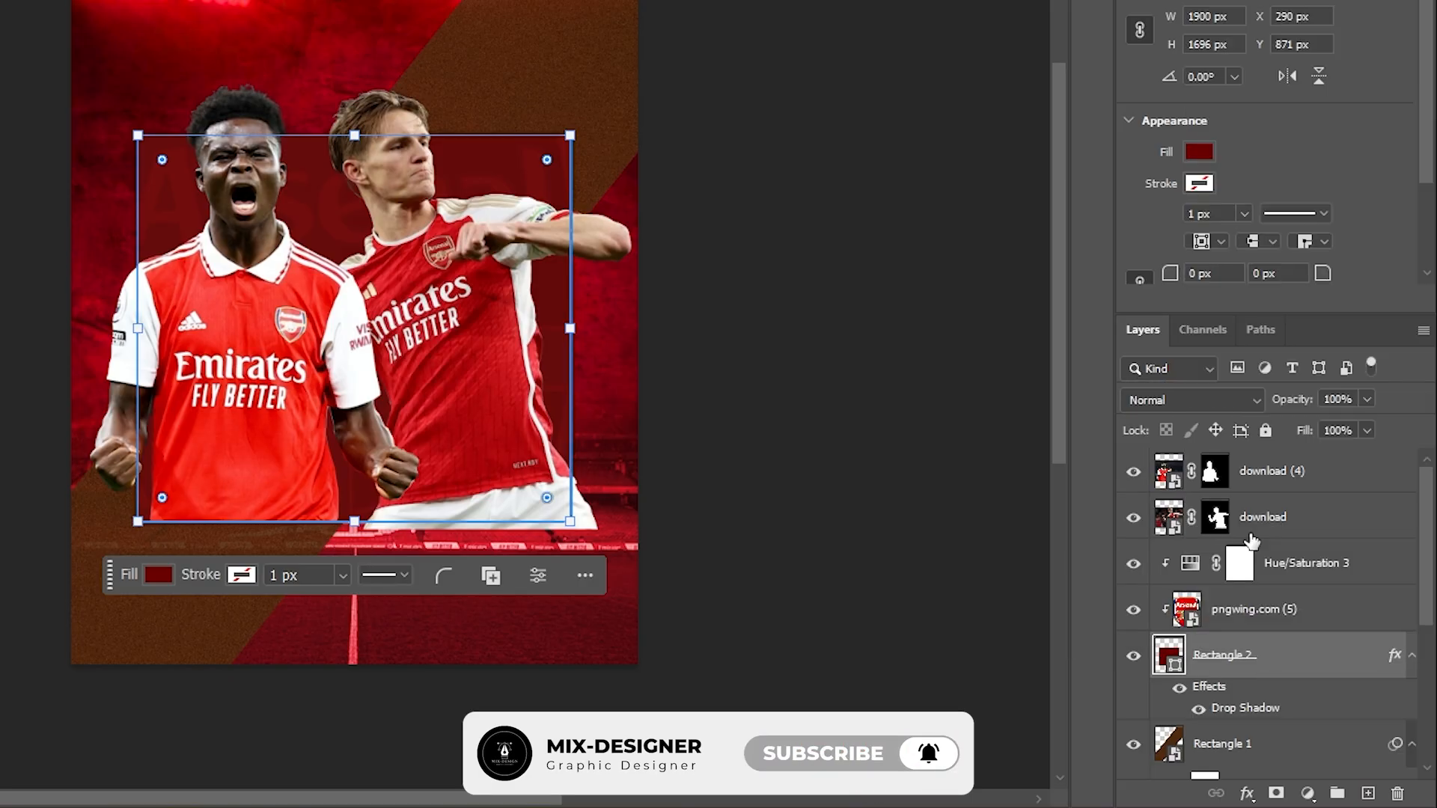
- Paste the copied layer style onto the right-hand player's download layer
{"action": "left_click", "coordinate": [898, 401]}
{"action": "left_click", "coordinate": [437, 247]}
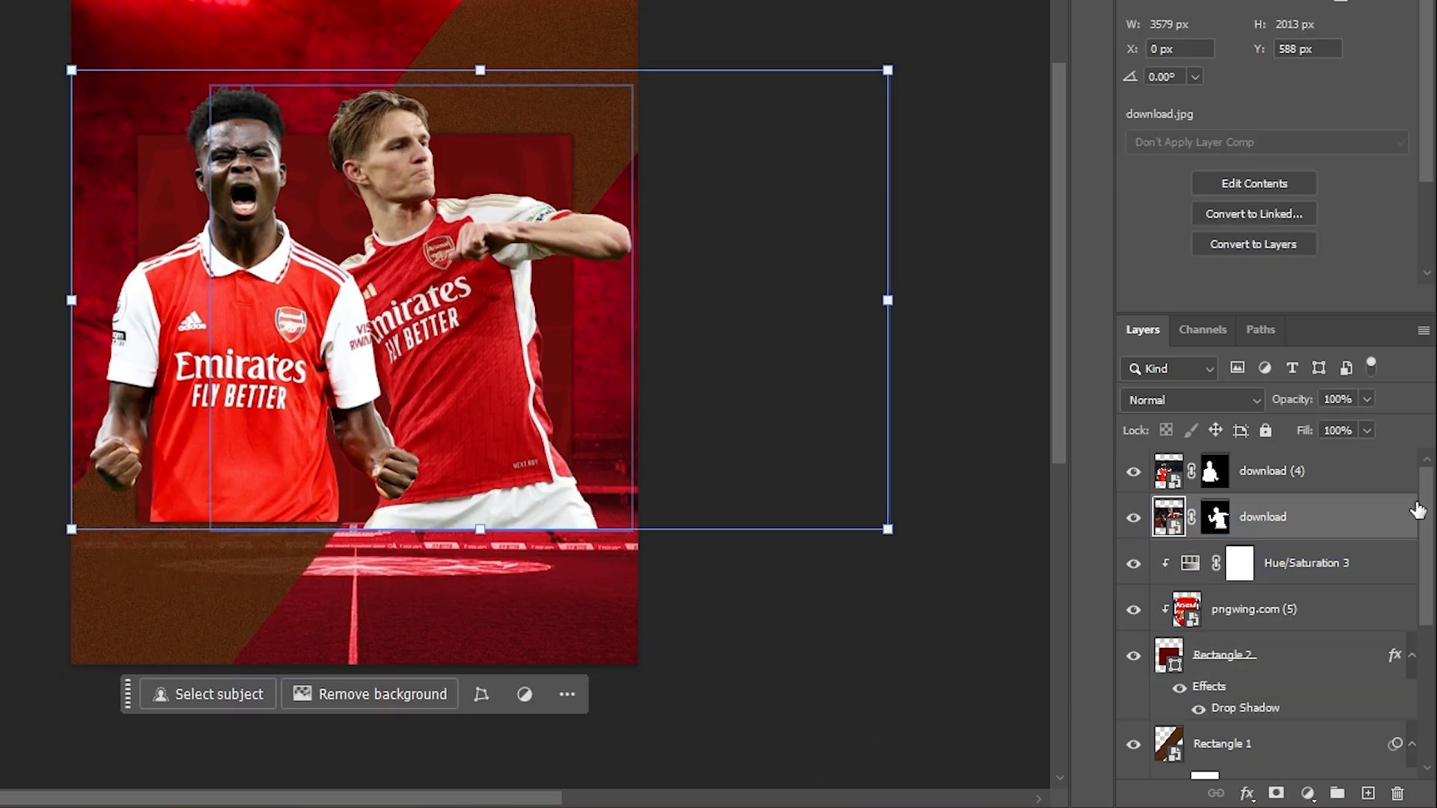
{"action": "right_click", "coordinate": [1307, 516]}
{"action": "mouse_move", "coordinate": [1311, 515]}
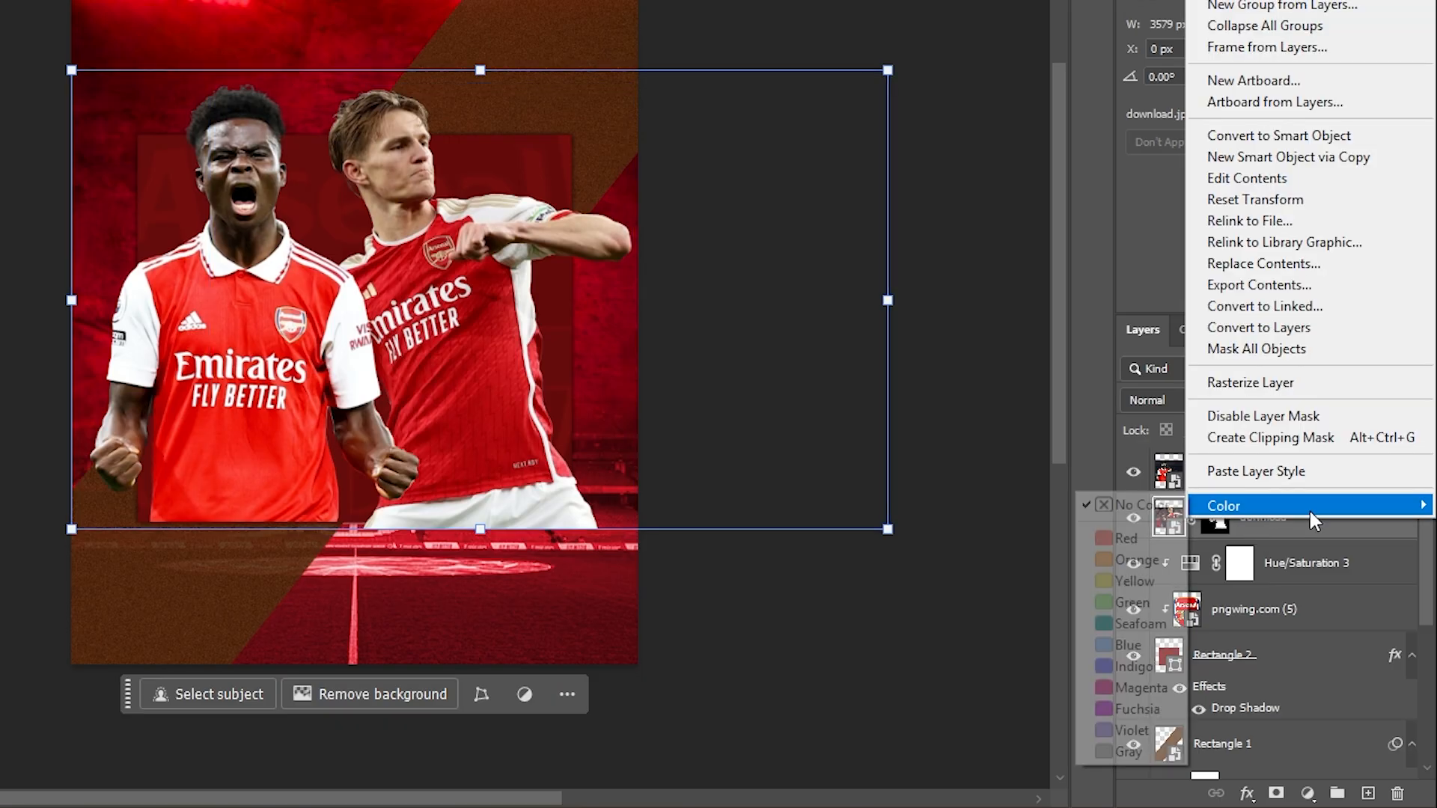
{"action": "left_click", "coordinate": [1257, 472]}
{"action": "left_click", "coordinate": [946, 610]}
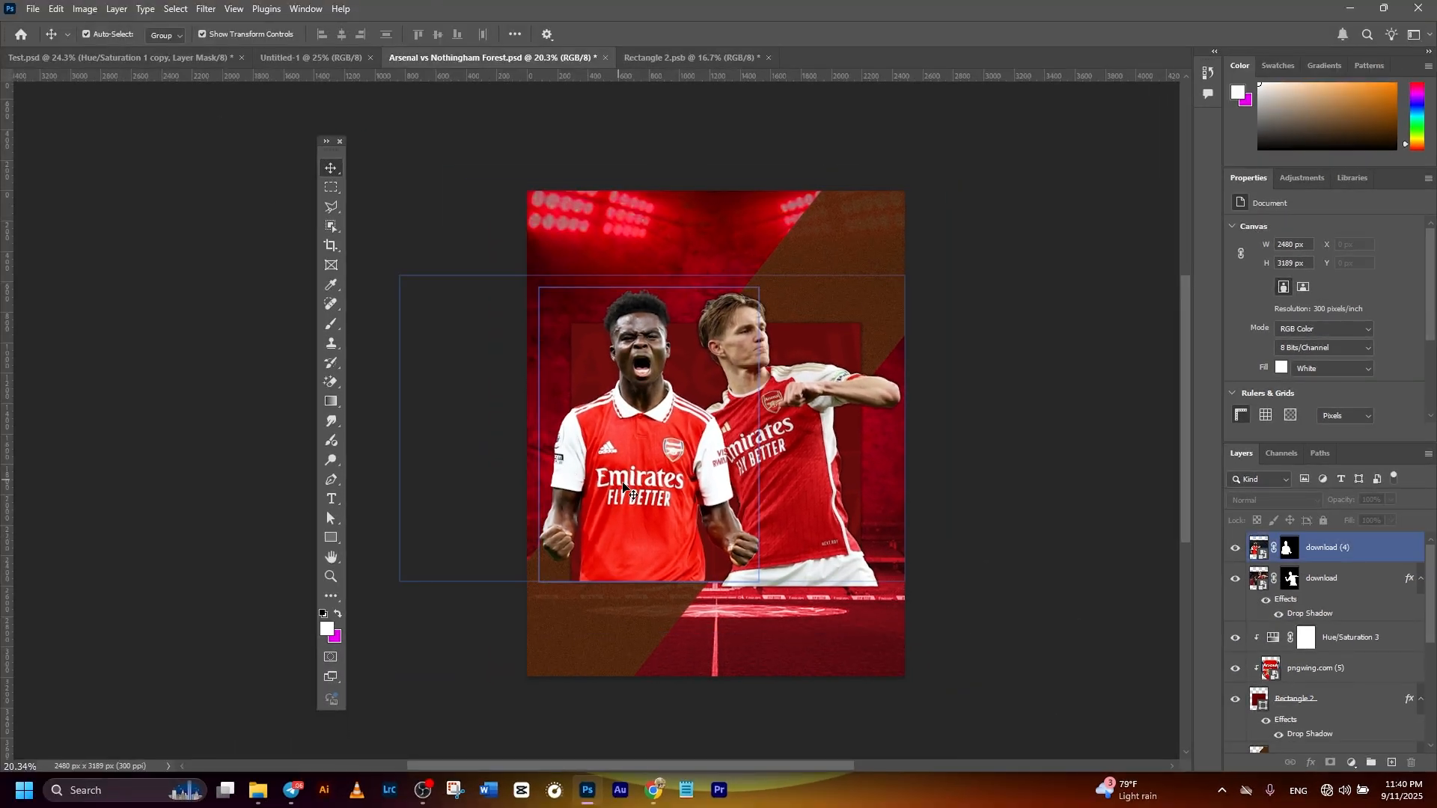
- Paste the copied drop shadow layer style onto the shouting player's download (4) layer
{"action": "left_click", "coordinate": [641, 447]}
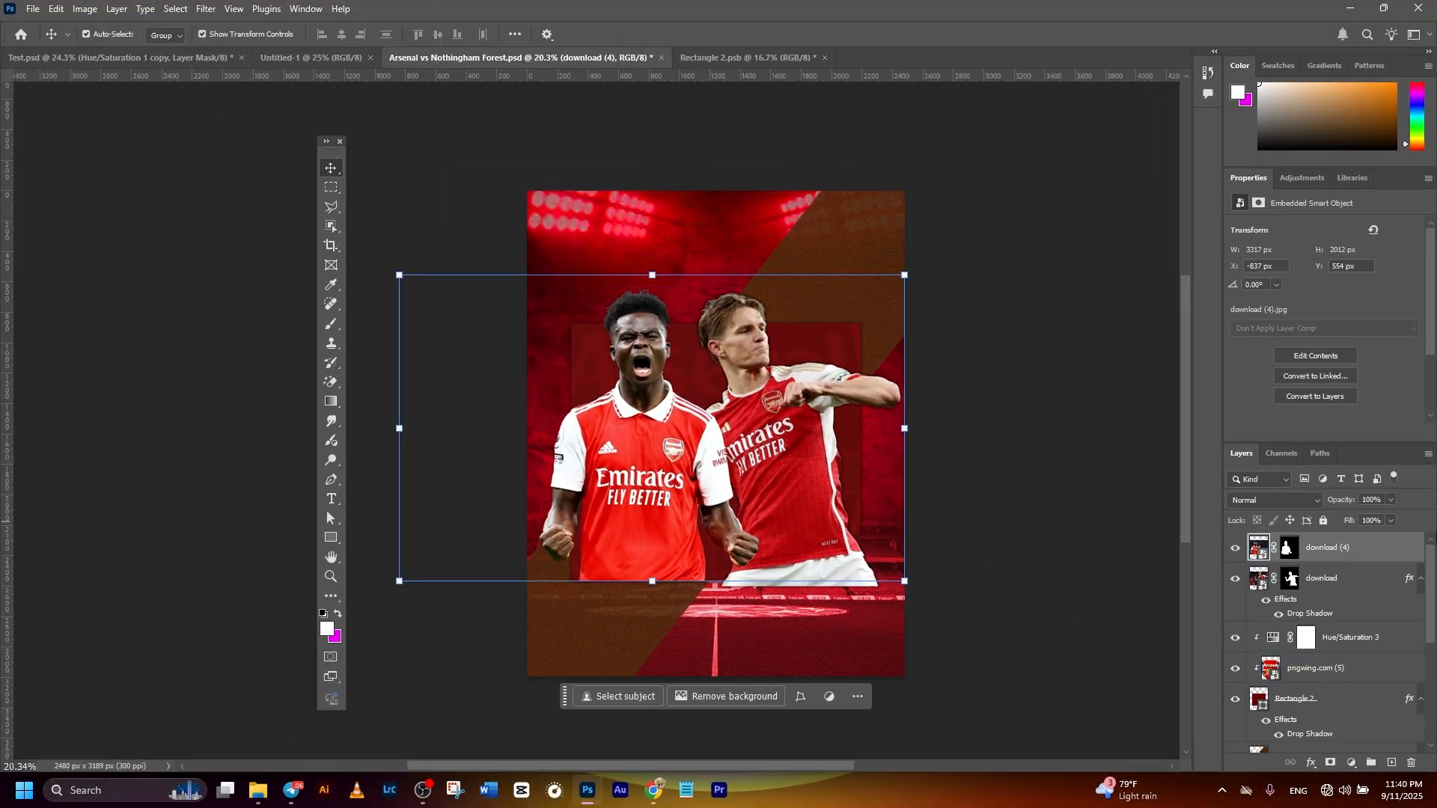
{"action": "right_click", "coordinate": [1360, 557]}
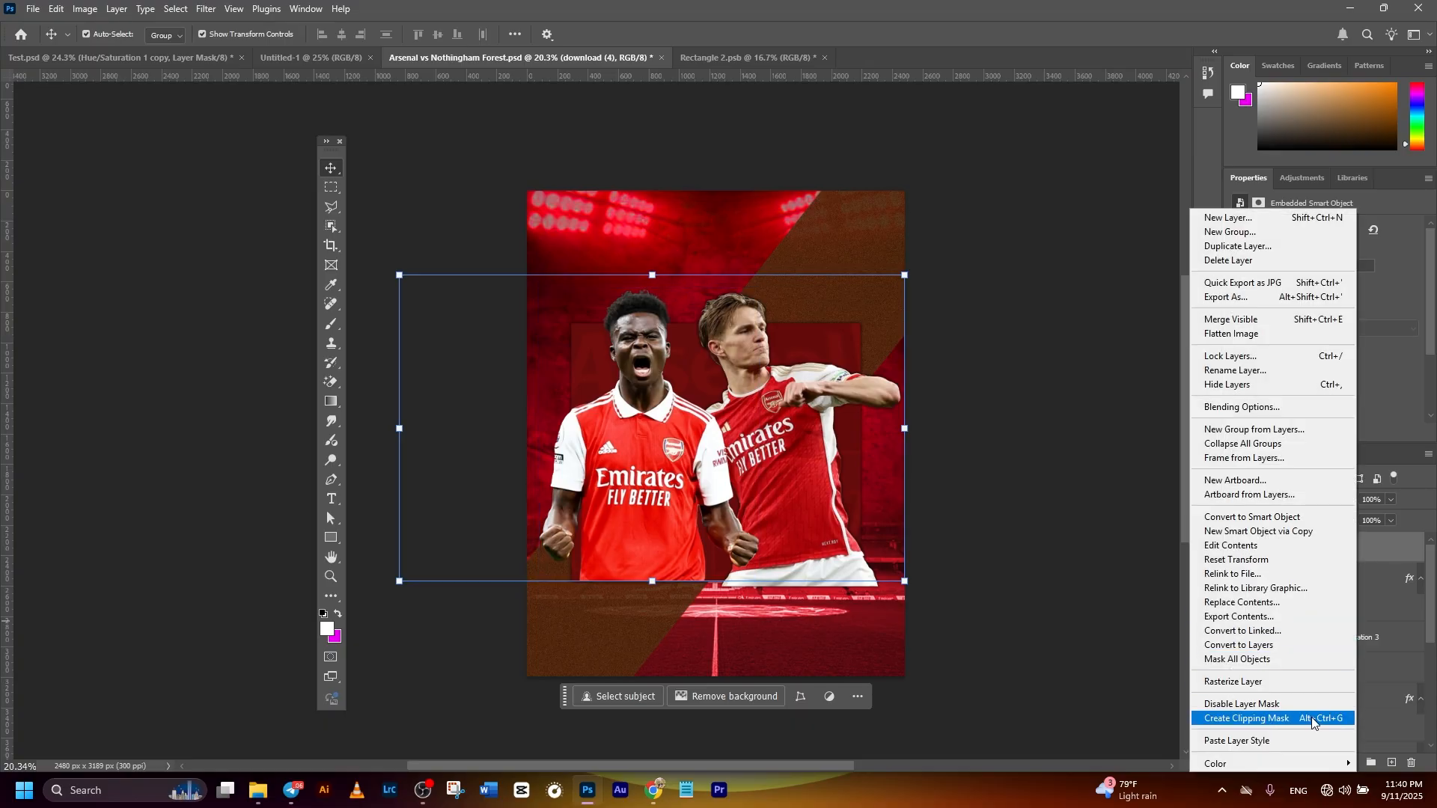
{"action": "left_click", "coordinate": [1247, 740]}
{"action": "left_click", "coordinate": [1089, 480]}
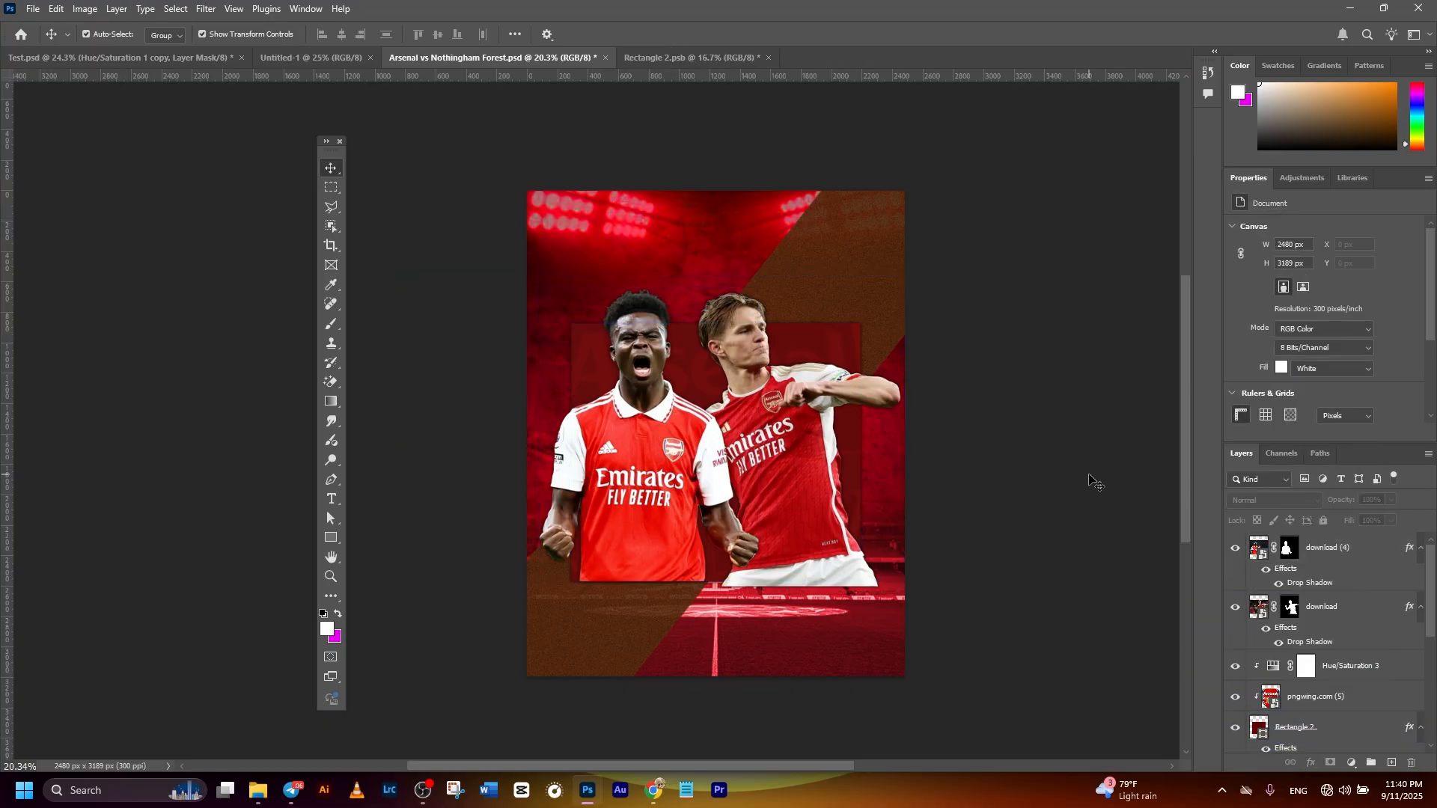
{"action": "left_click", "coordinate": [1078, 479]}
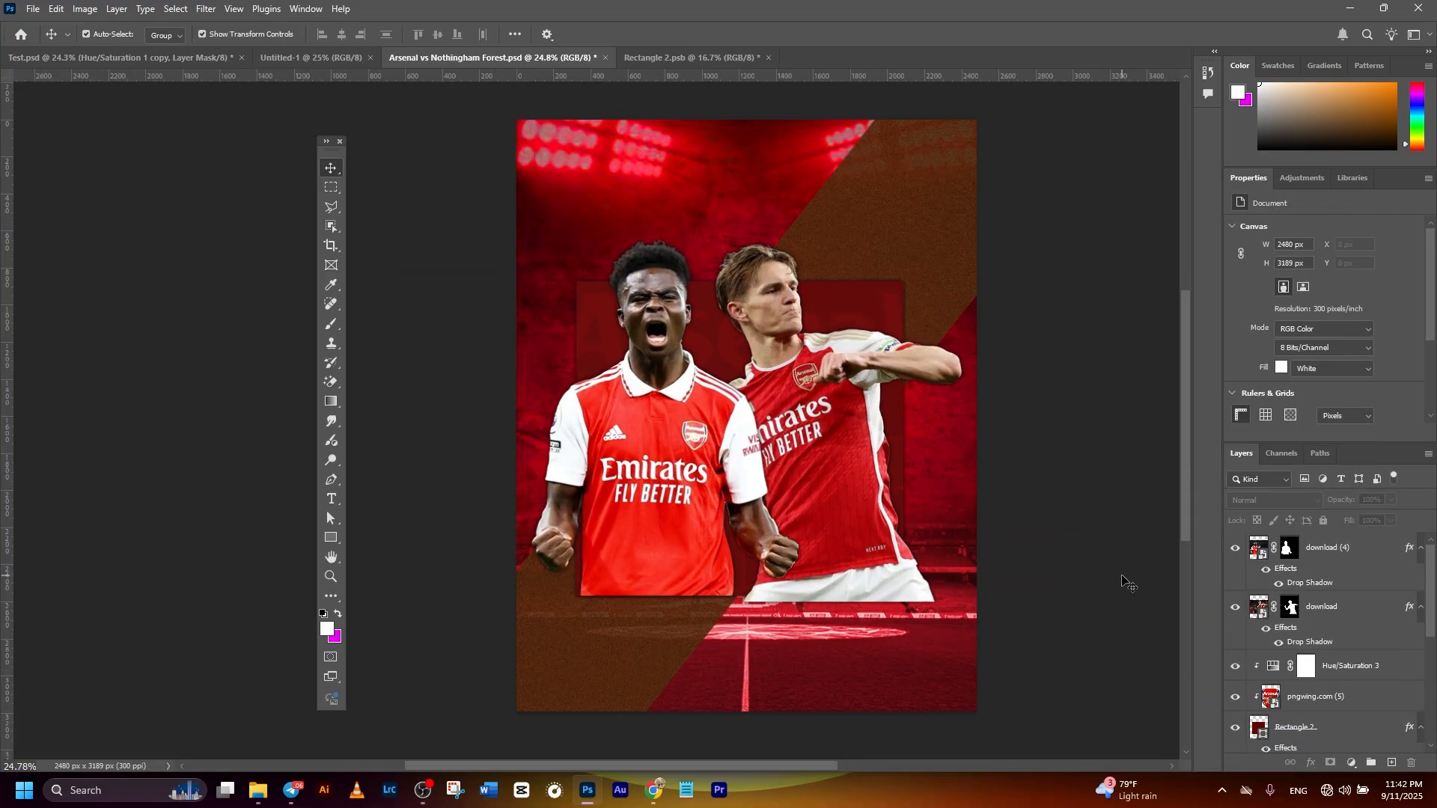
- Load the Rectangle 2 panel's outline as a selection and invert it to cover everything outside the panel
{"action": "left_click", "coordinate": [1262, 746]}
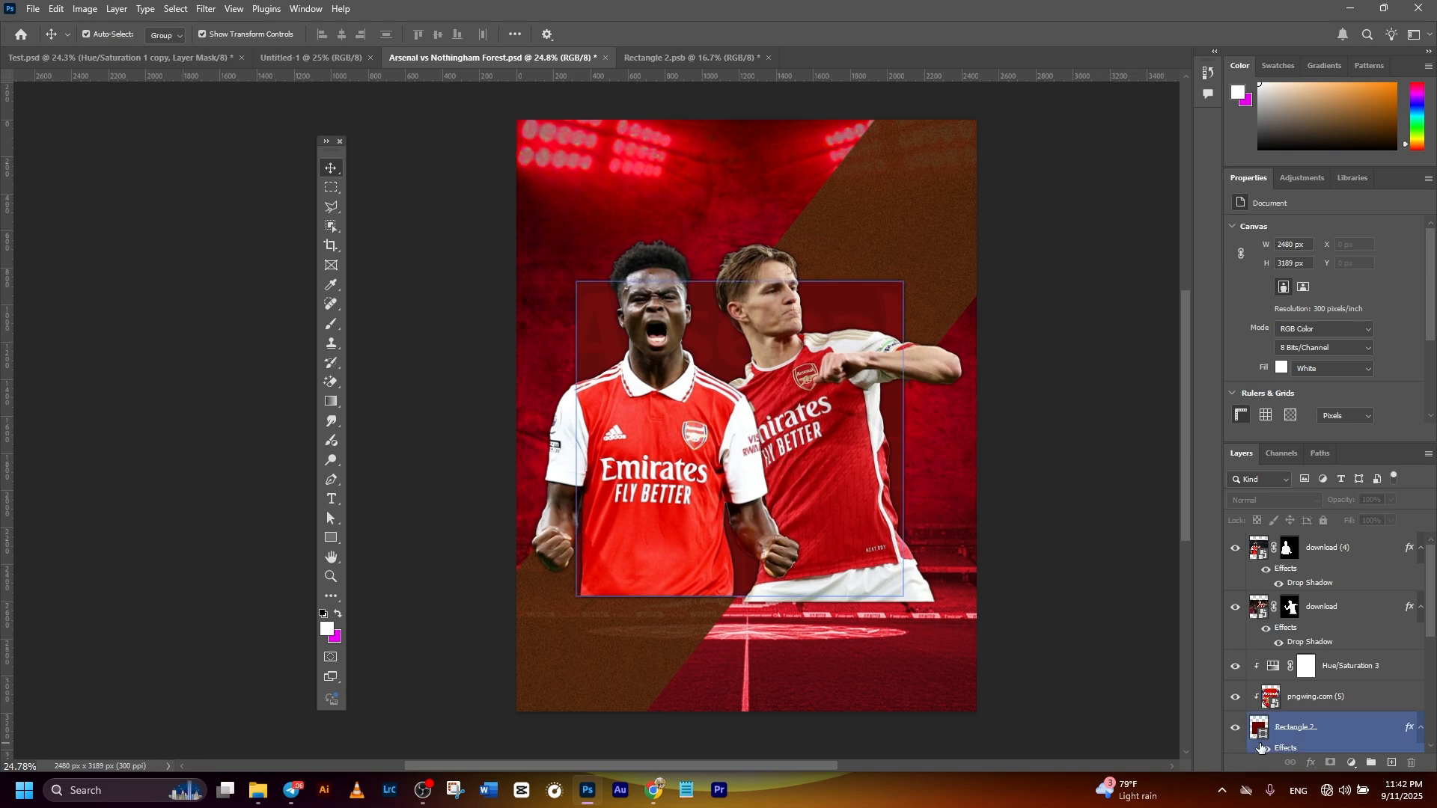
{"action": "left_click_drag", "start_coordinate": [1247, 724], "coordinate": [1256, 733]}
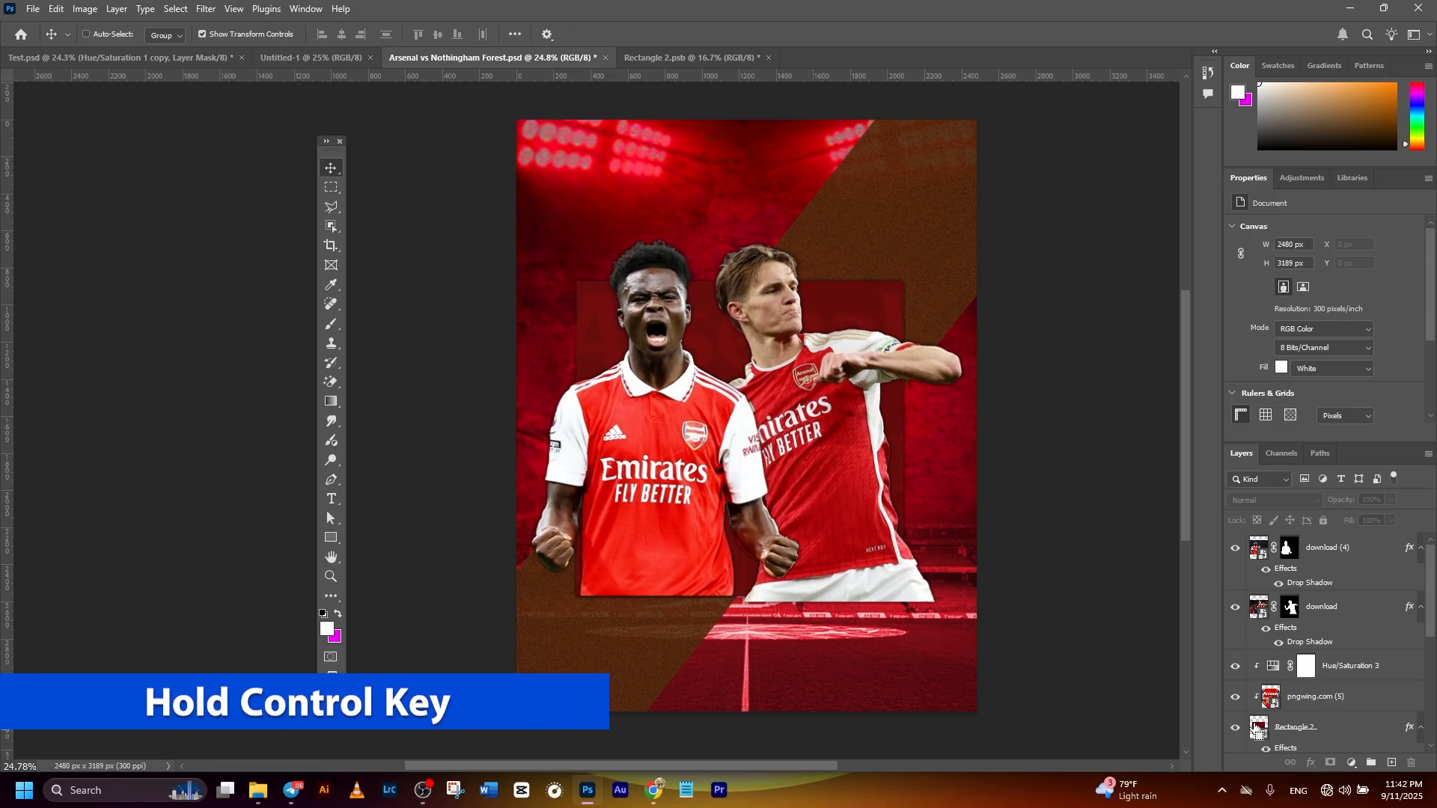
{"action": "left_click", "coordinate": [1260, 728], "text": "ctrl"}
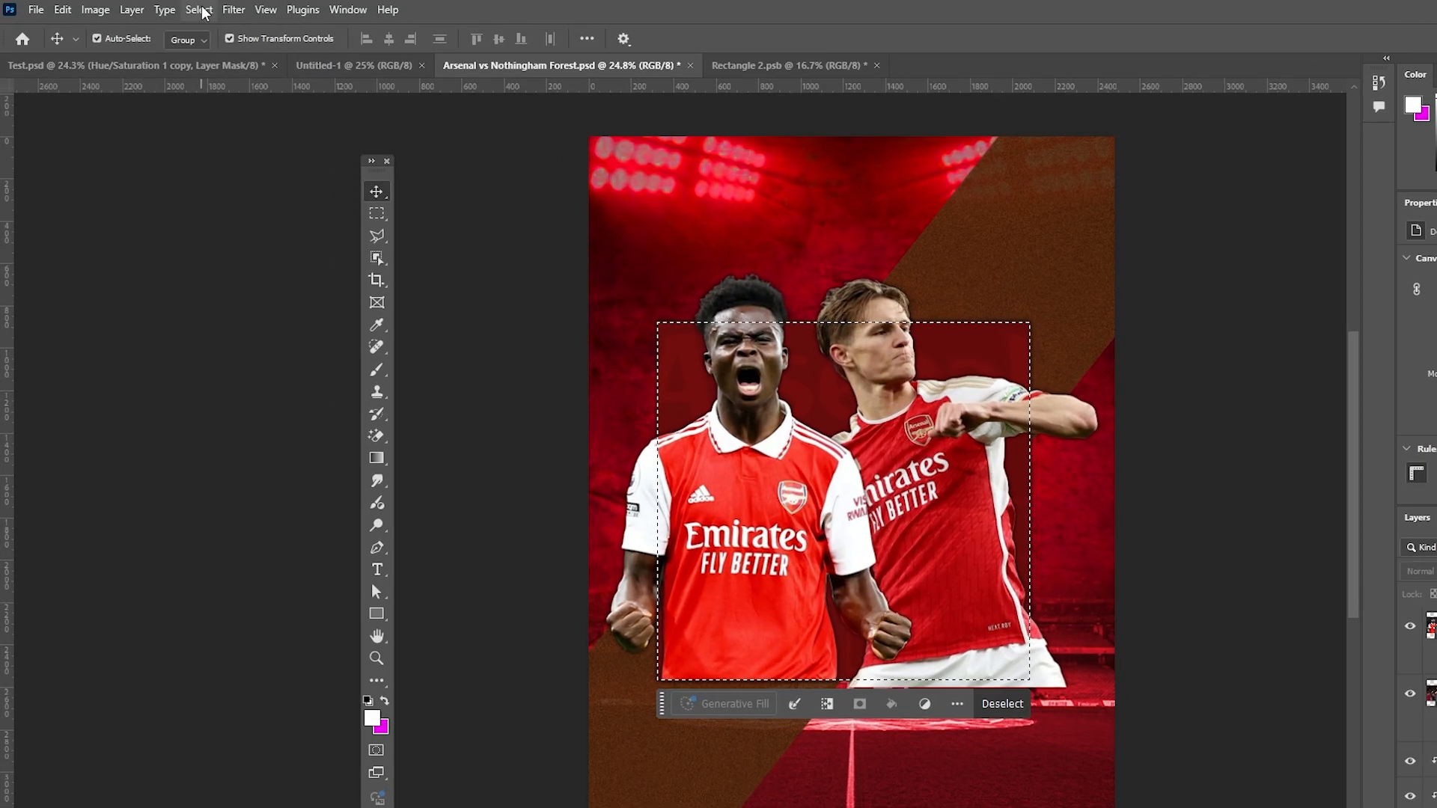
{"action": "left_click", "coordinate": [199, 9]}
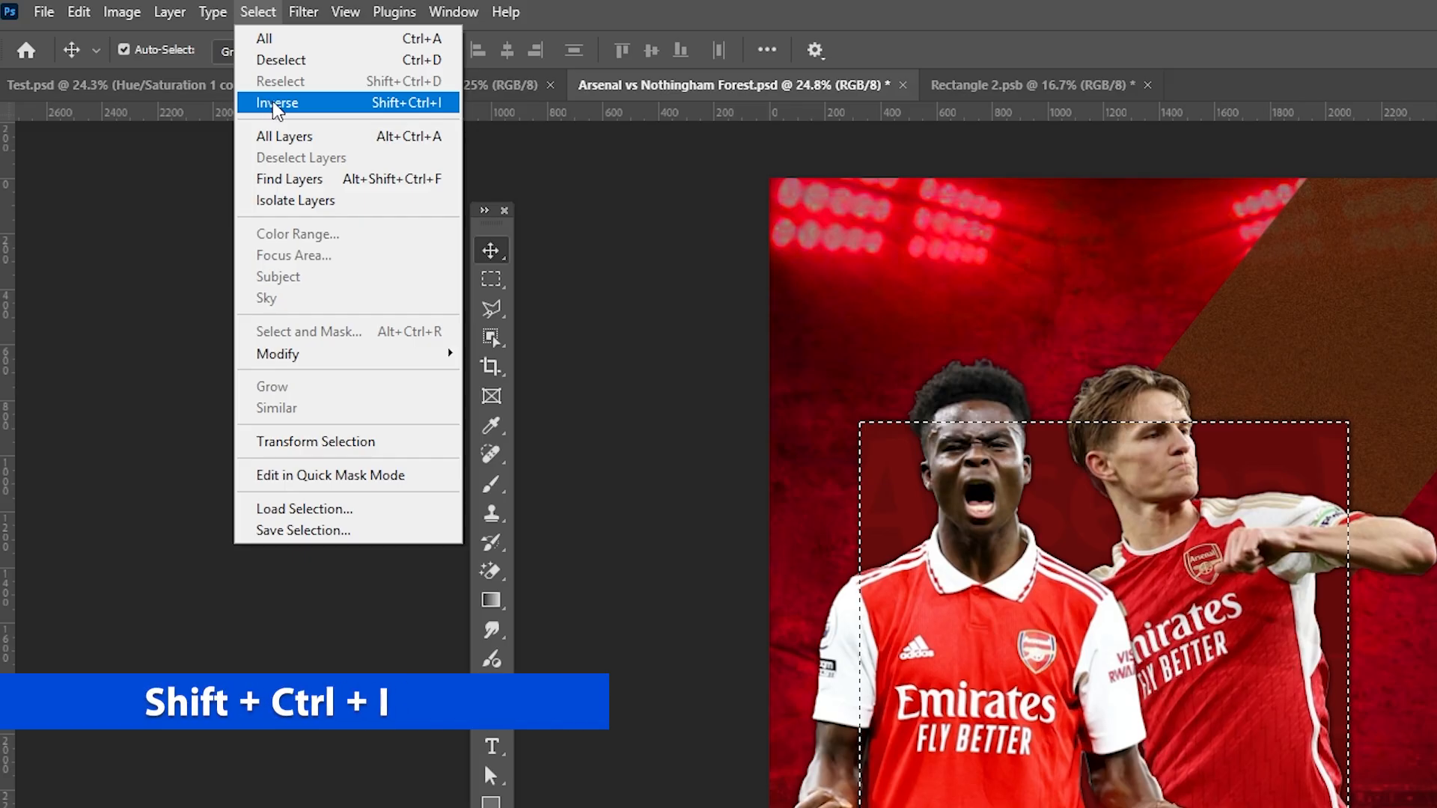
{"action": "left_click", "coordinate": [277, 105]}
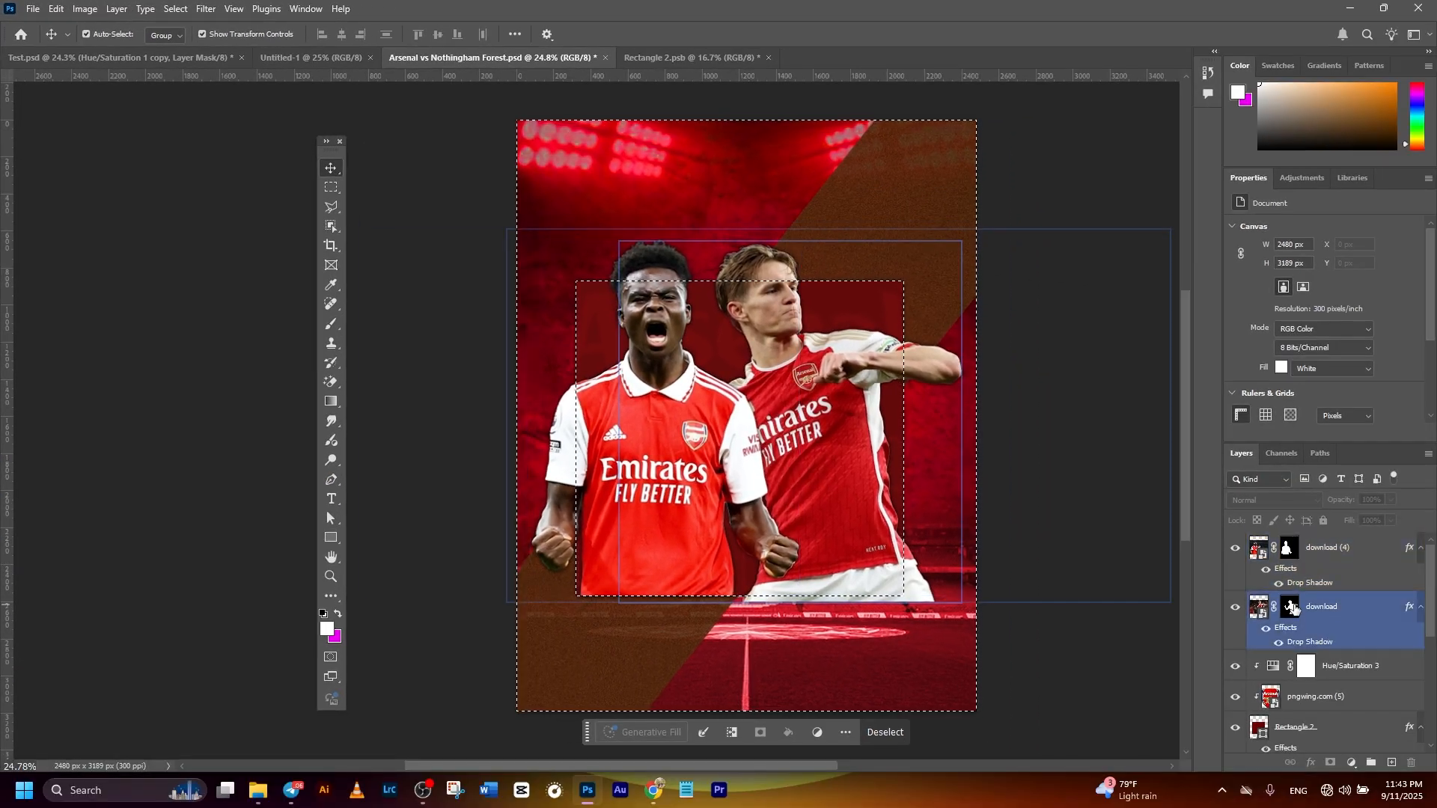
- Paint black (000000) at 80% brush opacity on the right-hand player's layer mask to hide his shorts below the panel's lower edge
{"action": "left_click", "coordinate": [1291, 609]}
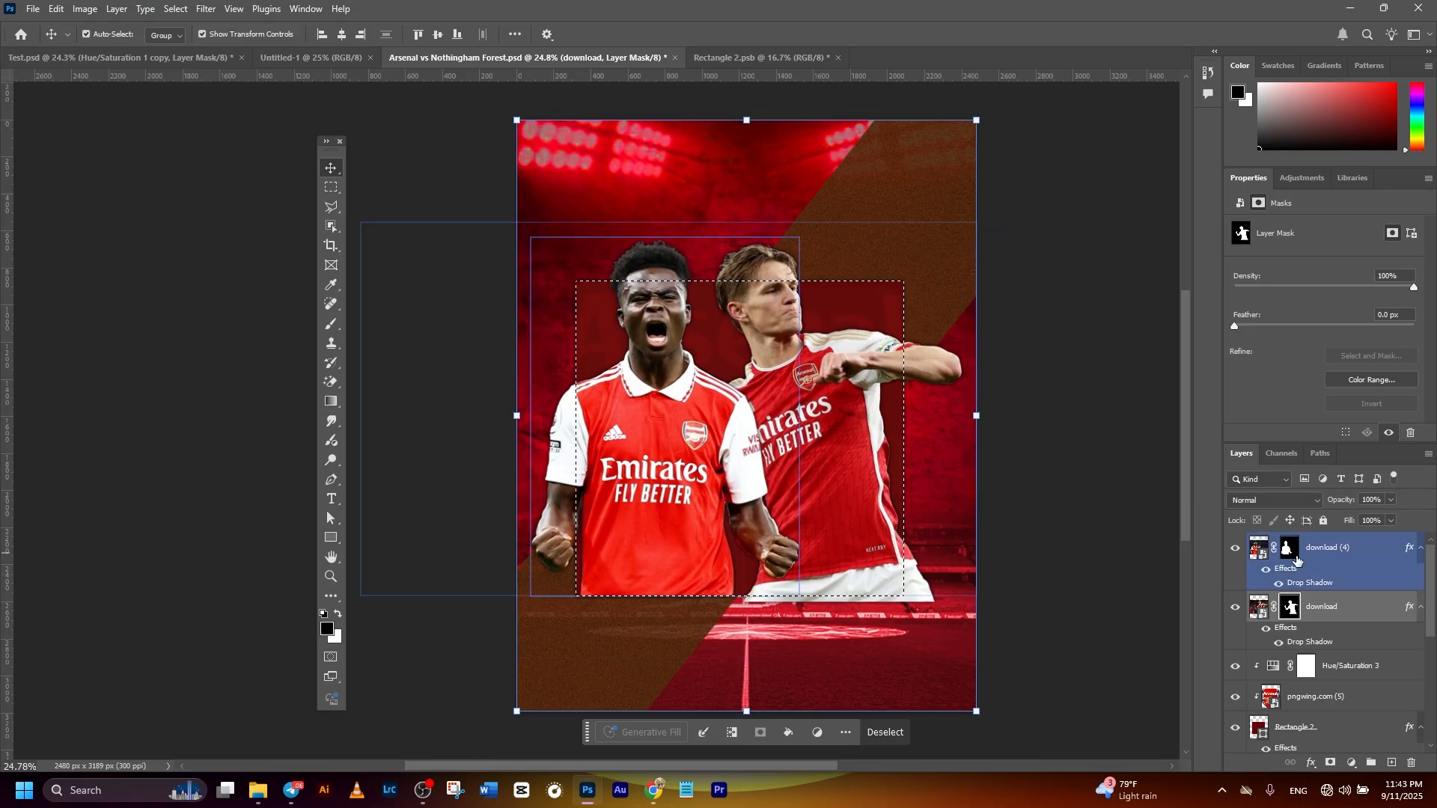
{"action": "left_click", "coordinate": [332, 324]}
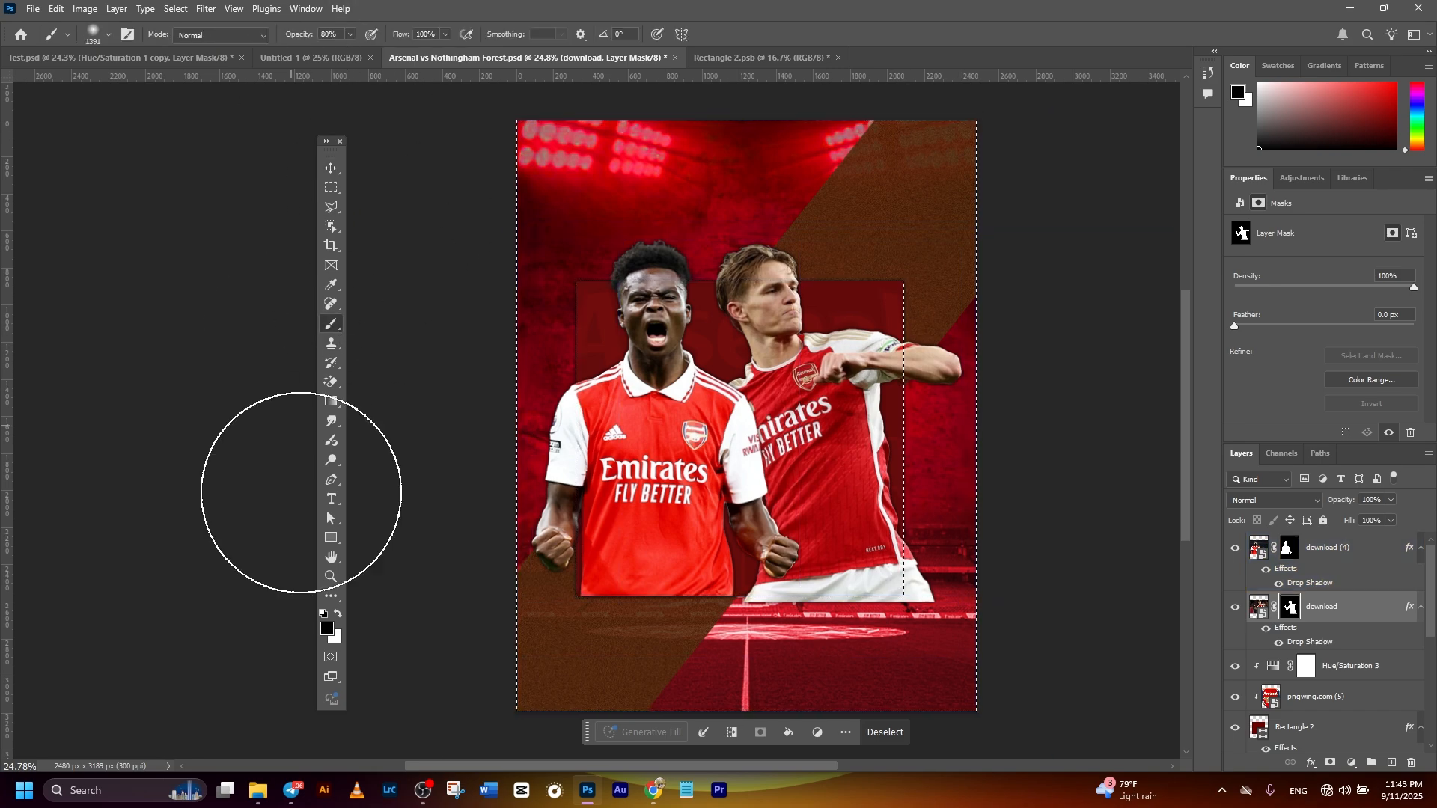
{"action": "left_click", "coordinate": [335, 33]}
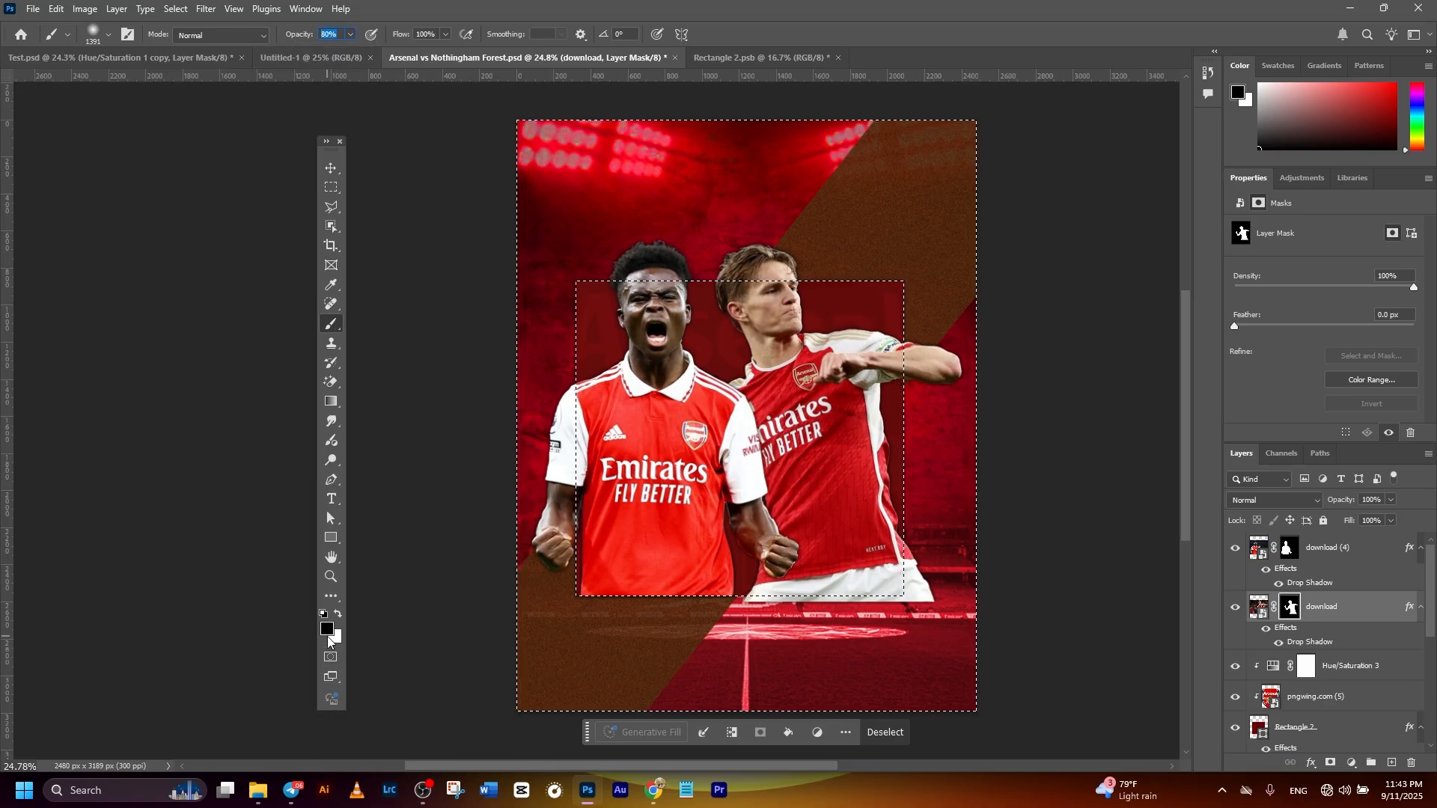
{"action": "left_click", "coordinate": [327, 629]}
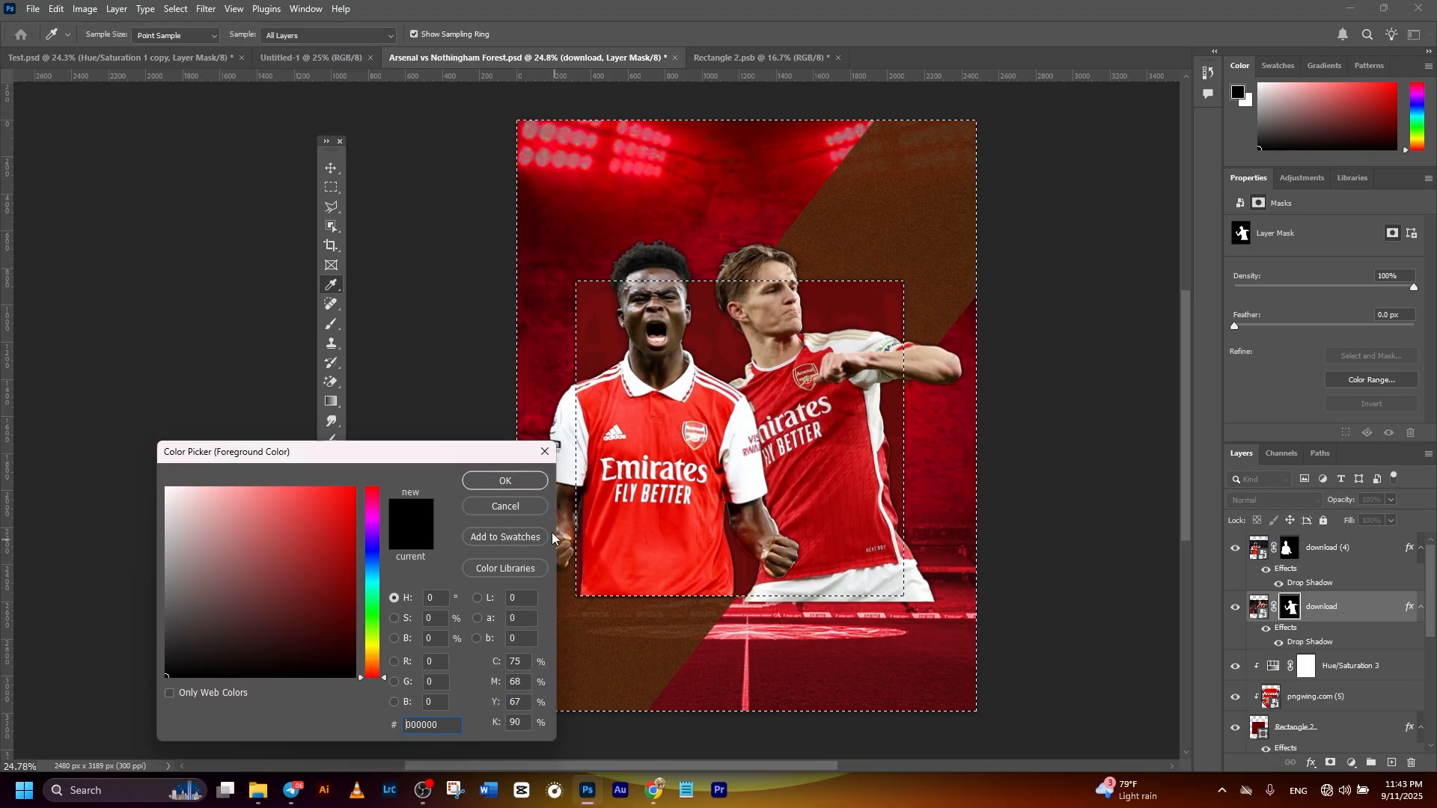
{"action": "left_click", "coordinate": [525, 483]}
{"action": "left_click_drag", "start_coordinate": [863, 598], "coordinate": [759, 598]}
{"action": "scroll", "coordinate": [826, 617], "scroll_direction": "up", "scroll_amount": 4}
{"action": "left_click_drag", "start_coordinate": [856, 638], "coordinate": [848, 604]}
{"action": "mouse_move", "coordinate": [654, 606]}
{"action": "left_mouse_down"}
{"action": "mouse_move", "coordinate": [1015, 564]}
{"action": "mouse_move", "coordinate": [658, 637]}
{"action": "mouse_move", "coordinate": [968, 576]}
{"action": "mouse_move", "coordinate": [979, 519]}
{"action": "mouse_move", "coordinate": [963, 619]}
{"action": "mouse_move", "coordinate": [972, 507]}
{"action": "mouse_move", "coordinate": [947, 594]}
{"action": "mouse_move", "coordinate": [972, 567]}
{"action": "mouse_move", "coordinate": [800, 636]}
{"action": "mouse_move", "coordinate": [719, 644]}
{"action": "mouse_move", "coordinate": [675, 622]}
{"action": "mouse_move", "coordinate": [944, 595]}
{"action": "mouse_move", "coordinate": [966, 579]}
{"action": "mouse_move", "coordinate": [987, 498]}
{"action": "mouse_move", "coordinate": [759, 631]}
{"action": "left_mouse_up"}
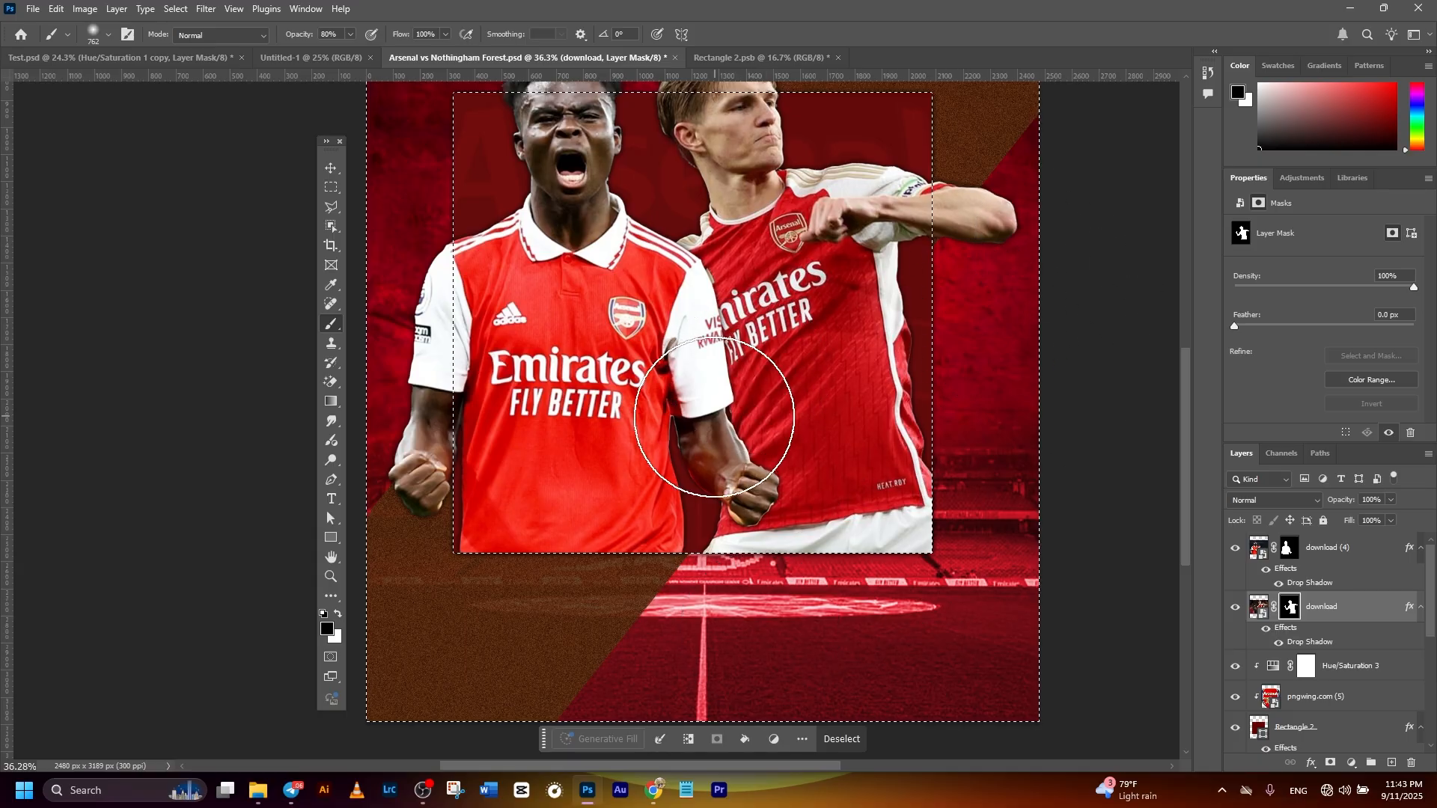
- Paint black on the shouting player's layer mask along the panel's lower edge to trim his shirt, and clear the selection
{"action": "scroll", "coordinate": [716, 416], "scroll_direction": "down", "scroll_amount": 4}
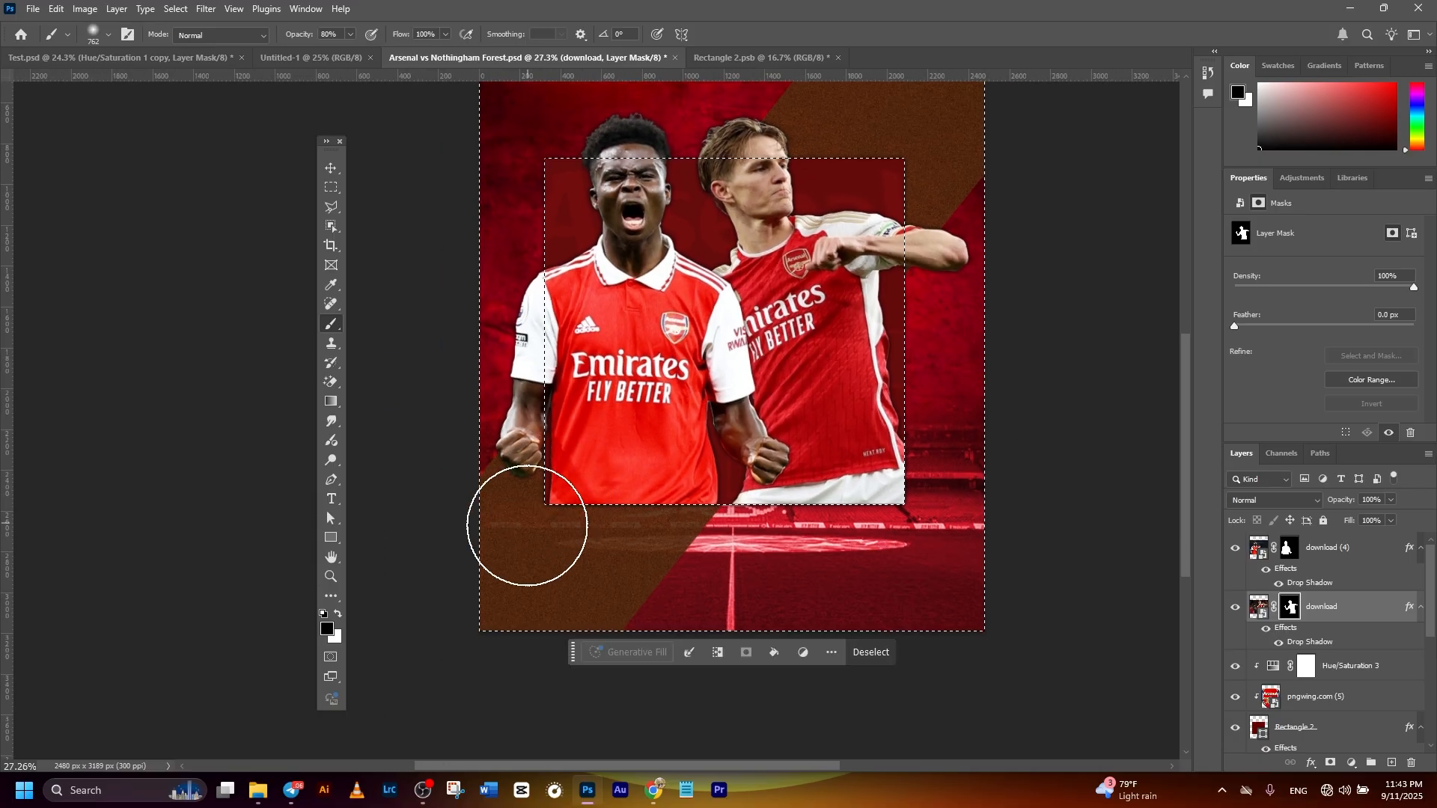
{"action": "scroll", "coordinate": [530, 515], "scroll_direction": "up", "scroll_amount": 2}
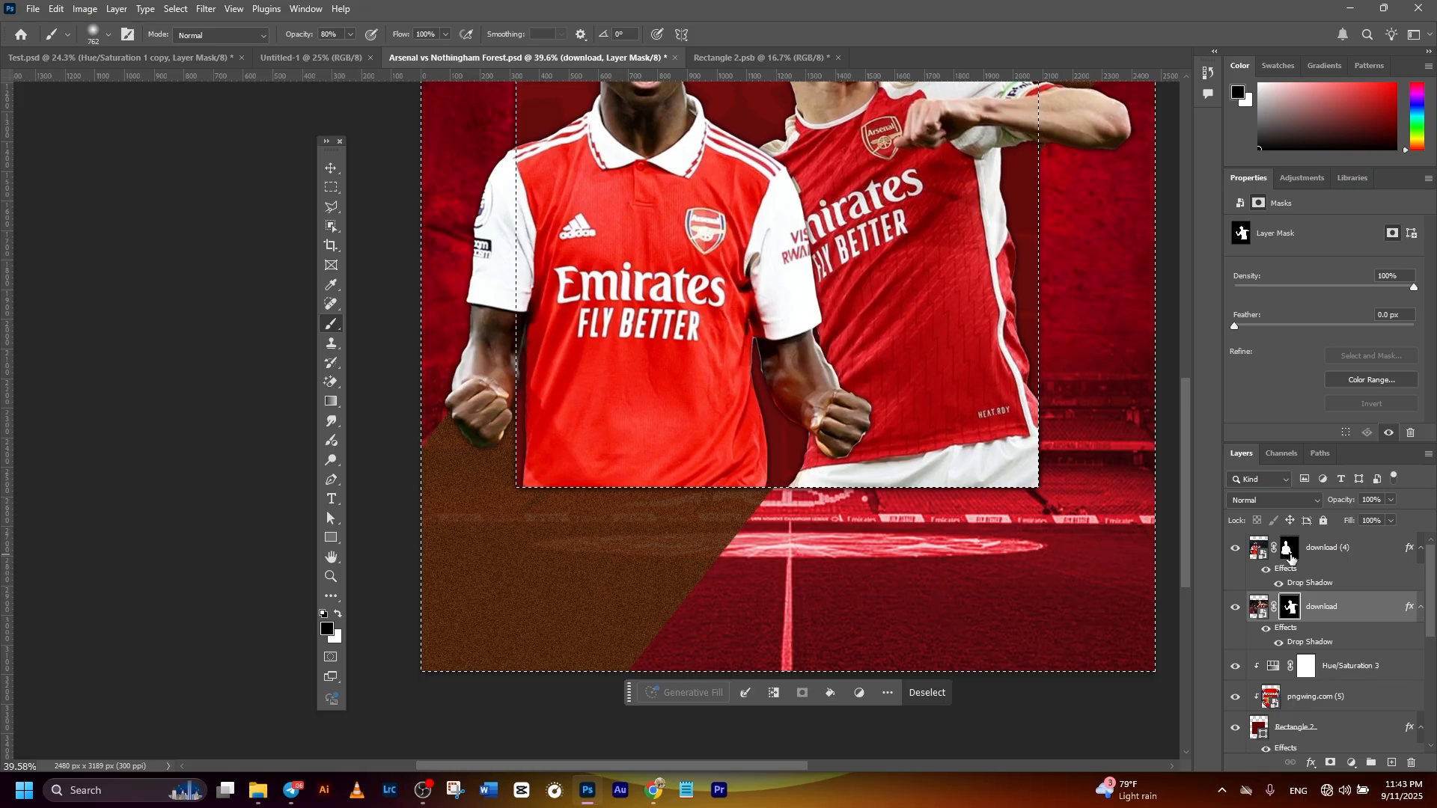
{"action": "left_click", "coordinate": [1290, 557]}
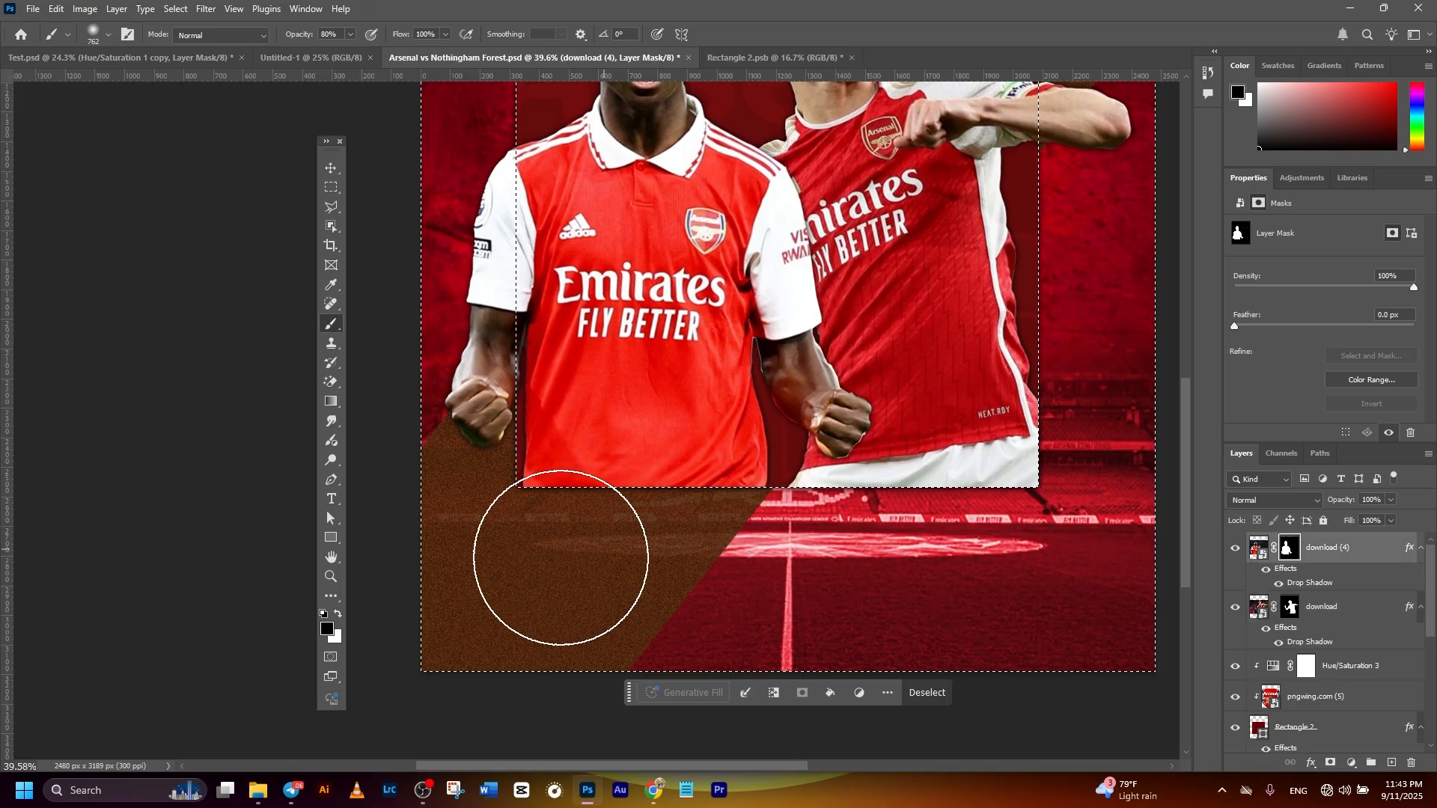
{"action": "scroll", "coordinate": [953, 529], "scroll_direction": "down", "scroll_amount": 3}
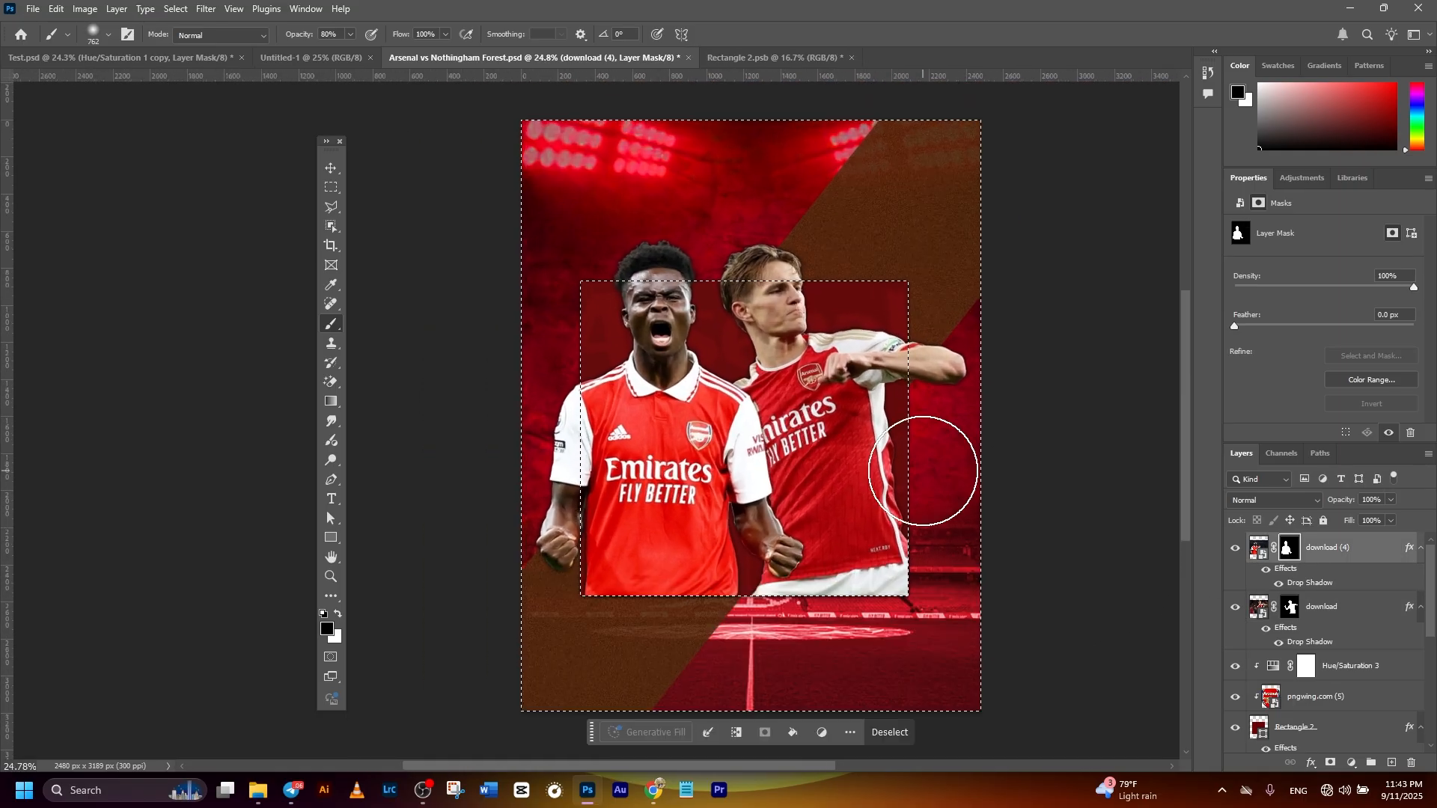
{"action": "key", "text": "ctrl+d"}
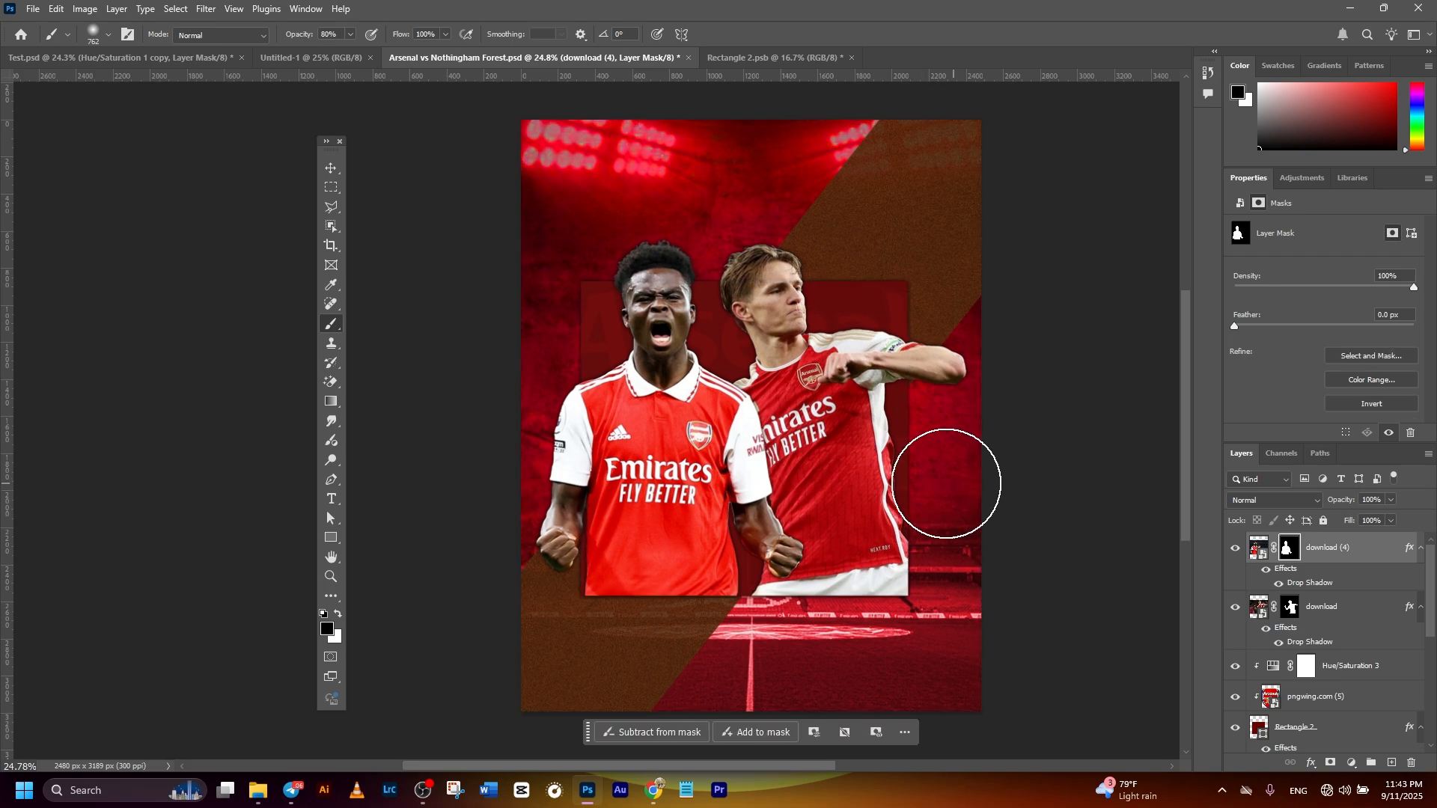
- Place download (7).jpg from folder 5 above the download (4) layer and mask it down to the kicking player and ball
{"action": "left_click", "coordinate": [331, 168]}
{"action": "scroll", "coordinate": [1153, 563], "scroll_direction": "down", "scroll_amount": 1}
{"action": "left_click", "coordinate": [1341, 547]}
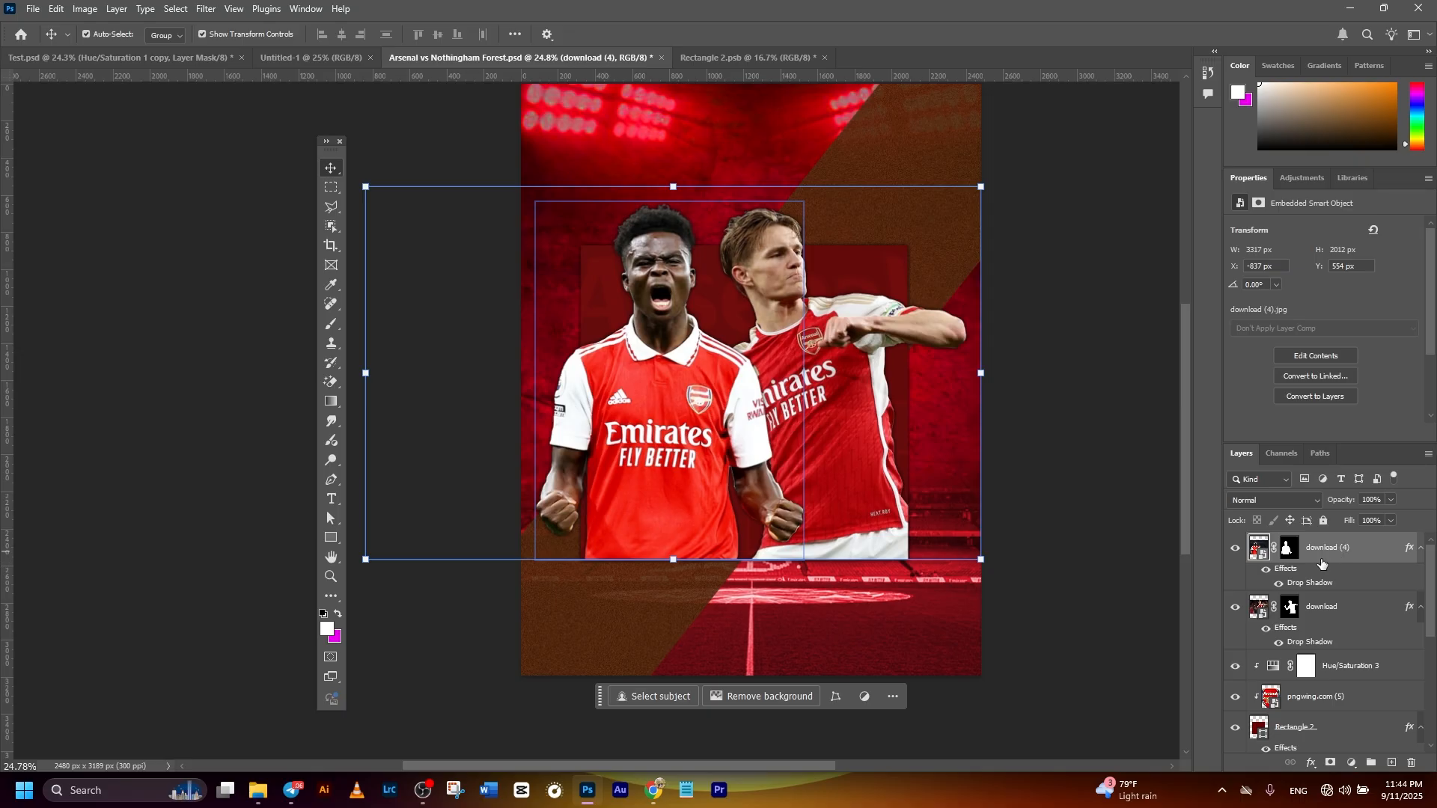
{"action": "mouse_move", "coordinate": [265, 793]}
{"action": "left_click", "coordinate": [97, 722]}
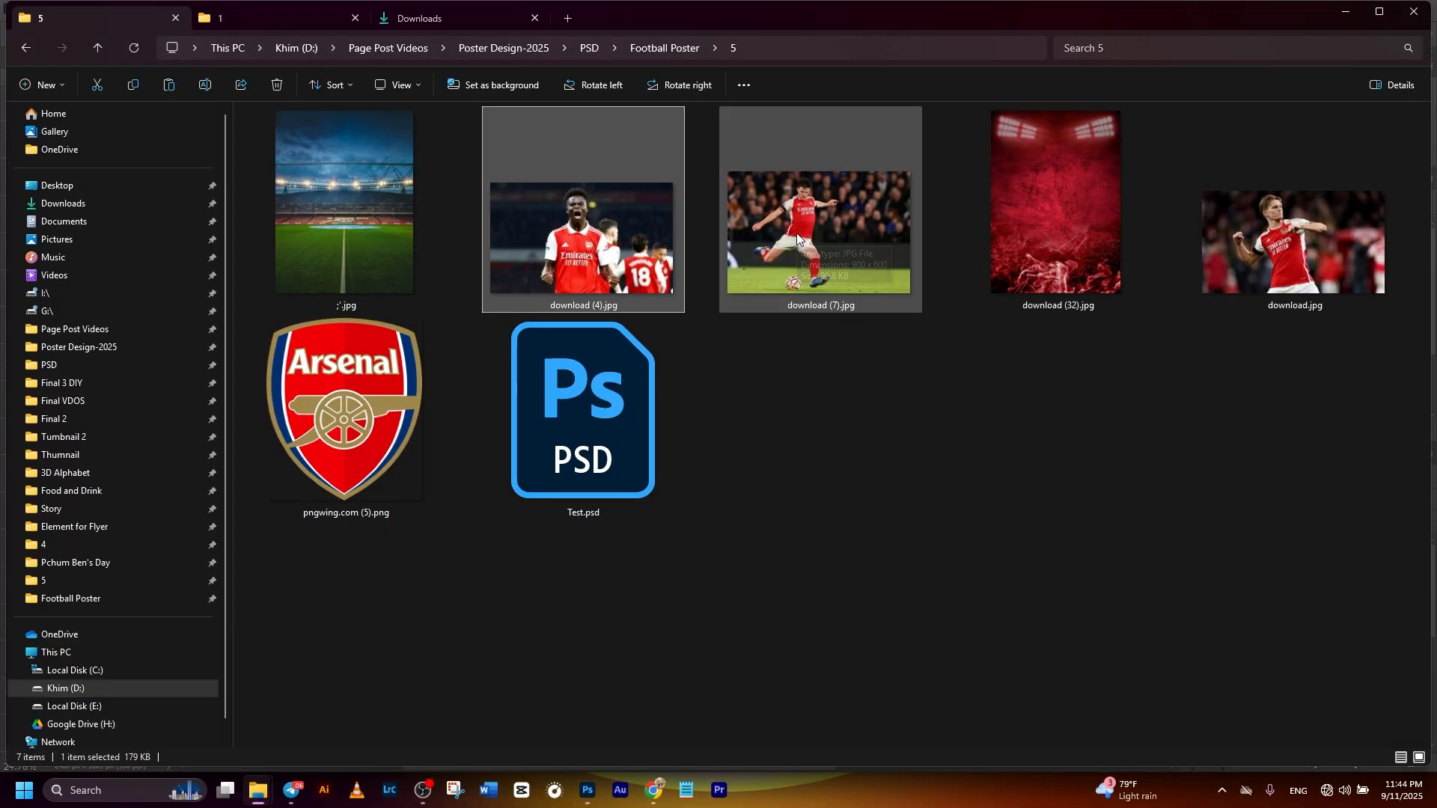
{"action": "left_click_drag", "start_coordinate": [796, 232], "coordinate": [818, 546]}
{"action": "scroll", "coordinate": [818, 546], "scroll_direction": "down", "scroll_amount": 1}
{"action": "left_click_drag", "start_coordinate": [868, 322], "coordinate": [905, 425]}
{"action": "left_click", "coordinate": [742, 34]}
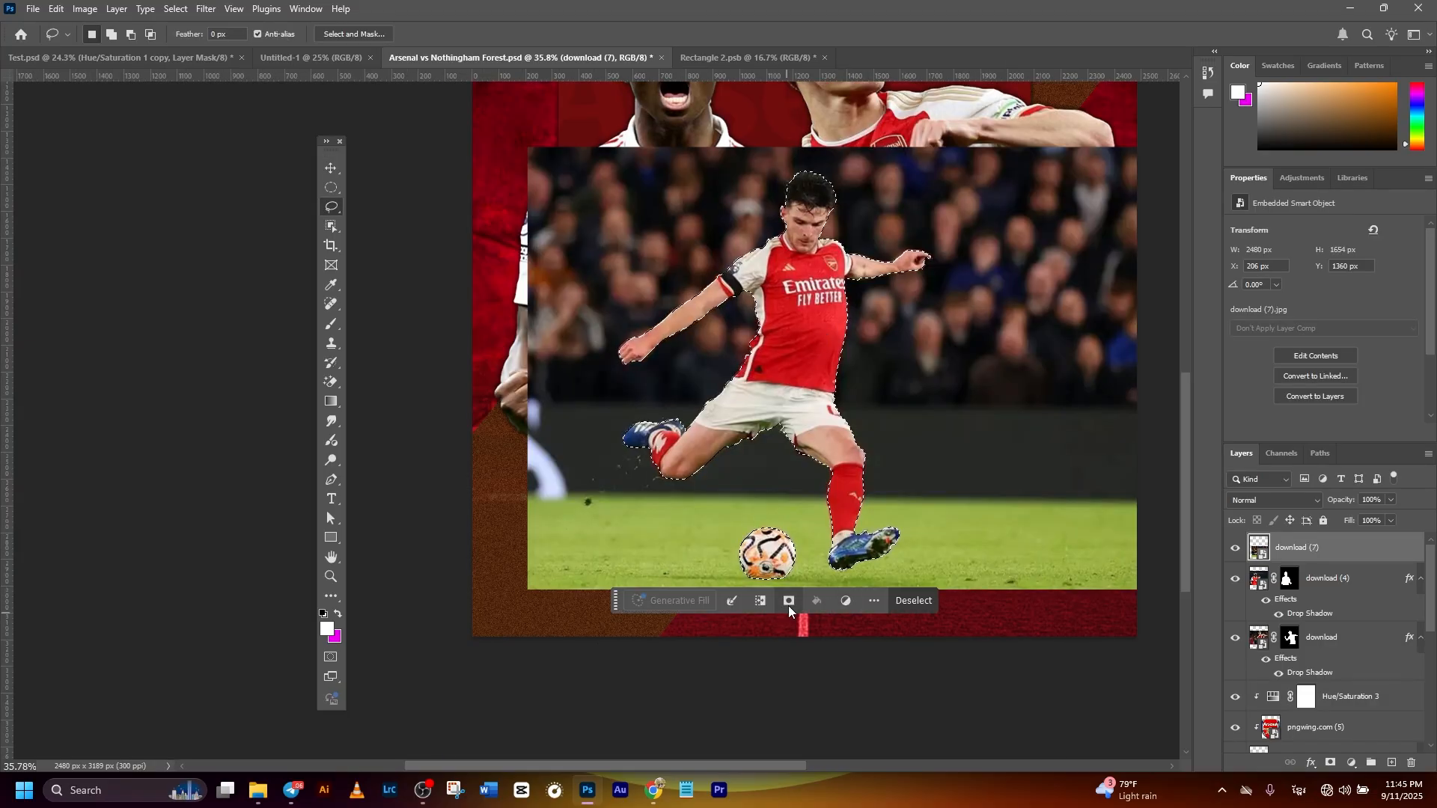
{"action": "left_click", "coordinate": [789, 604]}
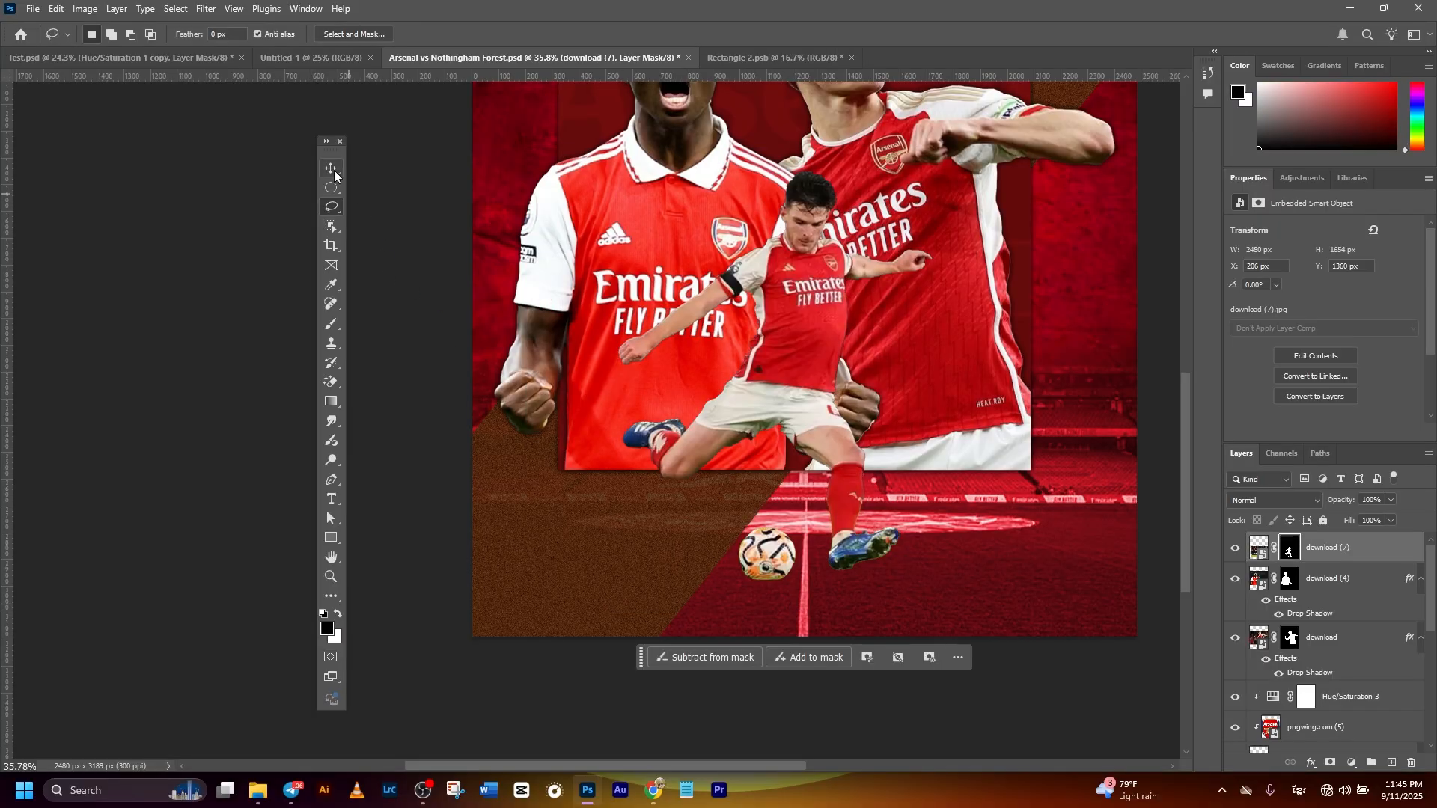
- Enlarge the kicking player's layer to about 2614 x 1743 px and position him in front of the others at the poster's lower centre
{"action": "left_click", "coordinate": [333, 176]}
{"action": "scroll", "coordinate": [805, 345], "scroll_direction": "down", "scroll_amount": 5}
{"action": "left_click", "coordinate": [901, 627]}
{"action": "left_click_drag", "start_coordinate": [1048, 491], "coordinate": [981, 558]}
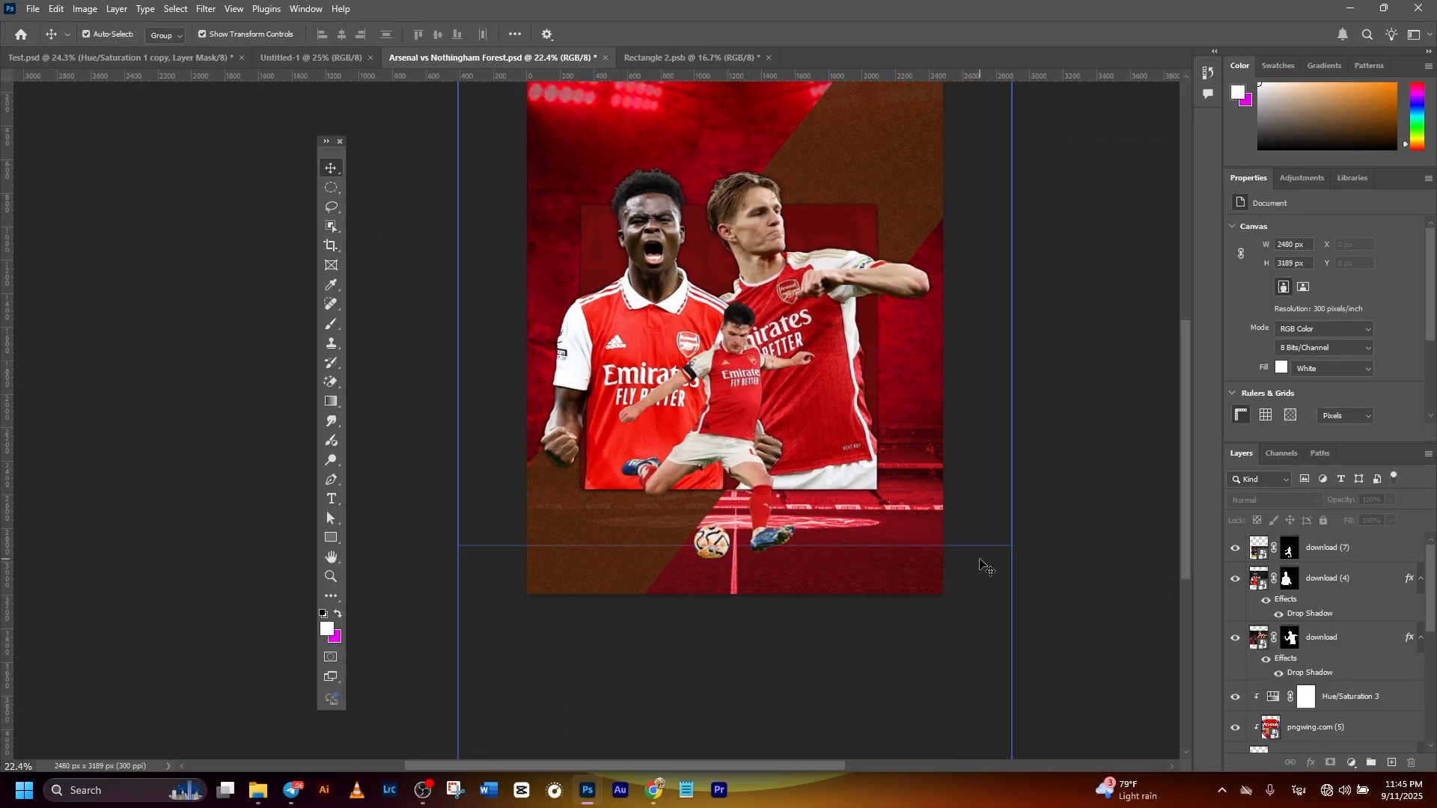
{"action": "scroll", "coordinate": [981, 558], "scroll_direction": "down", "scroll_amount": 2}
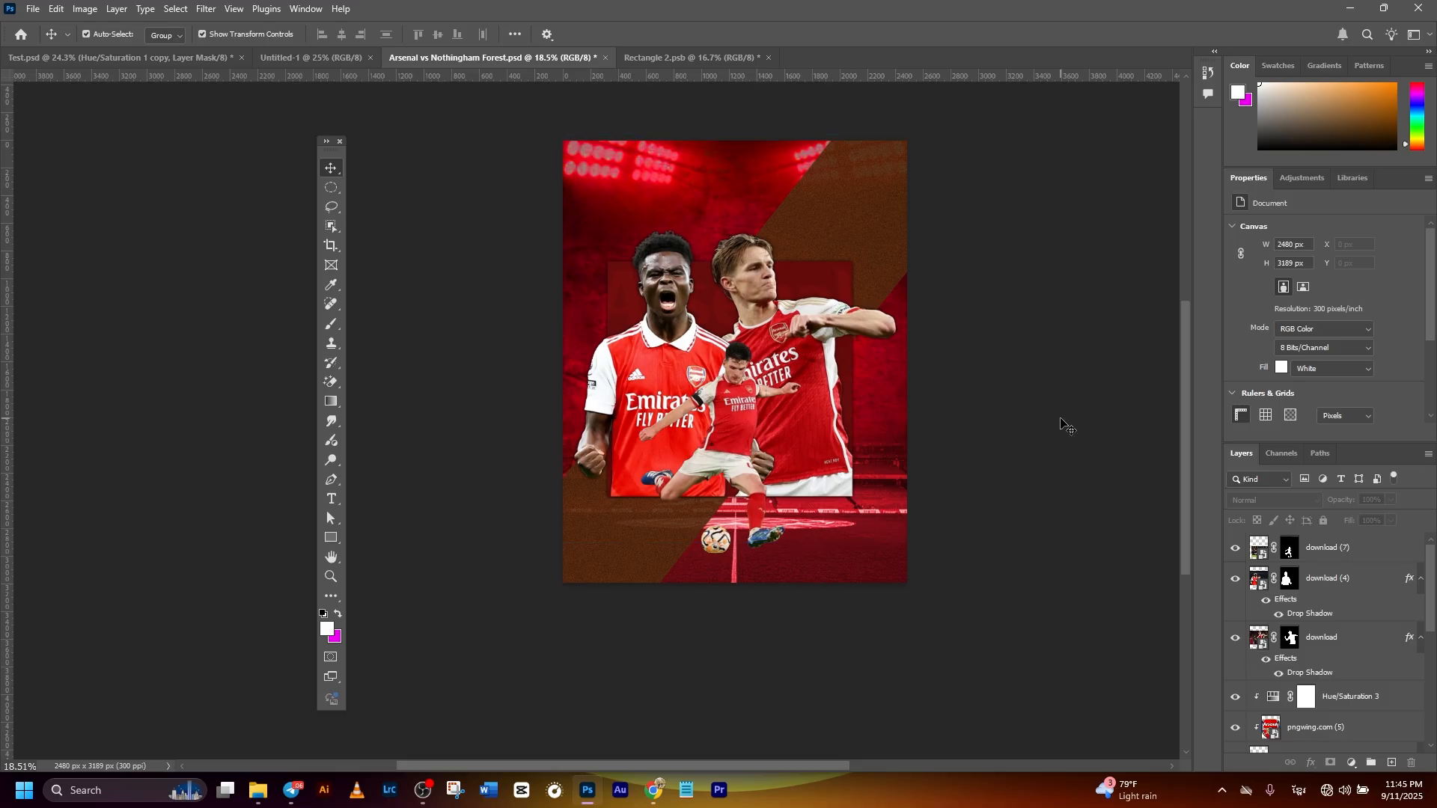
{"action": "scroll", "coordinate": [1025, 390], "scroll_direction": "up", "scroll_amount": 2}
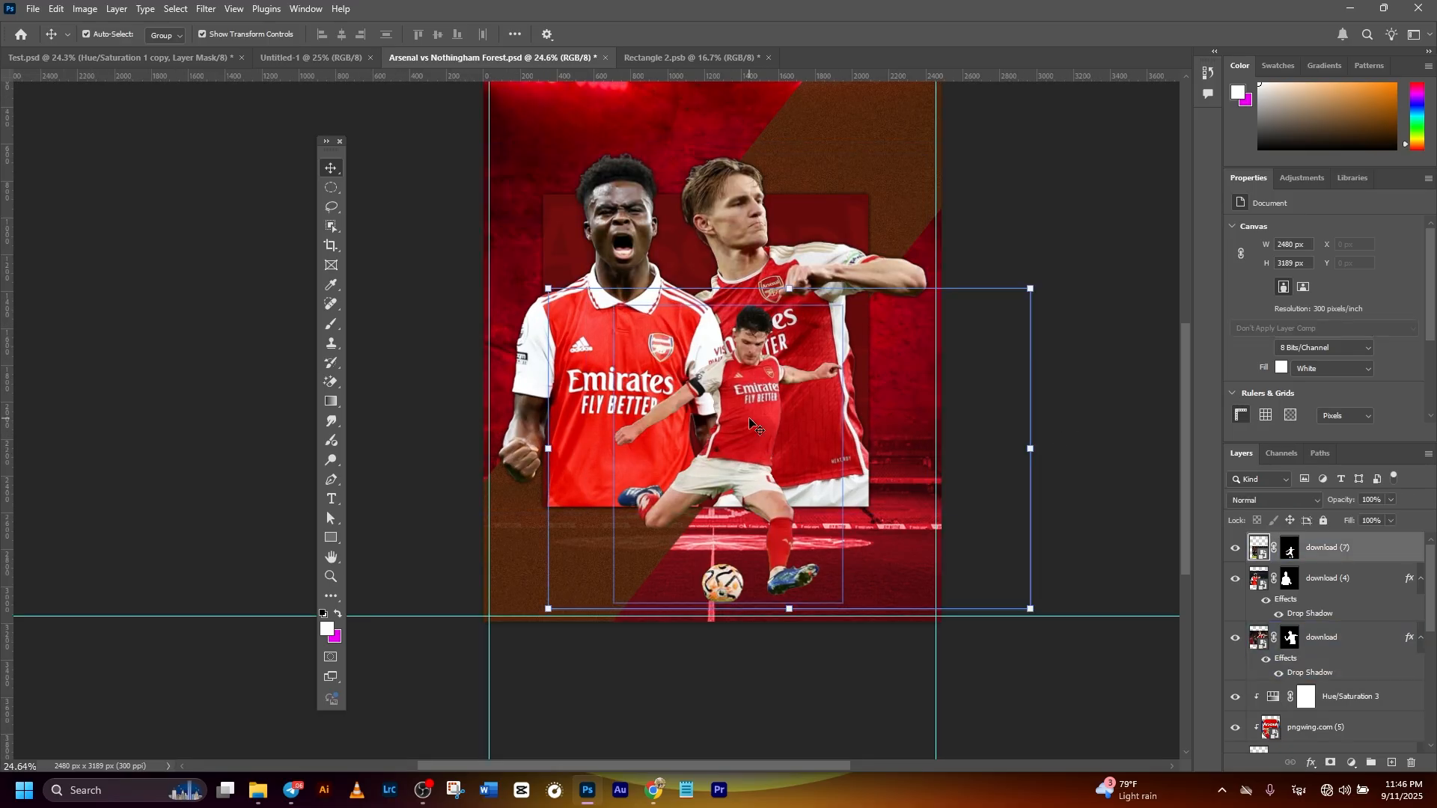
- Add a new empty layer and place it directly below the kicking player's download (7) layer
{"action": "left_click", "coordinate": [741, 486]}
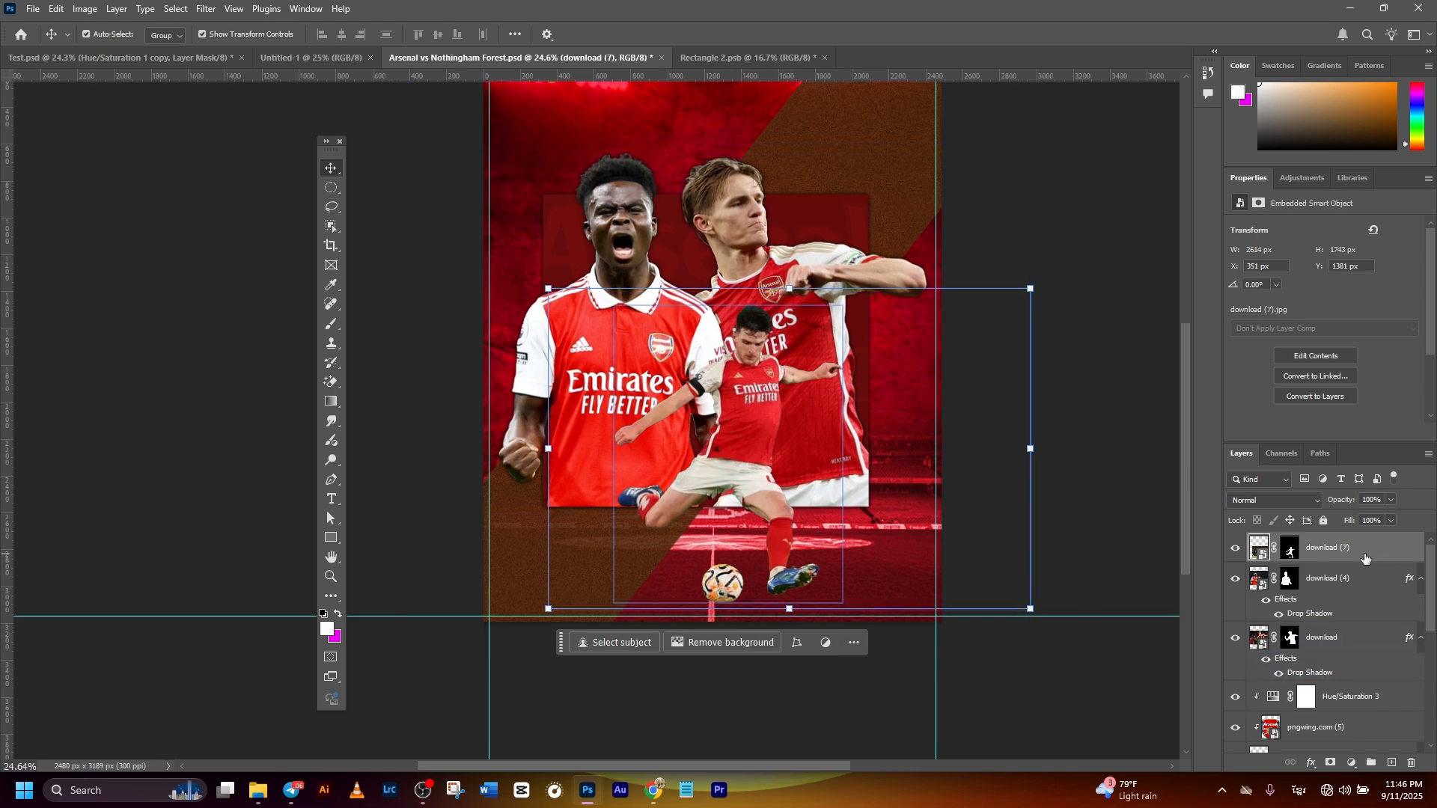
{"action": "left_click", "coordinate": [1393, 764]}
{"action": "left_click_drag", "start_coordinate": [1361, 546], "coordinate": [1315, 591]}
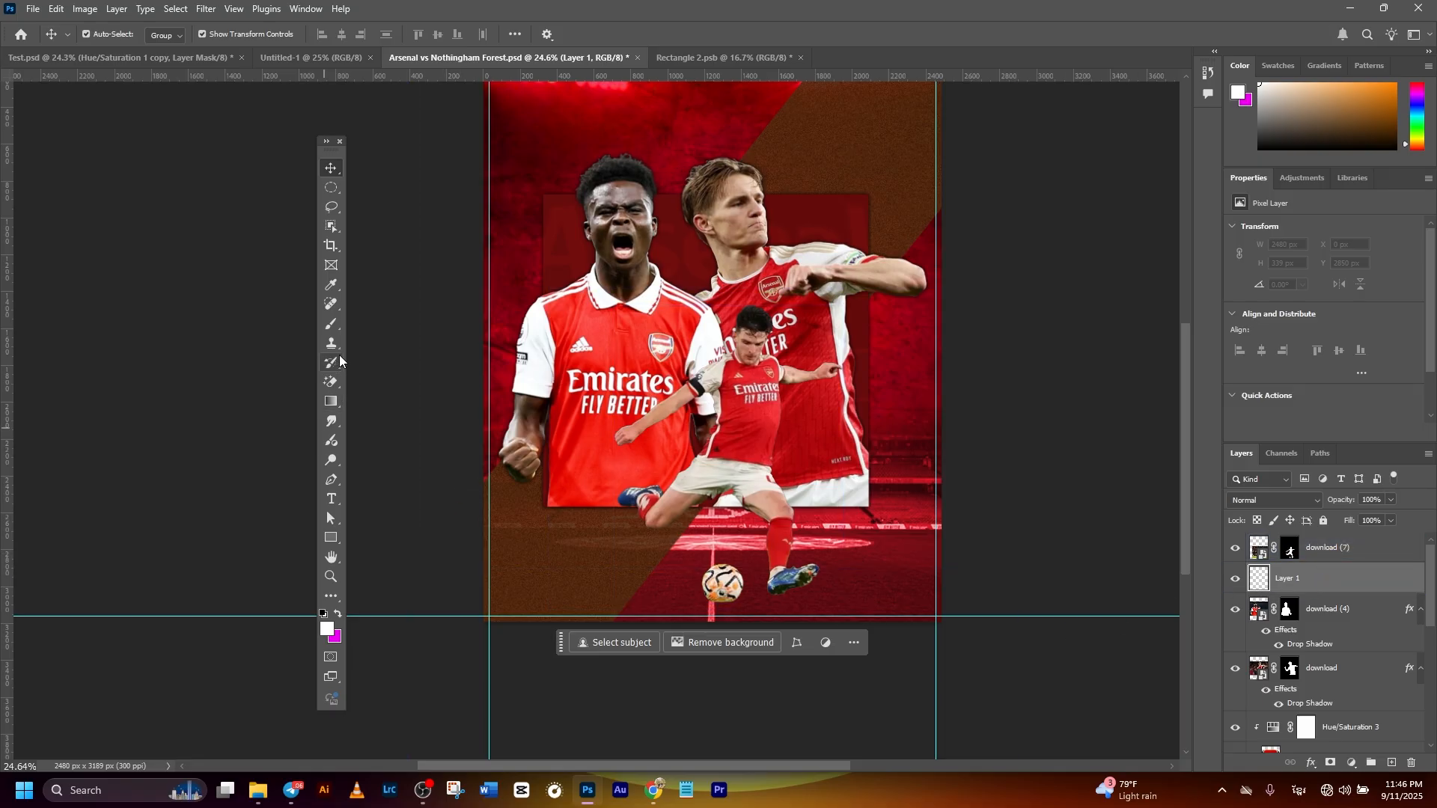
- Flatten the Soft Round brush tip into a thin horizontal ellipse and set the foreground colour to black (000000)
{"action": "left_click_drag", "start_coordinate": [336, 325], "coordinate": [363, 325]}
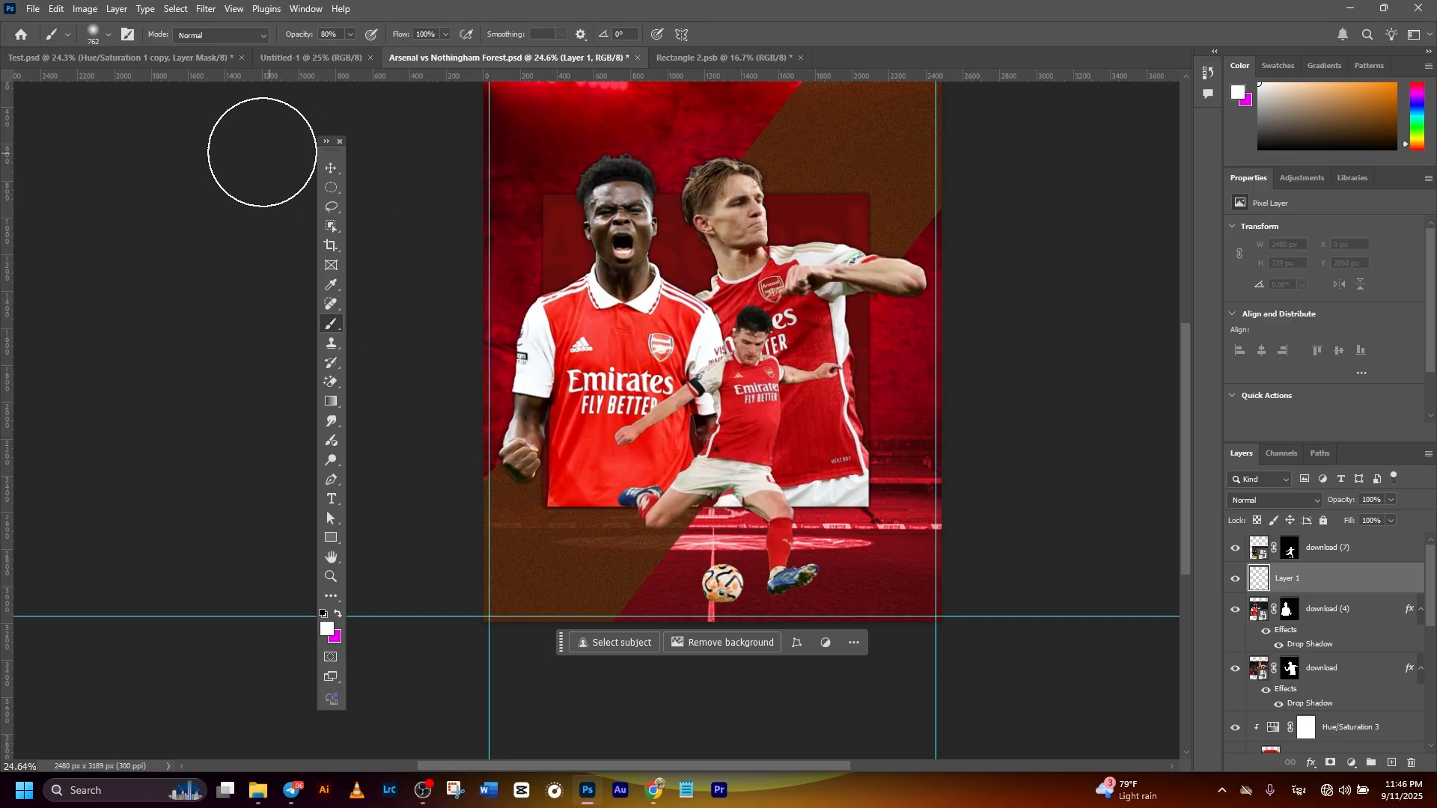
{"action": "left_click", "coordinate": [105, 32]}
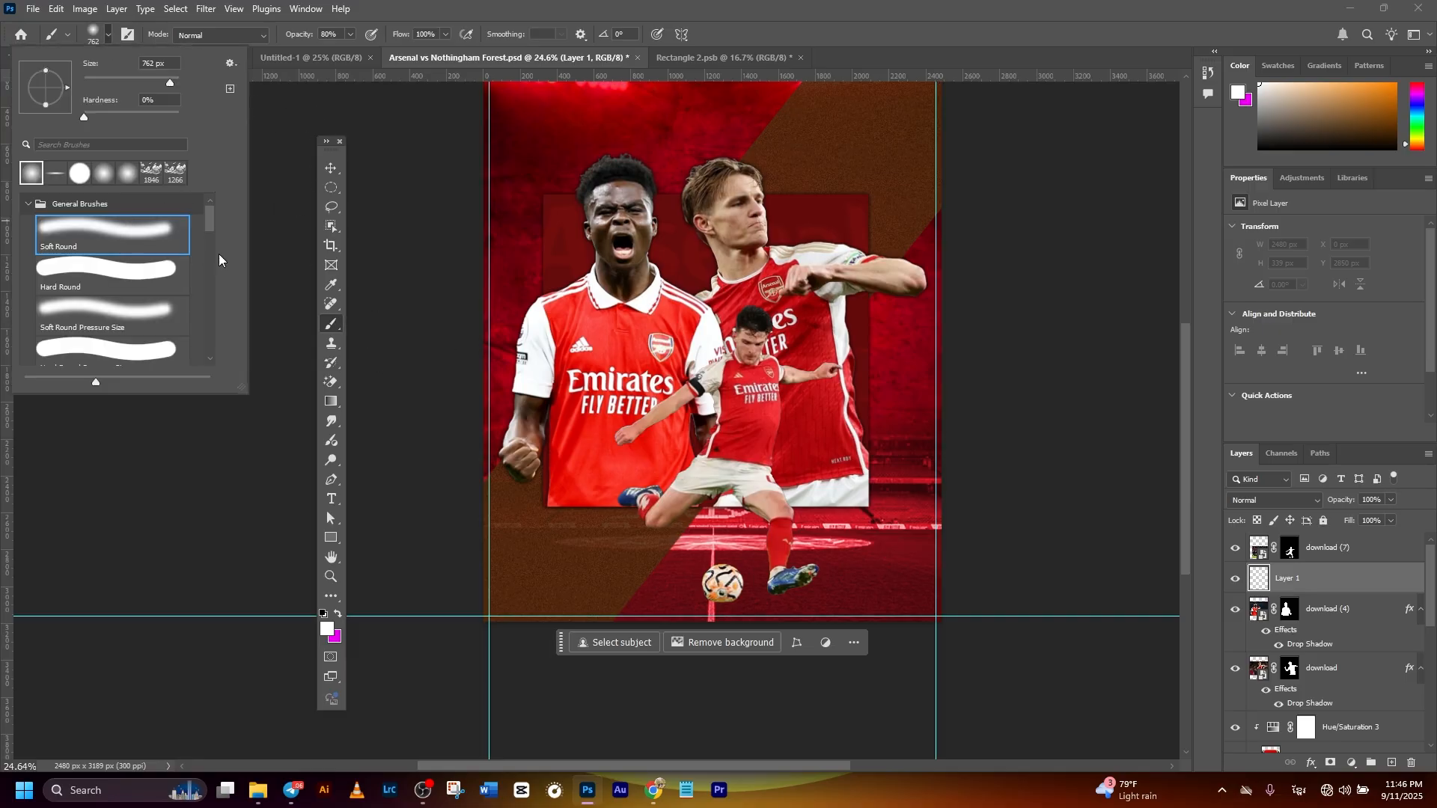
{"action": "left_click", "coordinate": [40, 98]}
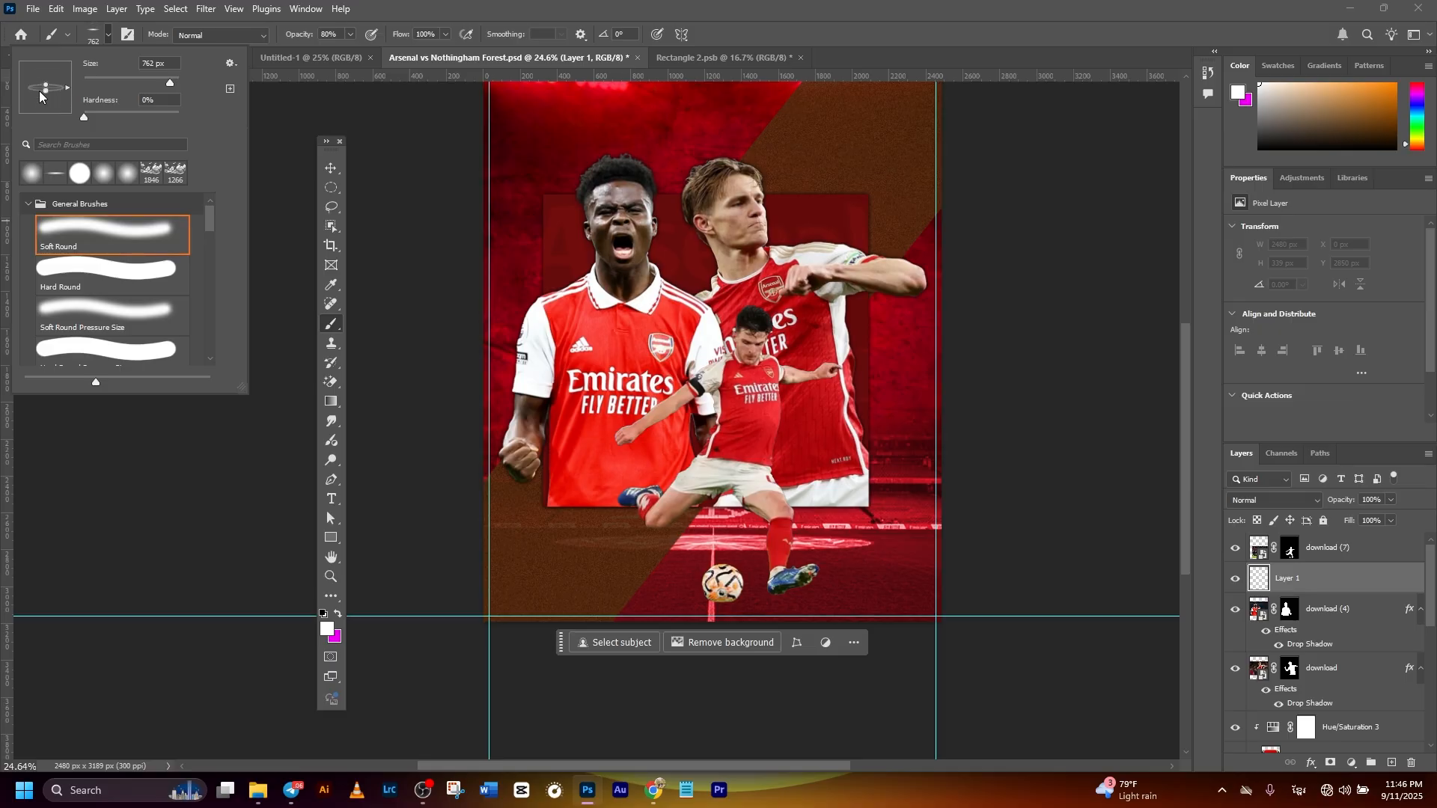
{"action": "left_click", "coordinate": [327, 629]}
{"action": "left_click_drag", "start_coordinate": [180, 667], "coordinate": [90, 683]}
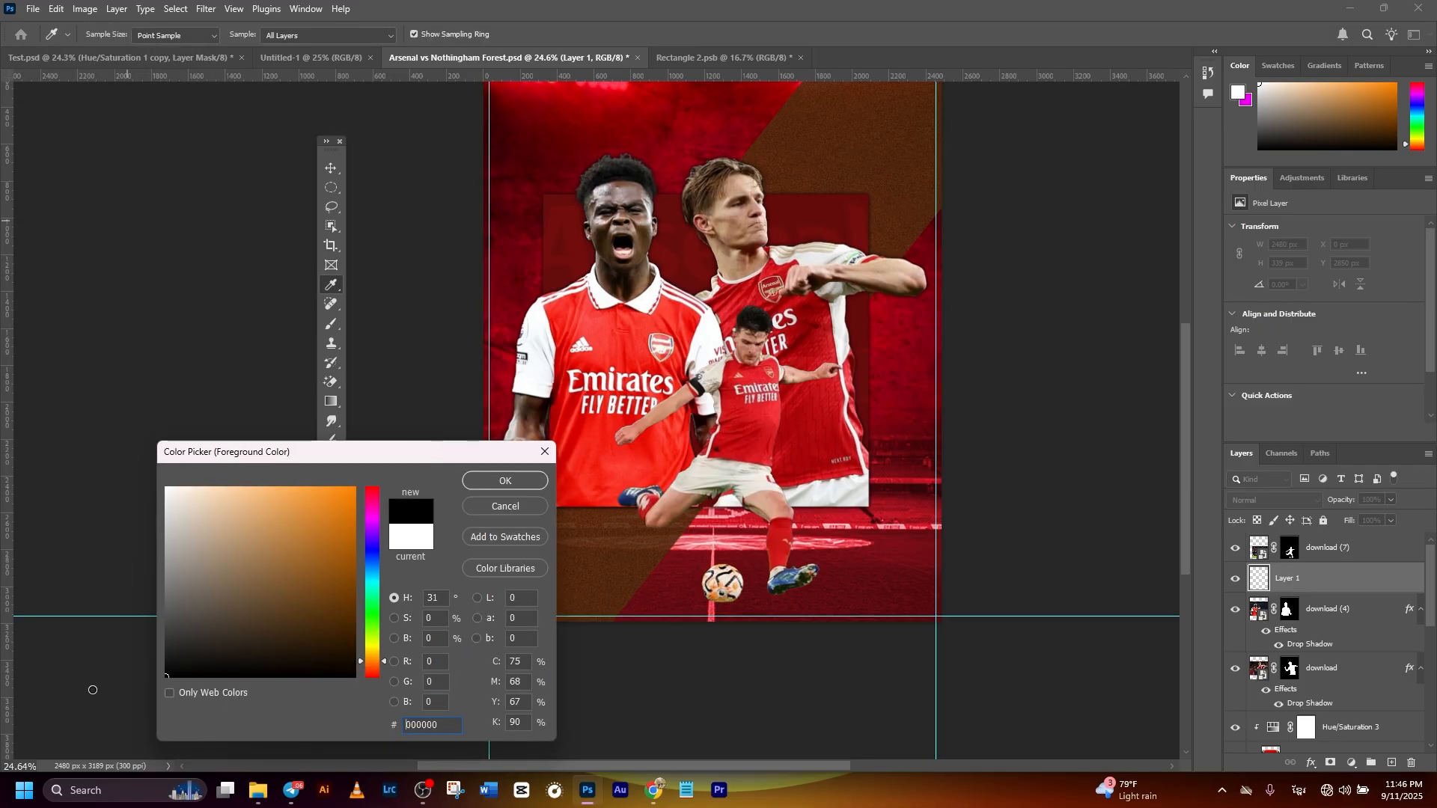
{"action": "left_click", "coordinate": [506, 481]}
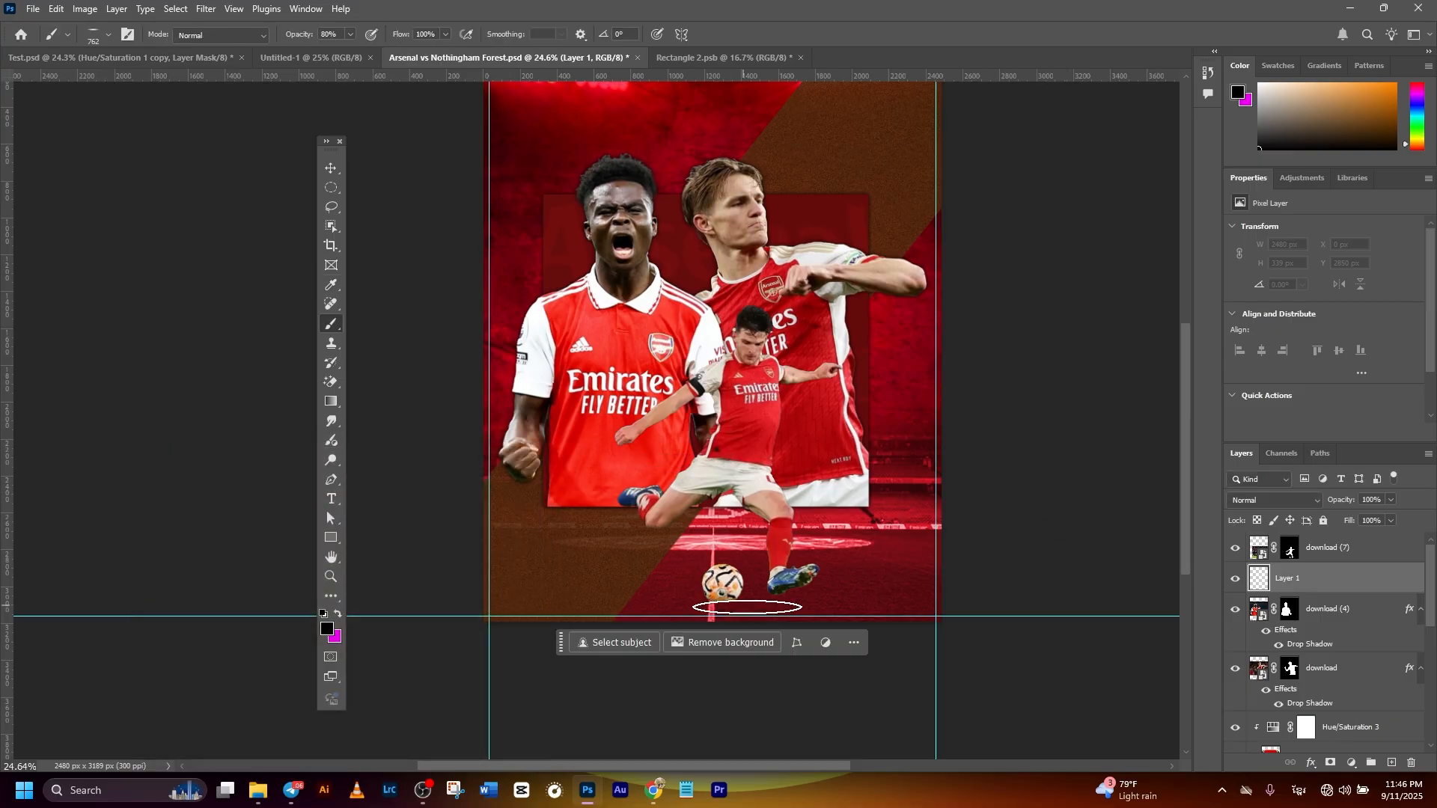
- Set the brush opacity to 100% and paint a soft black ground shadow on the new layer beneath the ball and foot
{"action": "left_click_drag", "start_coordinate": [342, 36], "coordinate": [325, 46]}
{"action": "type", "text": "10"}
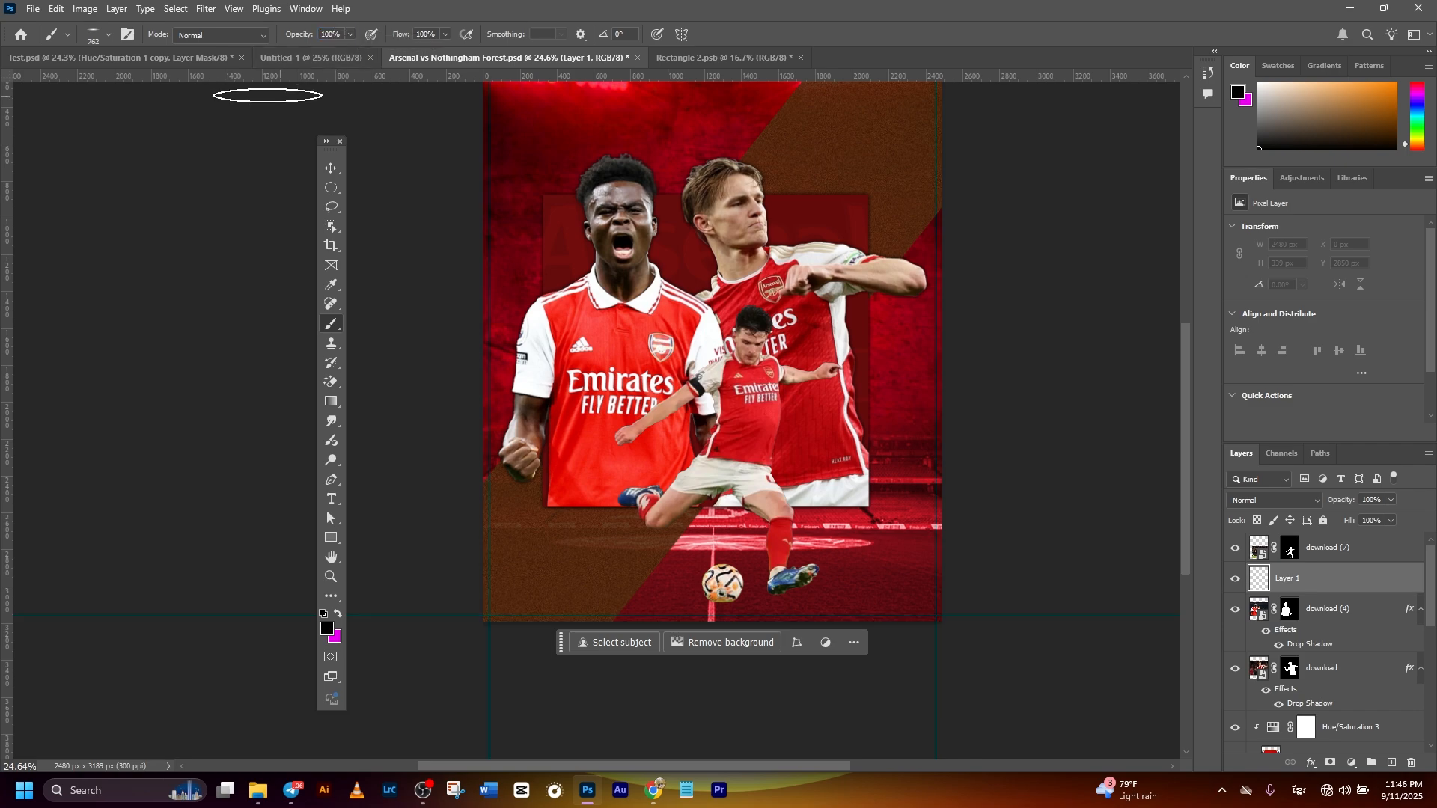
{"action": "left_click_drag", "start_coordinate": [736, 587], "coordinate": [843, 591]}
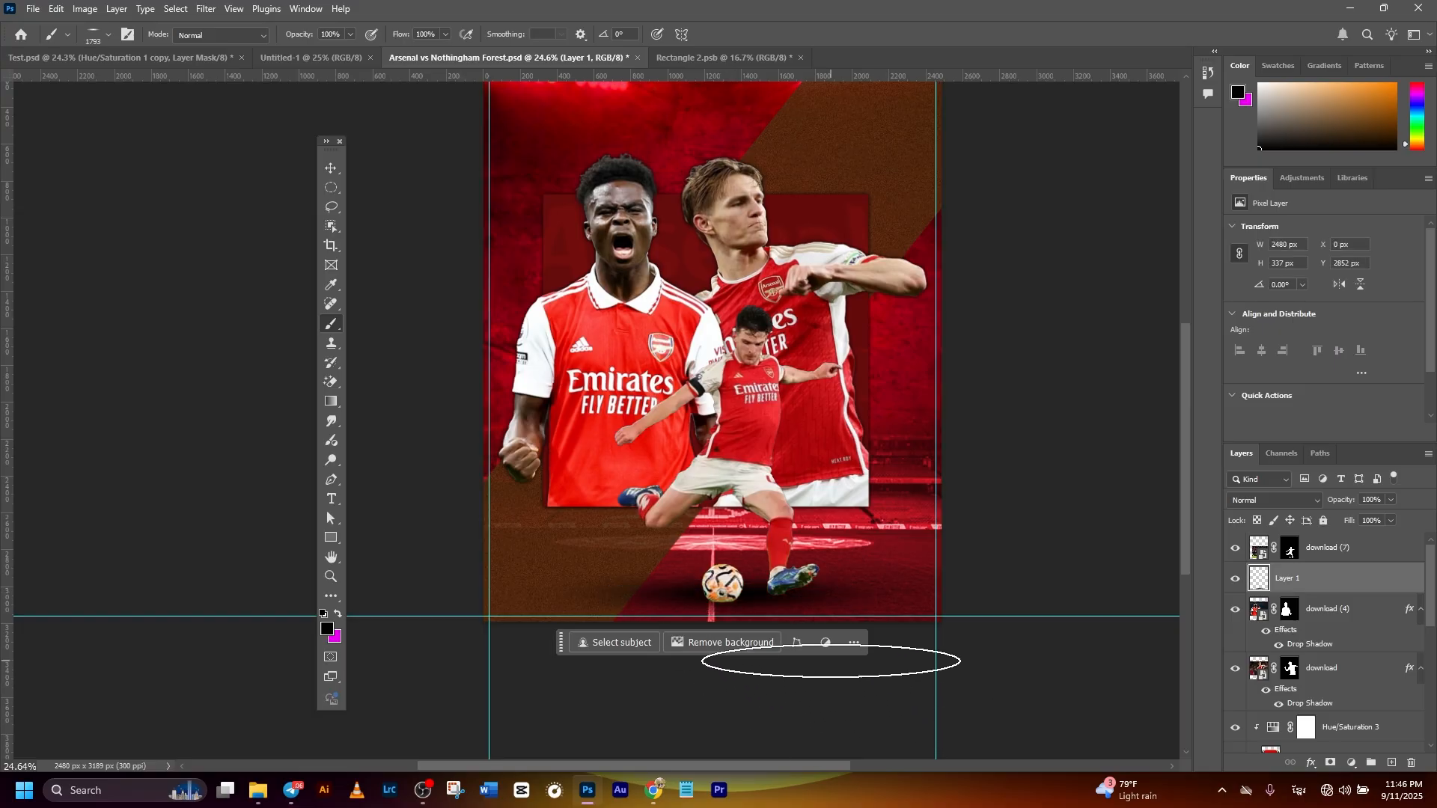
- Link the kicking player's download (7) layer with the Layer 1 ground shadow
{"action": "scroll", "coordinate": [883, 603], "scroll_direction": "down", "scroll_amount": 1}
{"action": "scroll", "coordinate": [880, 607], "scroll_direction": "down", "scroll_amount": 2}
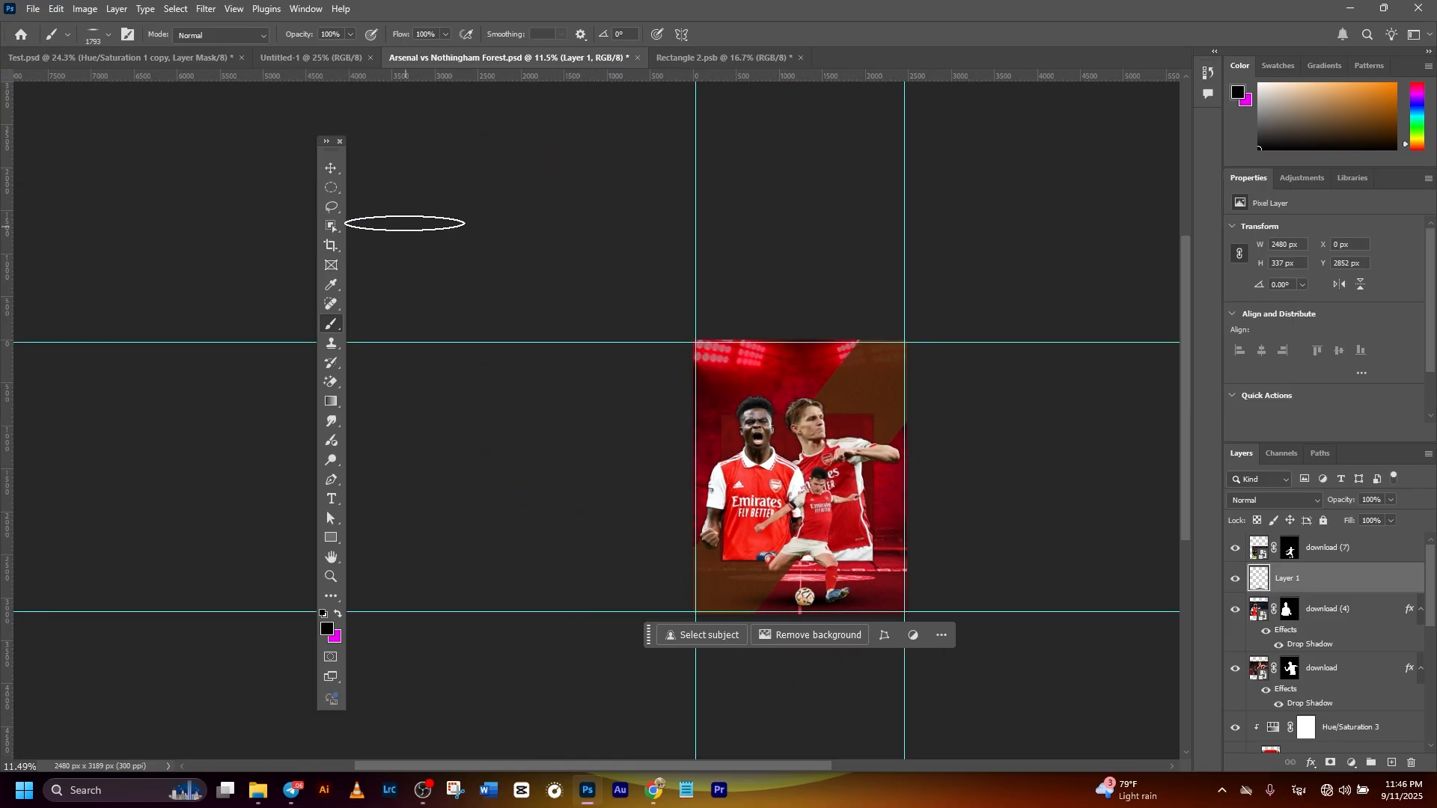
{"action": "left_click", "coordinate": [331, 168]}
{"action": "left_click", "coordinate": [547, 223]}
{"action": "left_click_drag", "start_coordinate": [909, 435], "coordinate": [879, 409]}
{"action": "scroll", "coordinate": [880, 410], "scroll_direction": "up", "scroll_amount": 1}
{"action": "left_click", "coordinate": [1322, 583]}
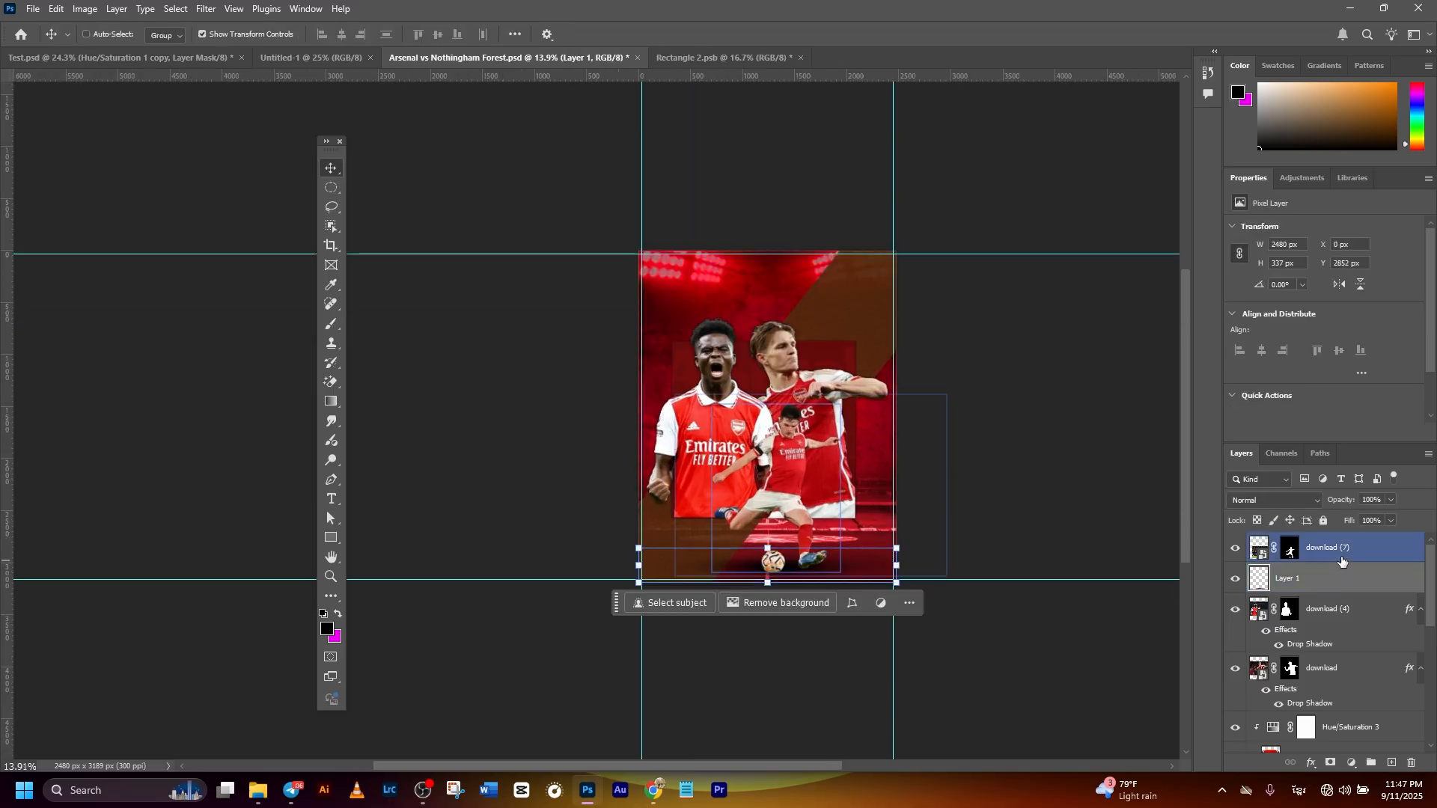
{"action": "left_click", "coordinate": [1307, 584], "text": "ctrl"}
{"action": "left_click", "coordinate": [1306, 584], "text": "ctrl"}
{"action": "left_click", "coordinate": [1323, 555], "text": "ctrl"}
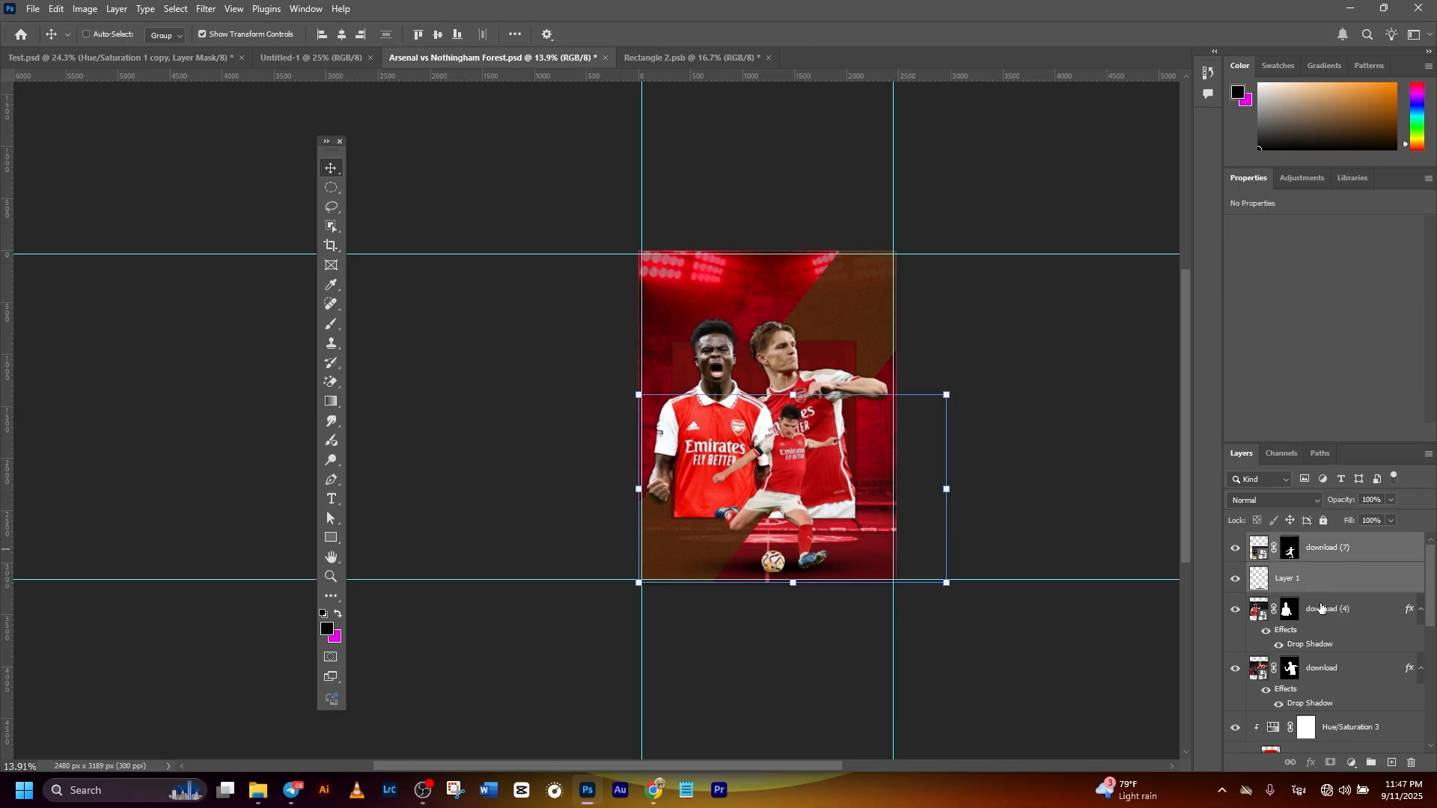
{"action": "left_click", "coordinate": [1290, 764]}
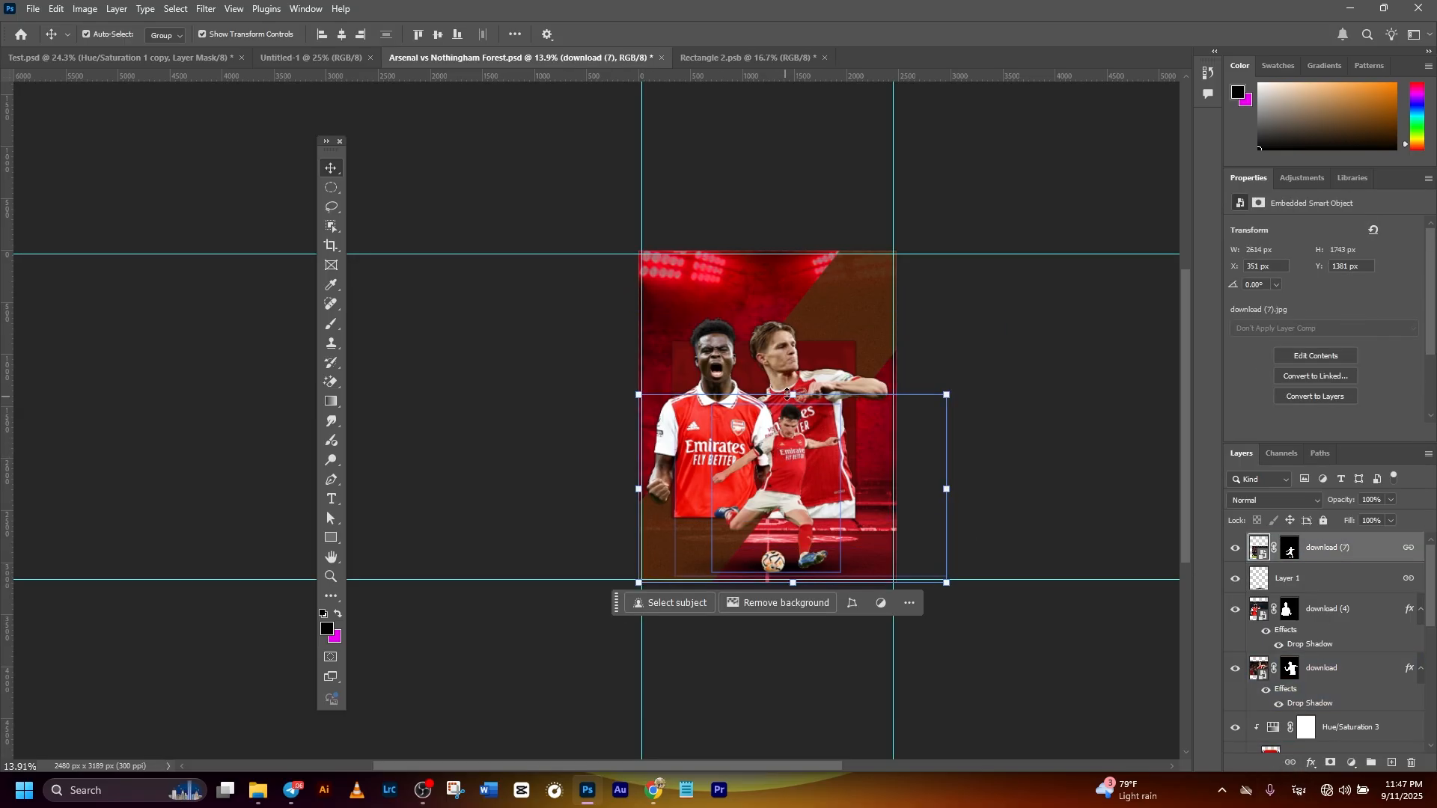
- Scale the linked kicking player and shadow to about 81% and reposition them at the poster's lower centre
{"action": "left_click_drag", "start_coordinate": [787, 393], "coordinate": [788, 429]}
{"action": "left_click_drag", "start_coordinate": [775, 506], "coordinate": [774, 496]}
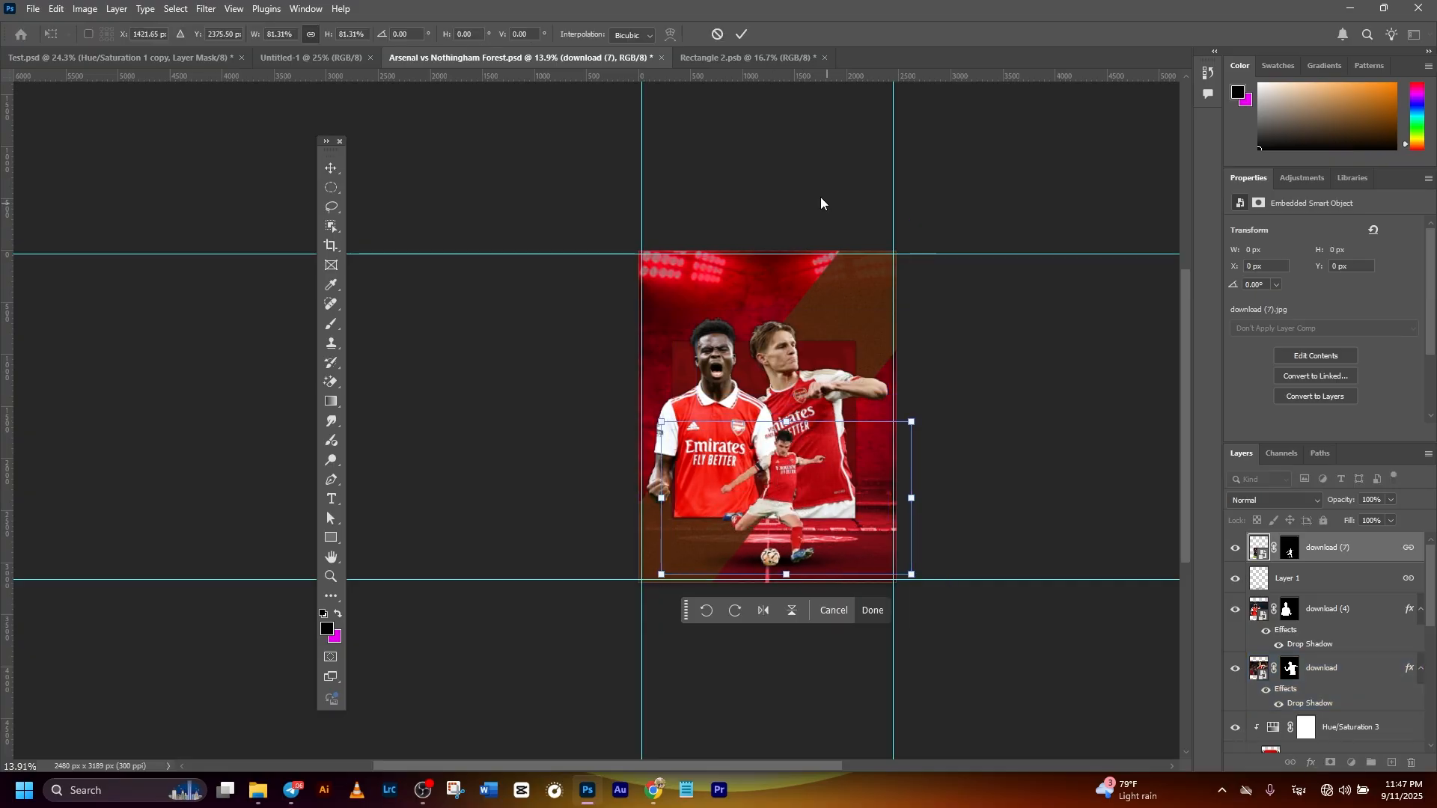
{"action": "left_click", "coordinate": [741, 34]}
{"action": "left_click", "coordinate": [952, 395]}
{"action": "scroll", "coordinate": [856, 515], "scroll_direction": "up", "scroll_amount": 4}
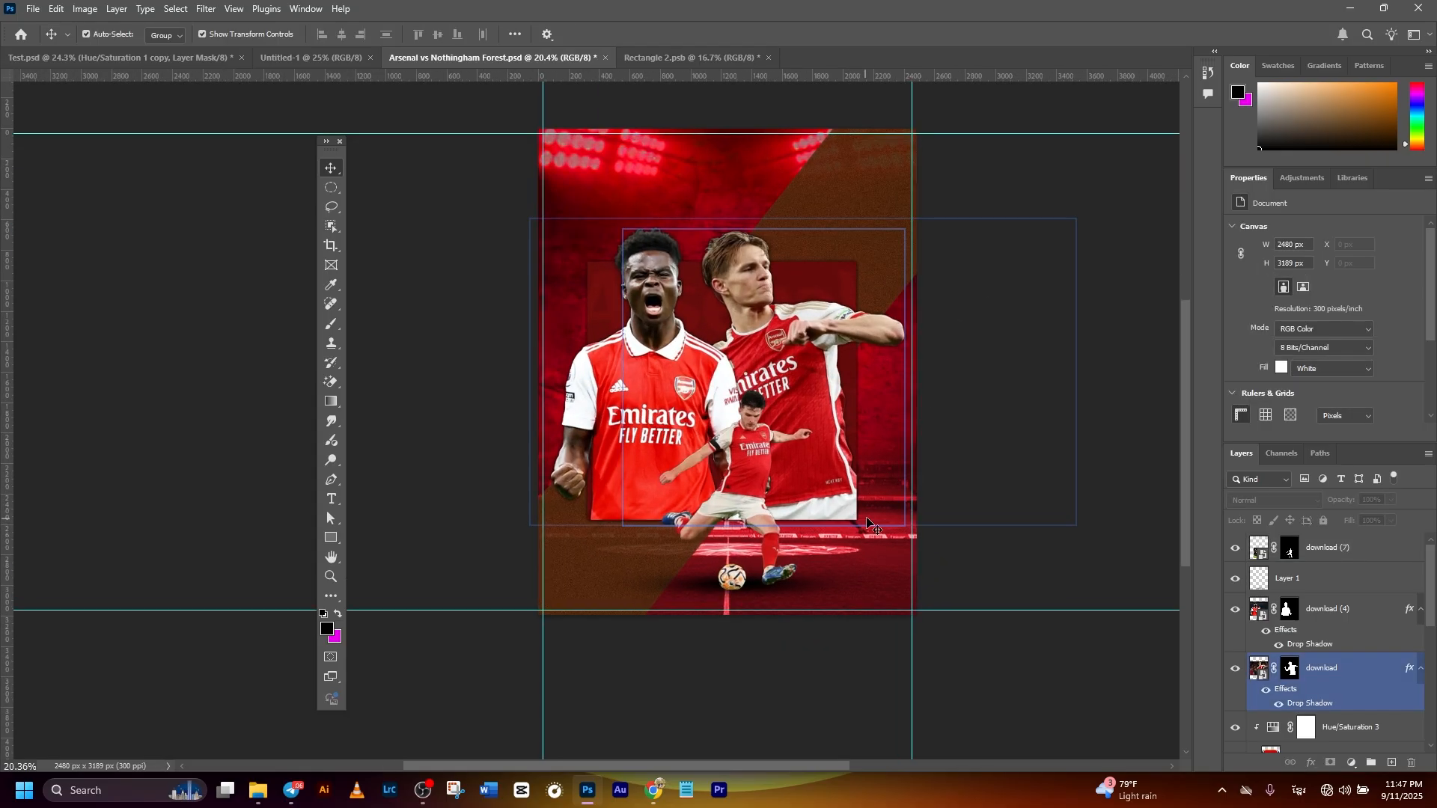
- Add a Hue/Saturation adjustment clipped to the pointing player's download layer, with Saturation +50 and Lightness -10
{"action": "left_click_drag", "start_coordinate": [891, 470], "coordinate": [862, 514]}
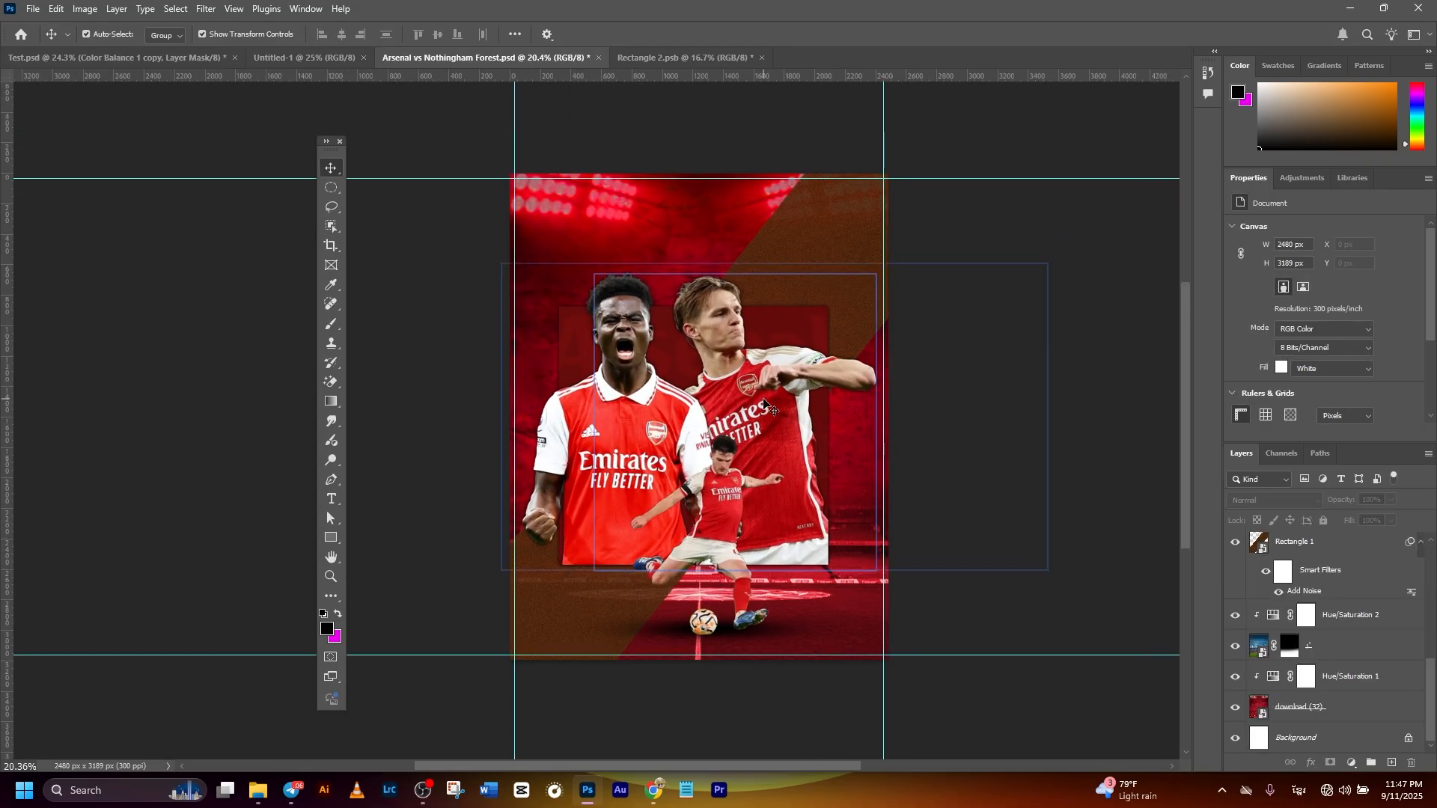
{"action": "left_click", "coordinate": [765, 404]}
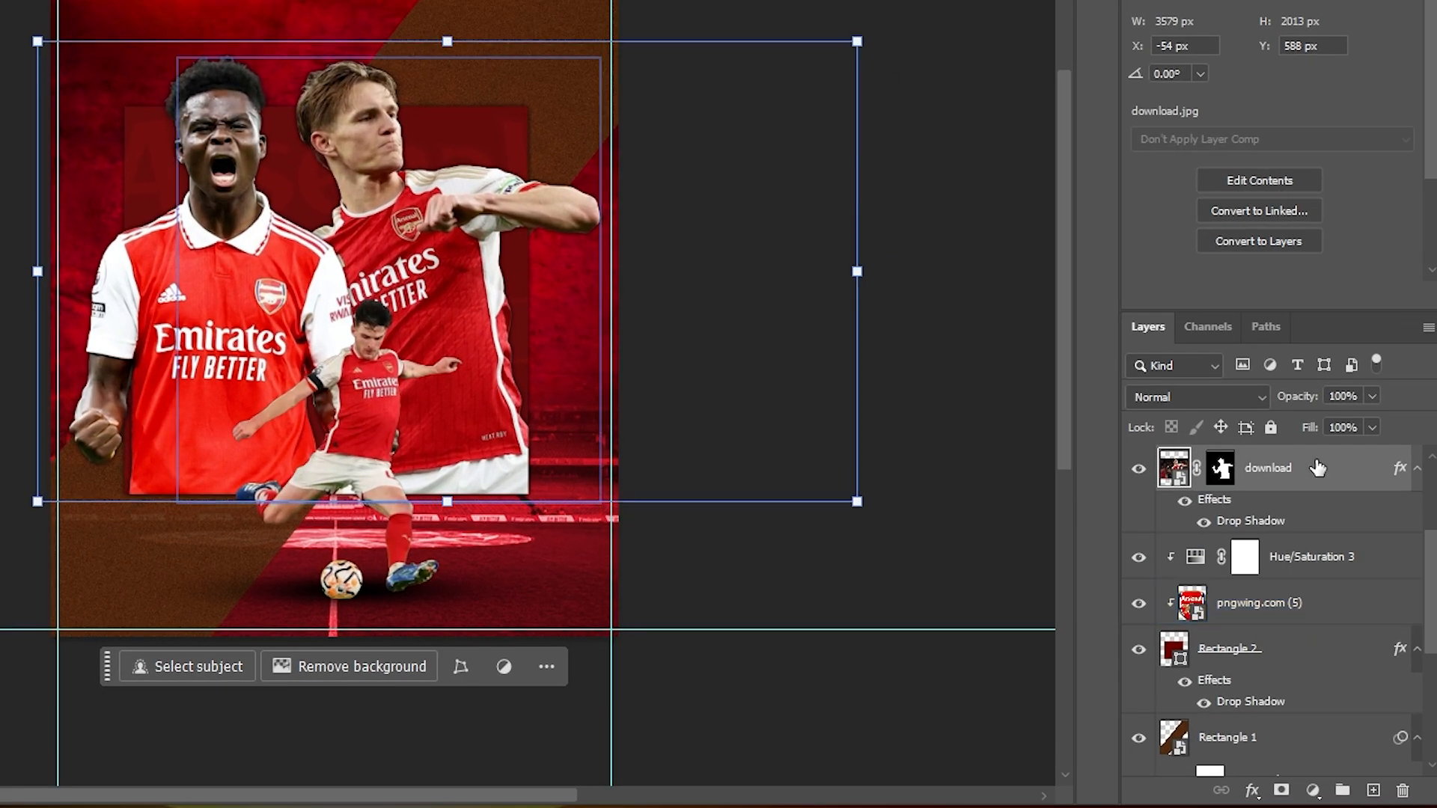
{"action": "left_click", "coordinate": [1312, 790]}
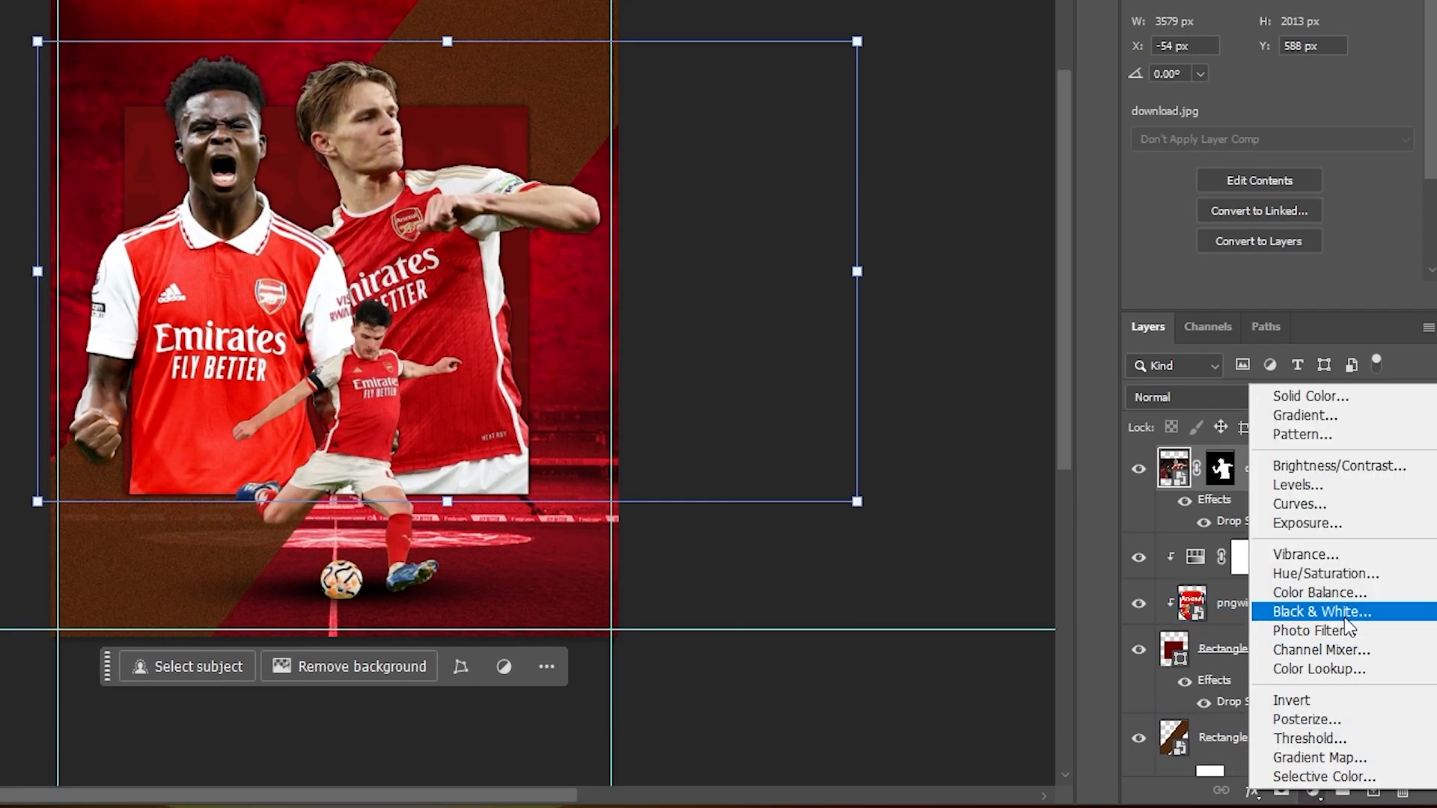
{"action": "left_click", "coordinate": [1338, 581]}
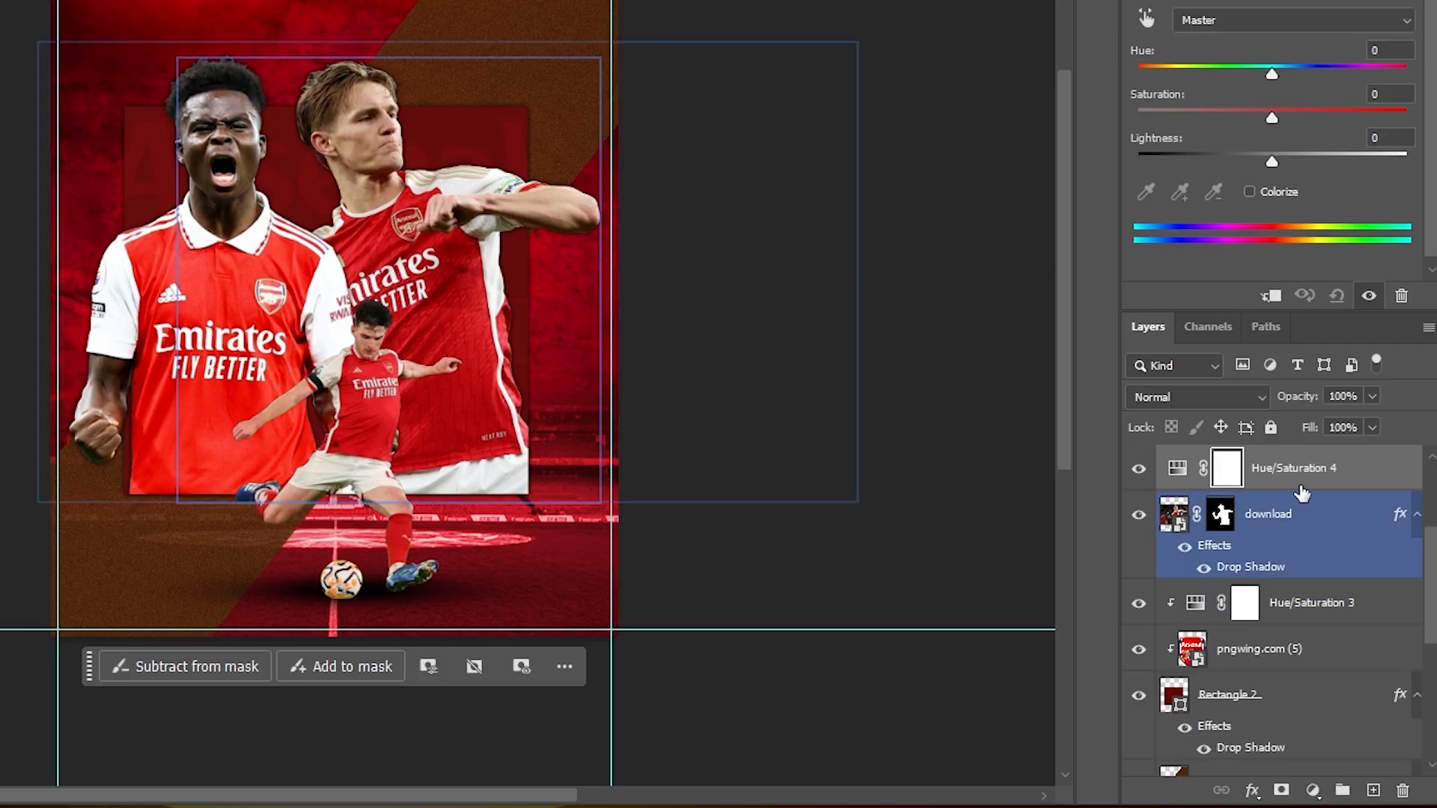
{"action": "right_click", "coordinate": [1300, 477]}
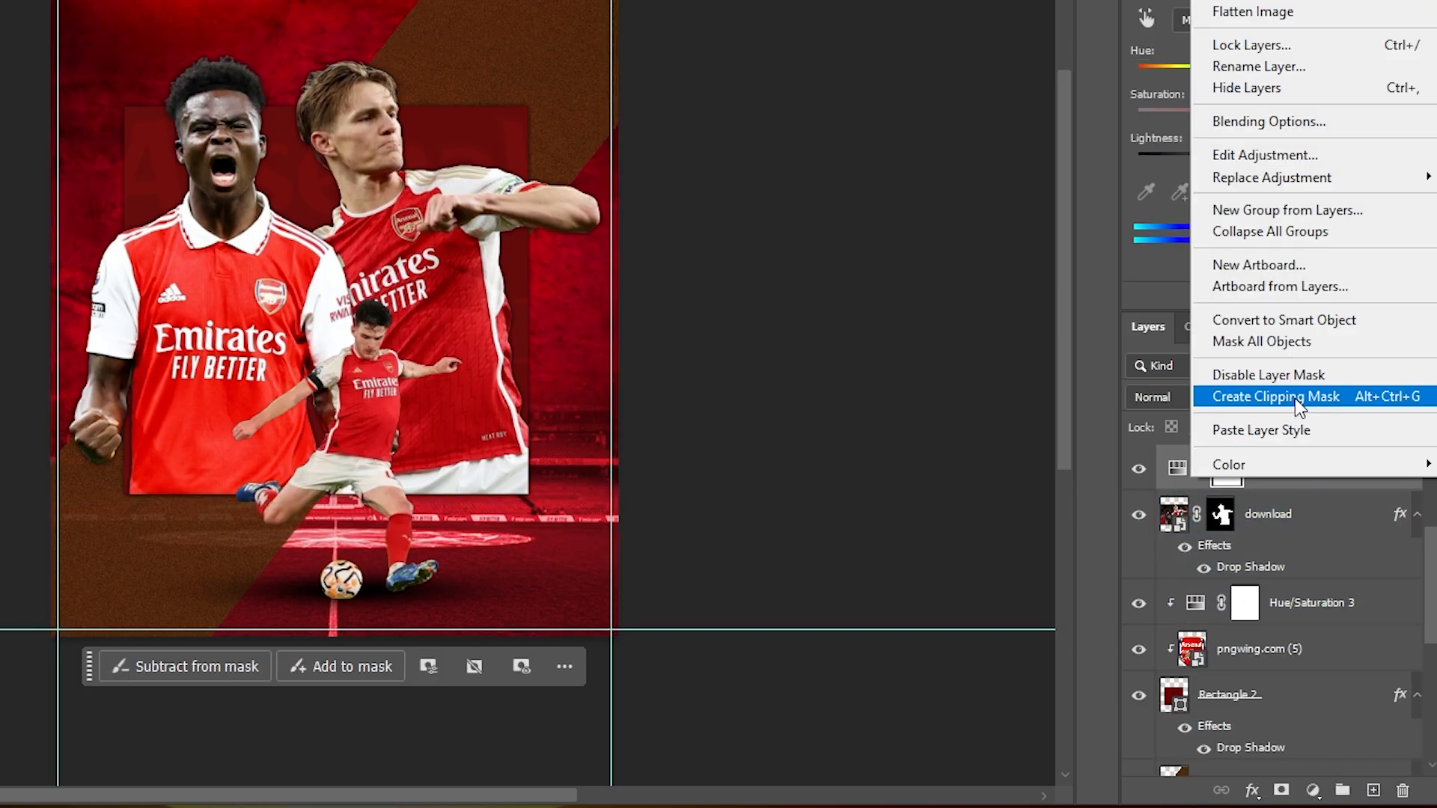
{"action": "left_click", "coordinate": [1284, 398]}
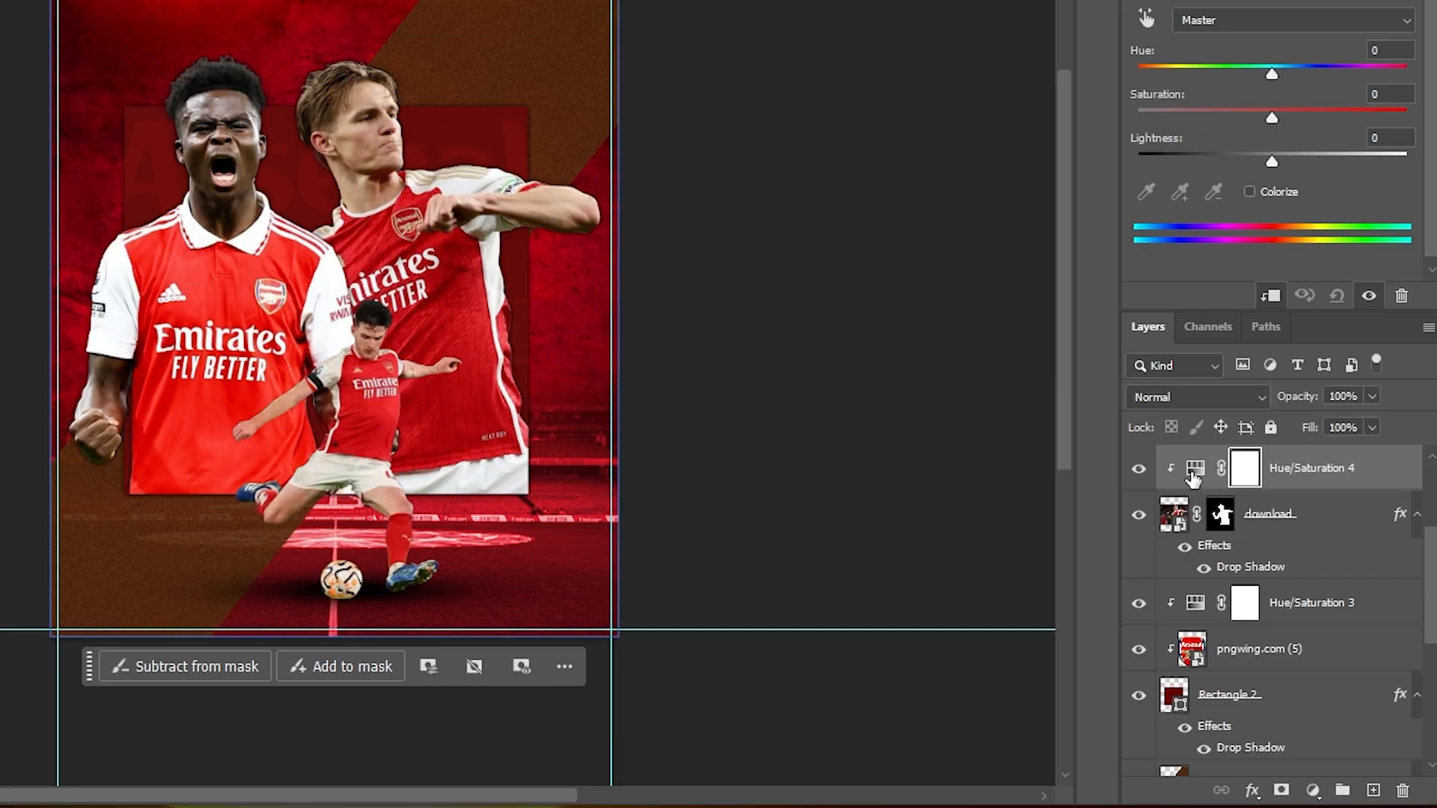
{"action": "type", "text": "-10"}
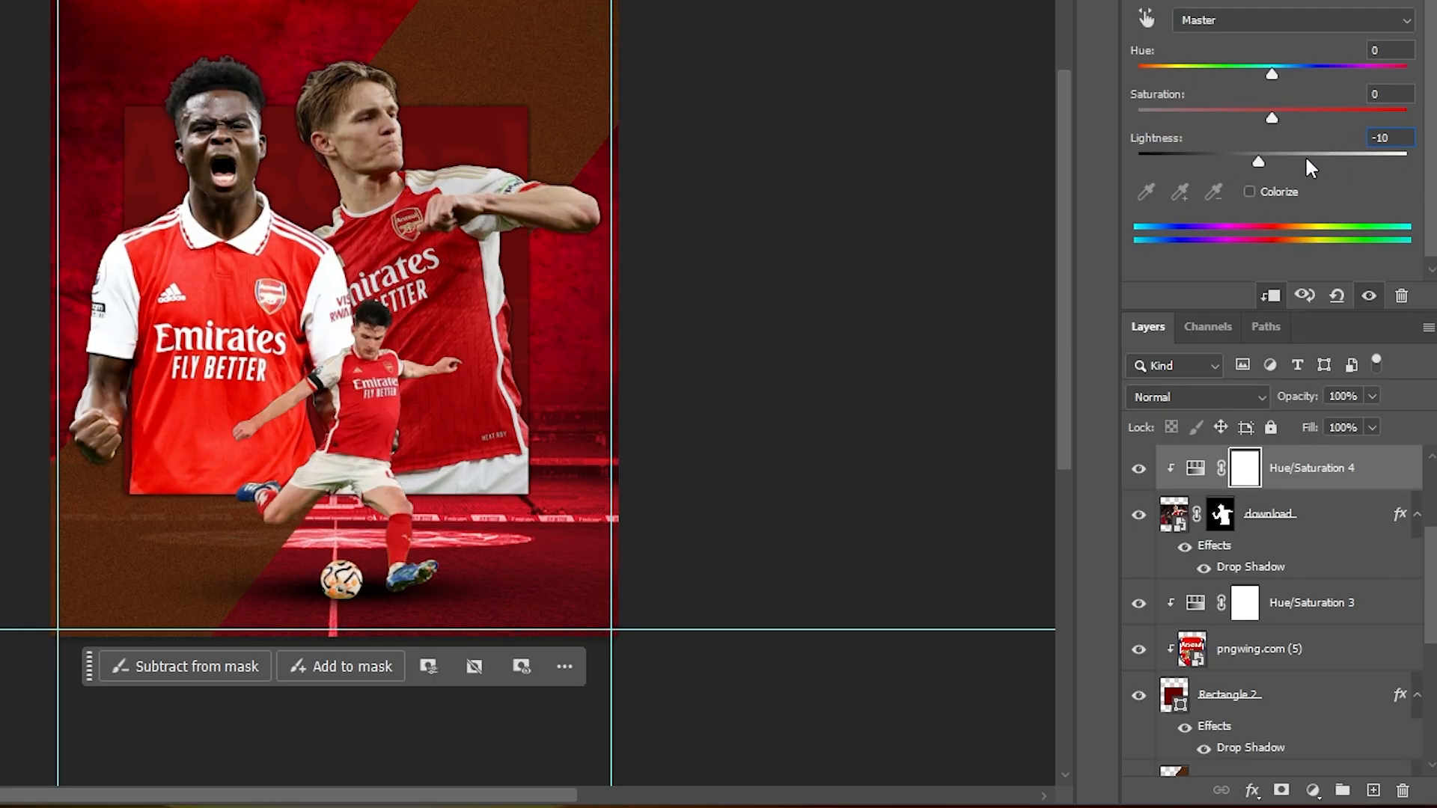
{"action": "type", "text": "50"}
- Add a Color Balance adjustment above Hue/Saturation 4, clipped to the pointing player, with Cyan/Red +30 and Yellow/Blue +20
{"action": "left_click", "coordinate": [1331, 483]}
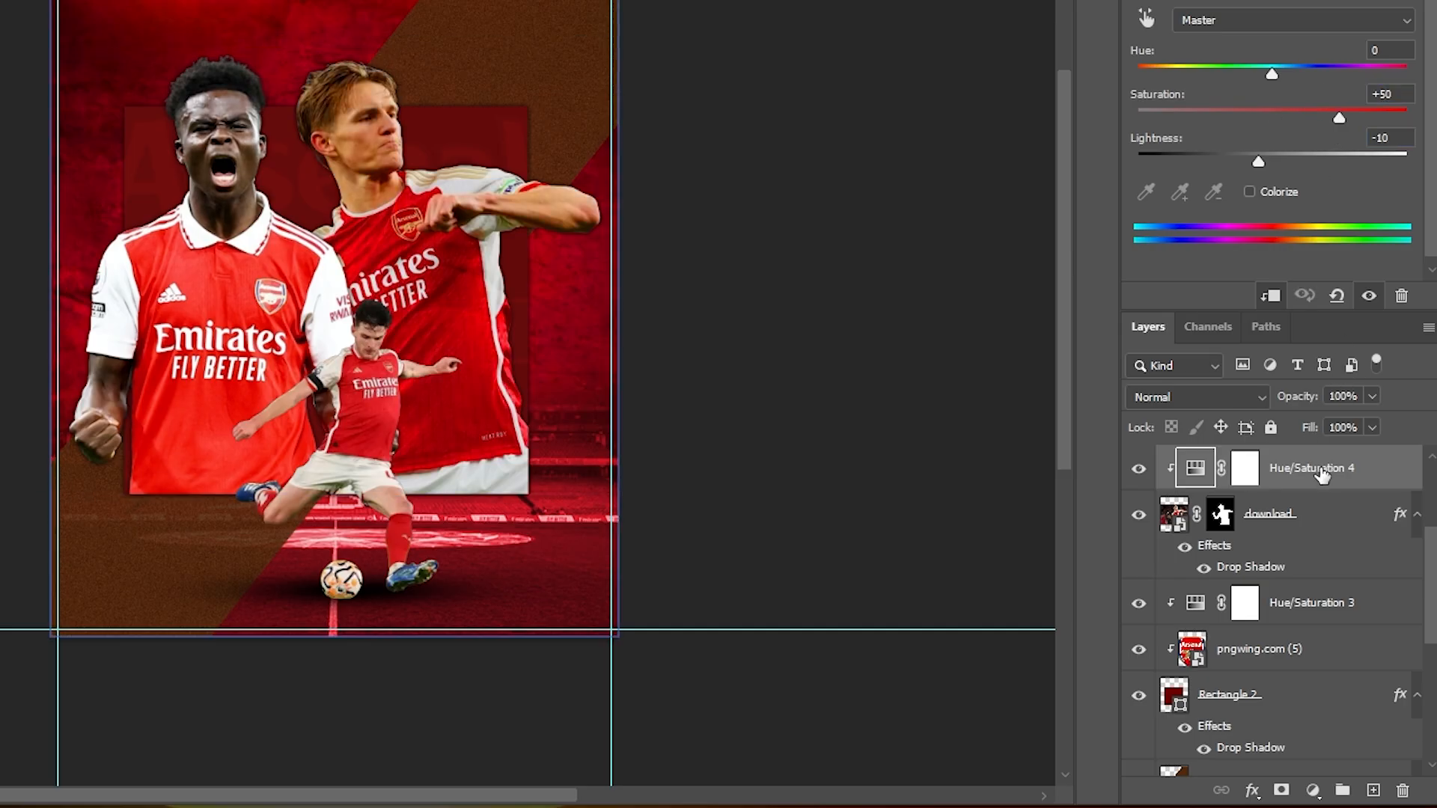
{"action": "left_click", "coordinate": [1312, 790]}
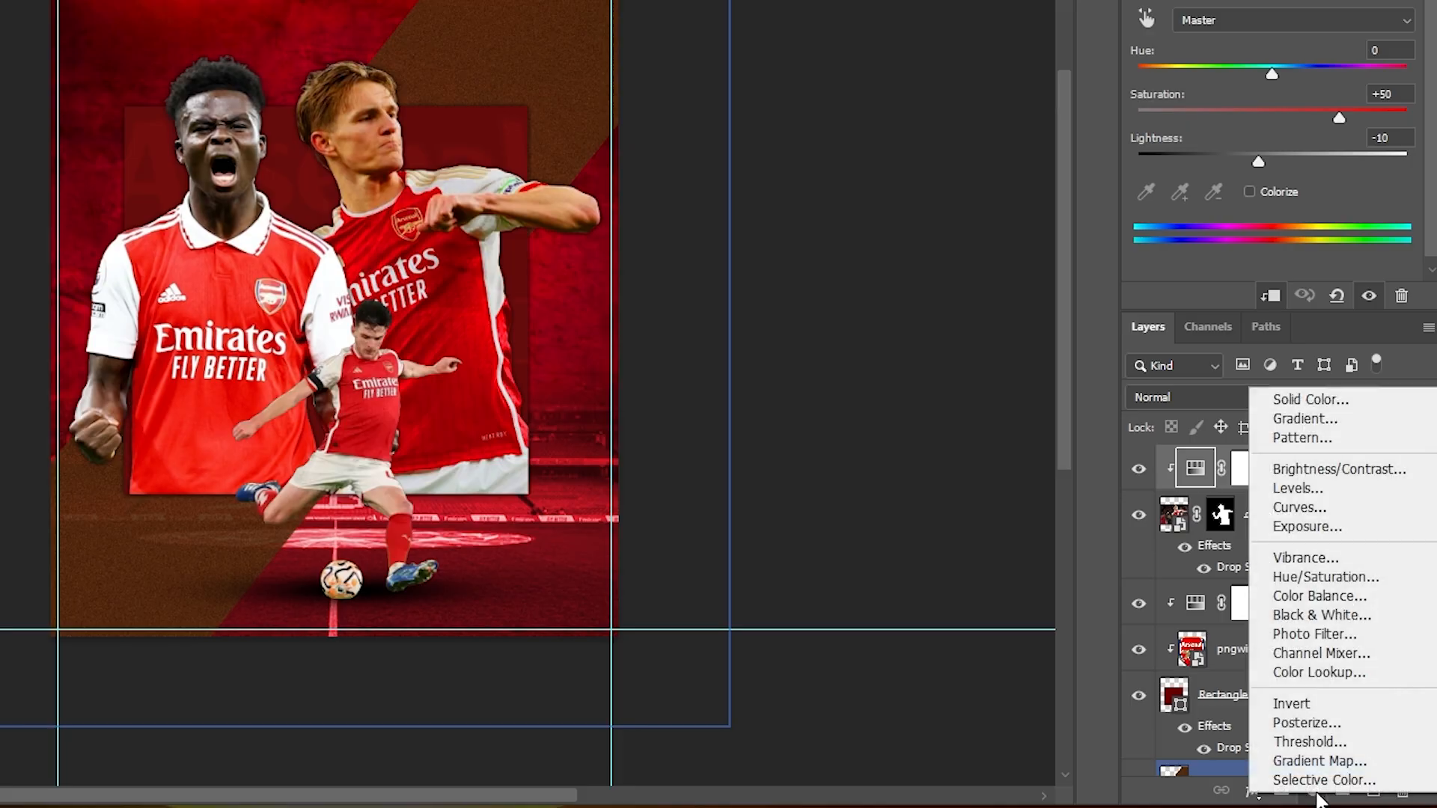
{"action": "left_click", "coordinate": [1342, 596]}
{"action": "right_click", "coordinate": [1327, 482]}
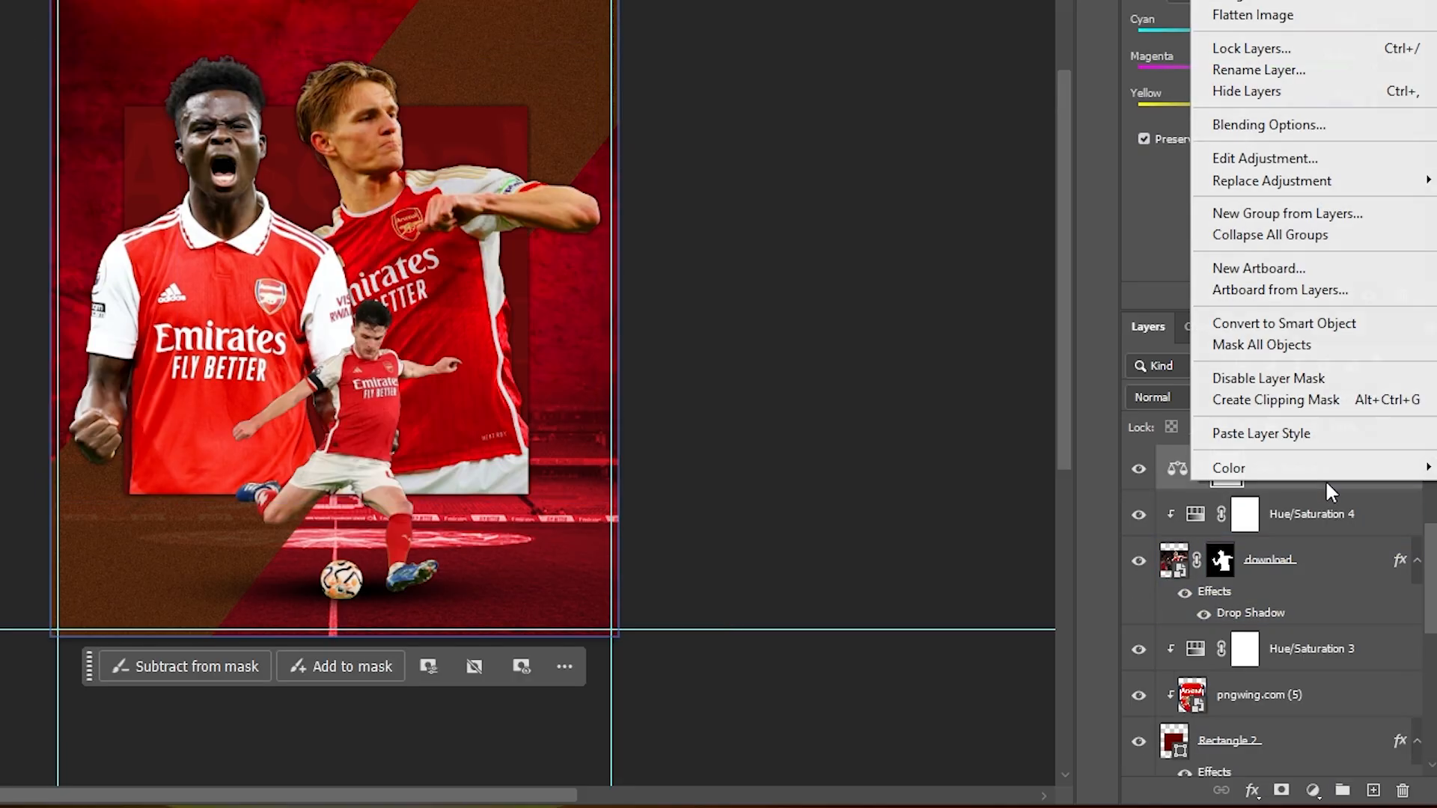
{"action": "left_click", "coordinate": [1306, 399]}
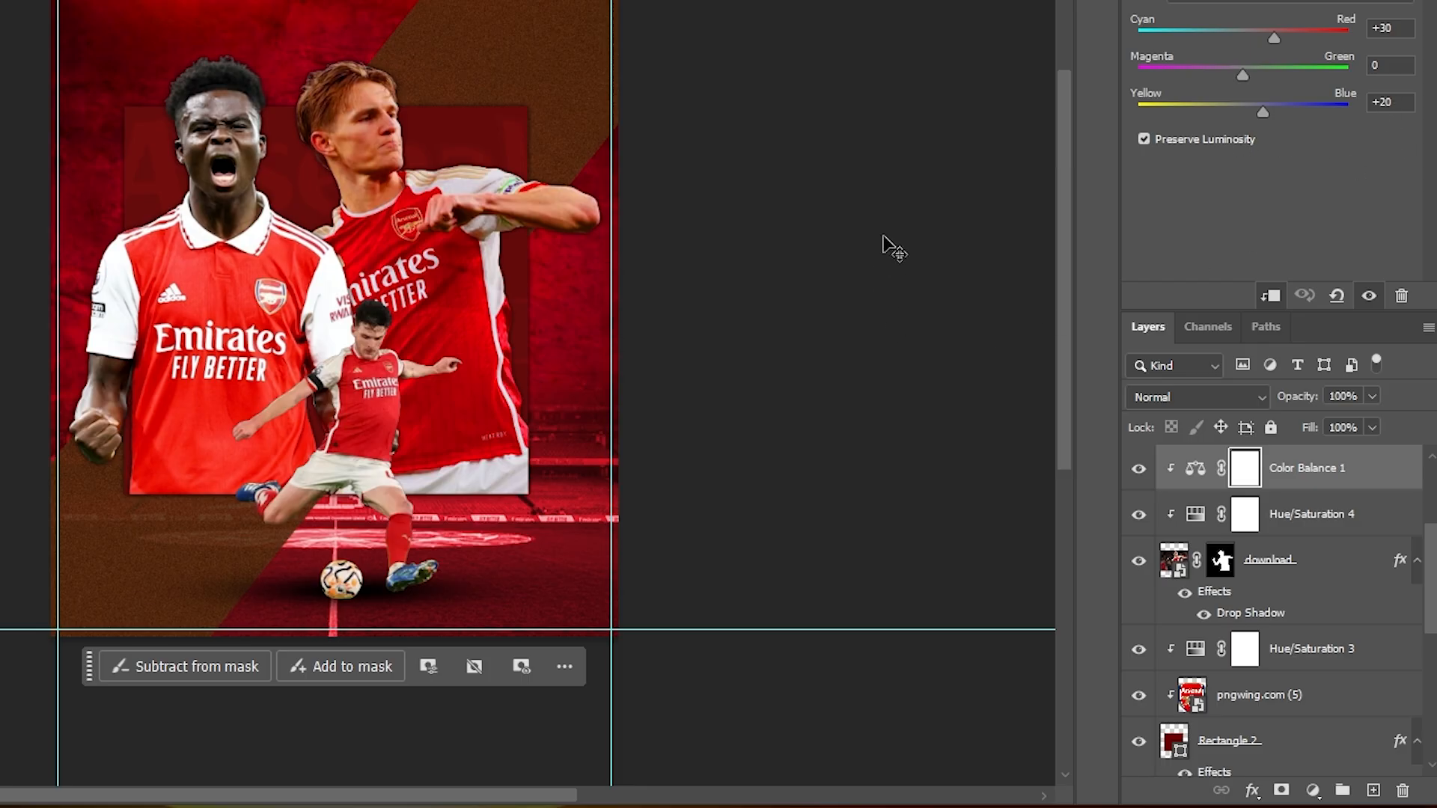
- Duplicate the Color Balance 1 and Hue/Saturation 4 adjustment layers together
{"action": "left_click", "coordinate": [1319, 522]}
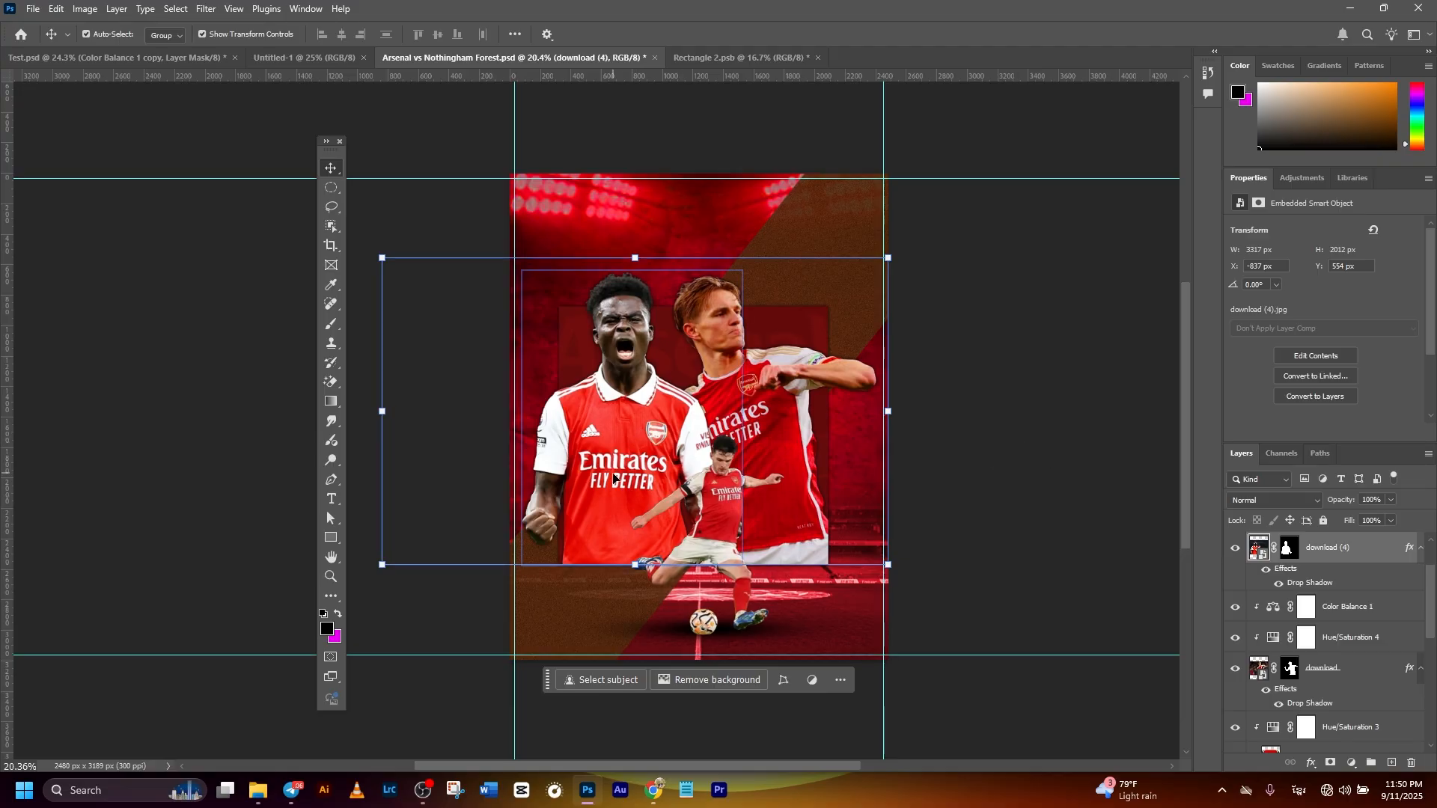
{"action": "left_click", "coordinate": [1332, 618]}
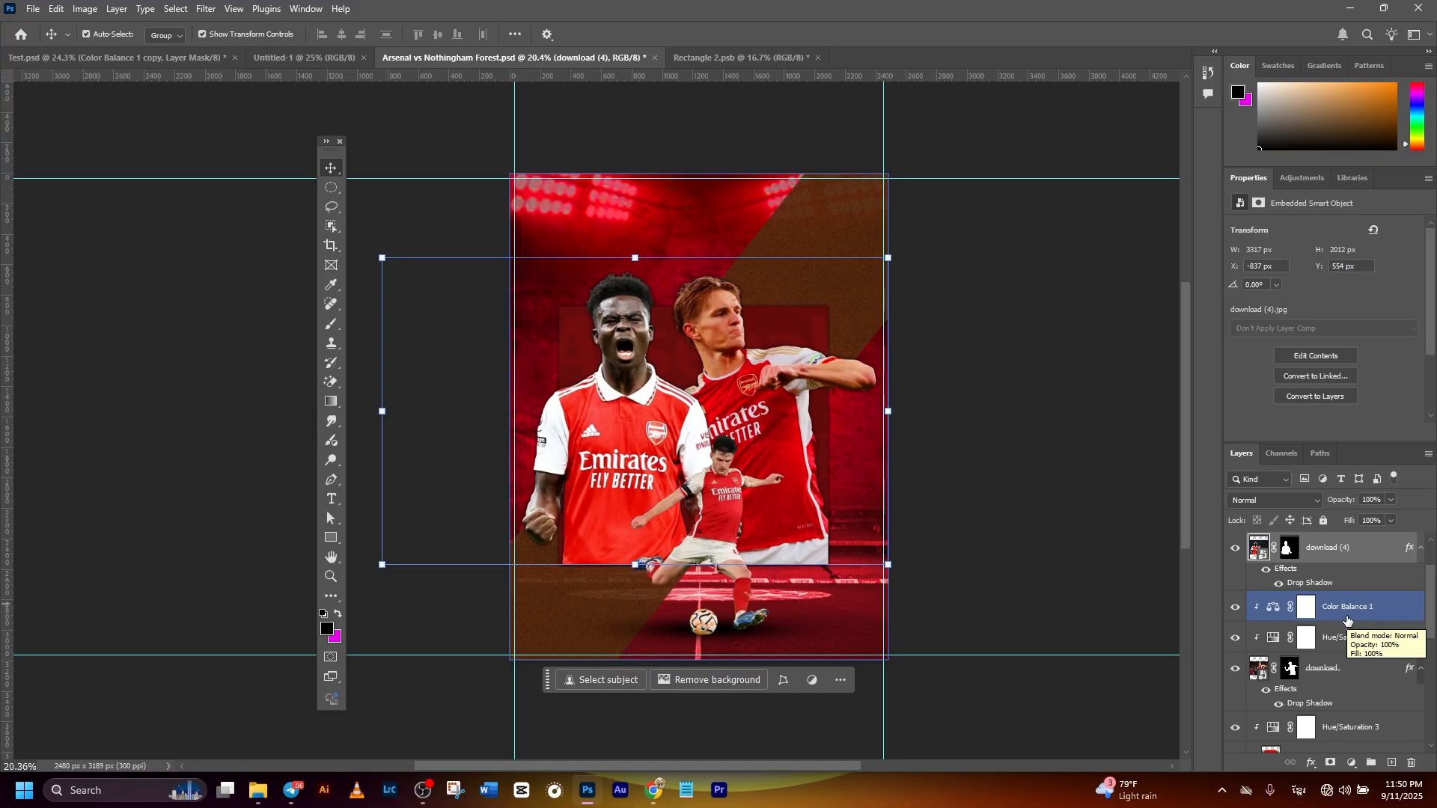
{"action": "left_click", "coordinate": [1347, 619]}
{"action": "left_click", "coordinate": [1347, 640], "text": "shift"}
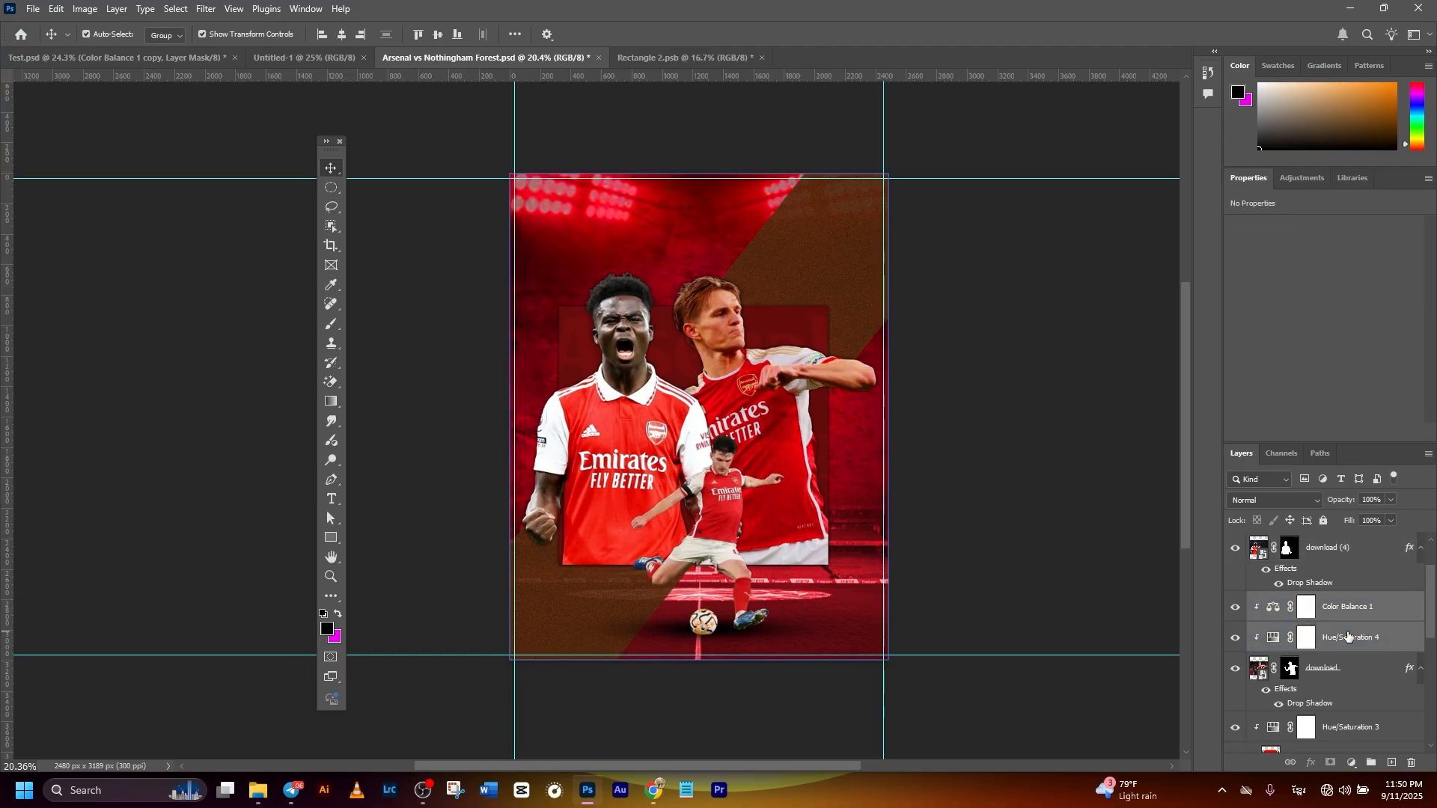
{"action": "key", "text": "ctrl+j"}
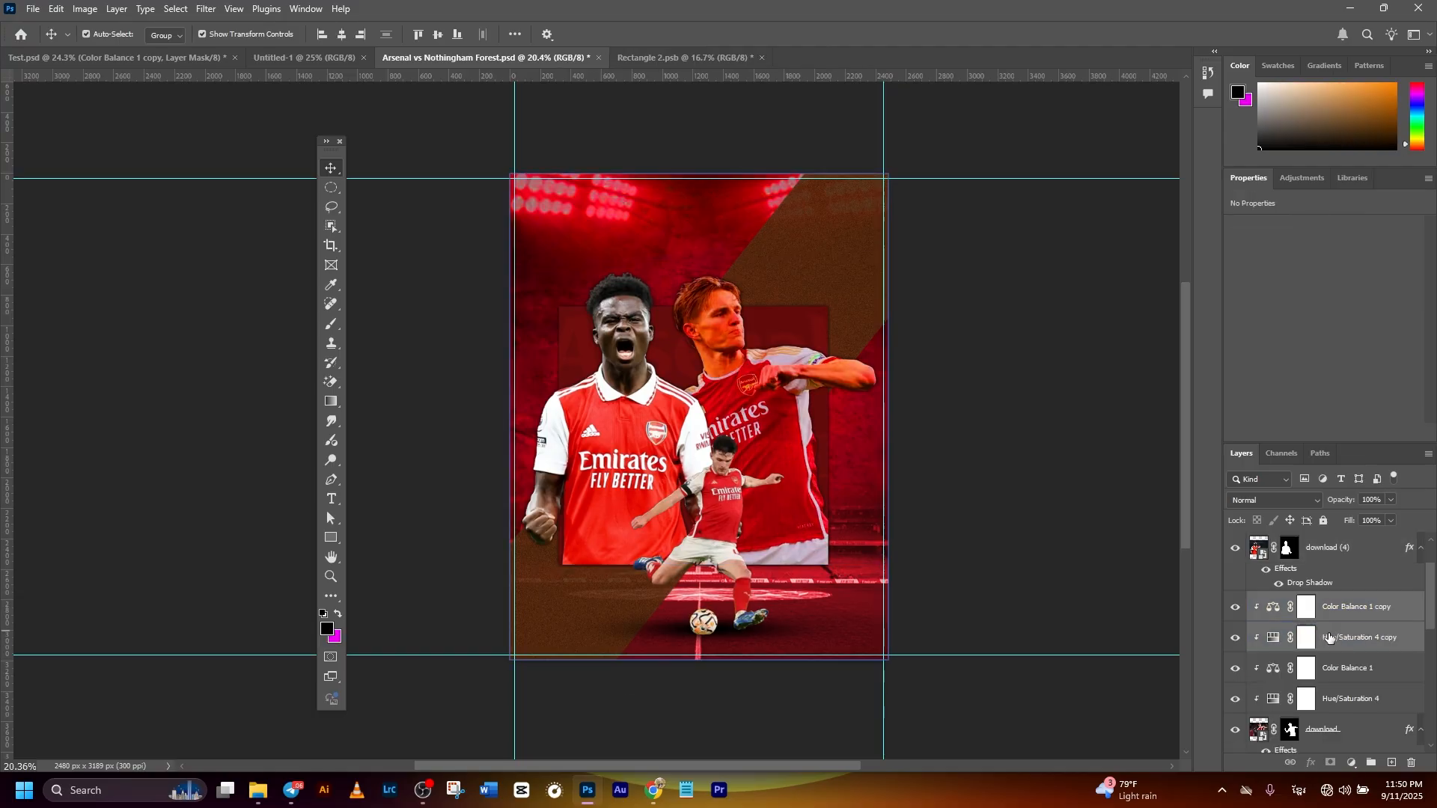
- Move the two duplicated adjustments directly above the shouting player's download (4) layer and clip them to it
{"action": "left_click_drag", "start_coordinate": [1360, 614], "coordinate": [1357, 545]}
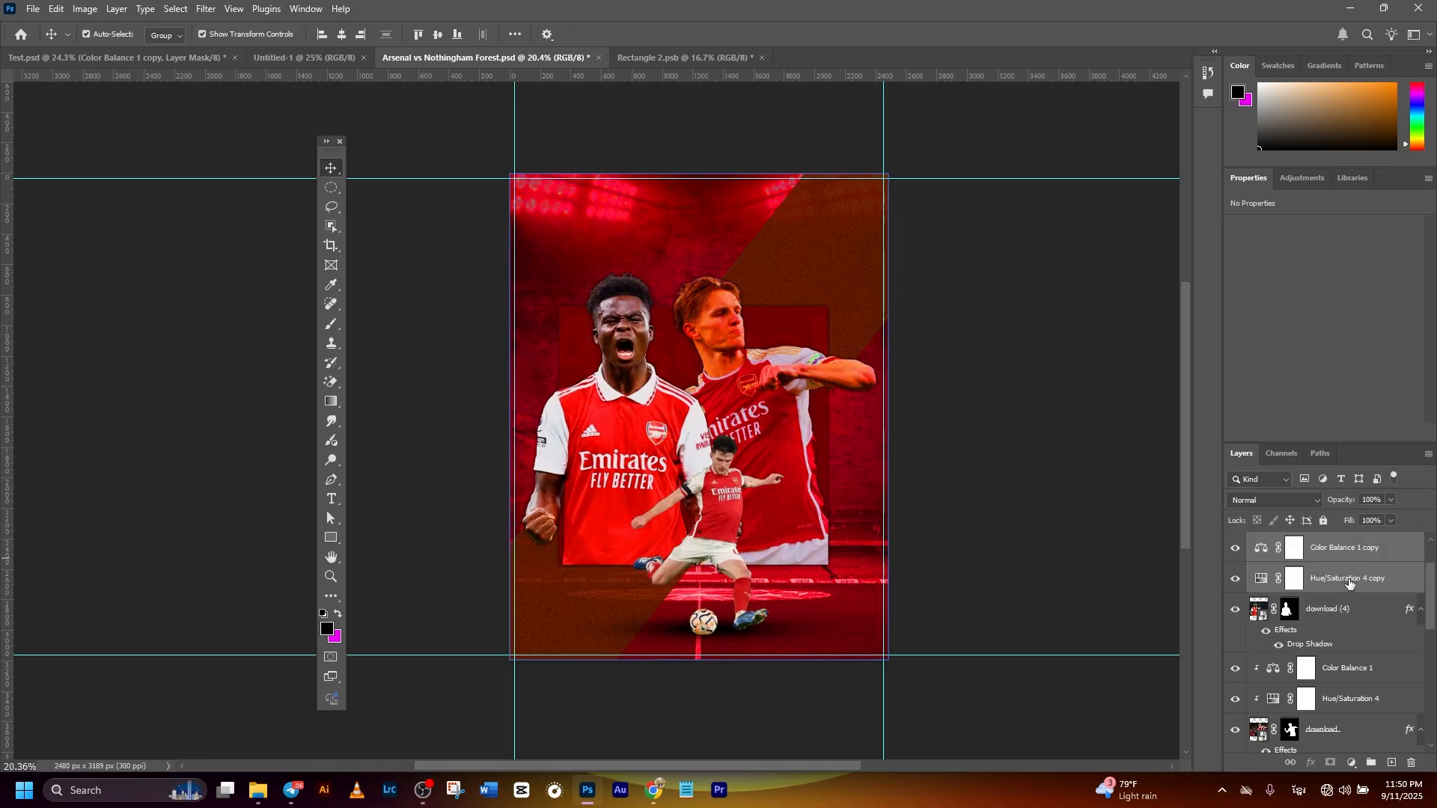
{"action": "right_click", "coordinate": [1350, 583]}
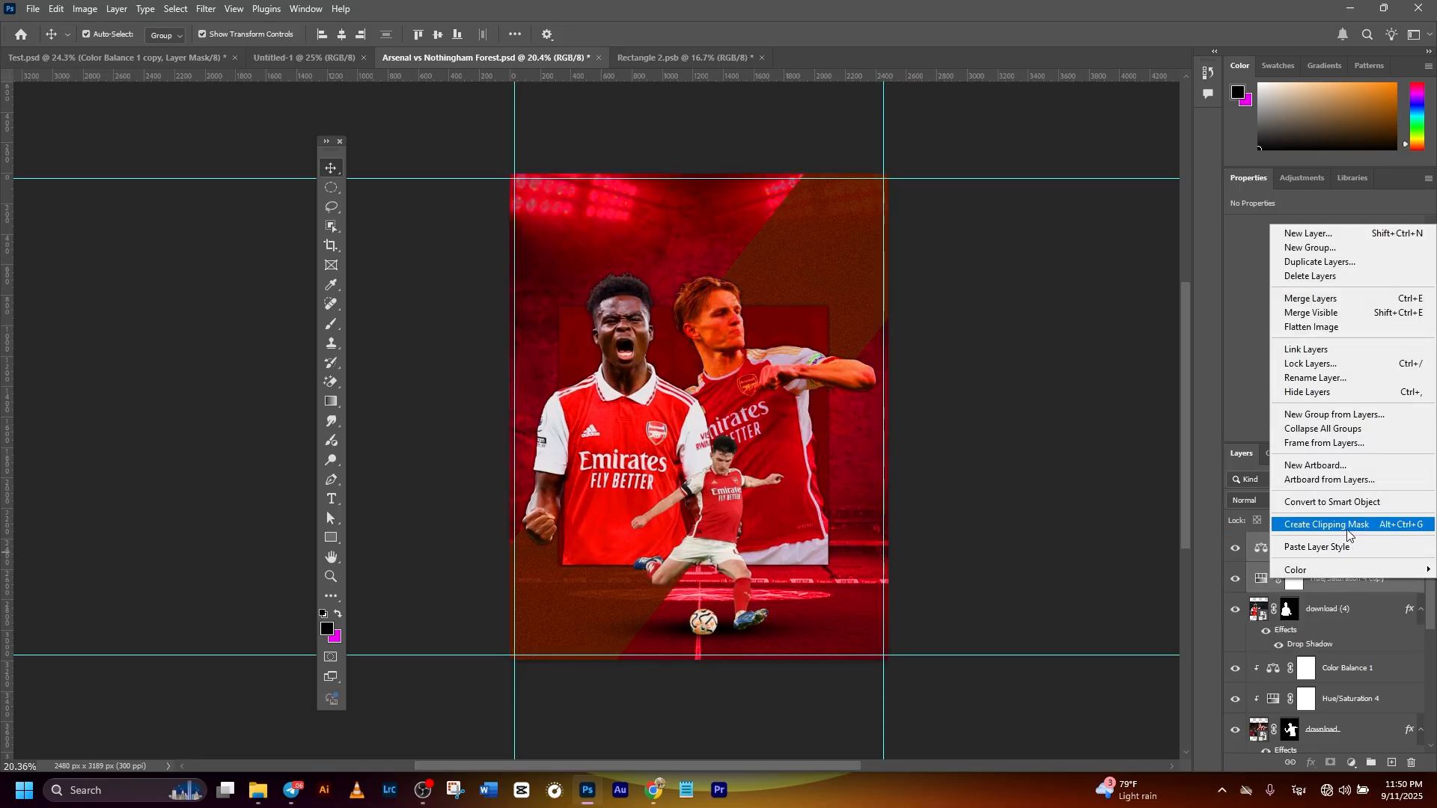
{"action": "left_click", "coordinate": [1348, 527]}
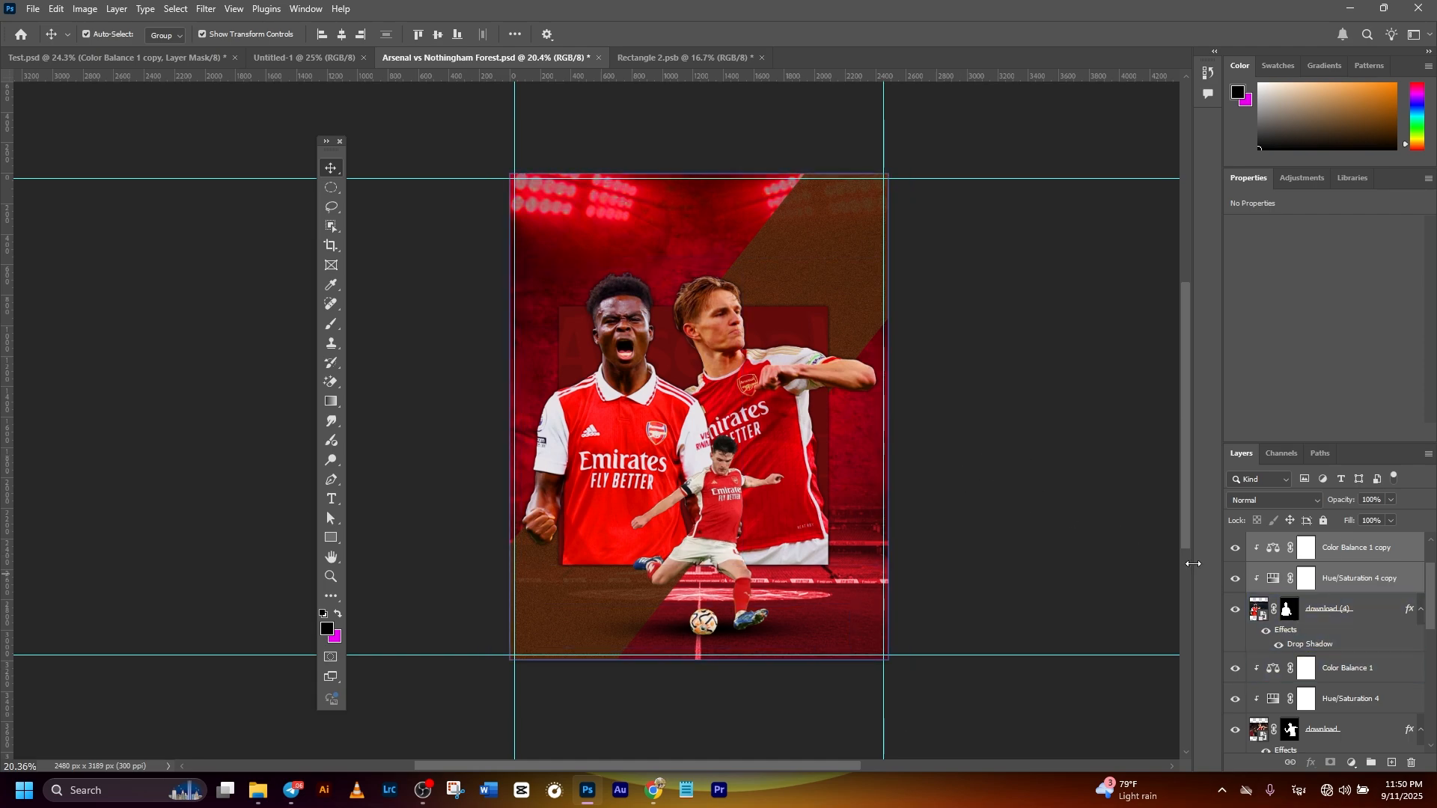
{"action": "left_click", "coordinate": [980, 471]}
- Duplicate the shouting player's two adjustments, move the new copies above the kicking player's download (7) layer and clip them to it
{"action": "left_click", "coordinate": [1357, 587]}
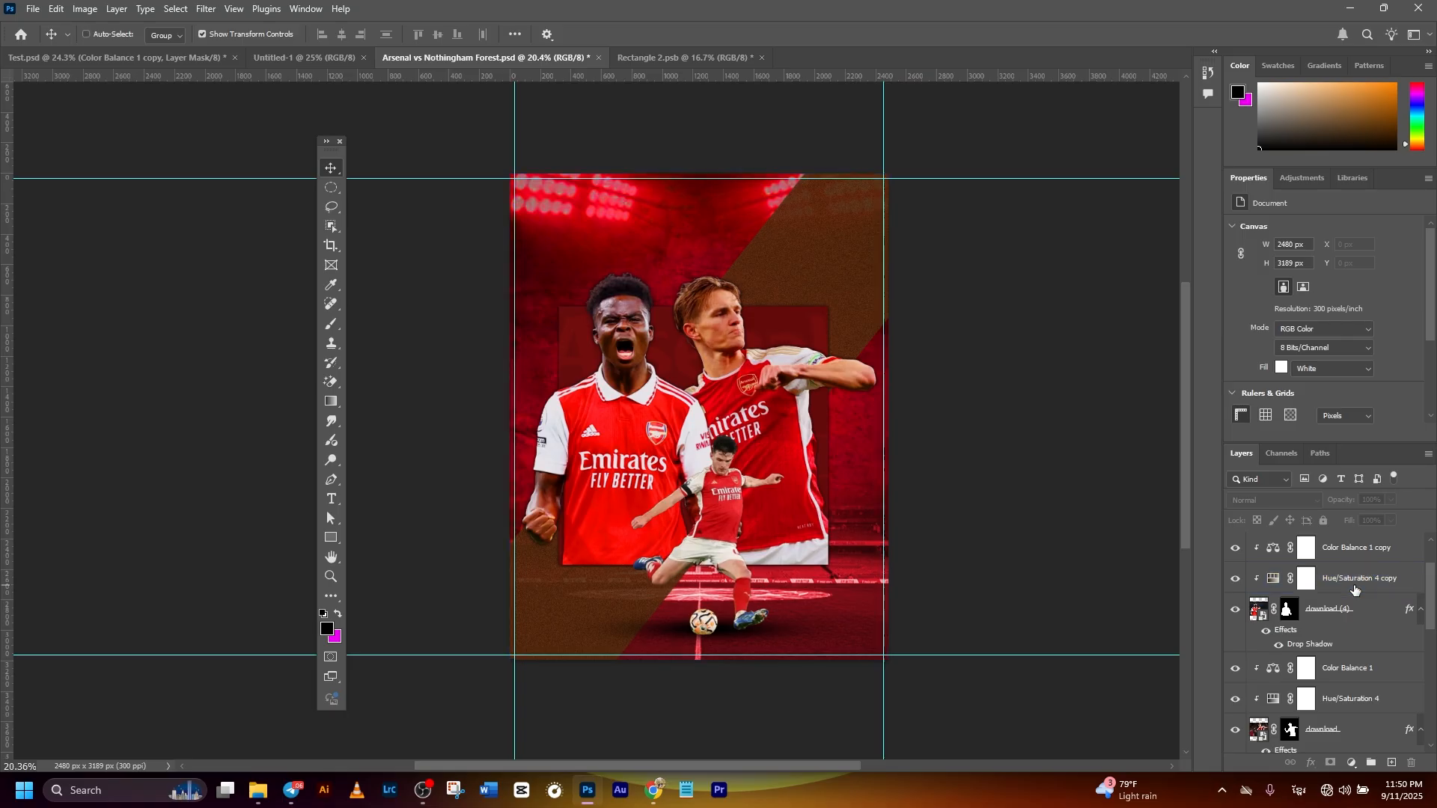
{"action": "left_click", "coordinate": [1335, 540], "text": "ctrl"}
{"action": "key", "text": "ctrl+j"}
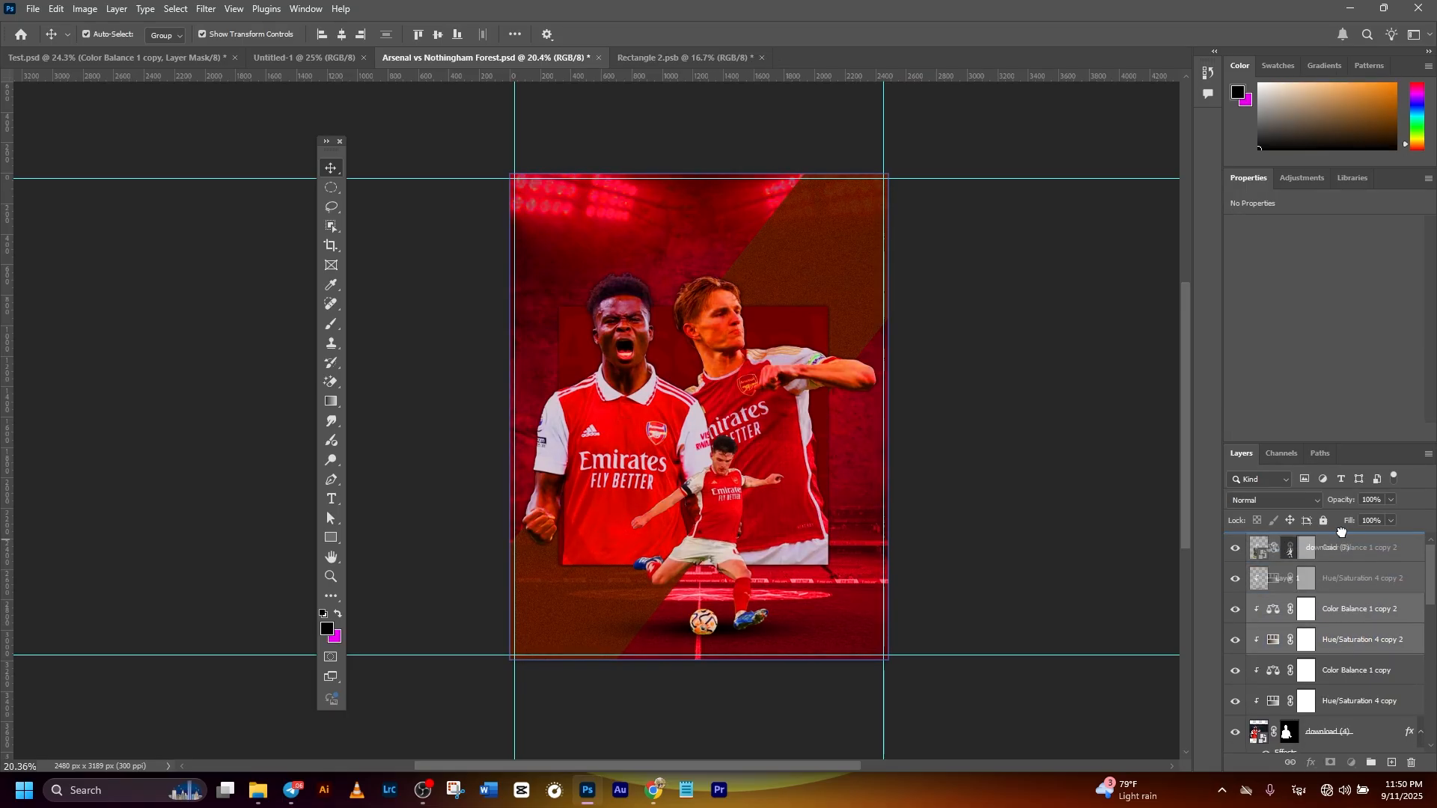
{"action": "left_click_drag", "start_coordinate": [1341, 531], "coordinate": [1340, 533]}
{"action": "right_click", "coordinate": [1343, 584]}
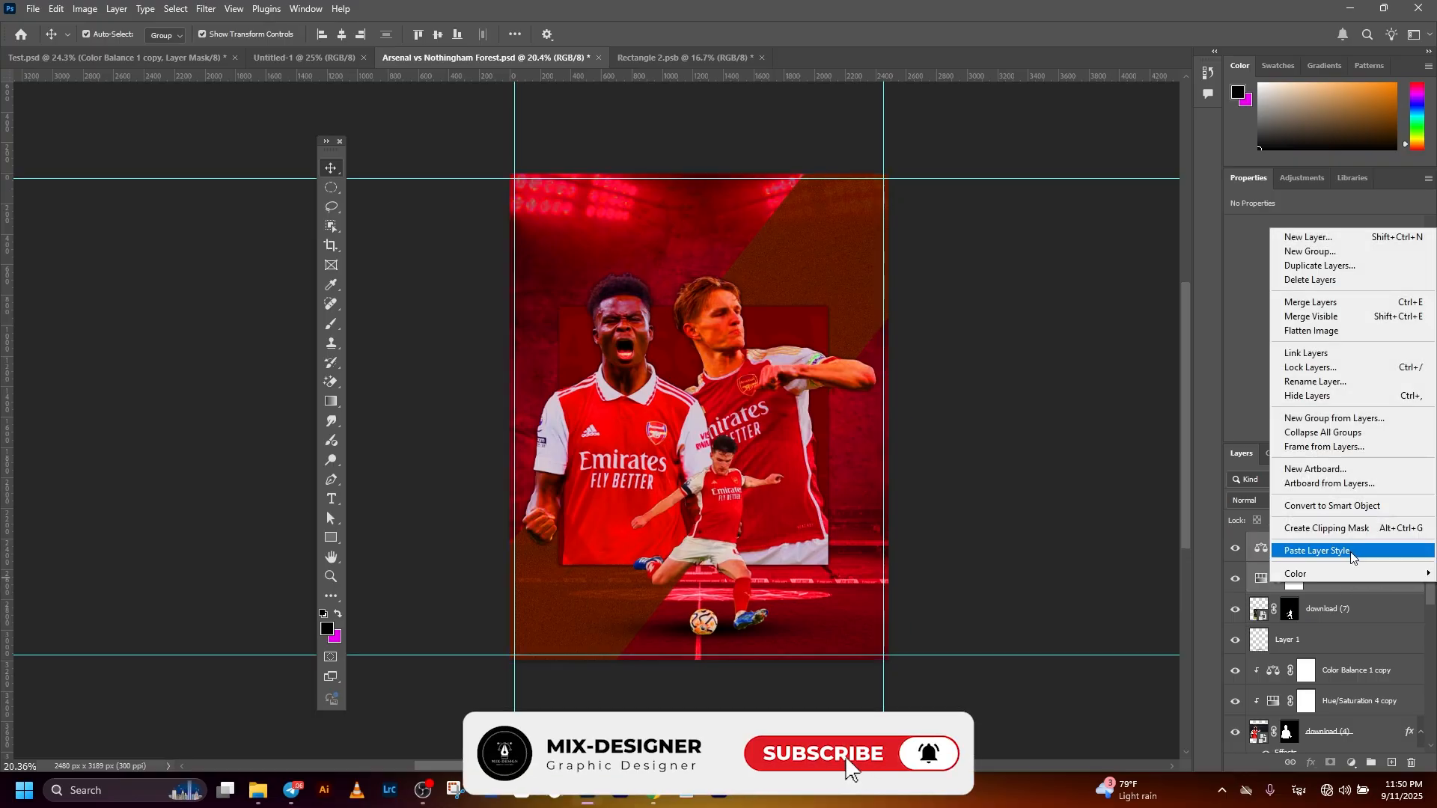
{"action": "left_click", "coordinate": [1340, 528]}
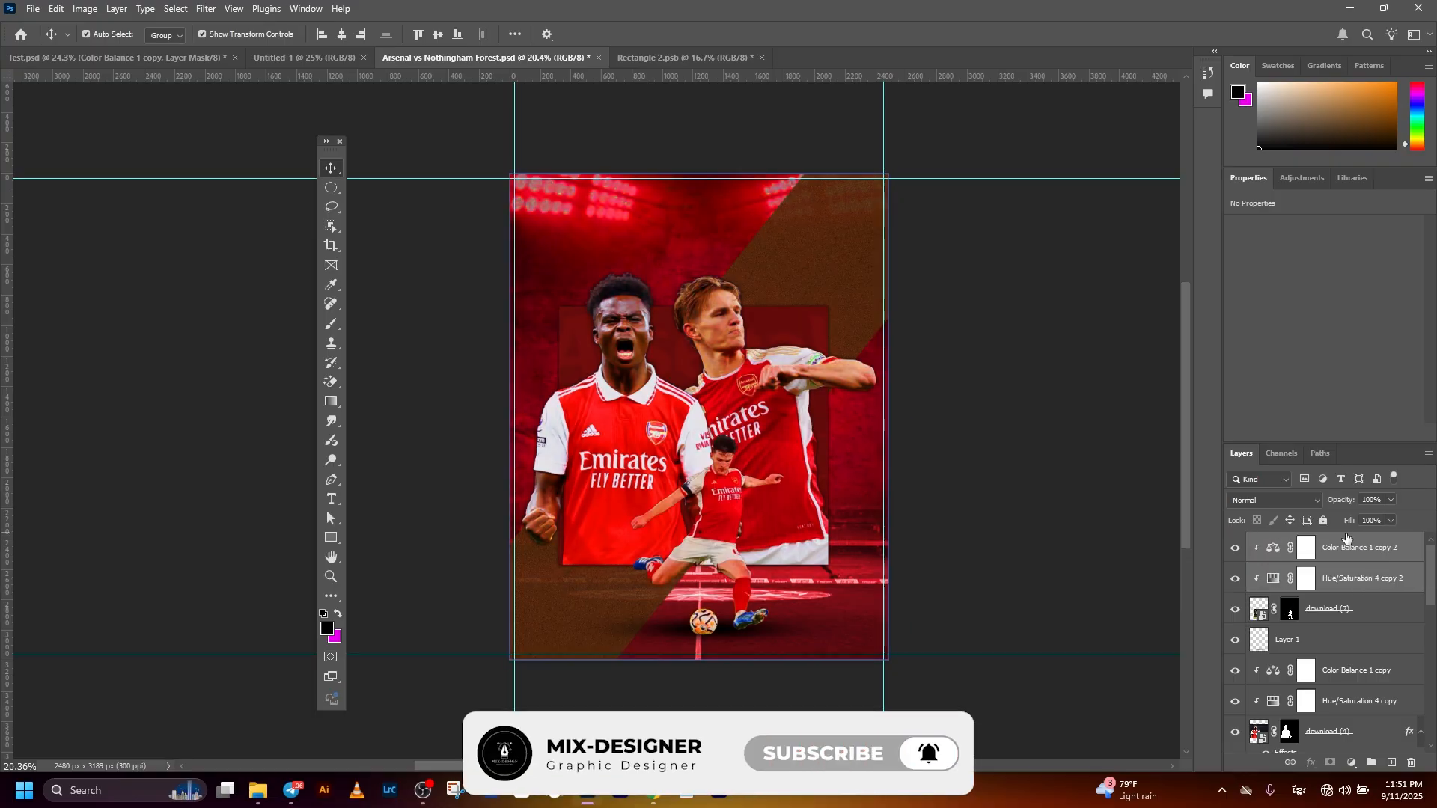
{"action": "left_click", "coordinate": [945, 542]}
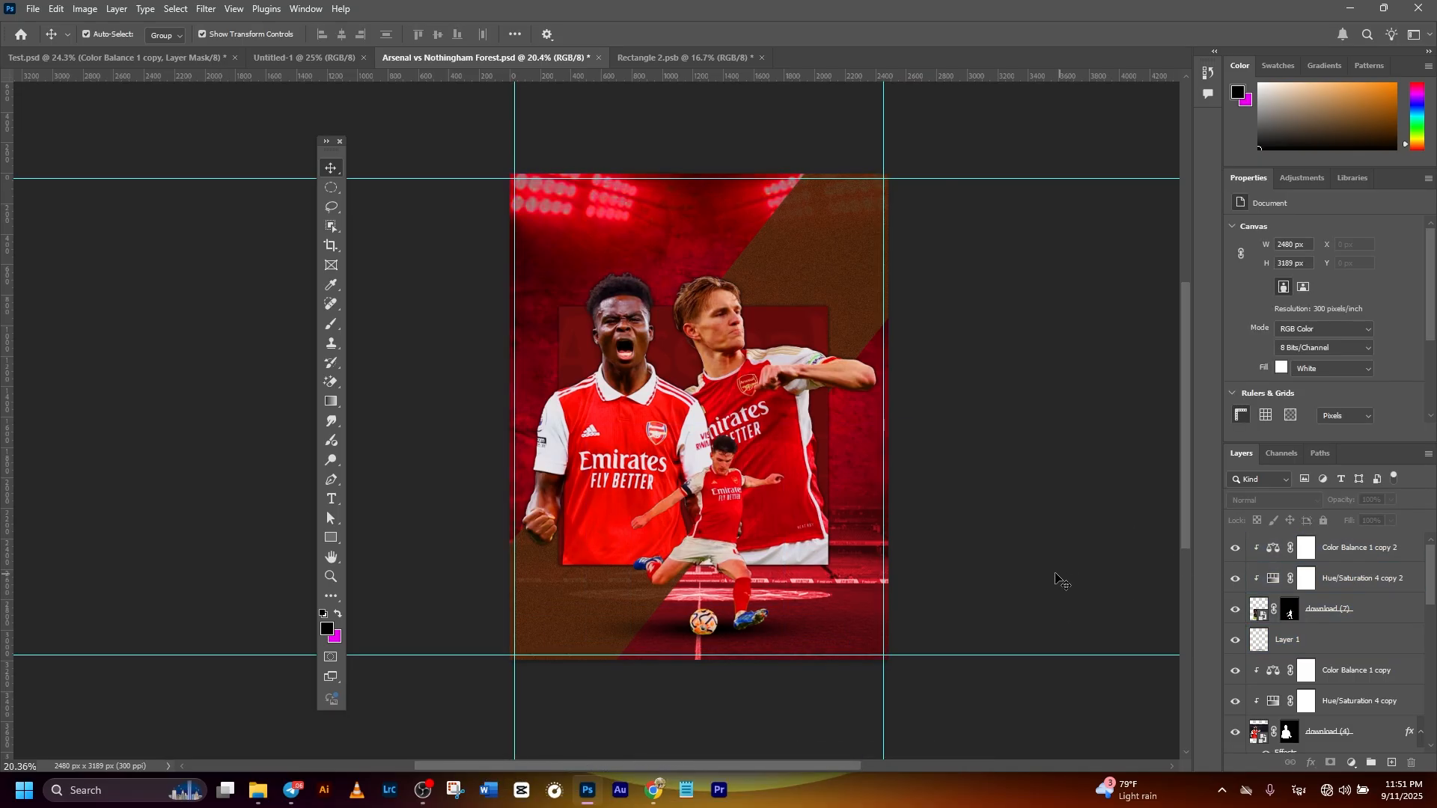
- Brighten the kicking player by setting the Lightness of his Hue/Saturation 4 copy 2 adjustment to 4
{"action": "scroll", "coordinate": [1100, 569], "scroll_direction": "up", "scroll_amount": 5}
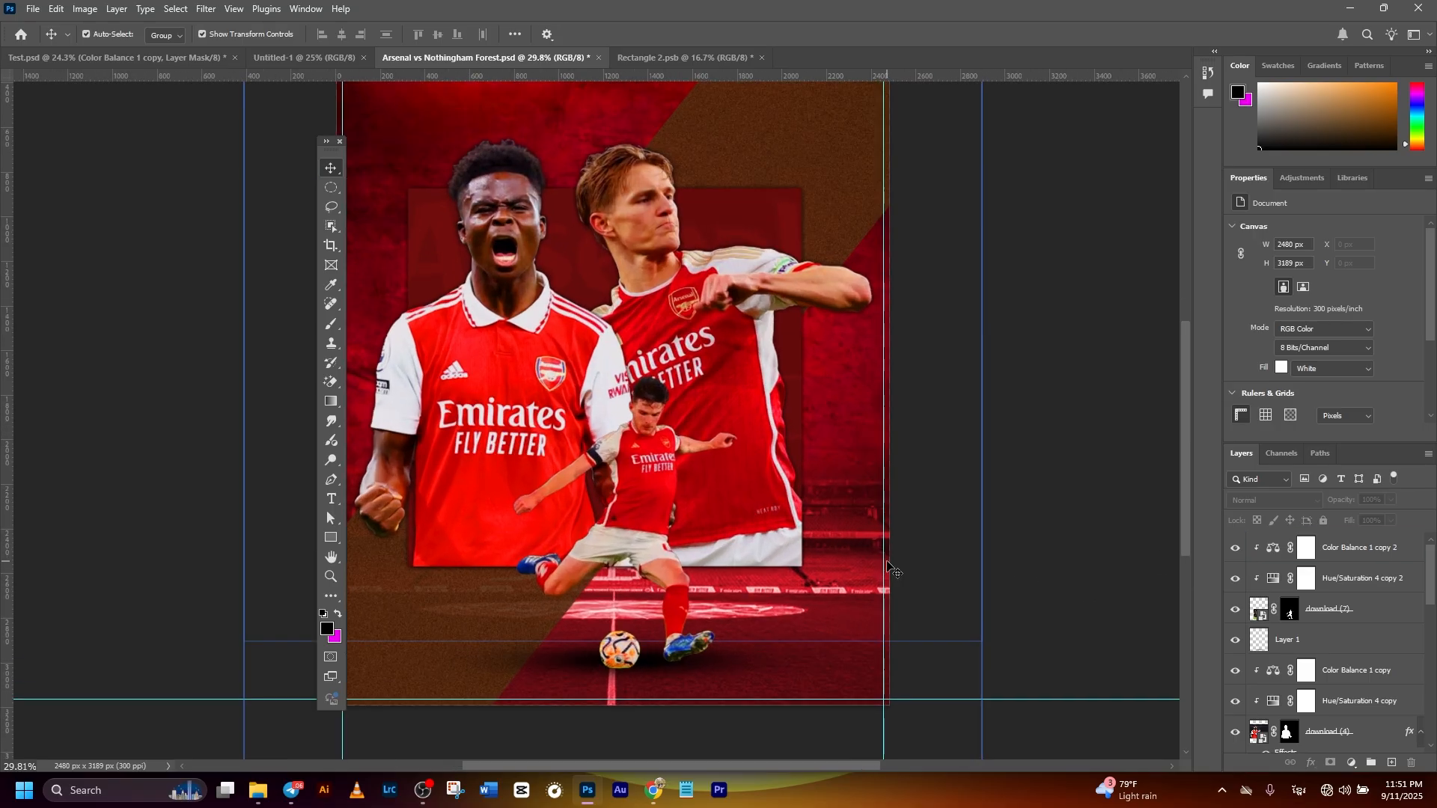
{"action": "scroll", "coordinate": [865, 511], "scroll_direction": "down", "scroll_amount": 3}
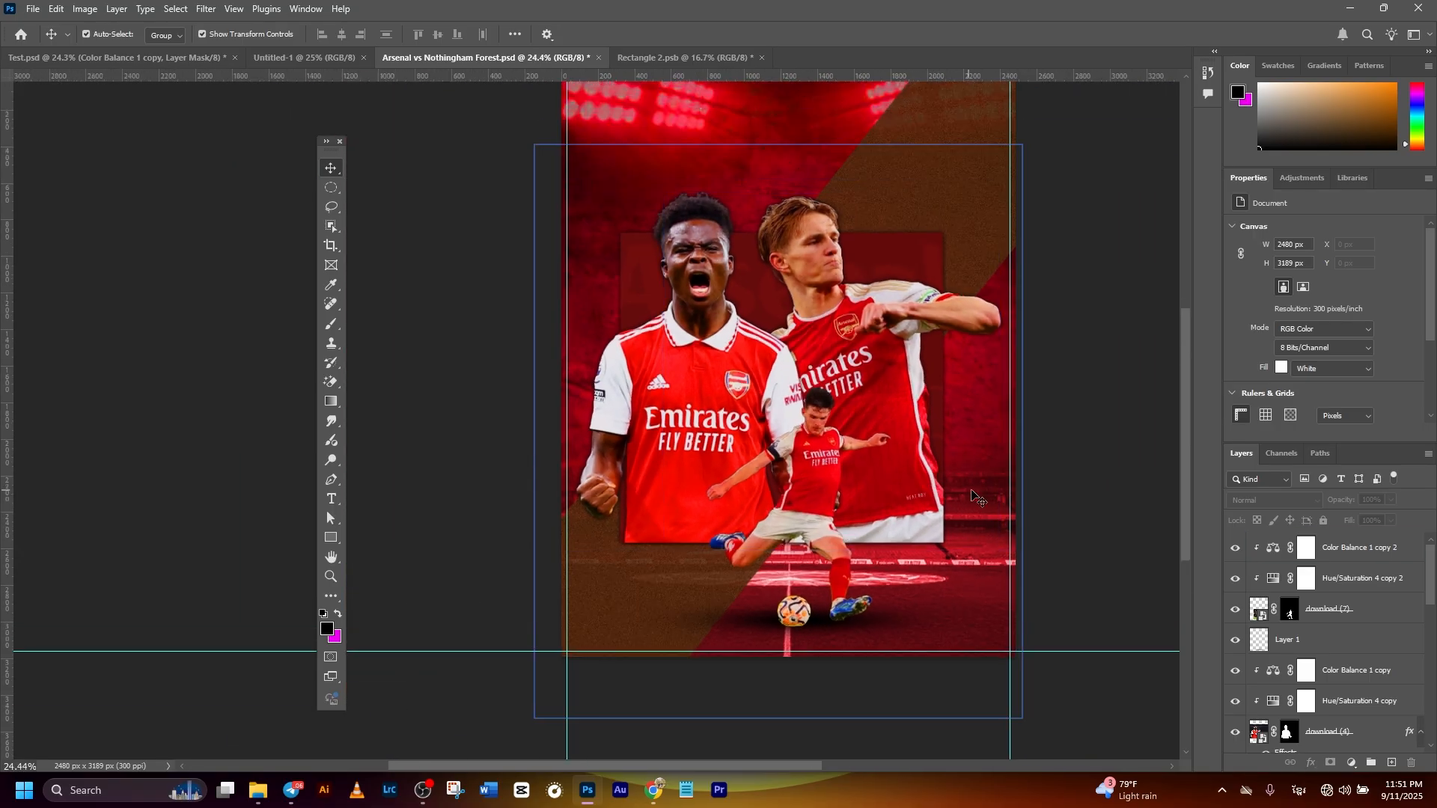
{"action": "left_click", "coordinate": [879, 473]}
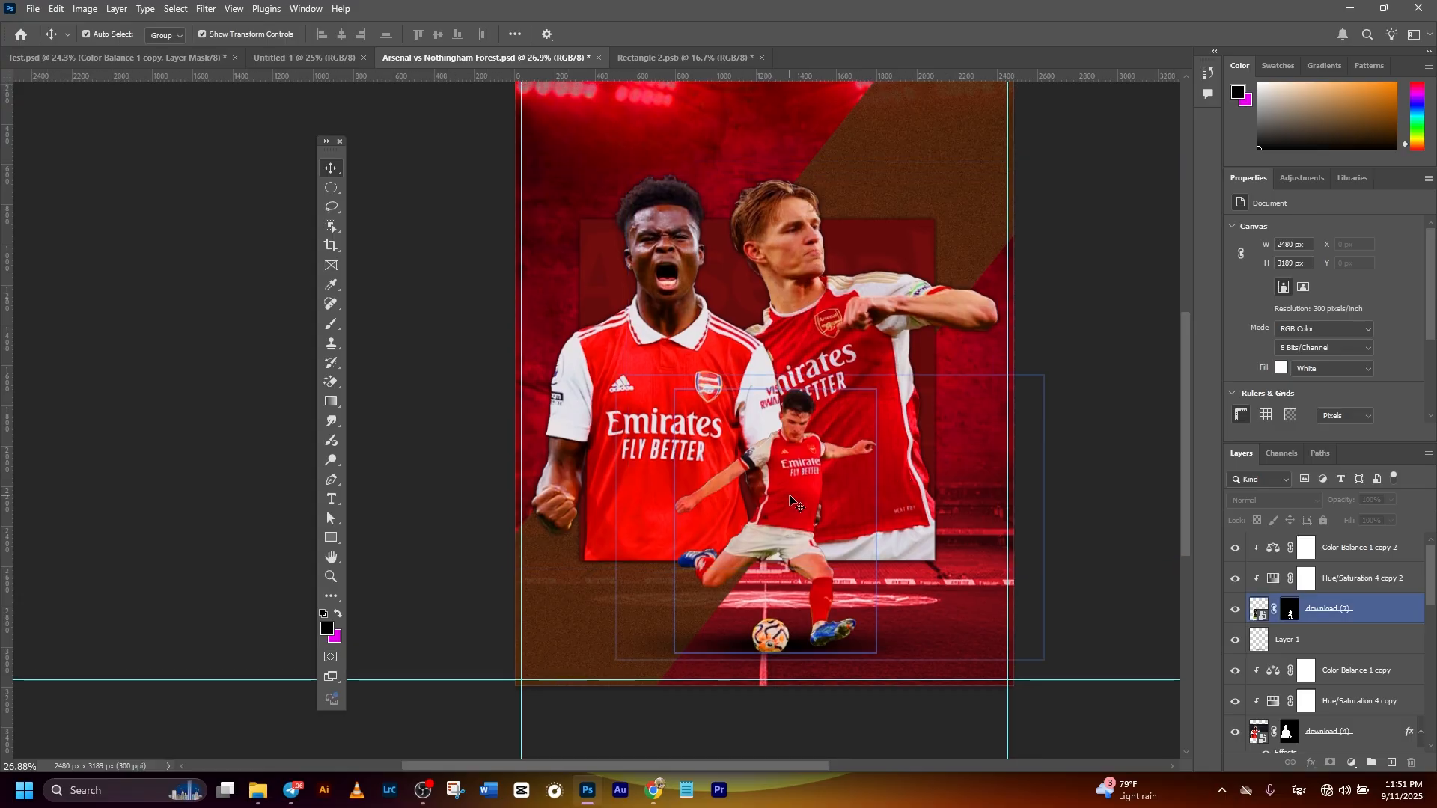
{"action": "left_click", "coordinate": [790, 500]}
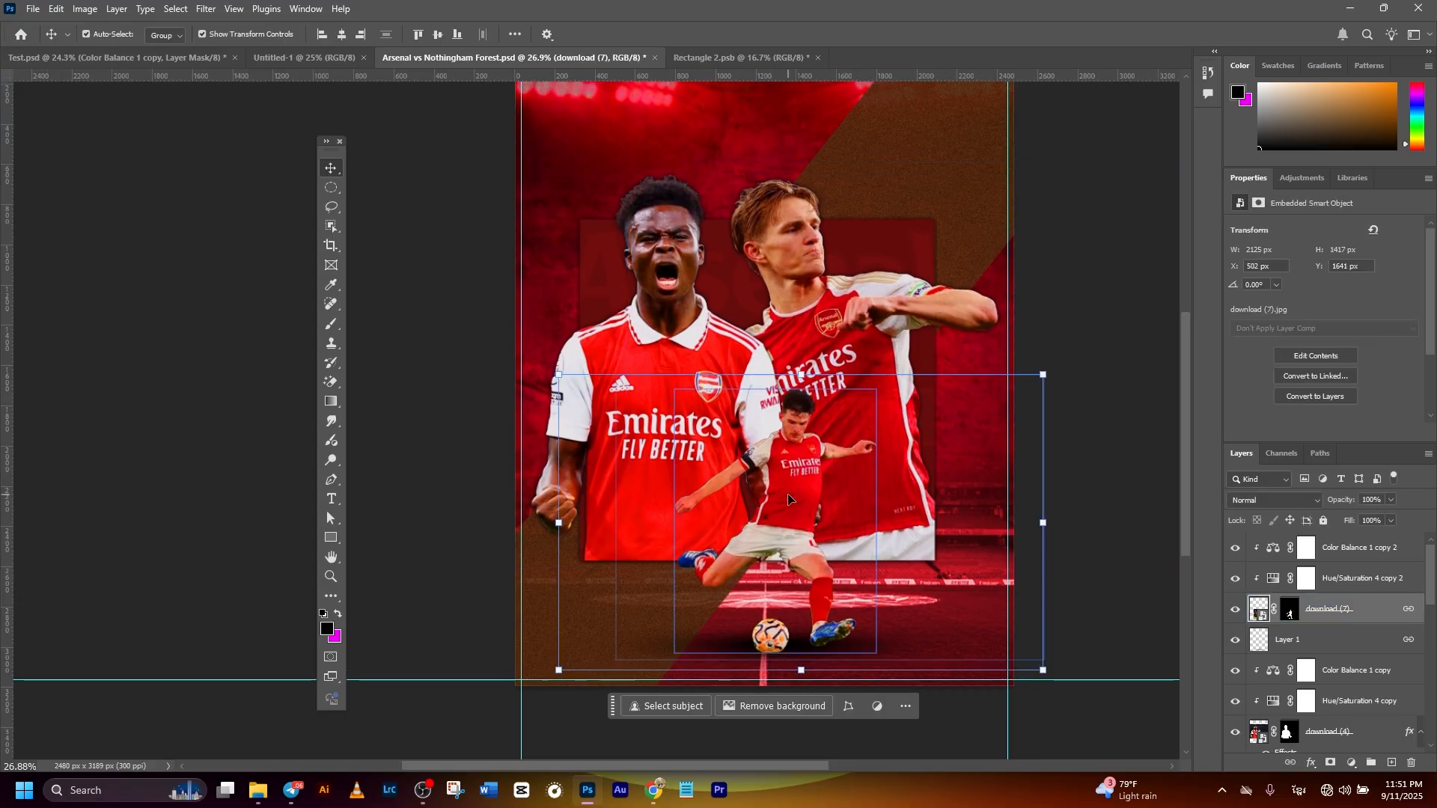
{"action": "double_click", "coordinate": [1398, 328]}
{"action": "type", "text": "0"}
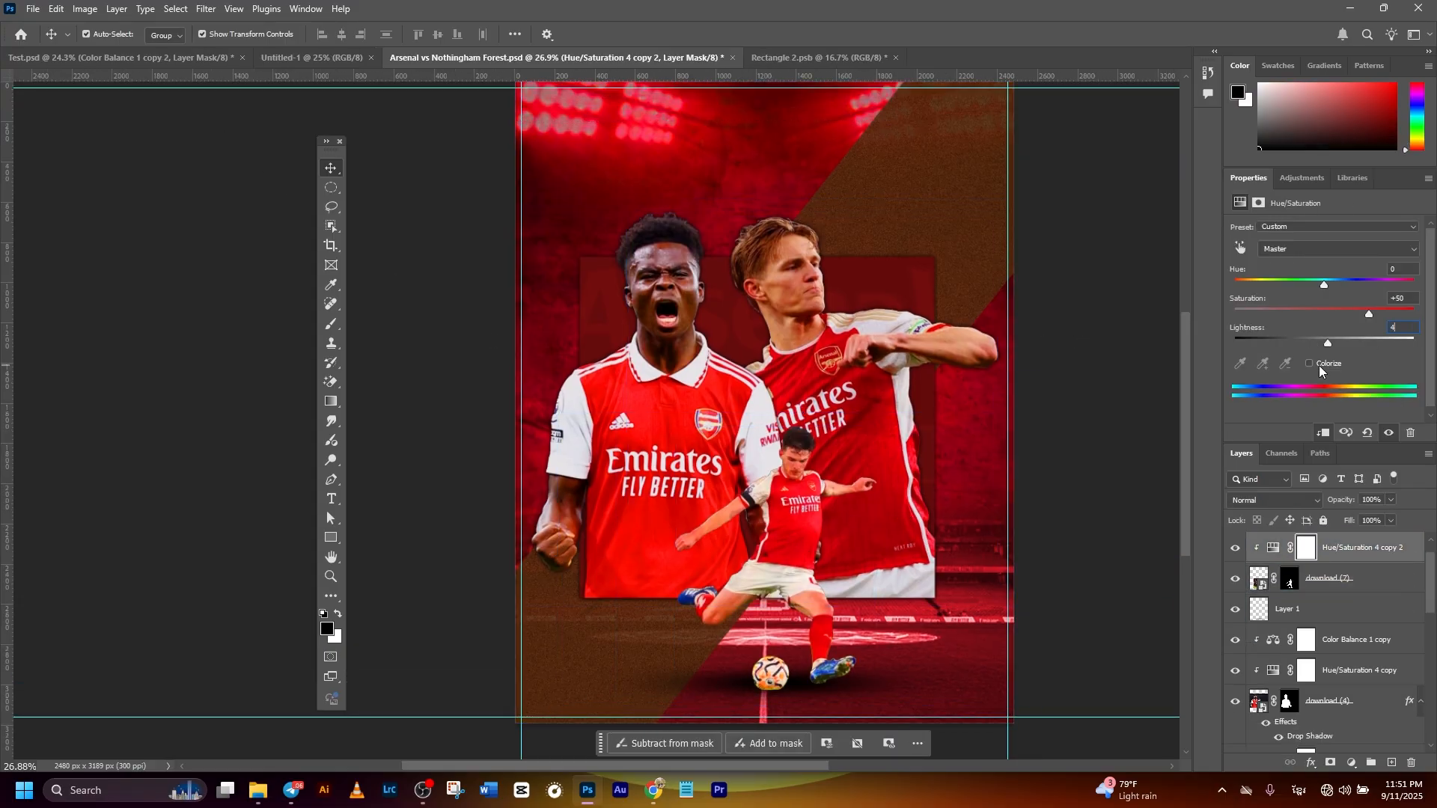
{"action": "scroll", "coordinate": [1274, 547], "scroll_direction": "up", "scroll_amount": 1}
{"action": "left_click", "coordinate": [1273, 545]}
{"action": "left_click", "coordinate": [1090, 385]}
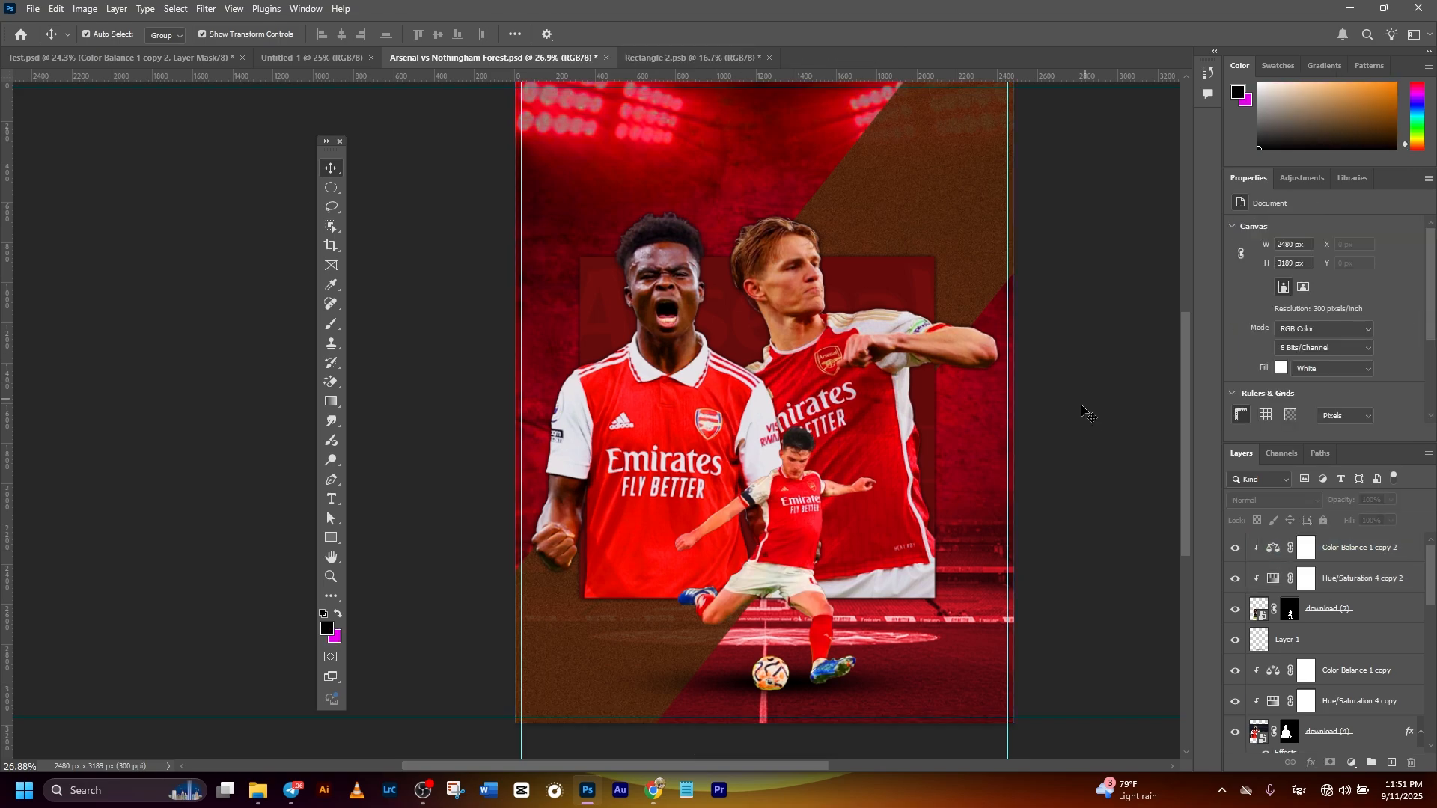
- Add the white text "Arsenal vs Nott'm Forest" in AKbalthom Naga Bold, 57.12 pt, above the kicking player's adjustments
{"action": "left_click", "coordinate": [692, 423]}
{"action": "left_click", "coordinate": [1268, 655]}
{"action": "left_click", "coordinate": [1273, 679]}
{"action": "left_click_drag", "start_coordinate": [1315, 345], "coordinate": [1316, 353]}
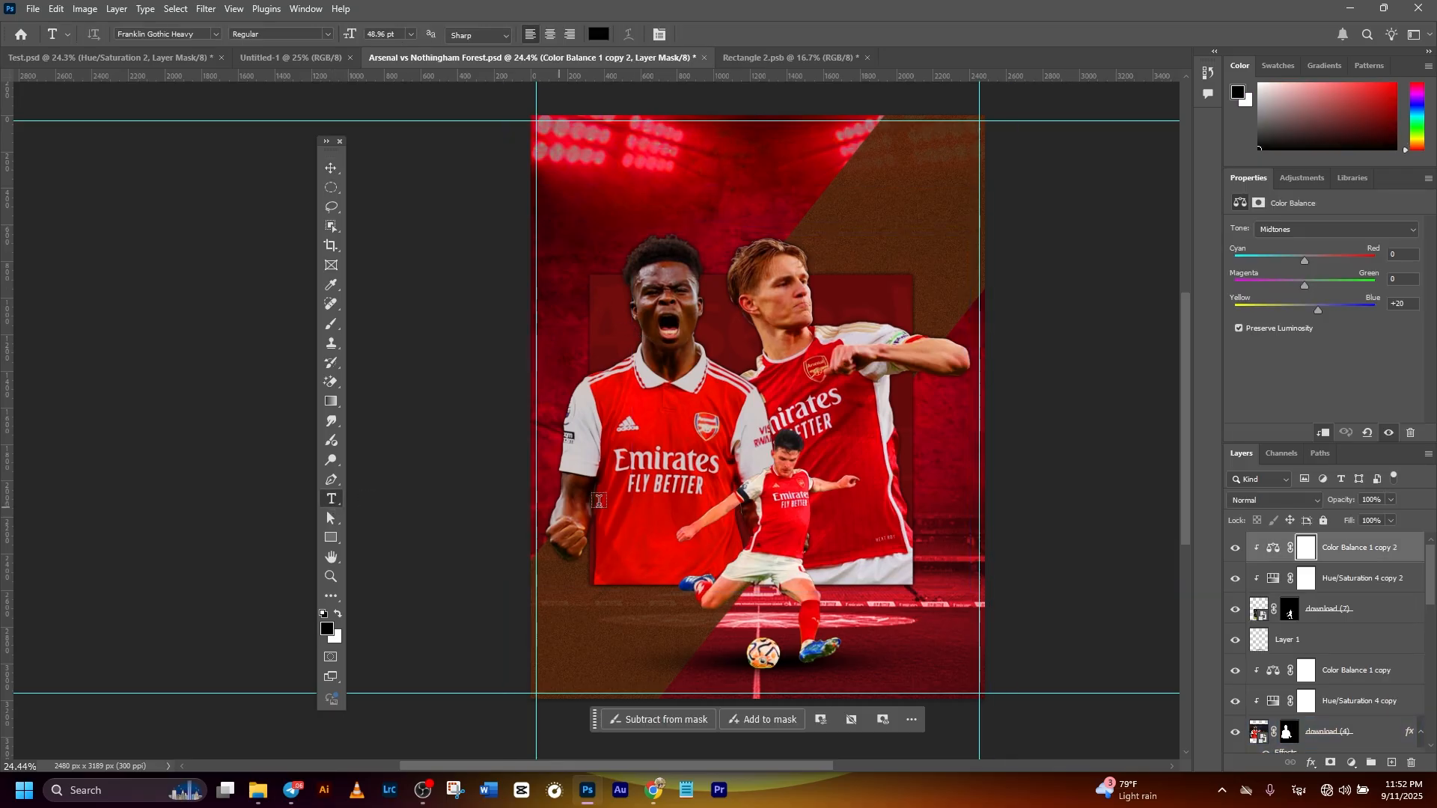
{"action": "left_click", "coordinate": [580, 470]}
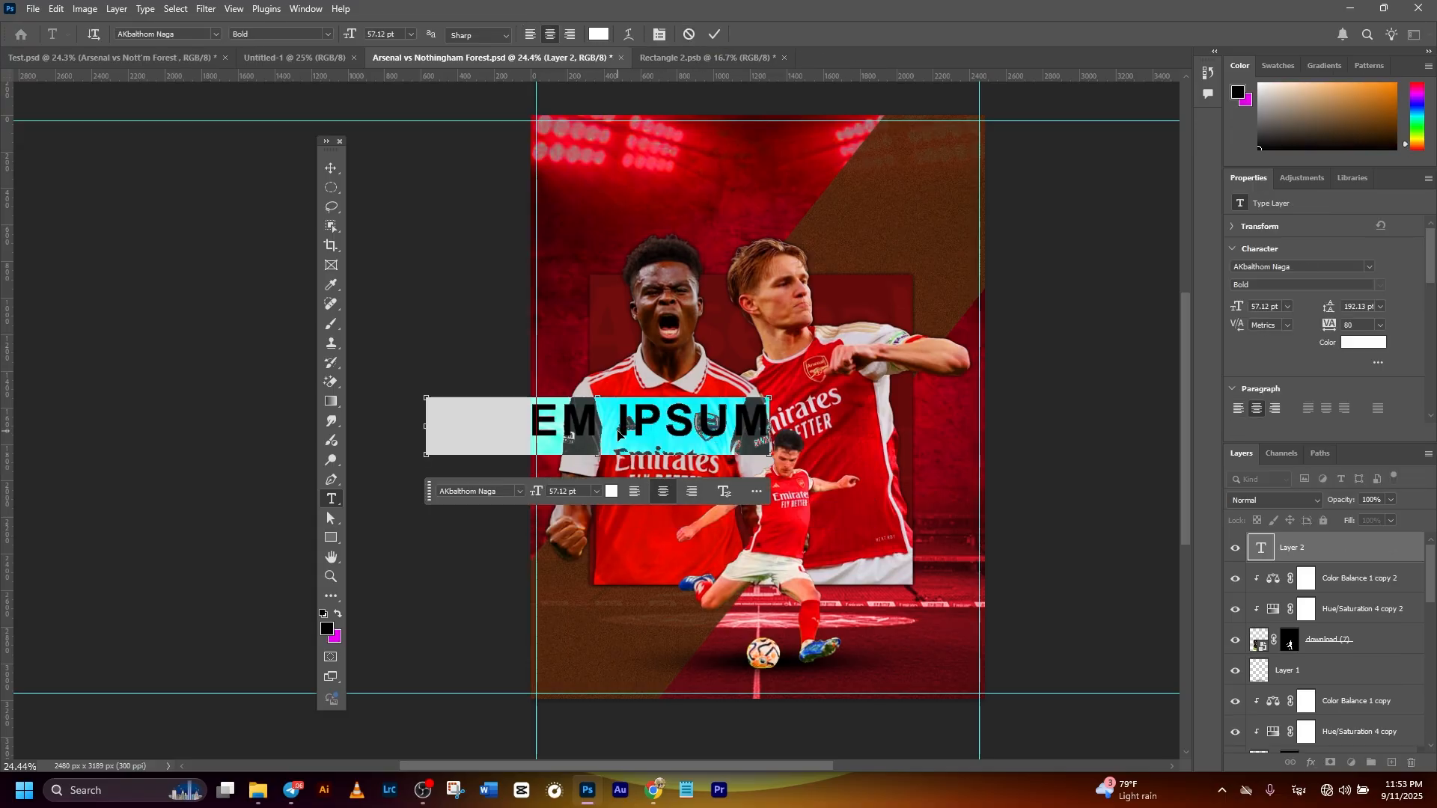
{"action": "key", "text": "ctrl+v"}
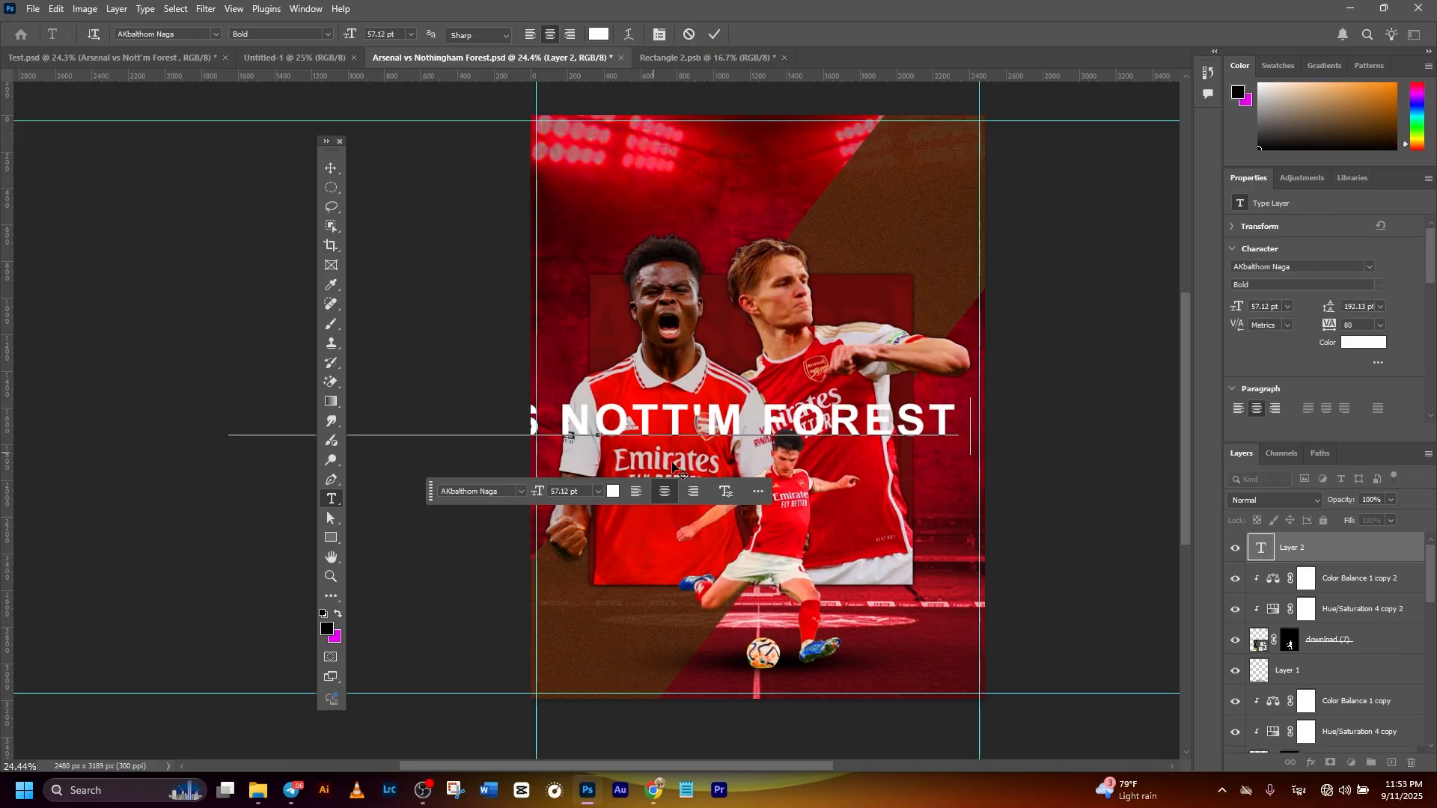
{"action": "left_click", "coordinate": [715, 34]}
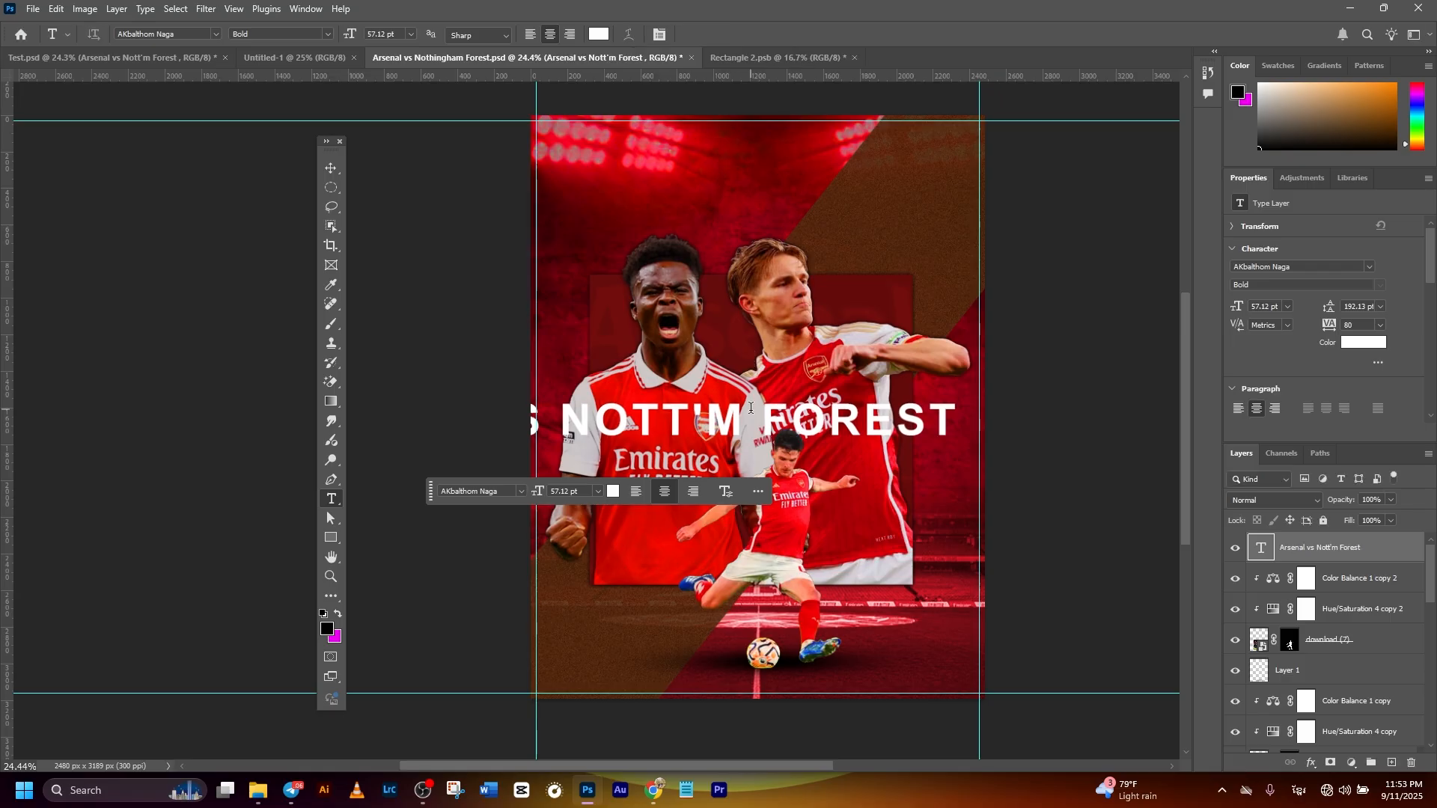
- Scale the Arsenal vs Nott'm Forest text to about 33% and rotate it 90° counter-clockwise
{"action": "left_click", "coordinate": [331, 168]}
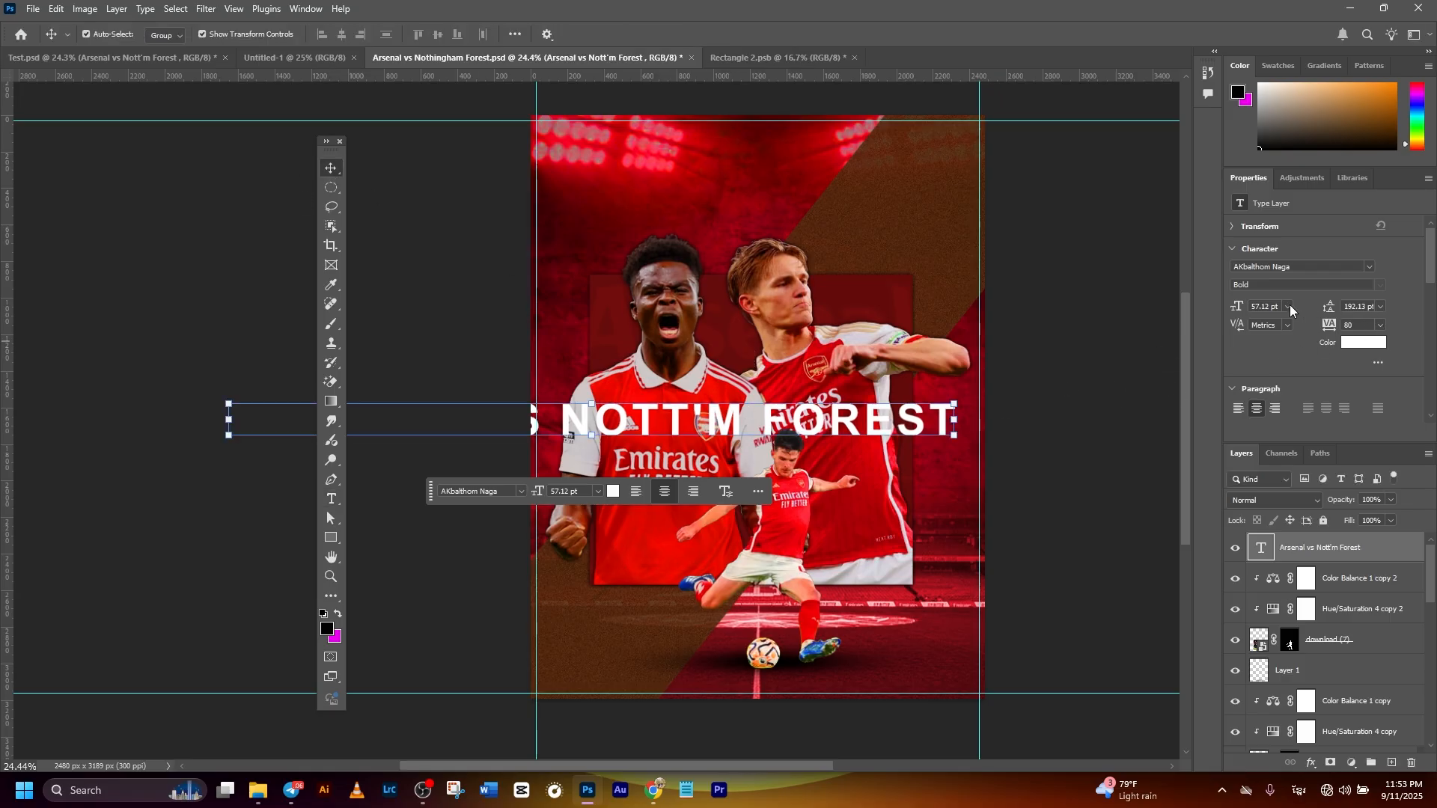
{"action": "key", "text": "ctrl+t"}
{"action": "left_click_drag", "start_coordinate": [228, 419], "coordinate": [728, 426]}
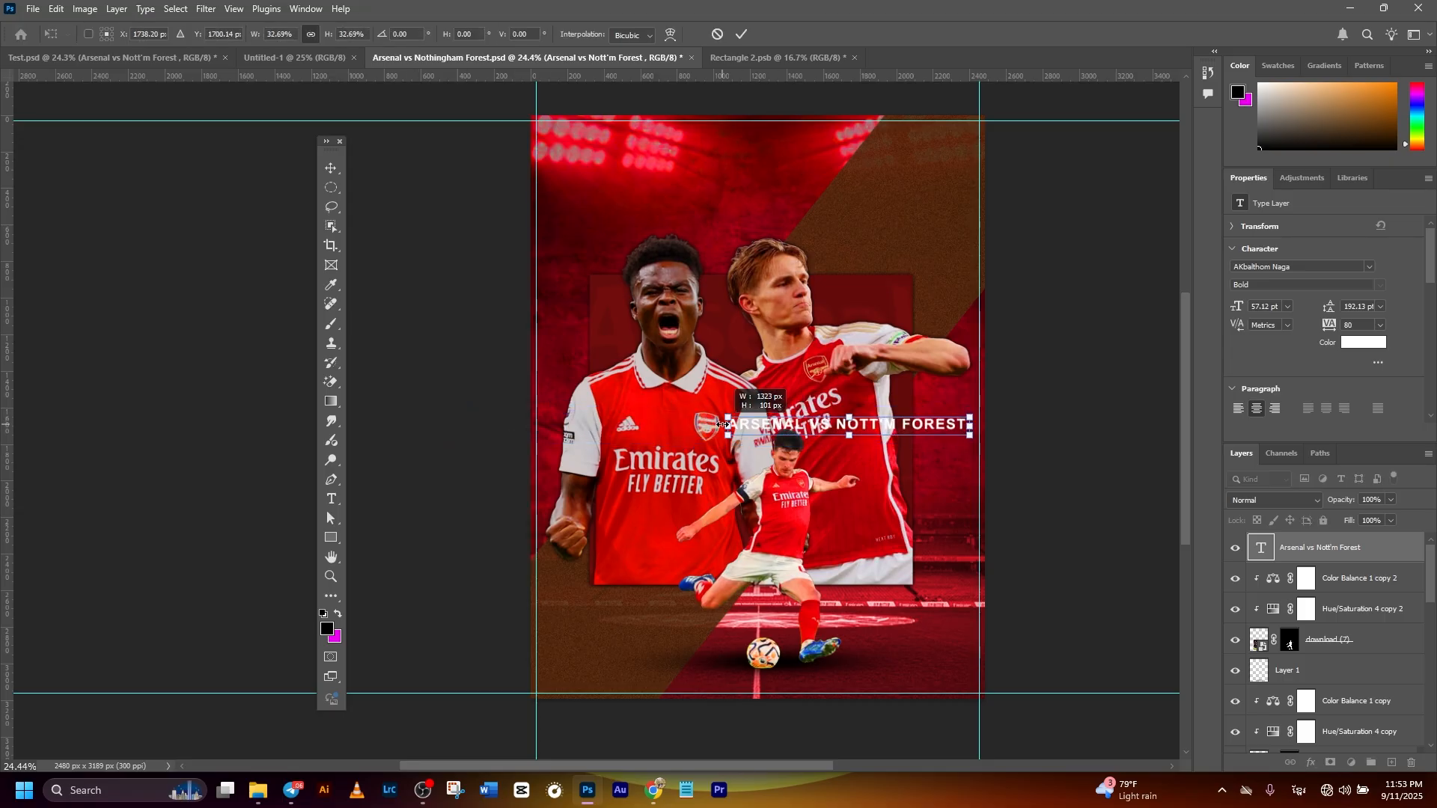
{"action": "left_click_drag", "start_coordinate": [892, 434], "coordinate": [700, 447]}
{"action": "right_click", "coordinate": [729, 439]}
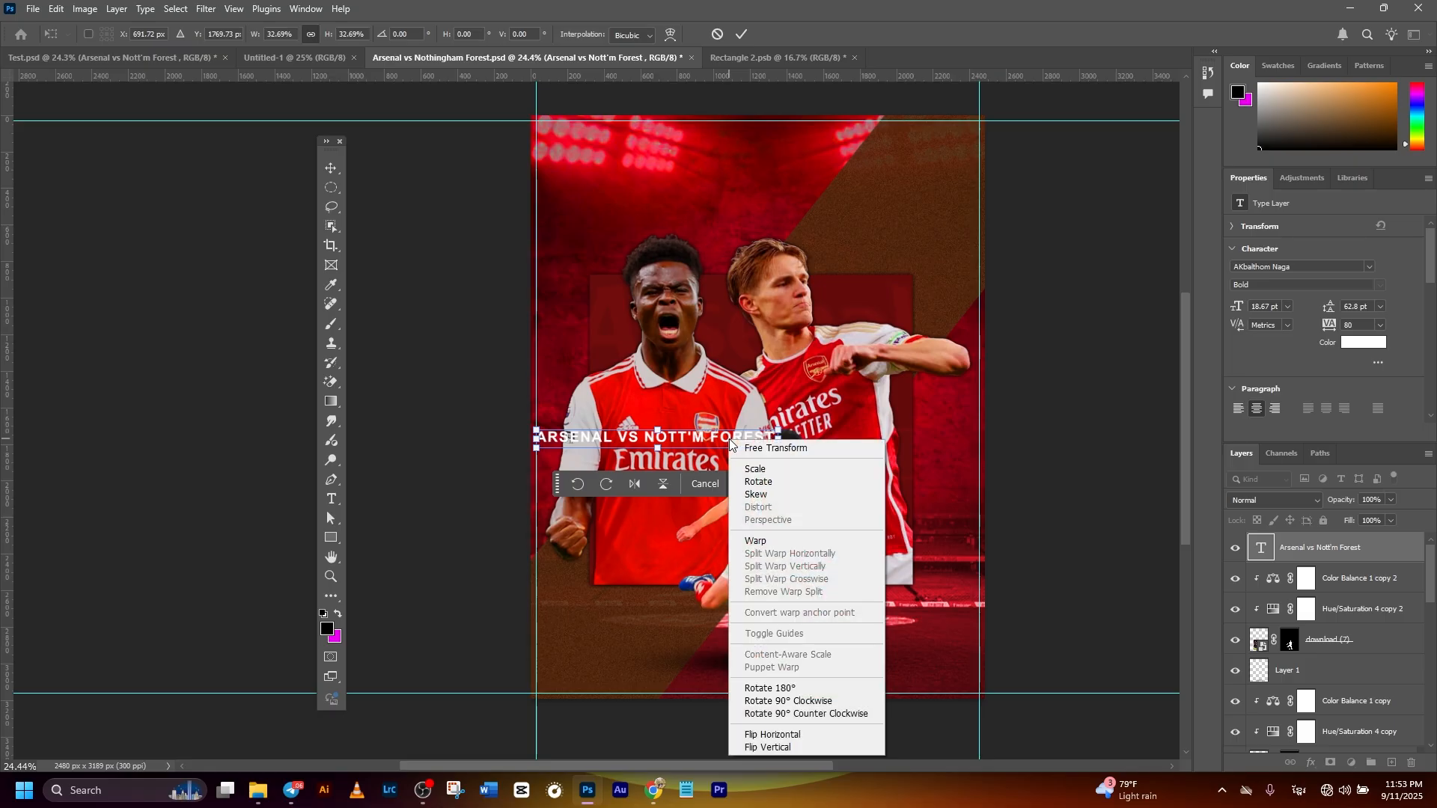
{"action": "left_click", "coordinate": [775, 715]}
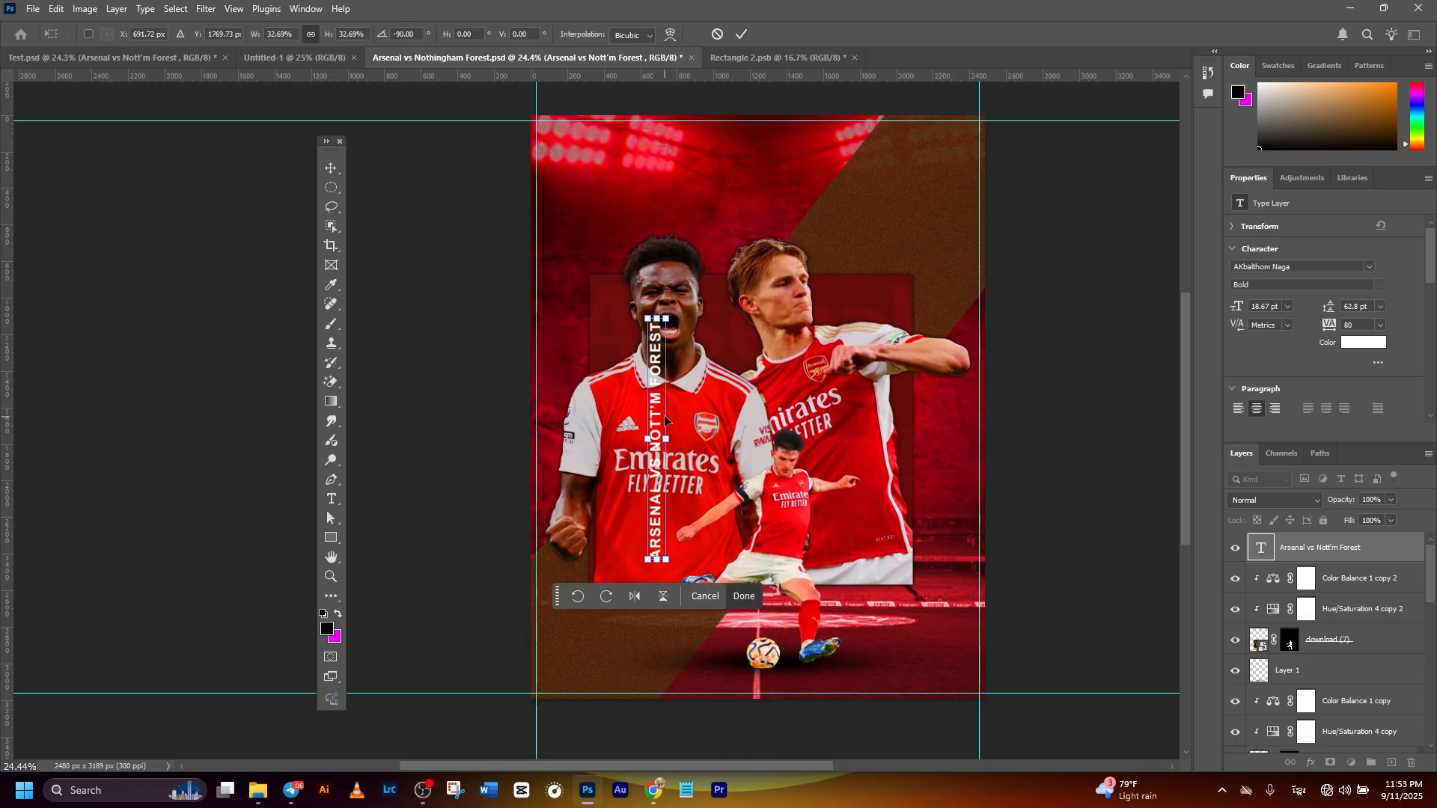
- Place the vertical text along the dark panel's left edge and enlarge it to nearly the panel's full height, about 23.91 pt
{"action": "left_click_drag", "start_coordinate": [655, 365], "coordinate": [578, 275]}
{"action": "left_click_drag", "start_coordinate": [584, 555], "coordinate": [585, 585]}
{"action": "left_click", "coordinate": [741, 34]}
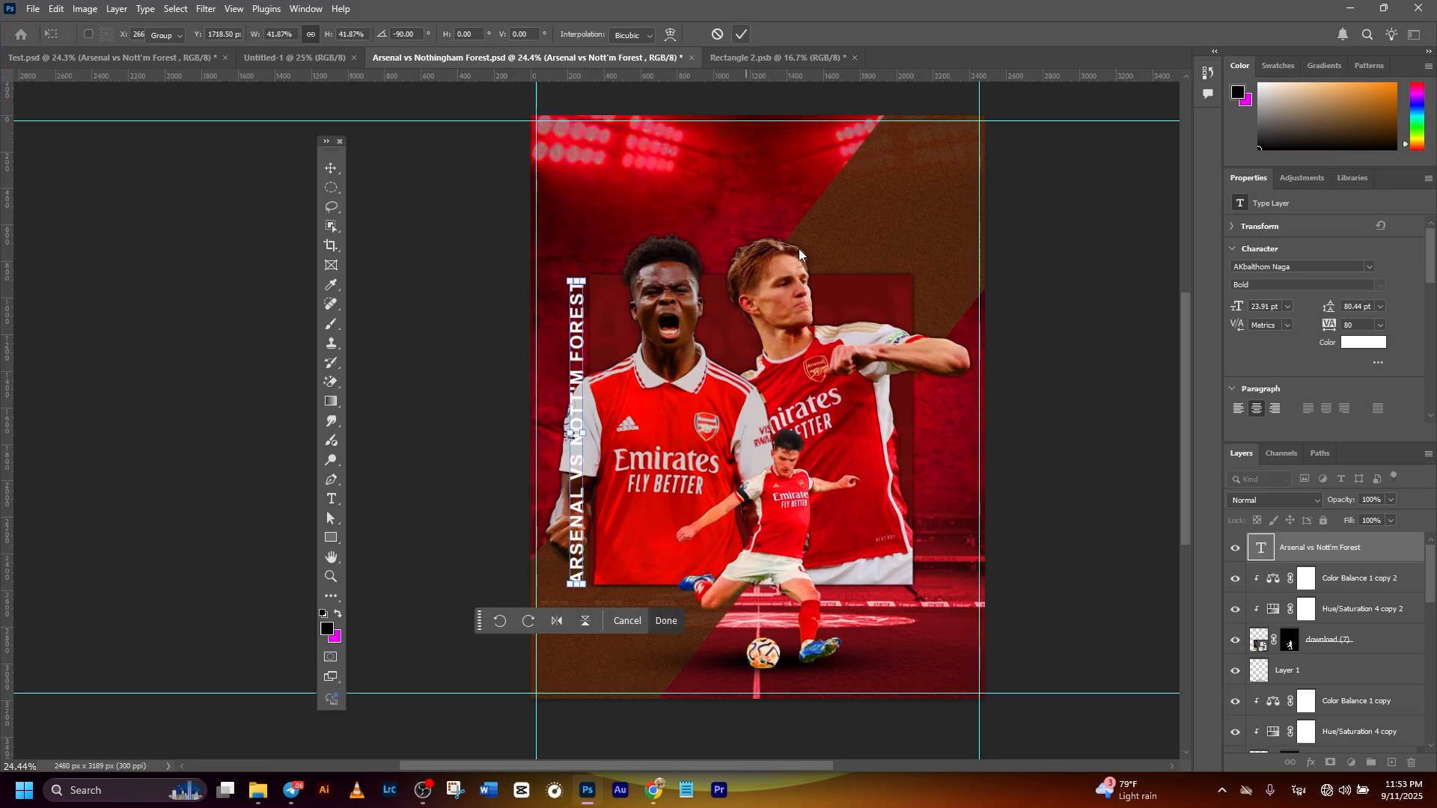
{"action": "left_click", "coordinate": [1051, 307]}
- Move the vertical text layer below the shouting player's download (4) layer so it runs behind him
{"action": "left_click", "coordinate": [583, 389]}
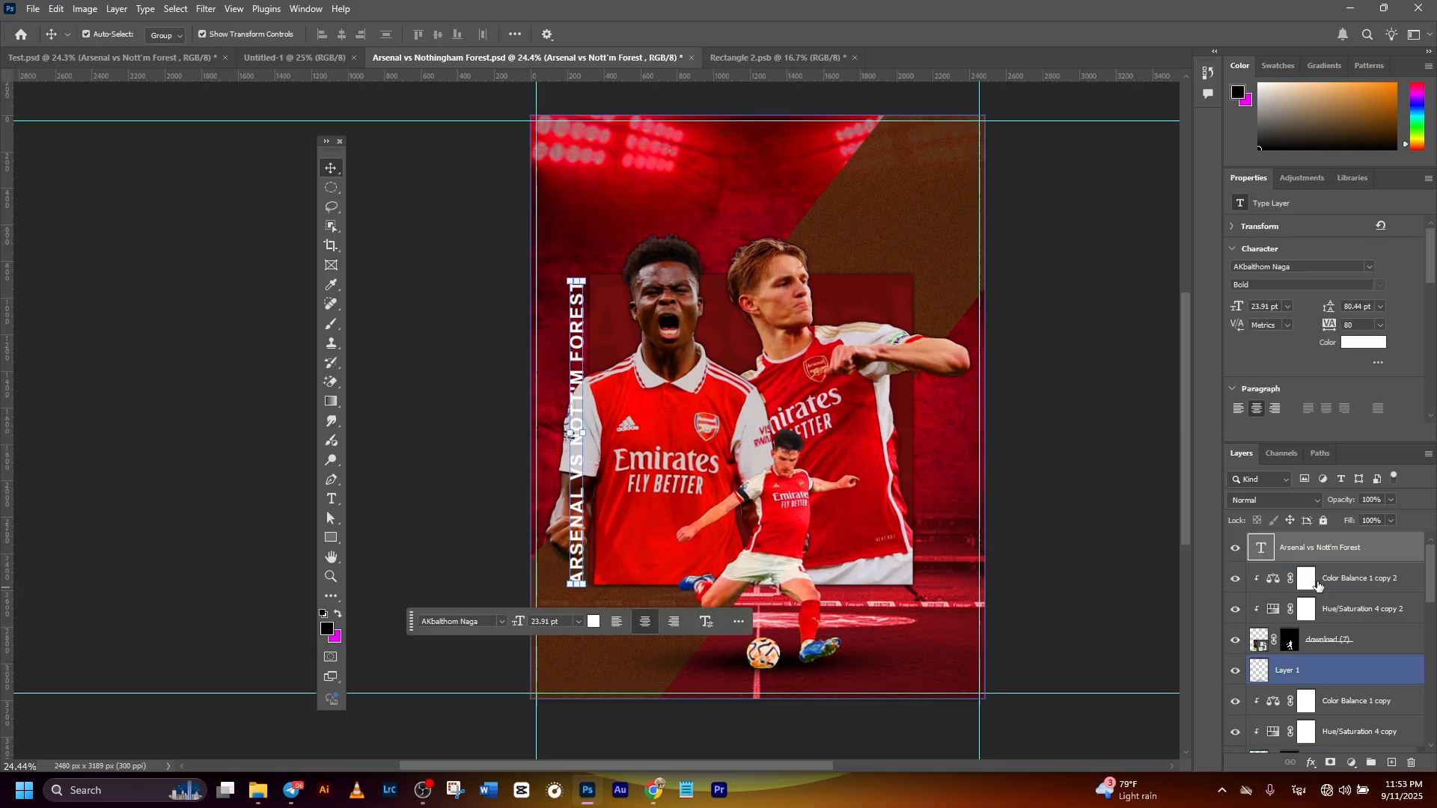
{"action": "left_click_drag", "start_coordinate": [1307, 555], "coordinate": [1321, 695]}
{"action": "left_click", "coordinate": [1136, 398]}
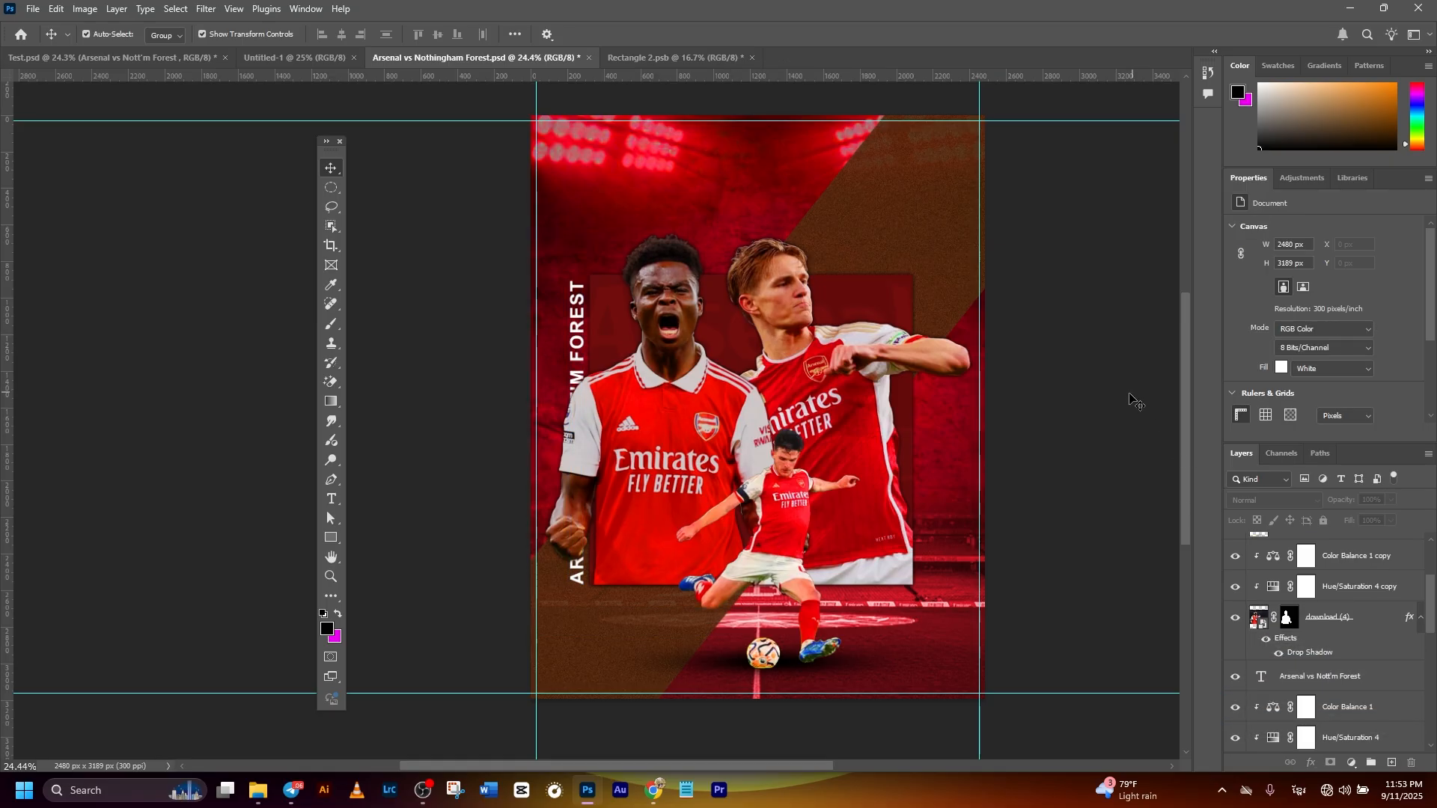
{"action": "left_click", "coordinate": [579, 324]}
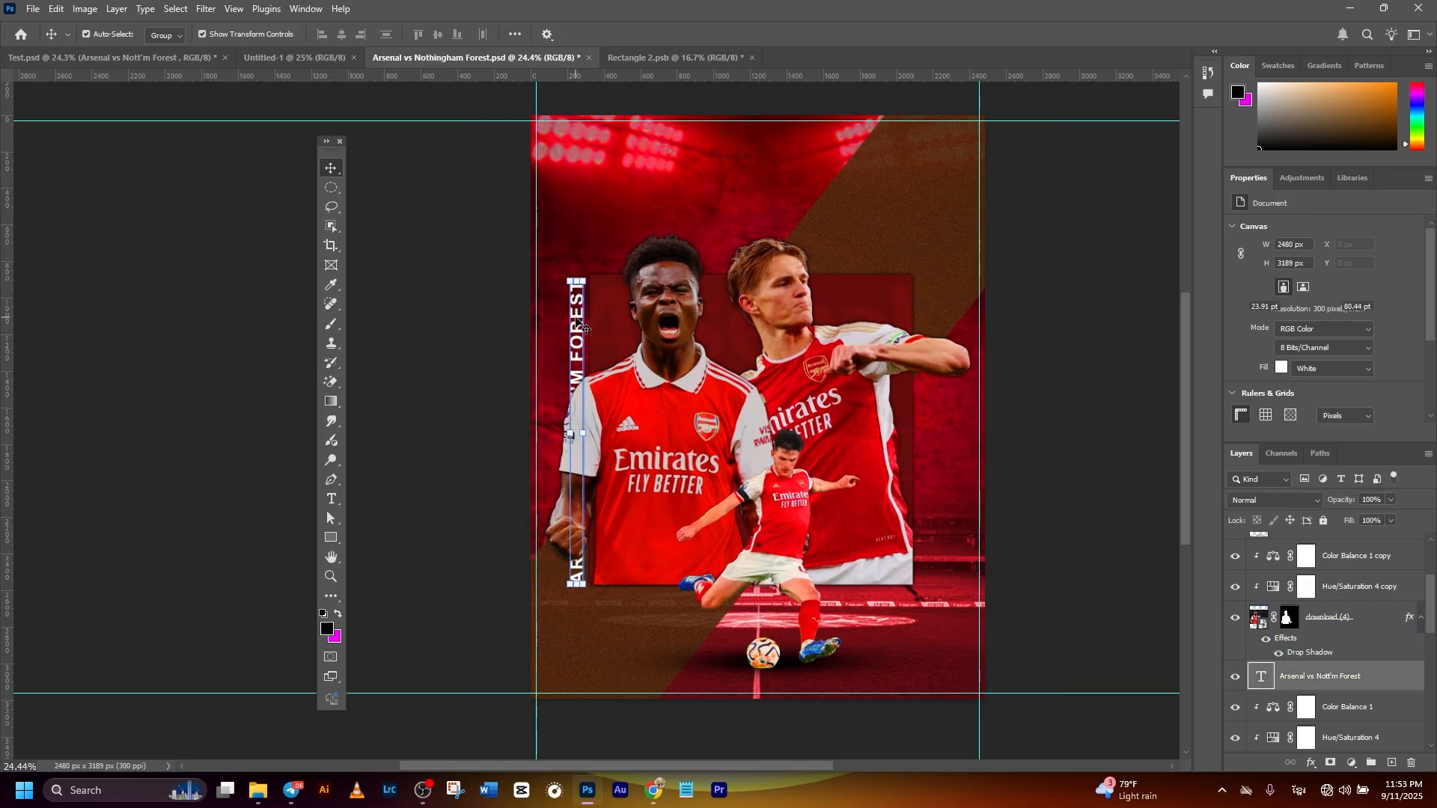
{"action": "left_click", "coordinate": [1091, 328]}
{"action": "left_click", "coordinate": [602, 434]}
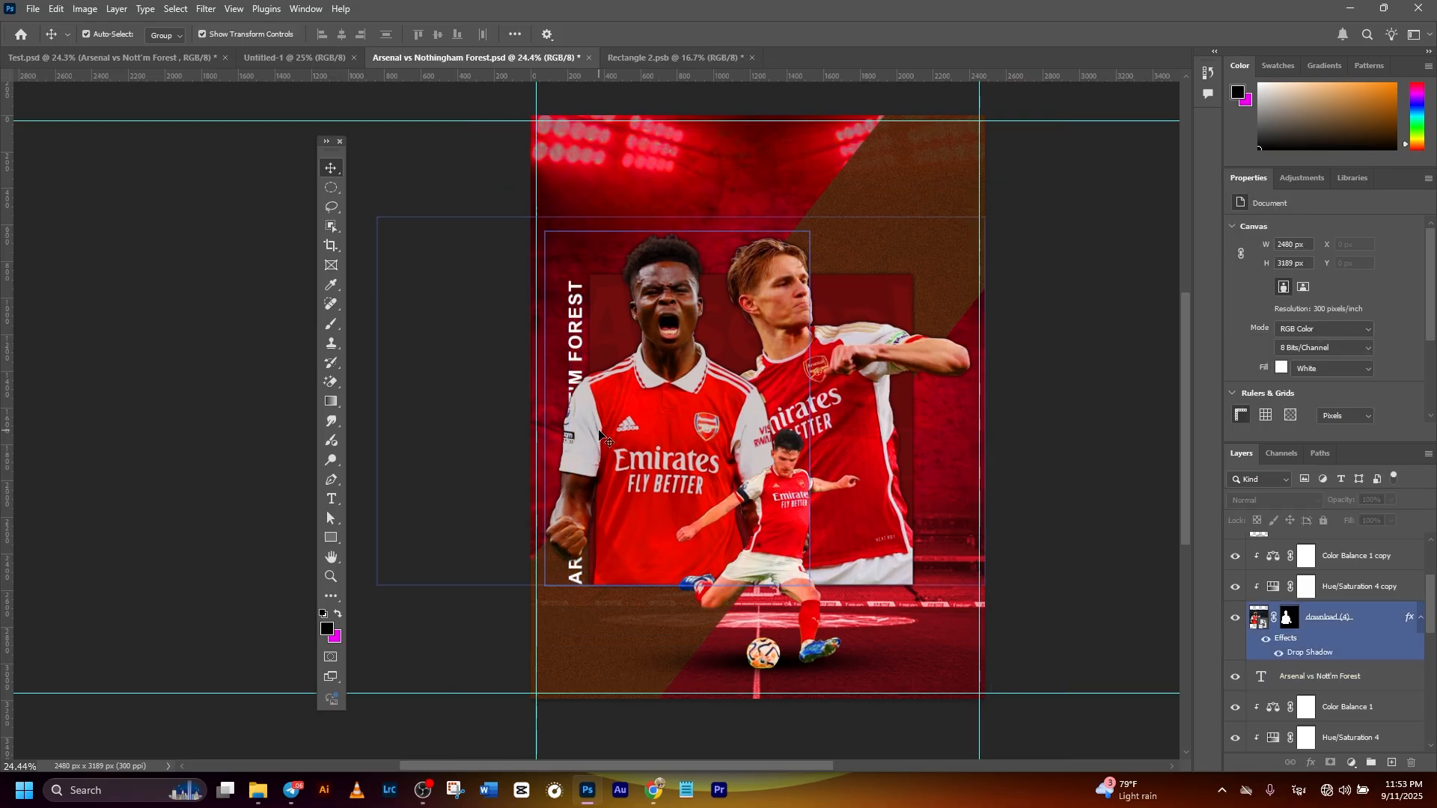
- Duplicate the vertical text, move the copy to the panel's right edge and rotate it 180°
{"action": "left_click", "coordinate": [1322, 678]}
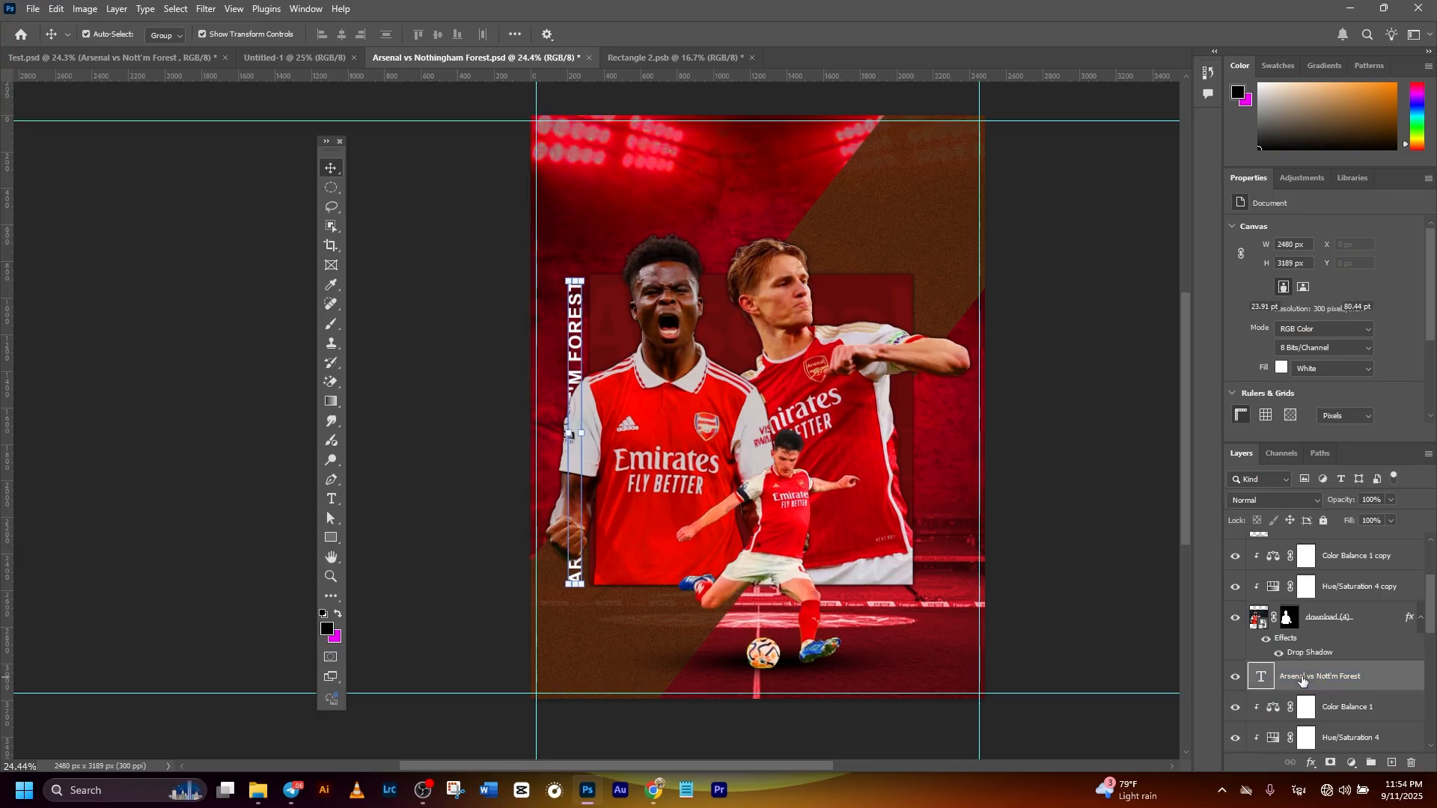
{"action": "key", "text": "ctrl+j"}
{"action": "left_click_drag", "start_coordinate": [574, 378], "coordinate": [928, 380]}
{"action": "key", "text": "ctrl+t"}
{"action": "right_click", "coordinate": [927, 371]}
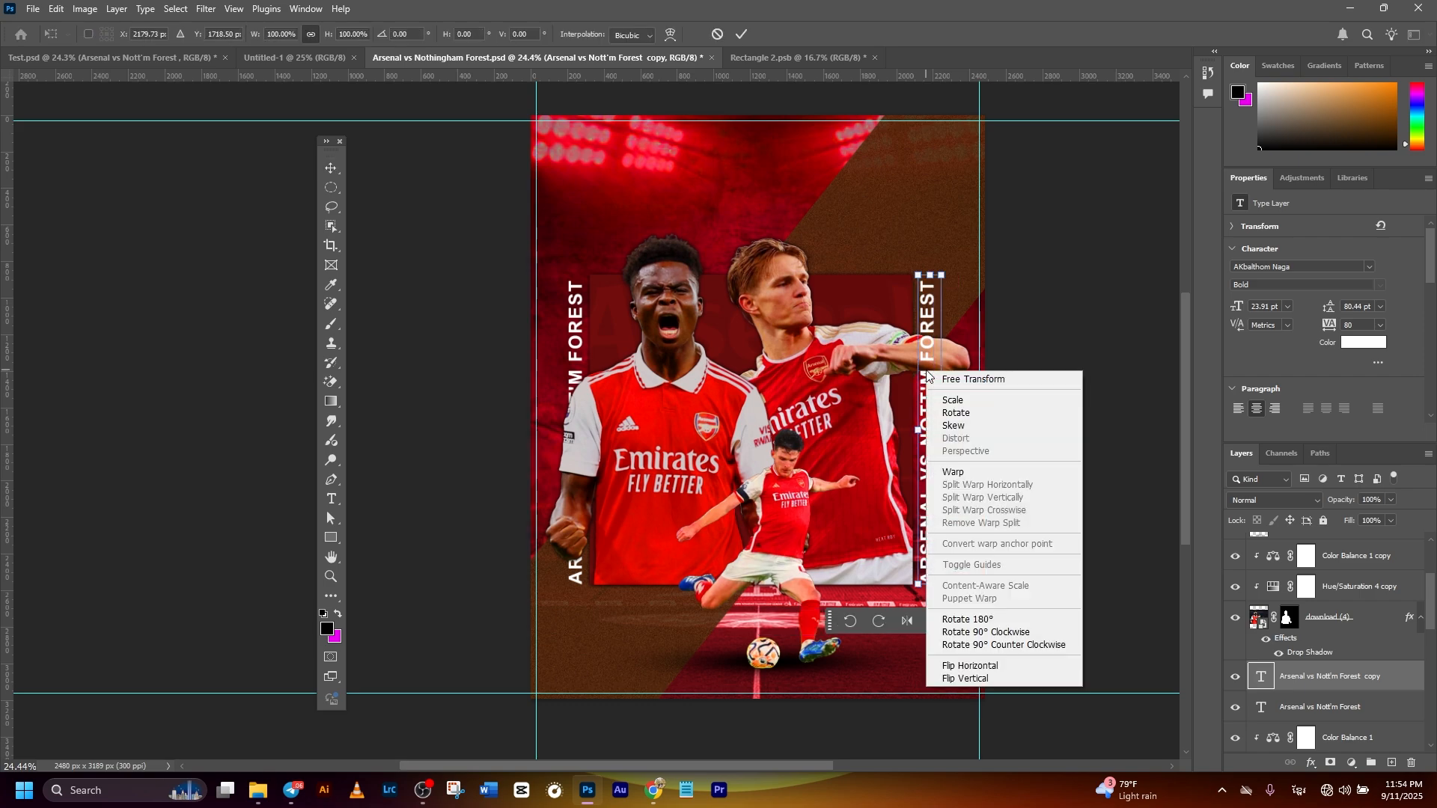
{"action": "left_click", "coordinate": [979, 622]}
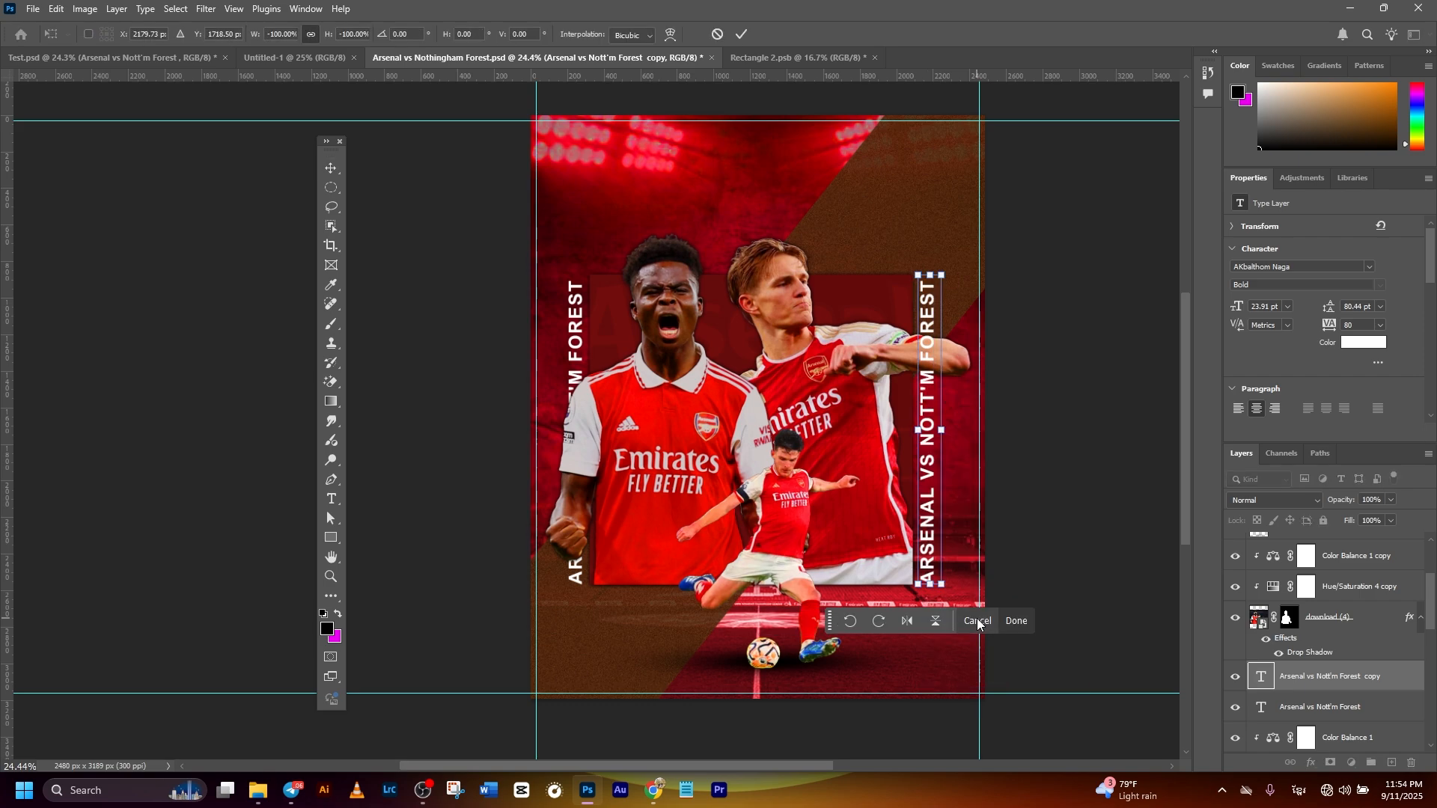
{"action": "left_click", "coordinate": [741, 34]}
- Move the copied text layer below the pointing player's download layer, directly above Hue/Saturation 3
{"action": "scroll", "coordinate": [1345, 679], "scroll_direction": "down", "scroll_amount": 2}
{"action": "left_click_drag", "start_coordinate": [1325, 622], "coordinate": [1156, 505]}
{"action": "left_click", "coordinate": [1096, 474]}
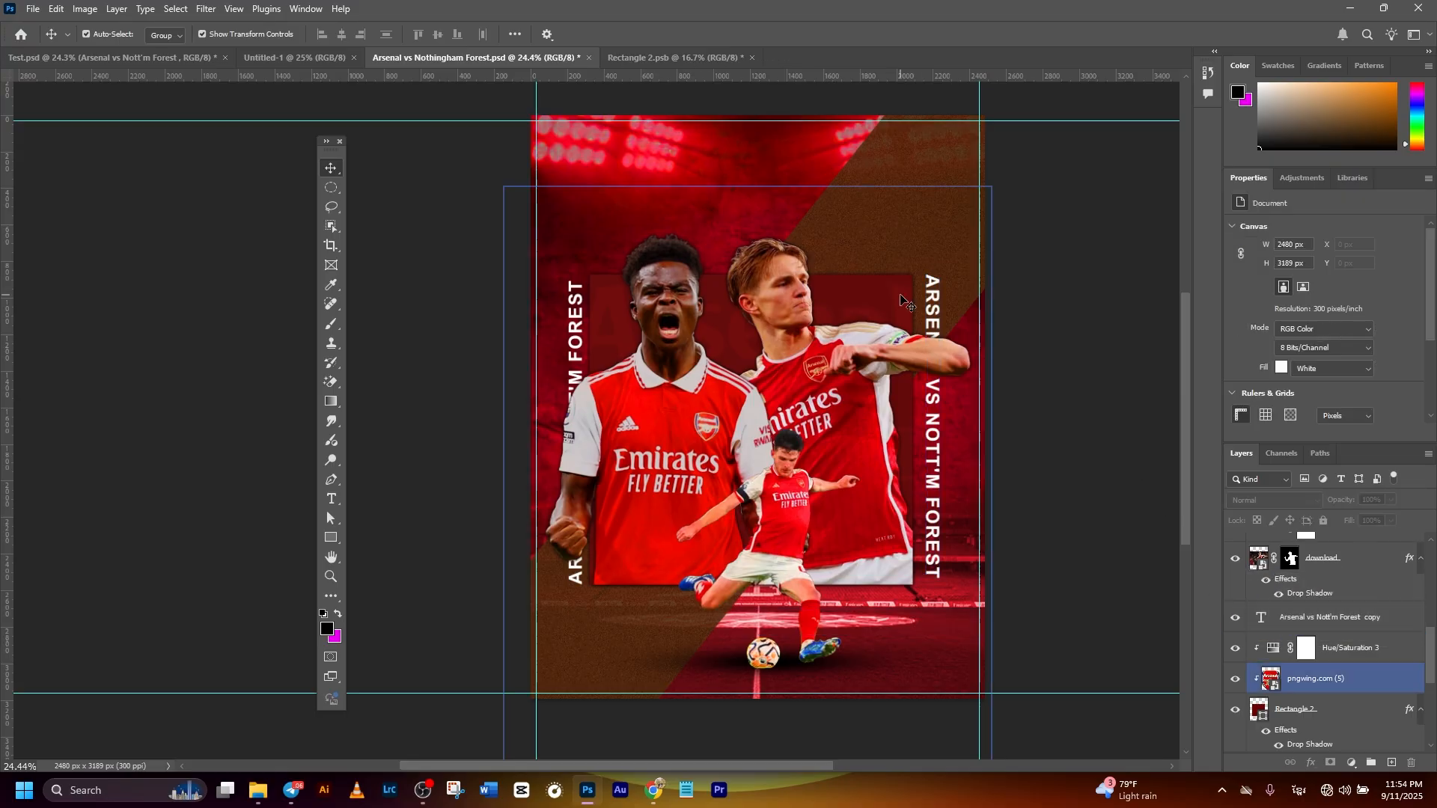
- Shift the copied vertical text closer to the panel's right edge and scale it to about 102% to match the panel's height
{"action": "left_click_drag", "start_coordinate": [939, 311], "coordinate": [925, 302]}
{"action": "left_click", "coordinate": [1056, 488]}
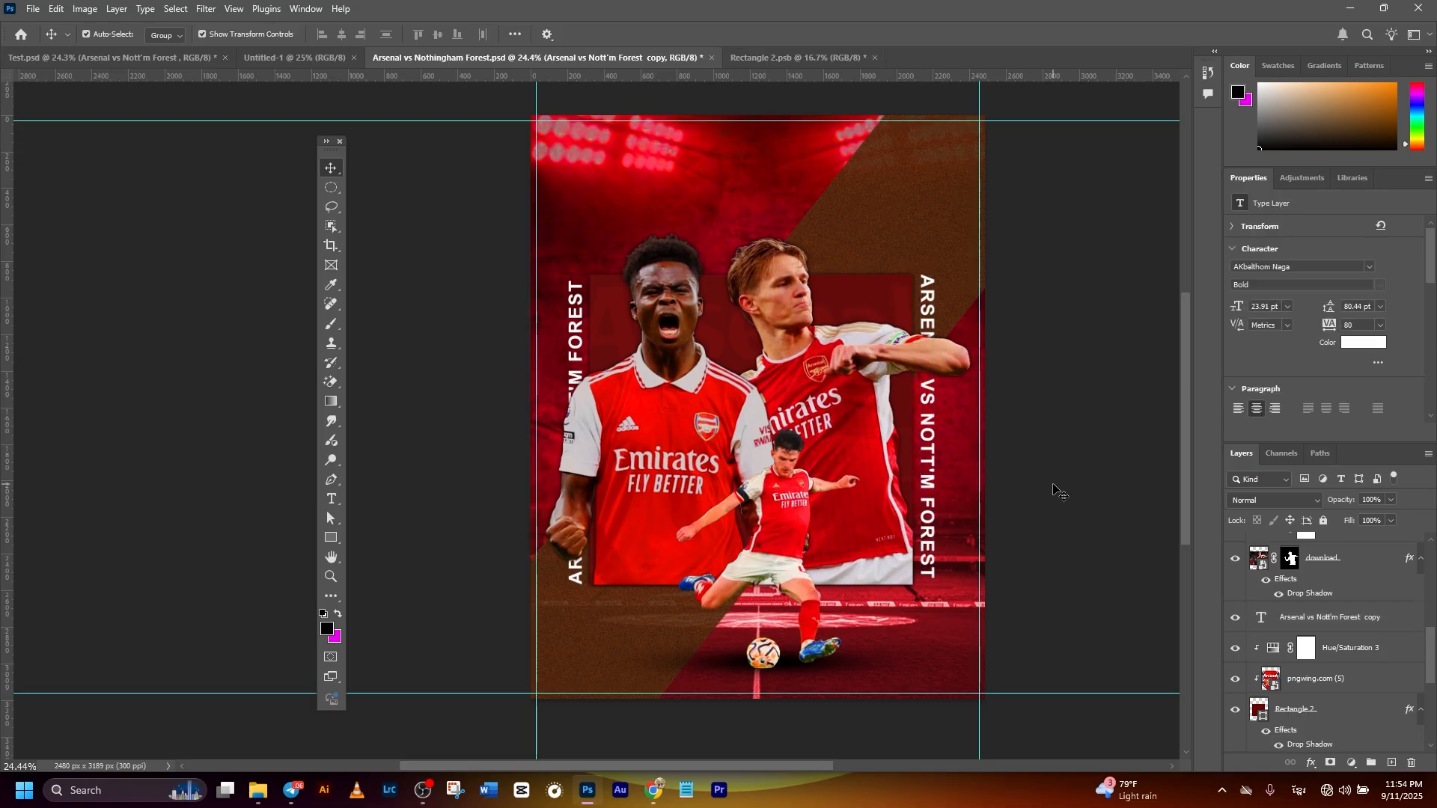
{"action": "scroll", "coordinate": [975, 537], "scroll_direction": "down", "scroll_amount": 1}
{"action": "left_click_drag", "start_coordinate": [941, 513], "coordinate": [931, 505]}
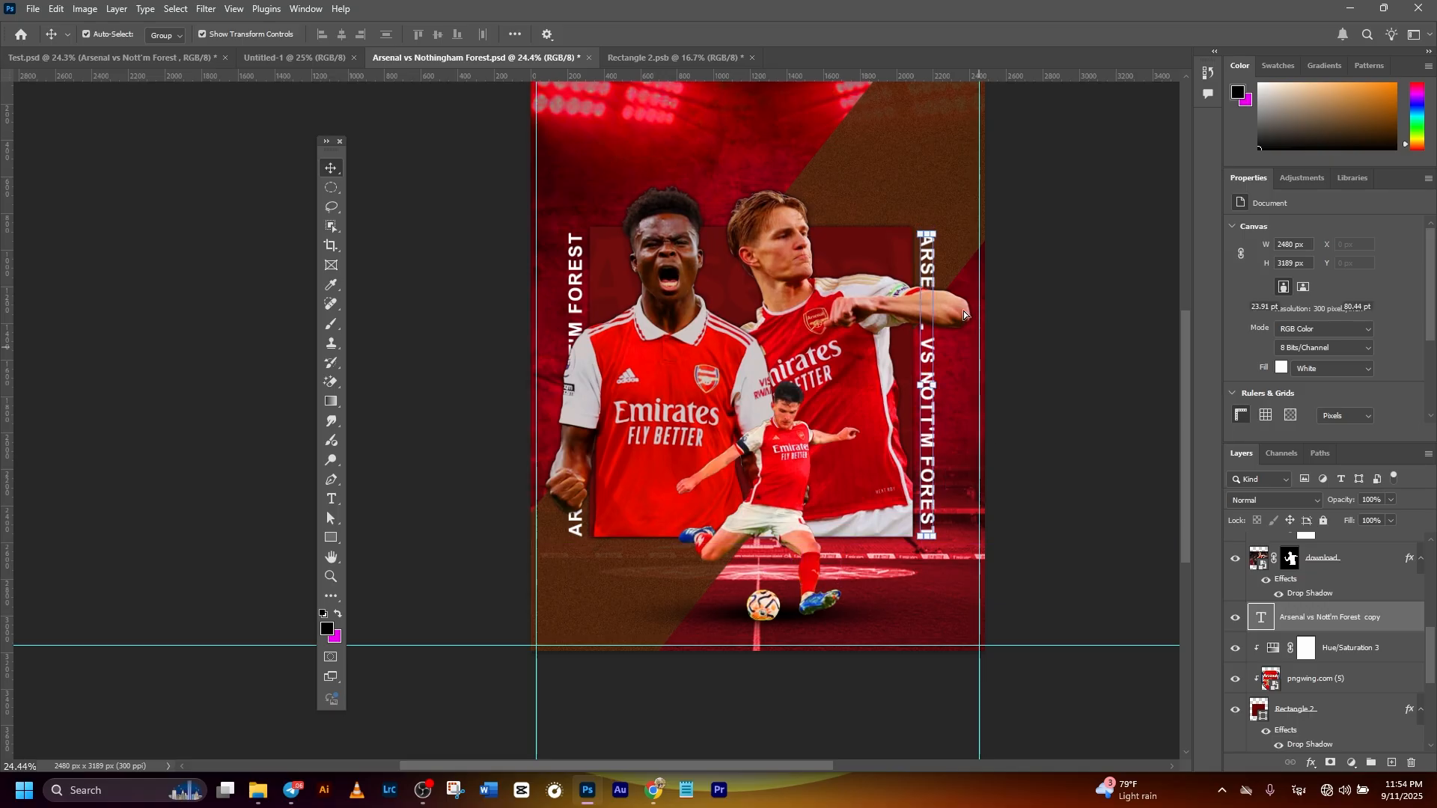
{"action": "key", "text": "ctrl+t"}
{"action": "left_click_drag", "start_coordinate": [926, 232], "coordinate": [926, 218]}
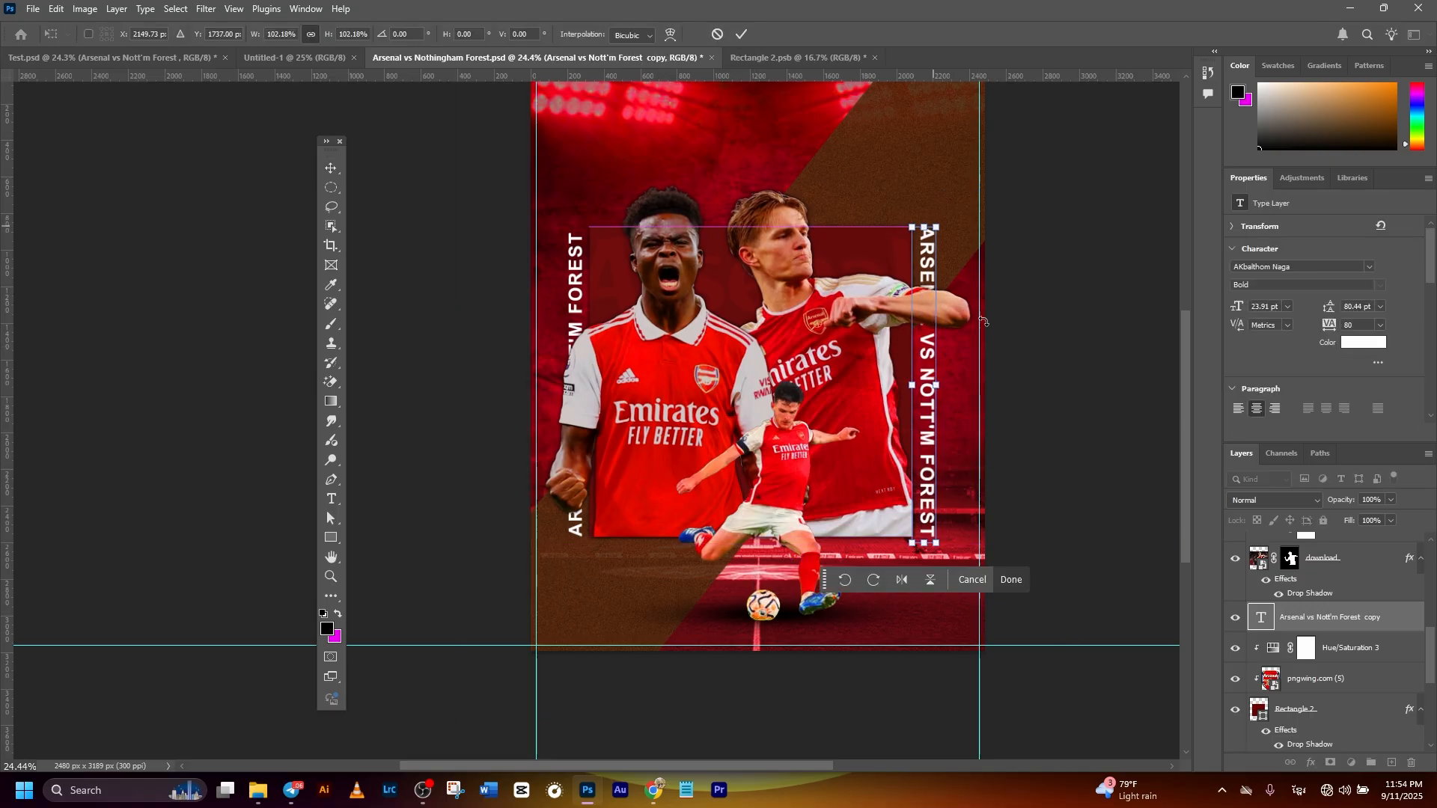
{"action": "left_click", "coordinate": [741, 34]}
{"action": "left_click", "coordinate": [1021, 321]}
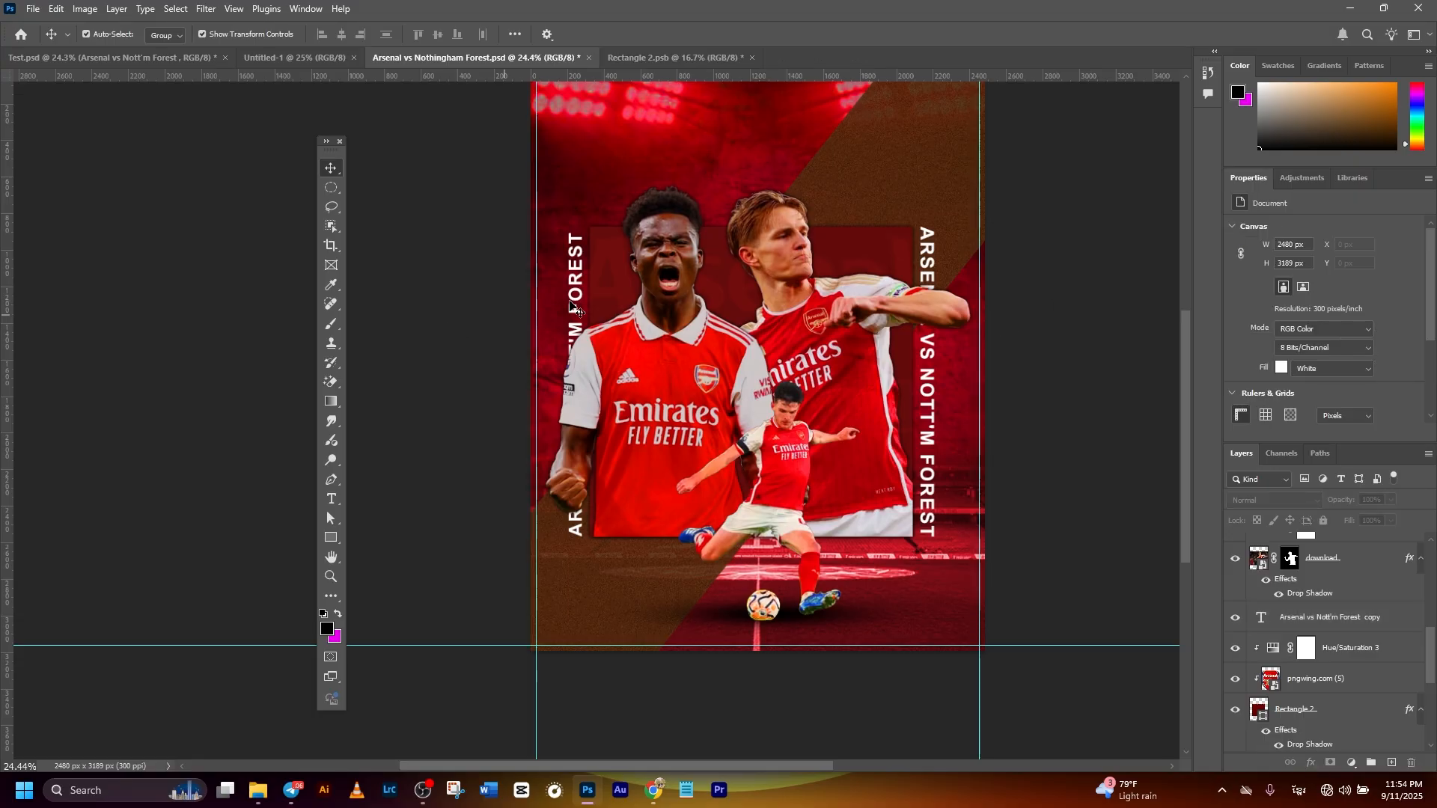
- Check the left vertical text's fit against the panel with Free Transform and save the document
{"action": "left_click", "coordinate": [581, 265]}
{"action": "key", "text": "ctrl+t"}
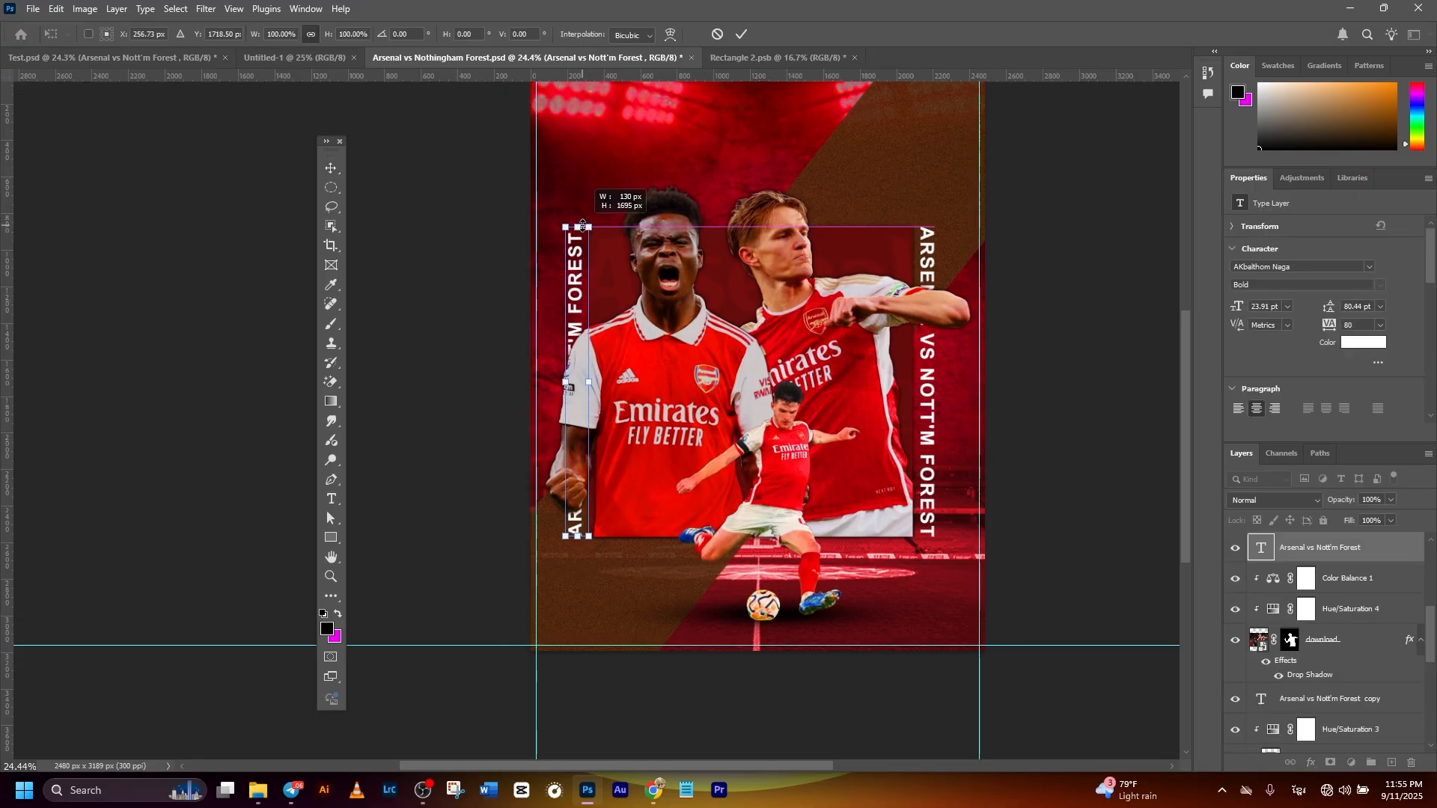
{"action": "left_click", "coordinate": [741, 35]}
{"action": "left_click", "coordinate": [1048, 318]}
{"action": "key", "text": "ctrl+s"}
{"action": "scroll", "coordinate": [926, 344], "scroll_direction": "down", "scroll_amount": 3}
{"action": "left_click_drag", "start_coordinate": [921, 334], "coordinate": [889, 377]}
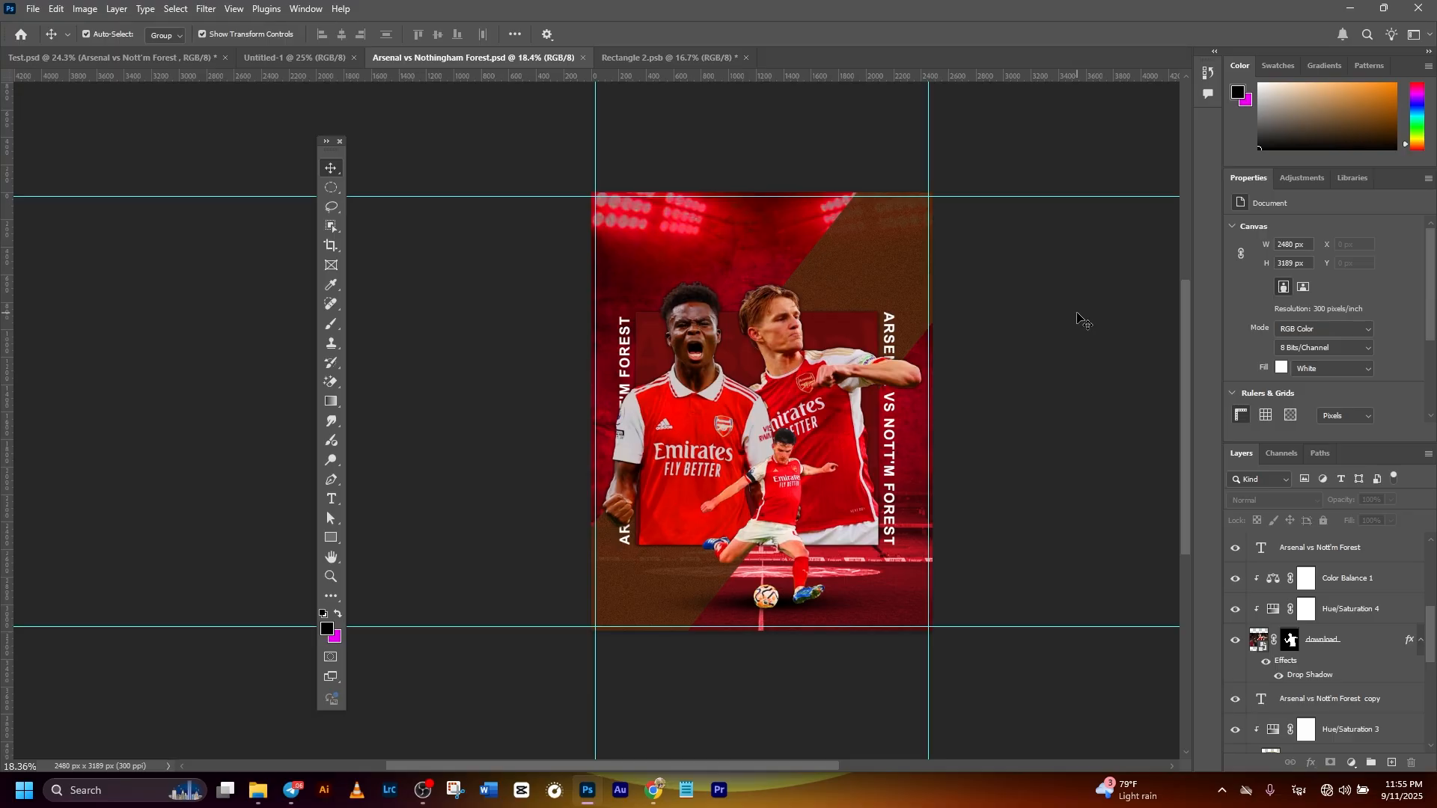
- Add the white Premier League logo above all layers and fit it into the poster's upper-left corner at about 13% scale
{"action": "left_click", "coordinate": [1367, 575]}
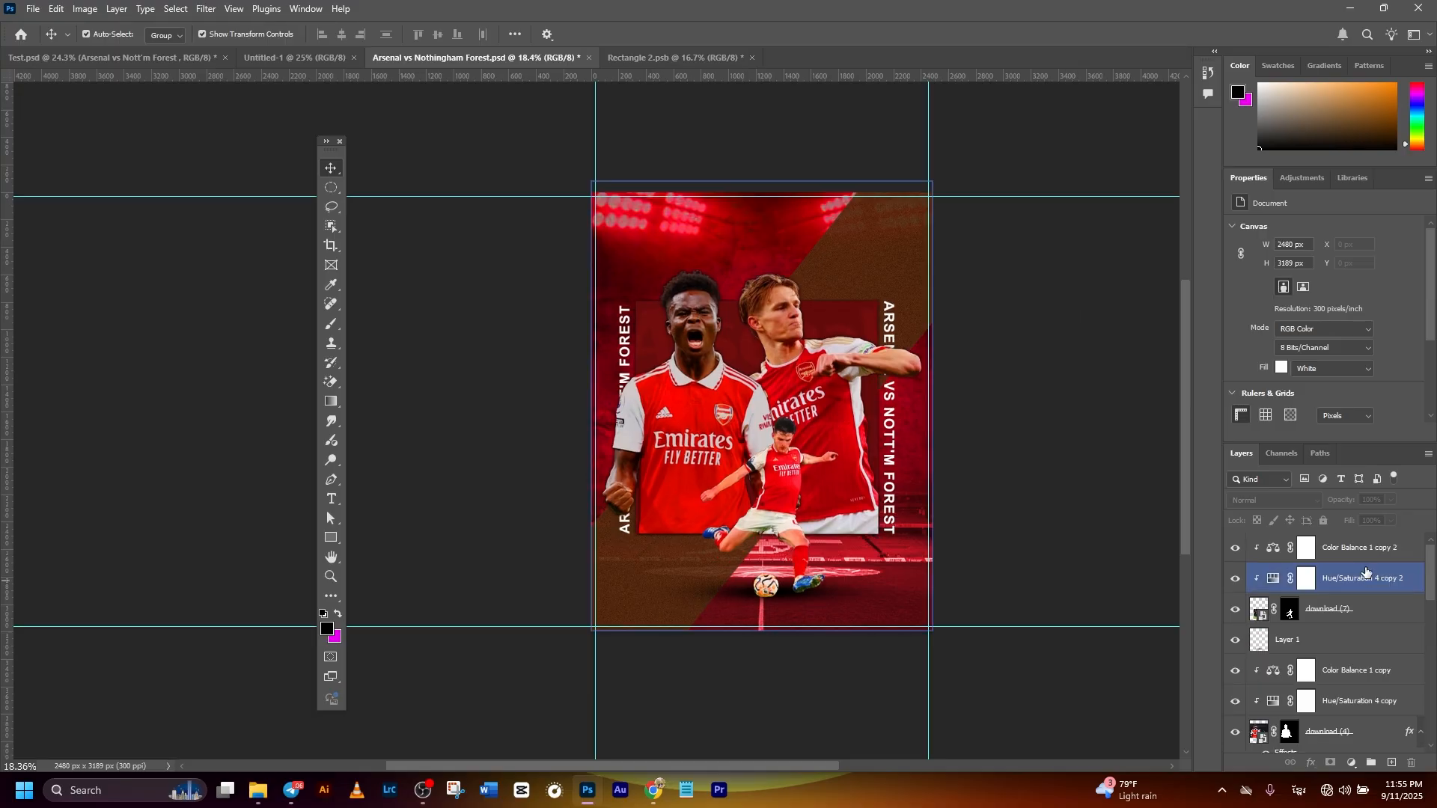
{"action": "left_click", "coordinate": [1350, 558]}
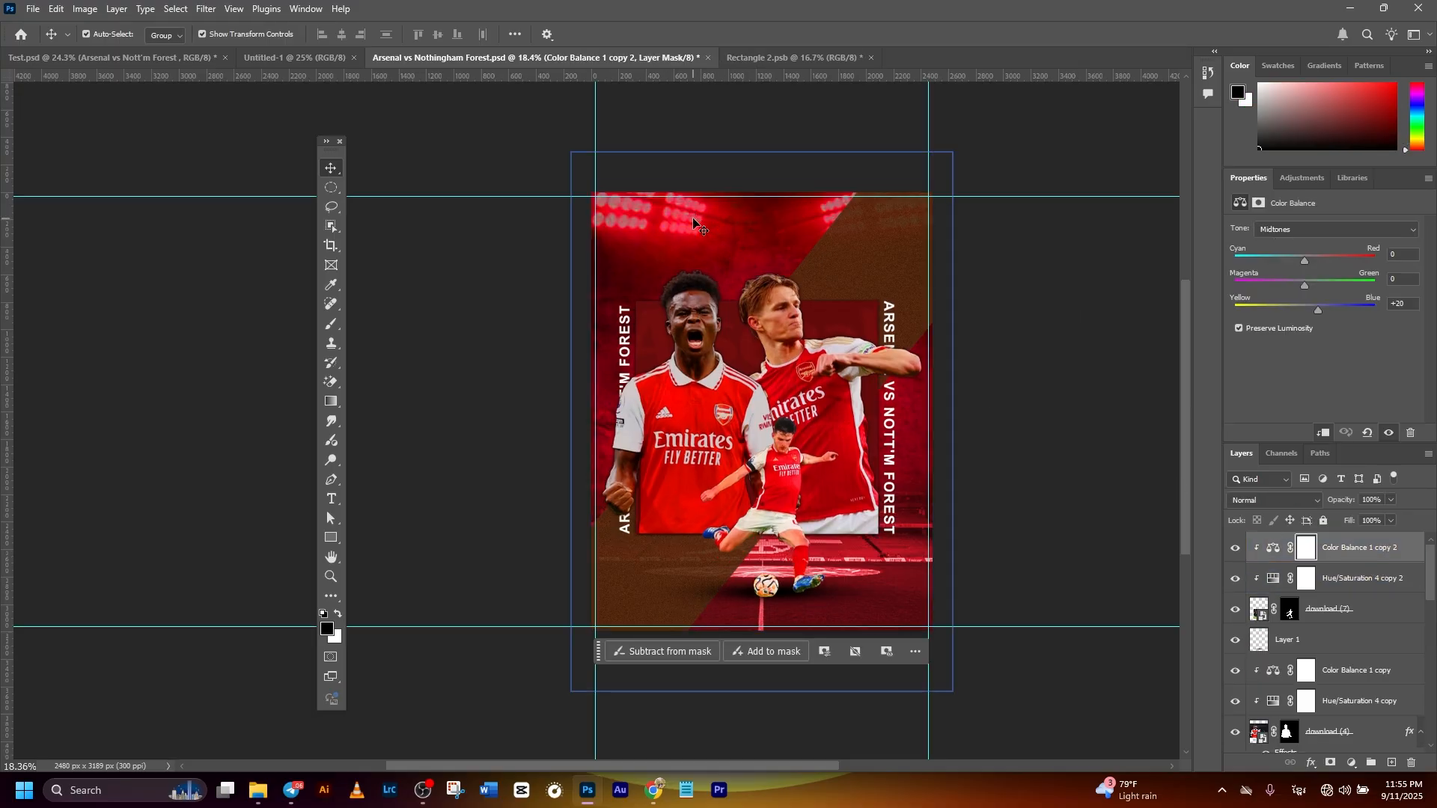
{"action": "key", "text": "ctrl+v"}
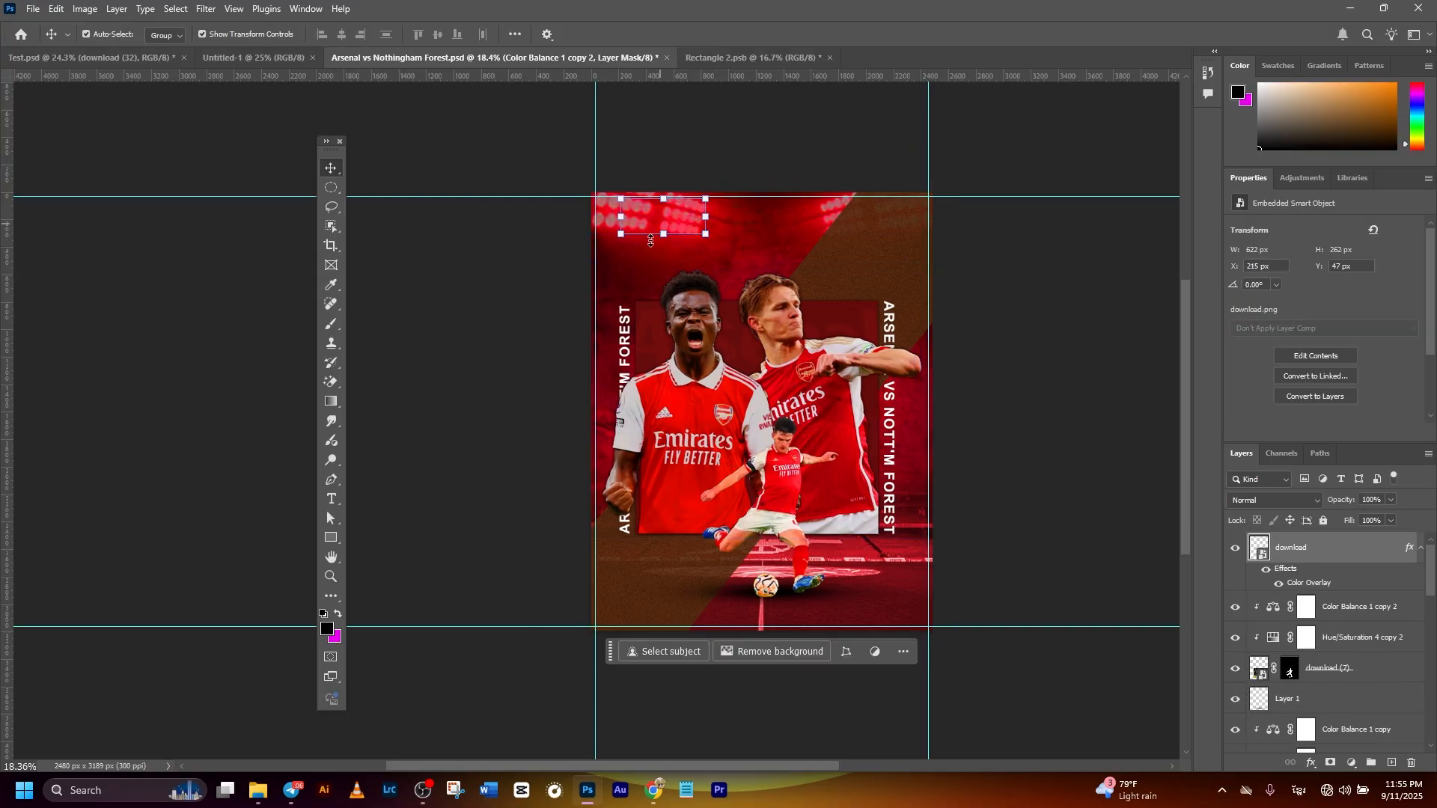
{"action": "left_click_drag", "start_coordinate": [664, 225], "coordinate": [687, 244]}
{"action": "key", "text": "ctrl+z"}
{"action": "key", "text": "ctrl+t"}
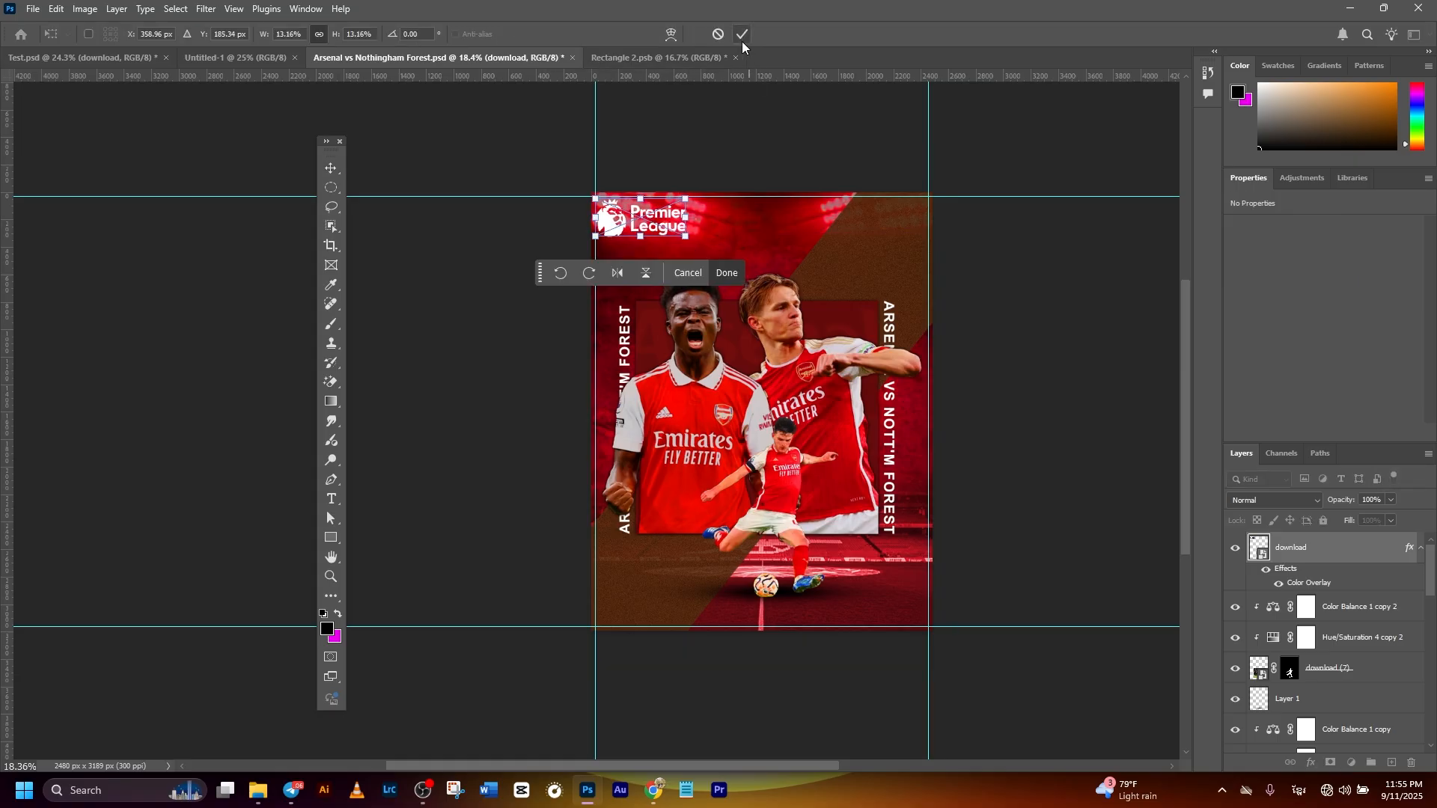
{"action": "key", "text": "Return"}
{"action": "left_click", "coordinate": [1061, 337]}
{"action": "left_click", "coordinate": [1144, 241]}
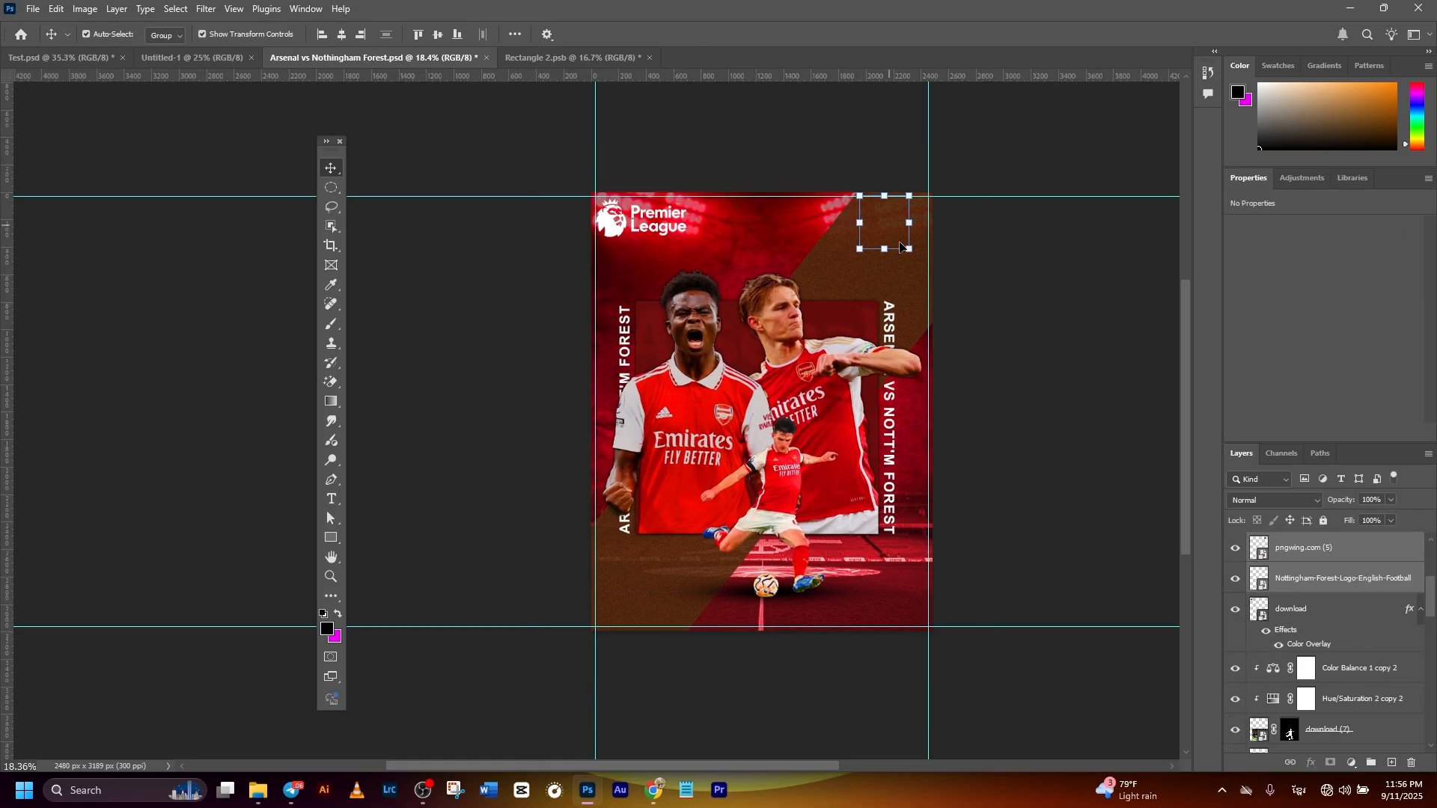
- Place the Arsenal and Nottingham Forest crests in the poster's upper-right corner and nudge the Premier League logo slightly upward
{"action": "scroll", "coordinate": [848, 215], "scroll_direction": "up", "scroll_amount": 4}
{"action": "left_click_drag", "start_coordinate": [848, 214], "coordinate": [883, 225]}
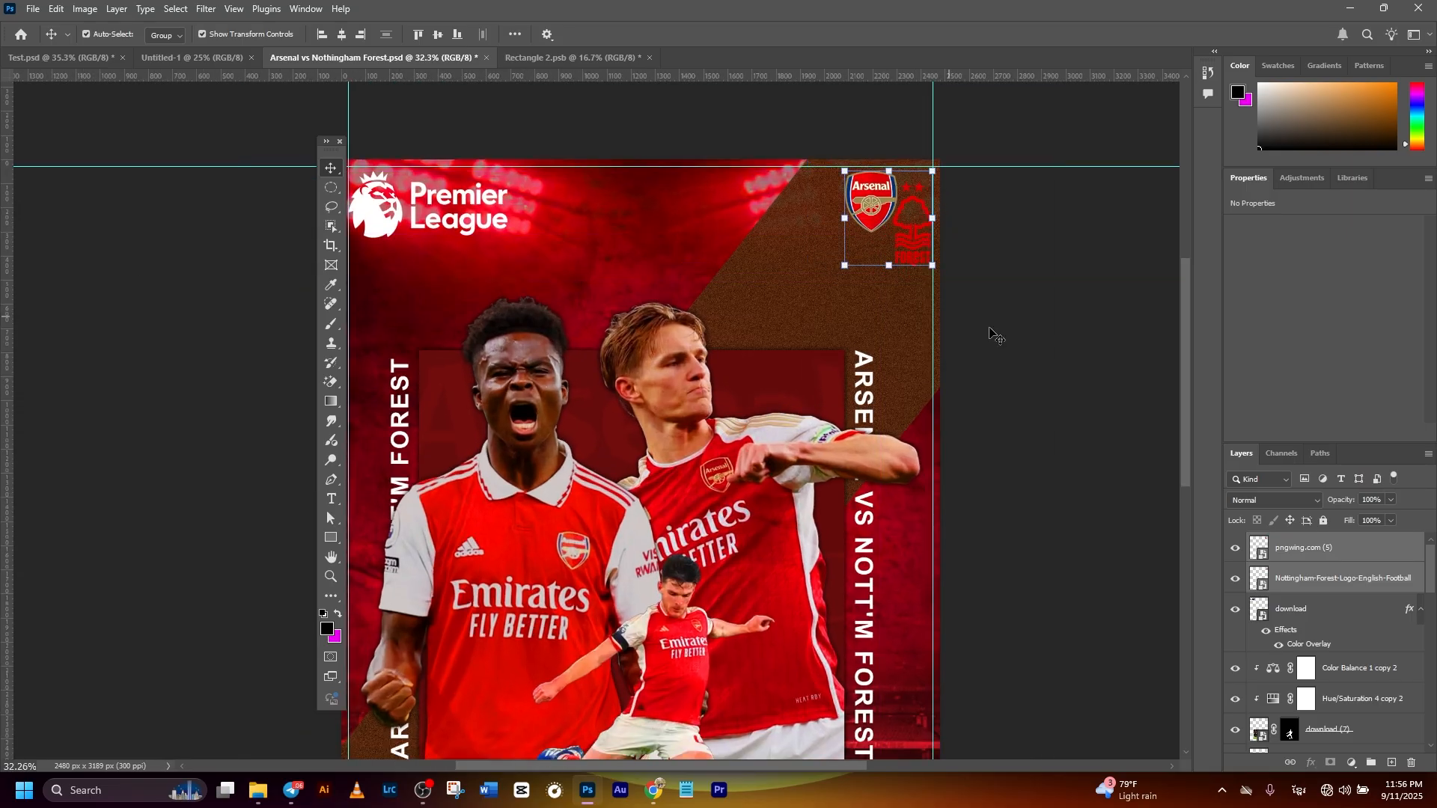
{"action": "left_click", "coordinate": [1040, 349]}
{"action": "left_click", "coordinate": [462, 229]}
{"action": "left_click_drag", "start_coordinate": [371, 211], "coordinate": [370, 206]}
{"action": "left_click", "coordinate": [1027, 369]}
{"action": "key", "text": "ctrl+minus"}
{"action": "key", "text": "ctrl+minus"}
{"action": "scroll", "coordinate": [980, 452], "scroll_direction": "down", "scroll_amount": 2}
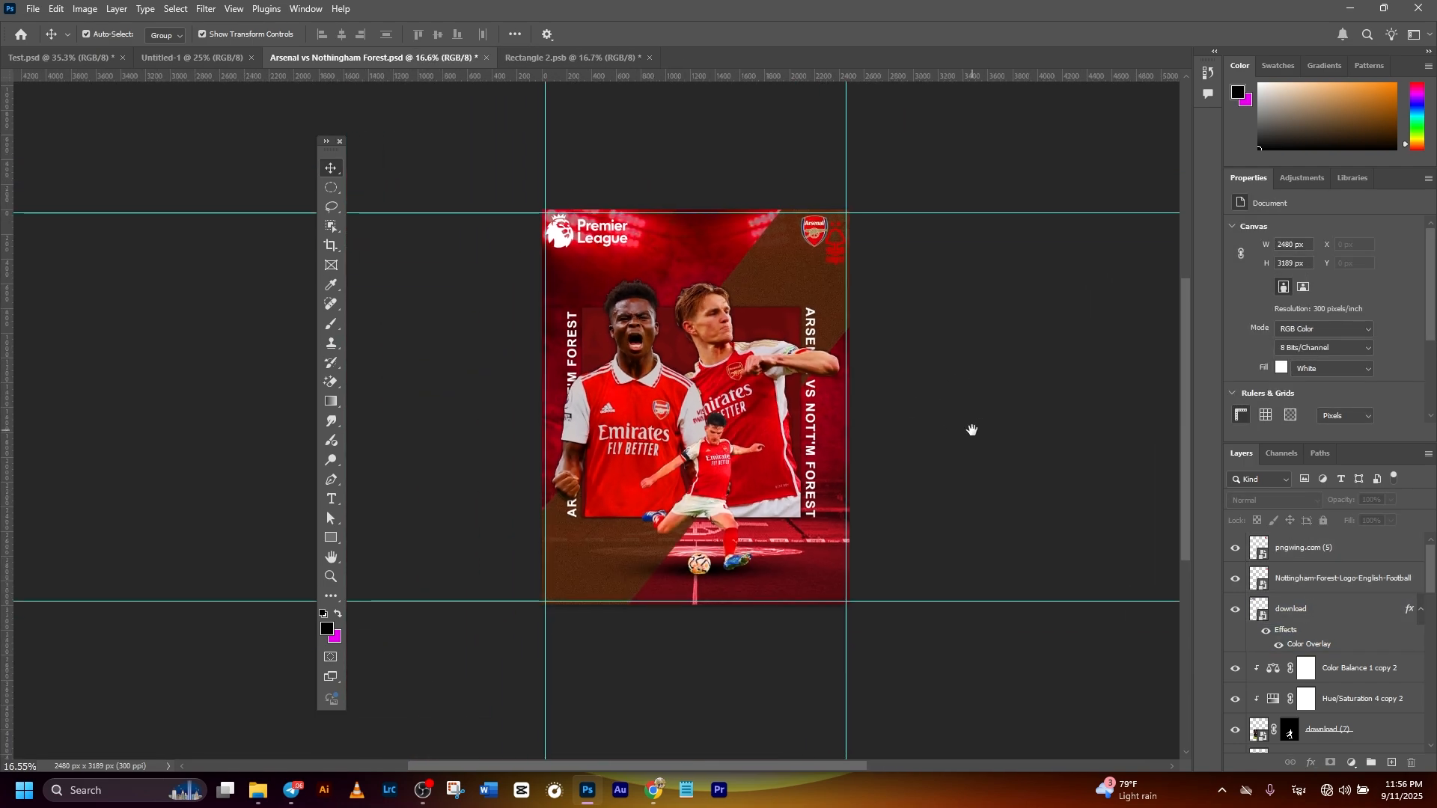
{"action": "left_click", "coordinate": [1321, 576]}
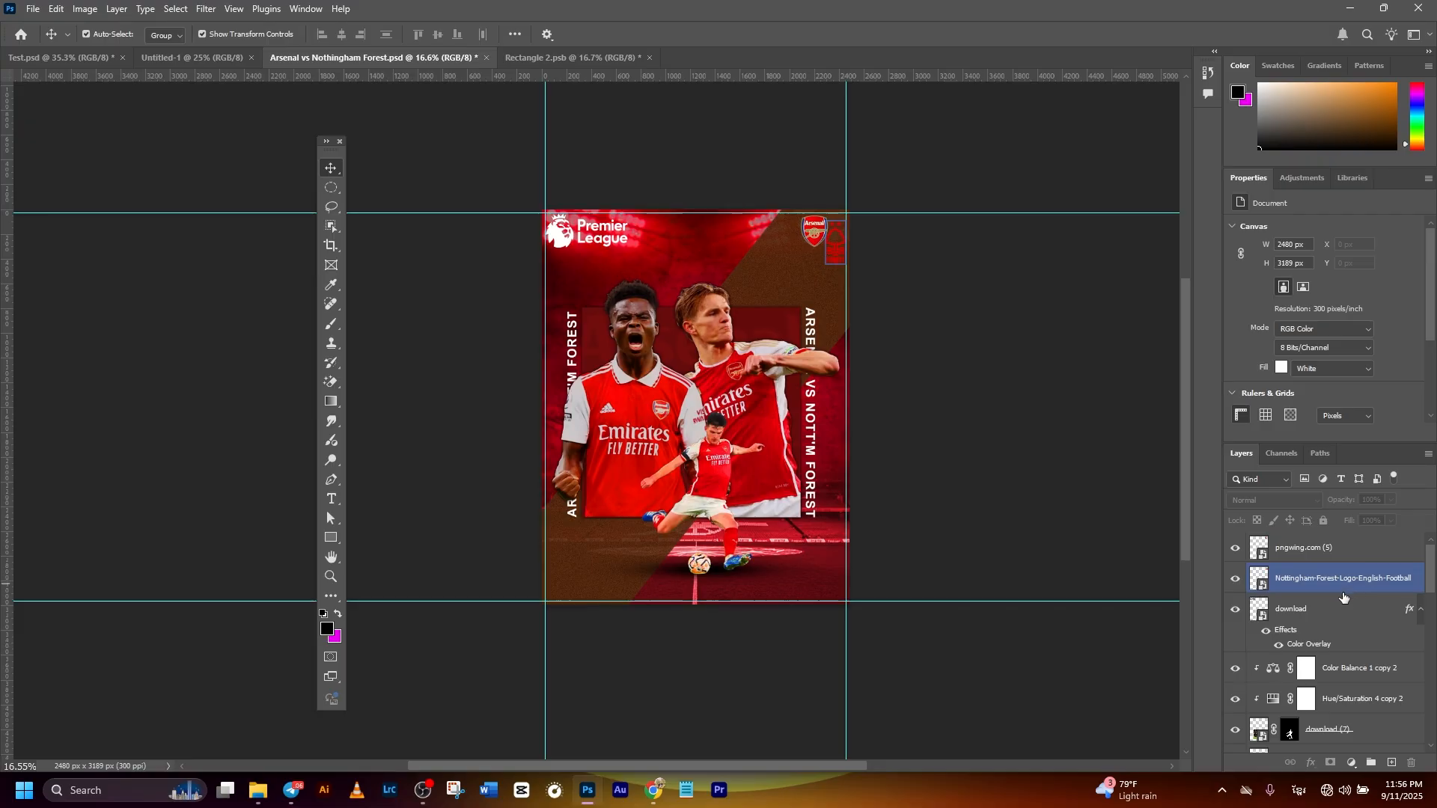
{"action": "left_click", "coordinate": [1262, 618]}
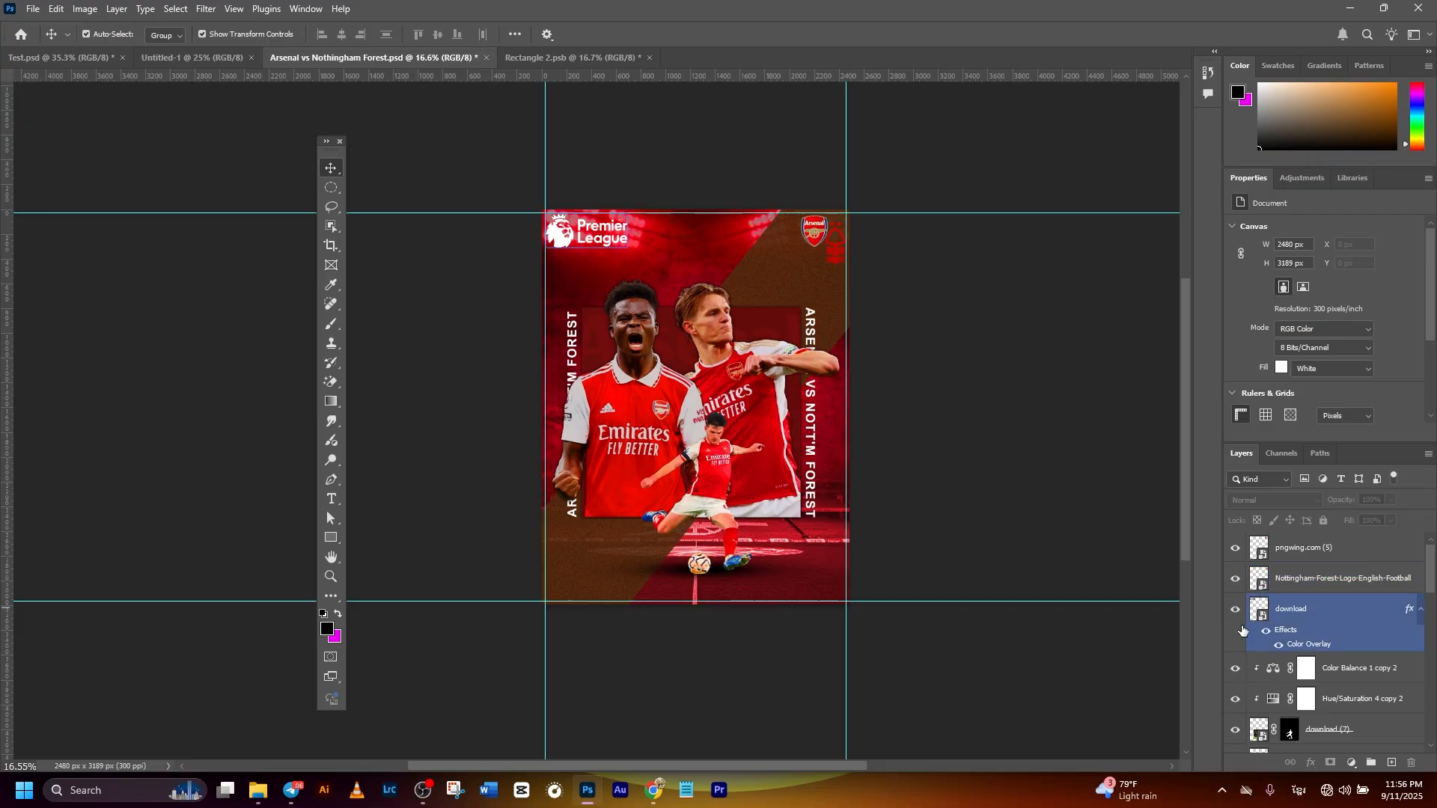
{"action": "left_click", "coordinate": [1135, 596]}
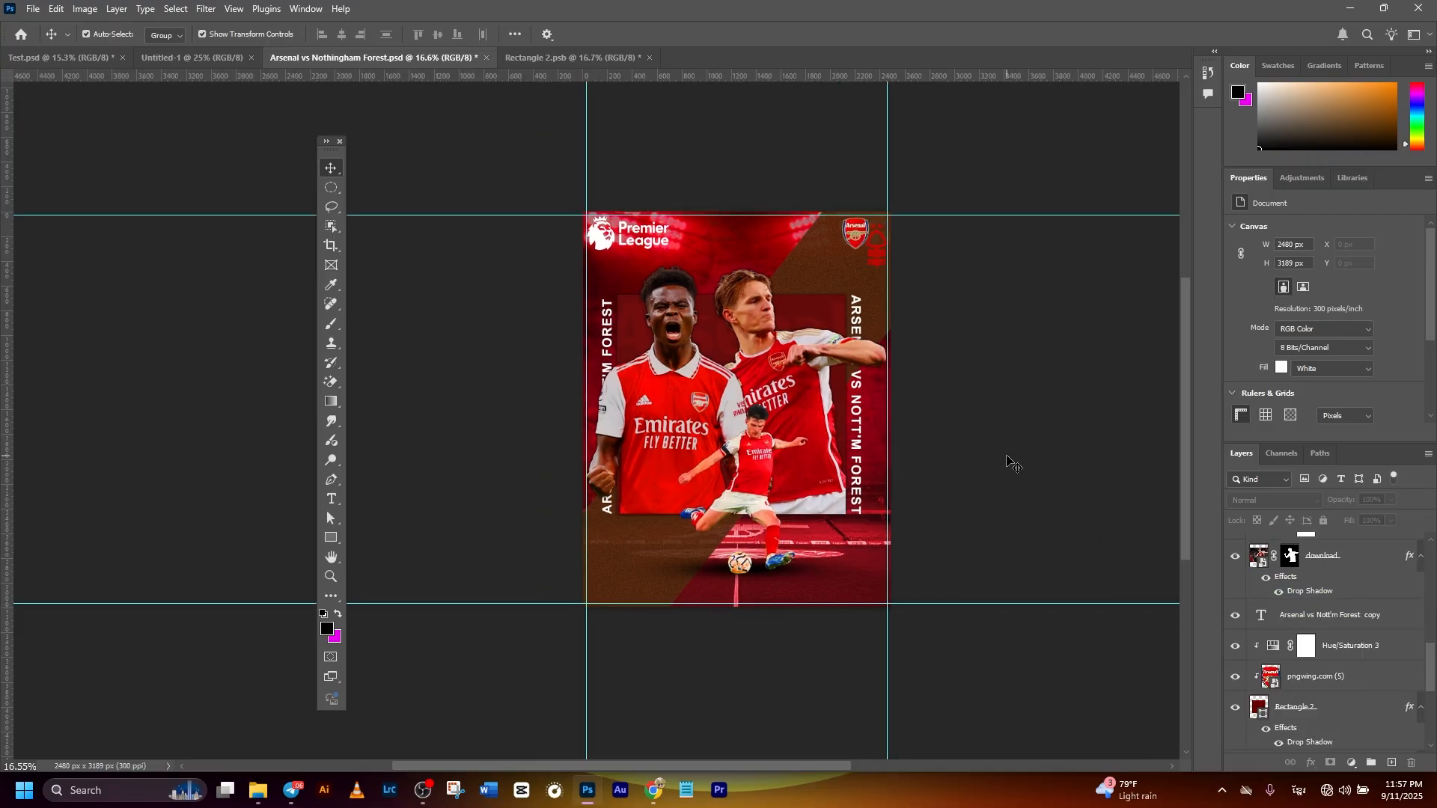
- Add the white two-line MATCH DAY text in Franklin Gothic Heavy, 72 pt, and place it in the poster's lower-left corner
{"action": "scroll", "coordinate": [810, 438], "scroll_direction": "up", "scroll_amount": 3}
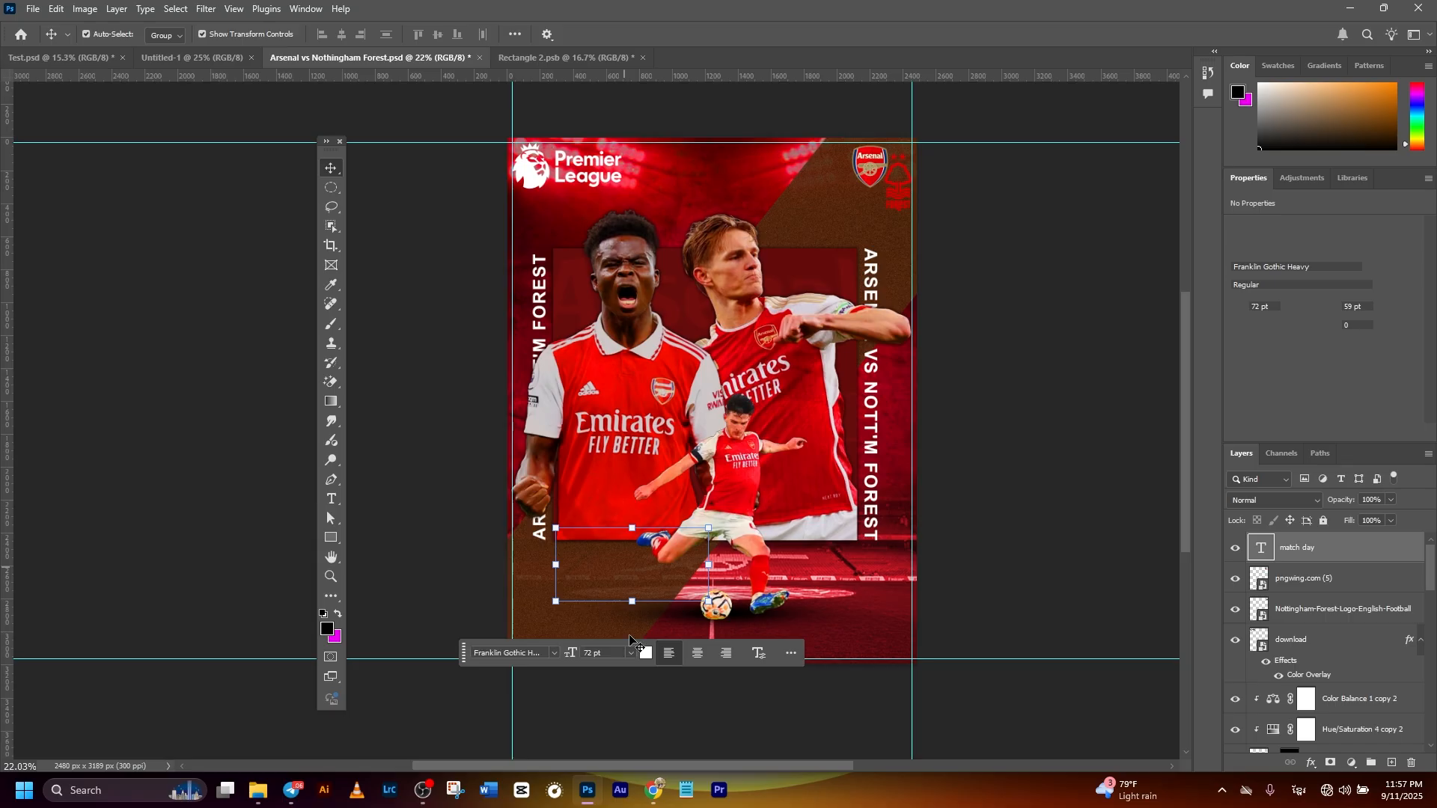
{"action": "scroll", "coordinate": [803, 545], "scroll_direction": "up", "scroll_amount": 2}
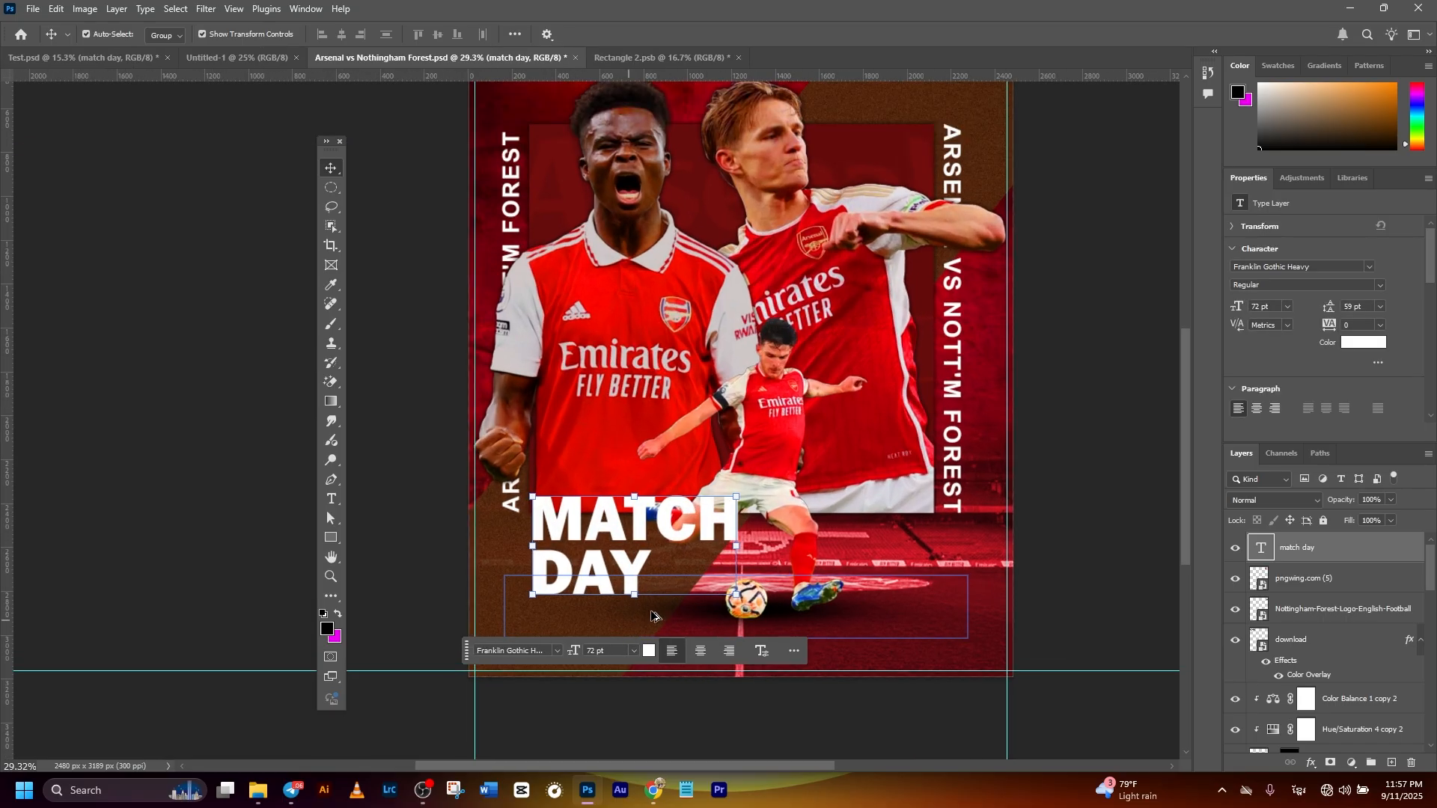
{"action": "left_click_drag", "start_coordinate": [714, 478], "coordinate": [655, 557]}
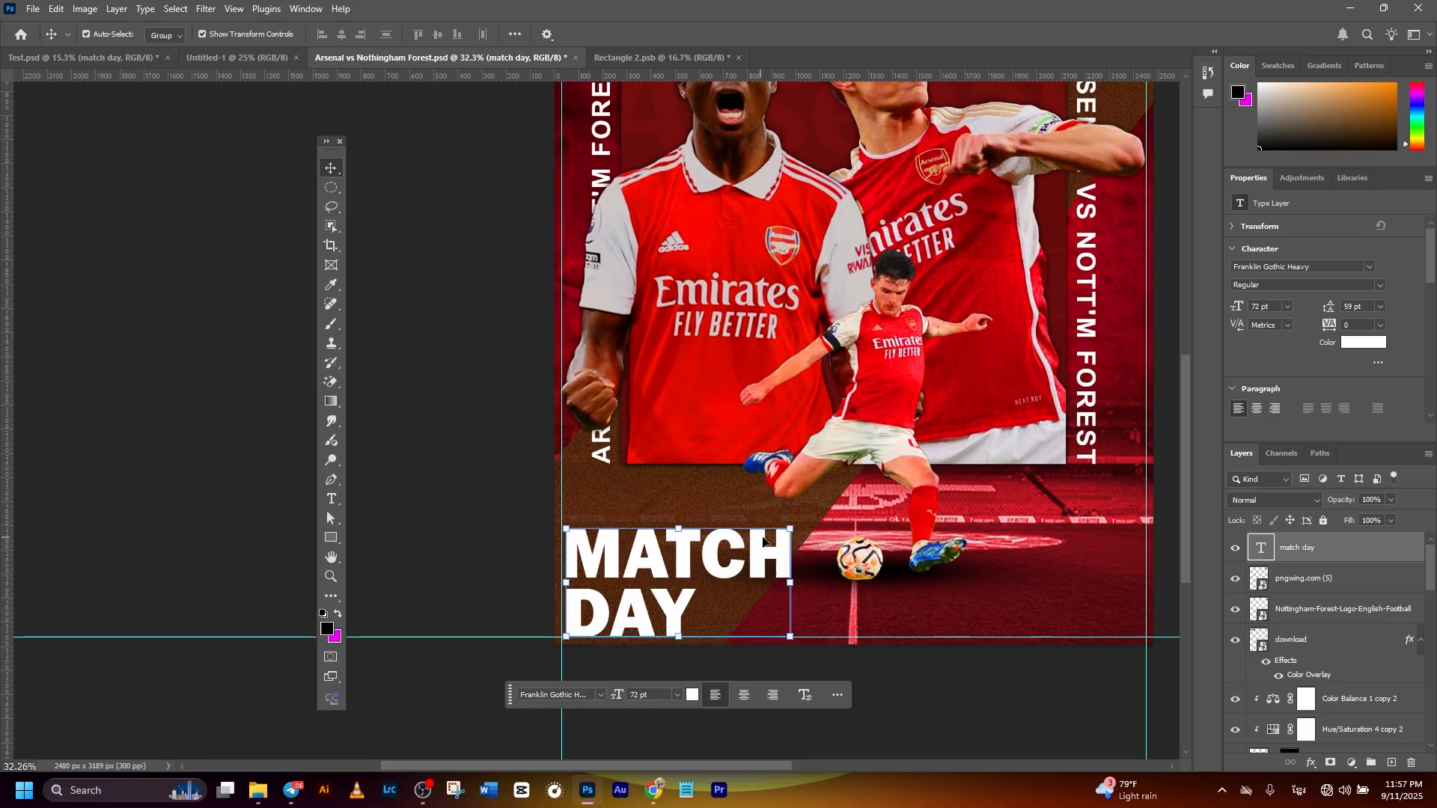
- Enlarge the MATCH DAY text to about 109% and move it up to sit on the lower-left guides
{"action": "left_click_drag", "start_coordinate": [793, 533], "coordinate": [816, 500]}
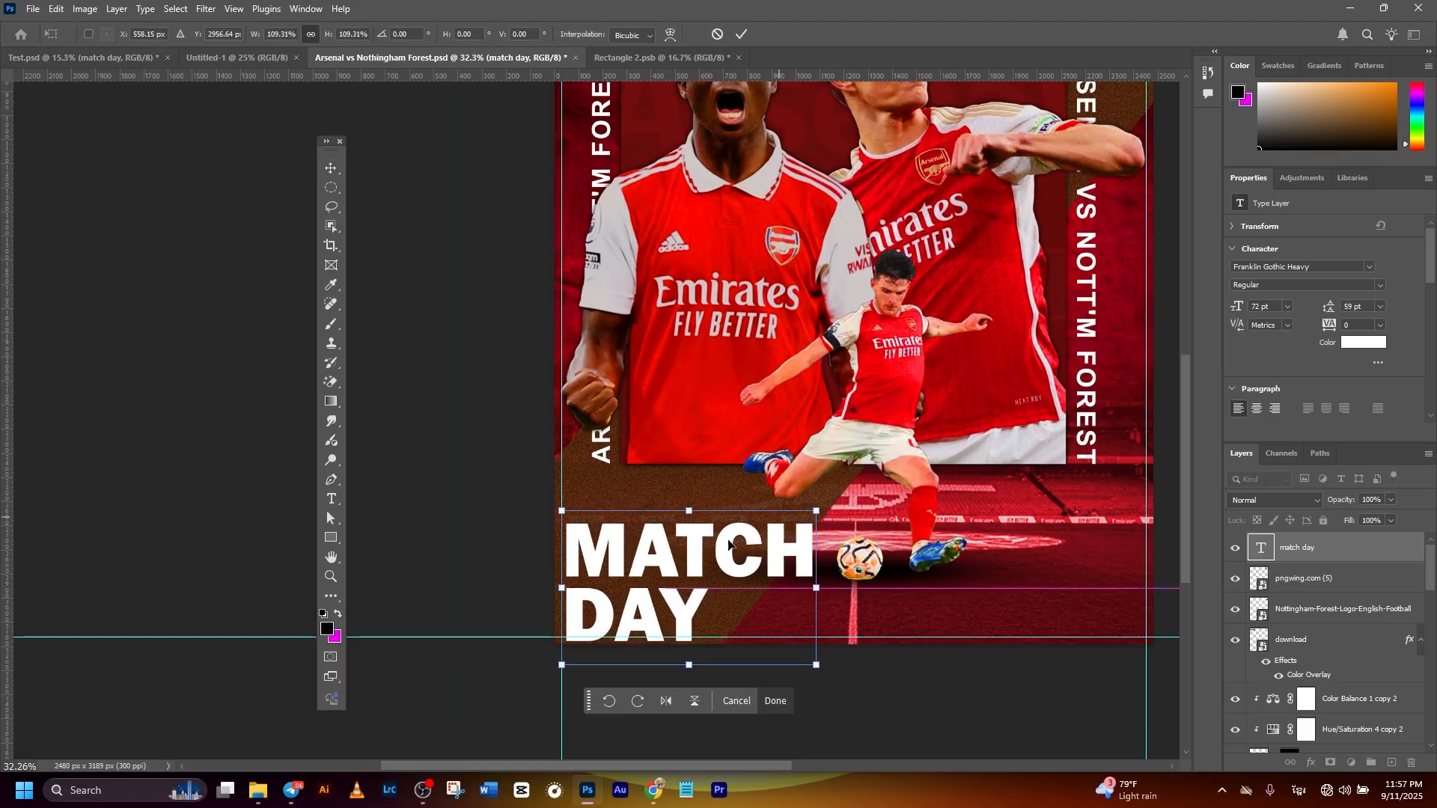
{"action": "left_click_drag", "start_coordinate": [717, 557], "coordinate": [723, 548]}
{"action": "scroll", "coordinate": [879, 475], "scroll_direction": "down", "scroll_amount": 3}
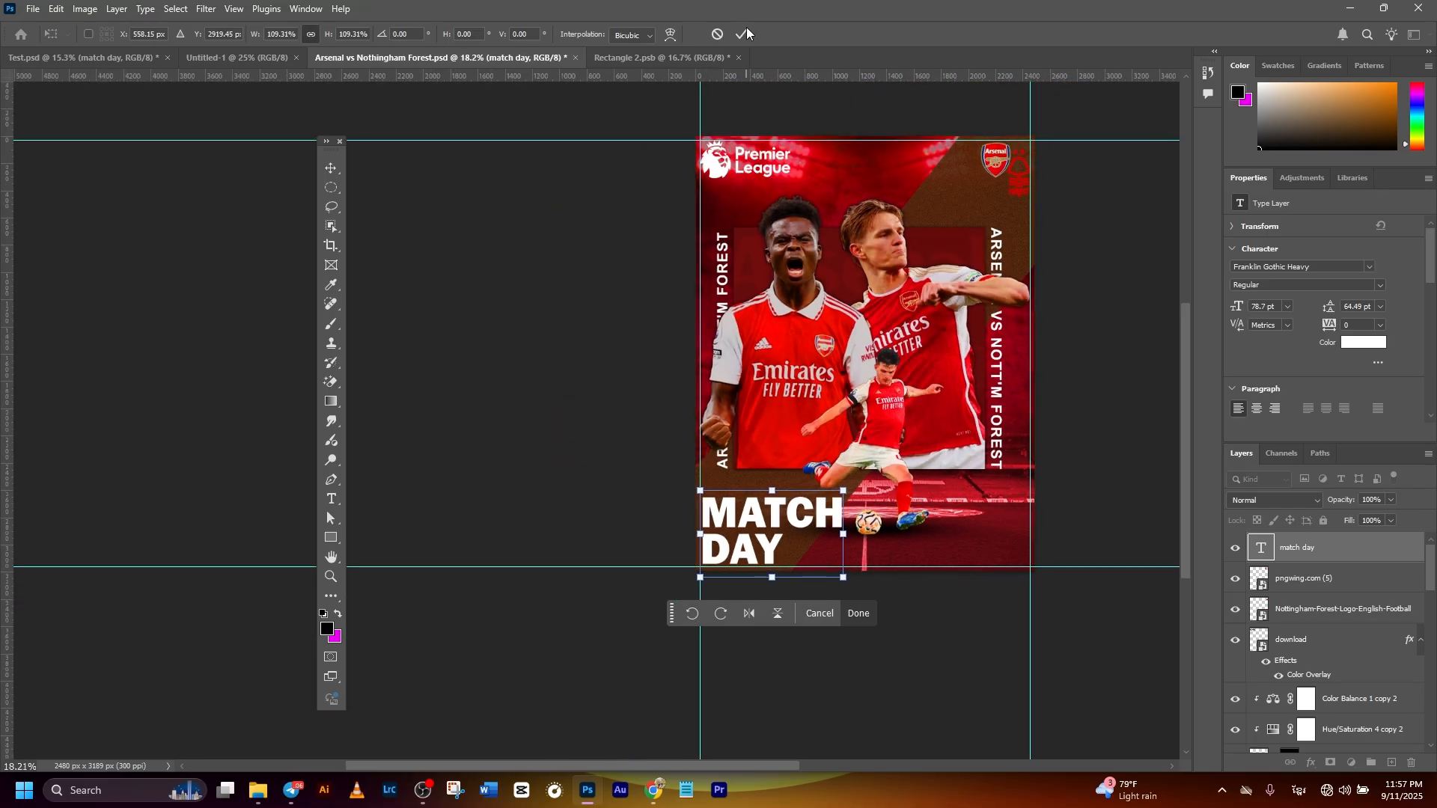
{"action": "left_click", "coordinate": [559, 297]}
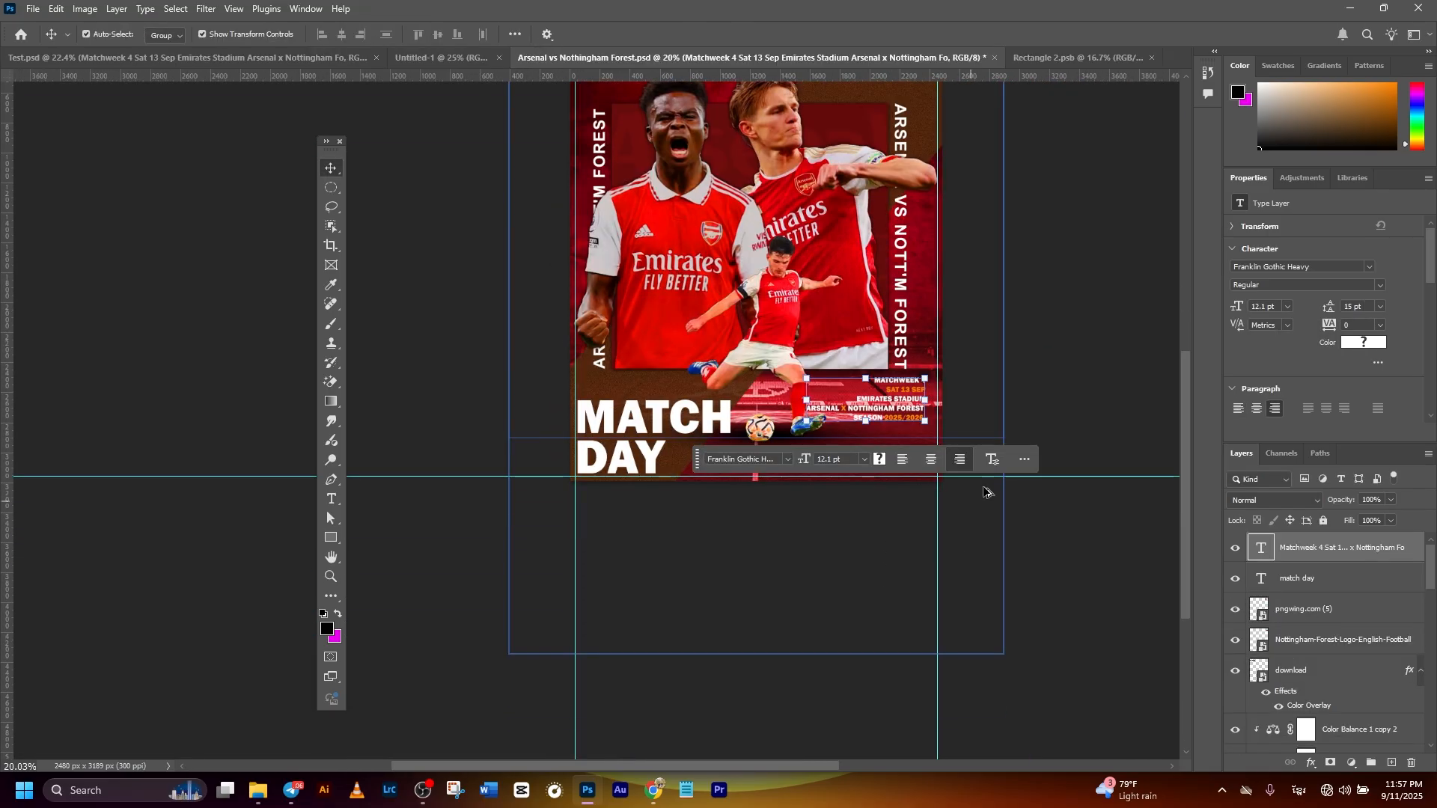
- Place the right-aligned match details text, MATCHWEEK 4 through SEASON 2025/2026, in the poster's lower-right corner and nudge MATCH DAY slightly down
{"action": "scroll", "coordinate": [961, 524], "scroll_direction": "up", "scroll_amount": 4}
{"action": "left_click_drag", "start_coordinate": [1095, 362], "coordinate": [982, 384]}
{"action": "left_click_drag", "start_coordinate": [896, 419], "coordinate": [918, 489]}
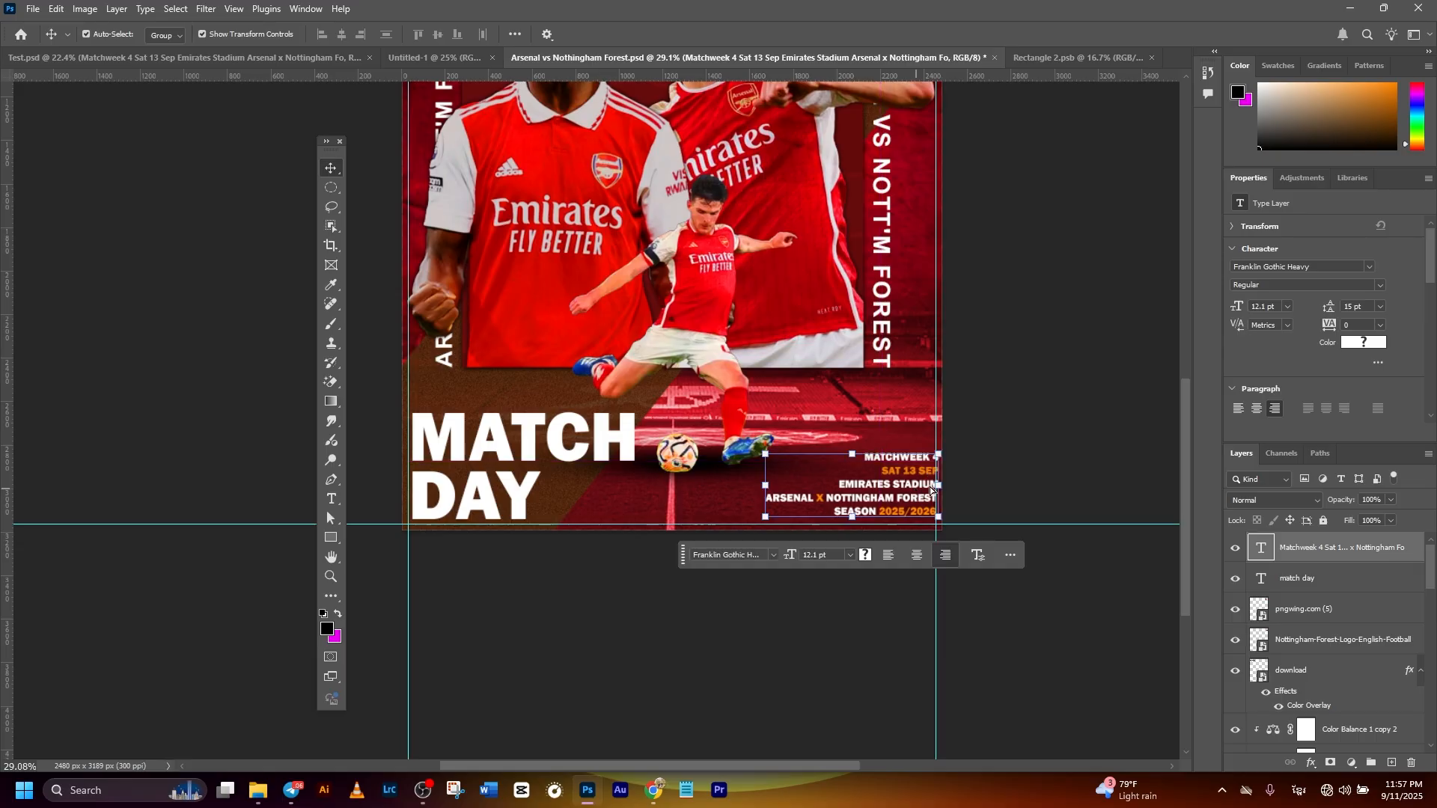
{"action": "left_click", "coordinate": [1020, 455]}
{"action": "left_click_drag", "start_coordinate": [524, 498], "coordinate": [523, 495]}
{"action": "left_click", "coordinate": [992, 373]}
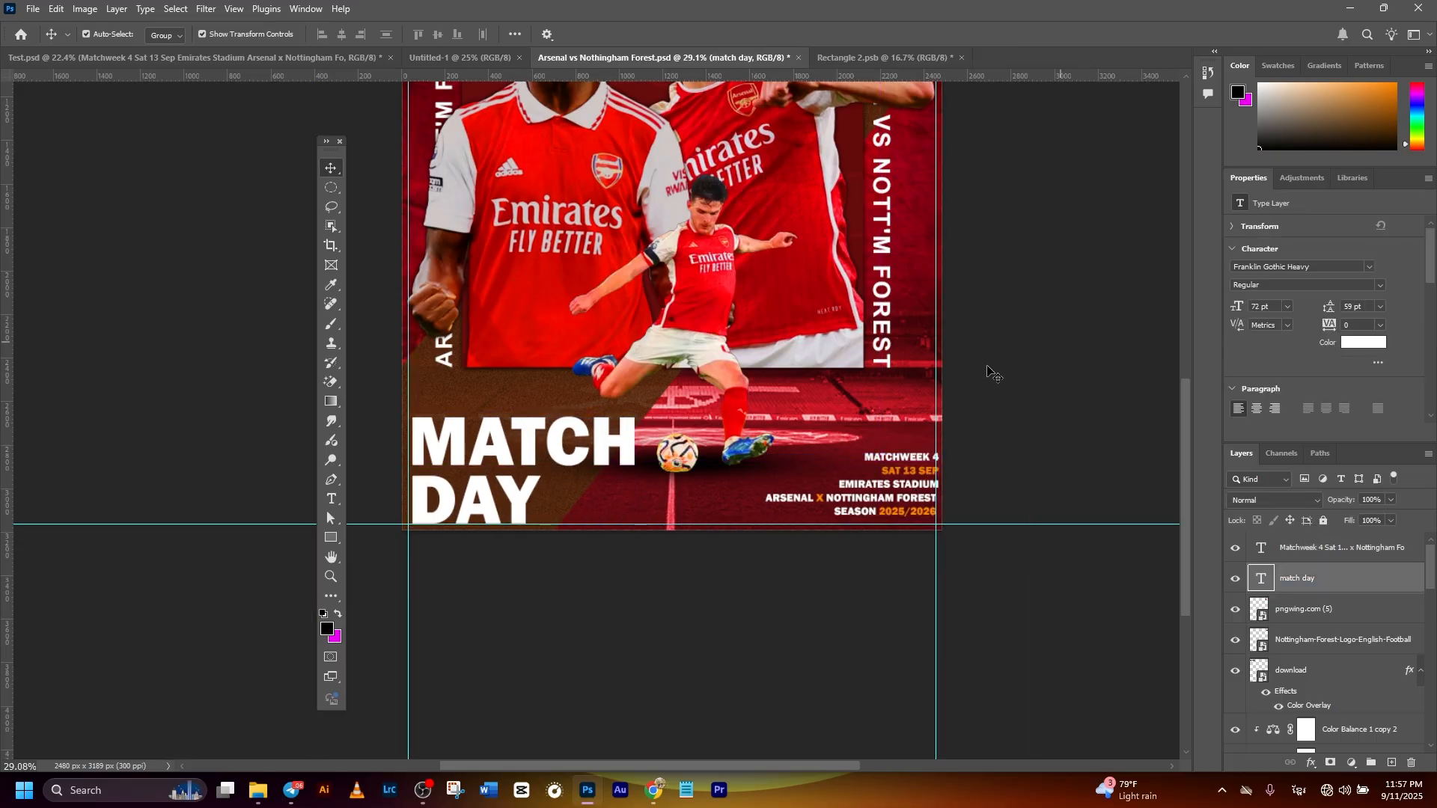
- Scale the front kicking player up to about 122% with Free Transform, keeping him above the poster's lower guide
{"action": "scroll", "coordinate": [910, 392], "scroll_direction": "down", "scroll_amount": 4}
{"action": "scroll", "coordinate": [898, 397], "scroll_direction": "up", "scroll_amount": 2}
{"action": "mouse_move", "coordinate": [737, 375]}
{"action": "left_mouse_down"}
{"action": "mouse_move", "coordinate": [728, 409]}
{"action": "mouse_move", "coordinate": [725, 398]}
{"action": "left_mouse_up"}
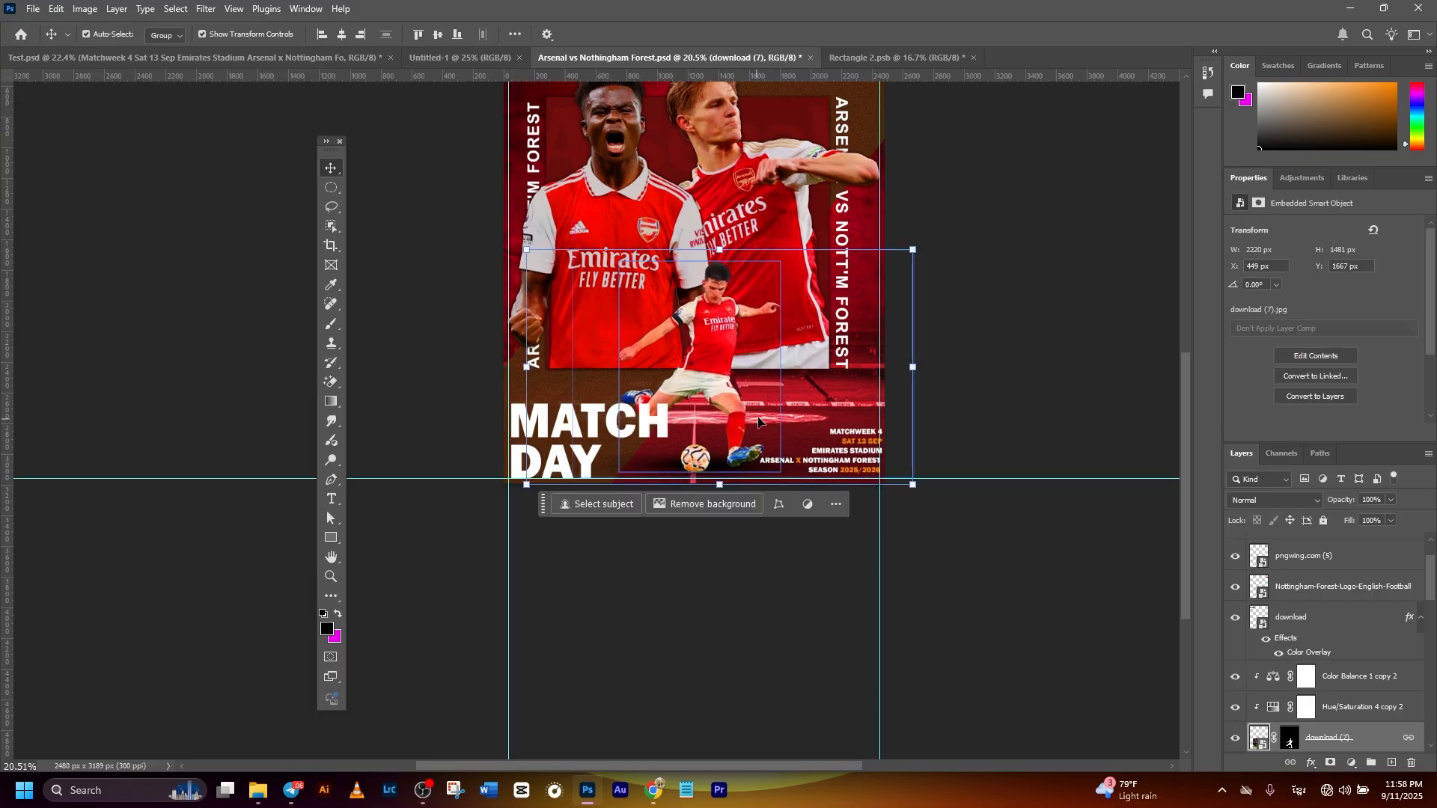
{"action": "left_click_drag", "start_coordinate": [716, 240], "coordinate": [731, 201]}
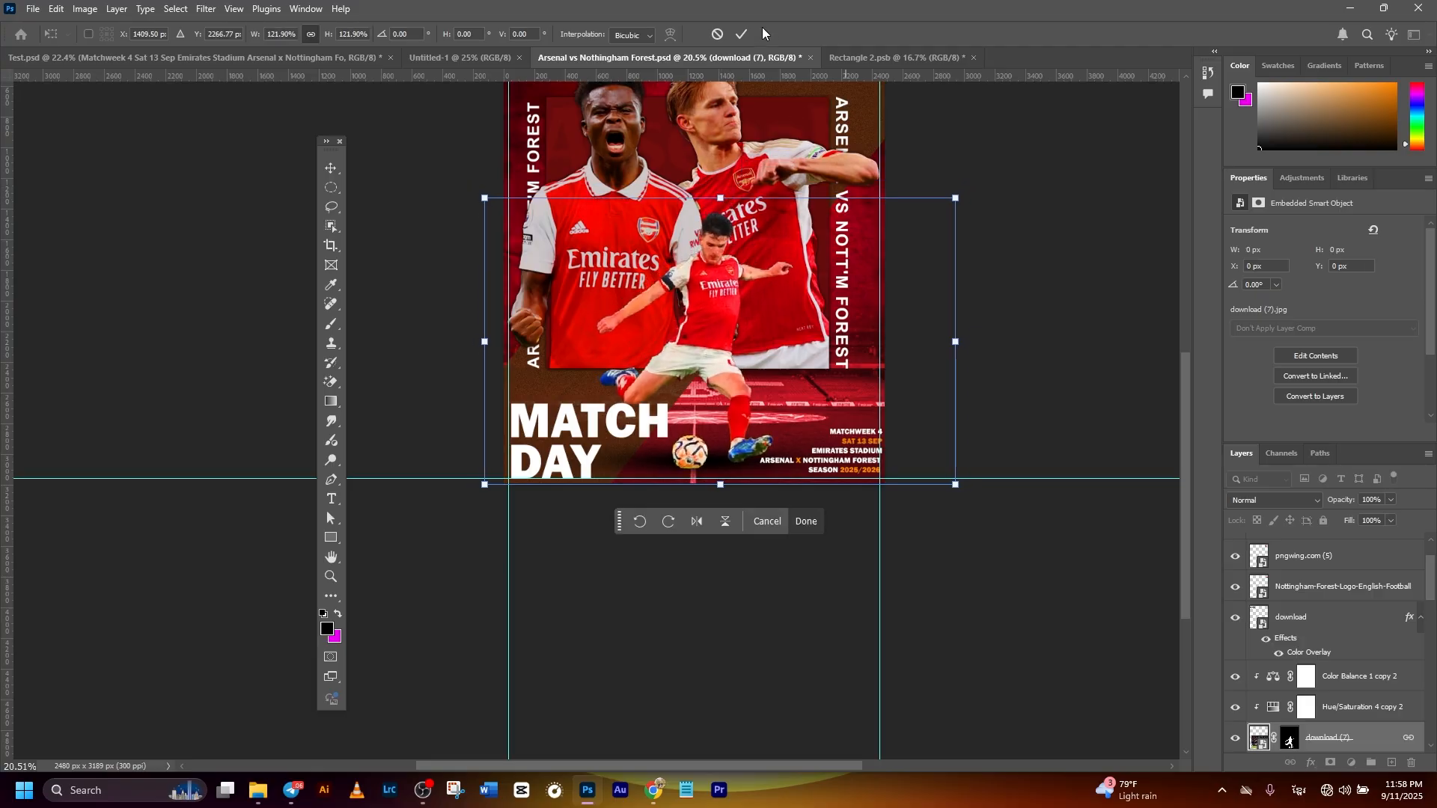
{"action": "left_click", "coordinate": [741, 34]}
{"action": "left_click", "coordinate": [961, 221]}
- Place the row of four white left-pointing triangles between the word DAY and the football
{"action": "scroll", "coordinate": [955, 224], "scroll_direction": "down", "scroll_amount": 3}
{"action": "left_click_drag", "start_coordinate": [872, 257], "coordinate": [900, 294]}
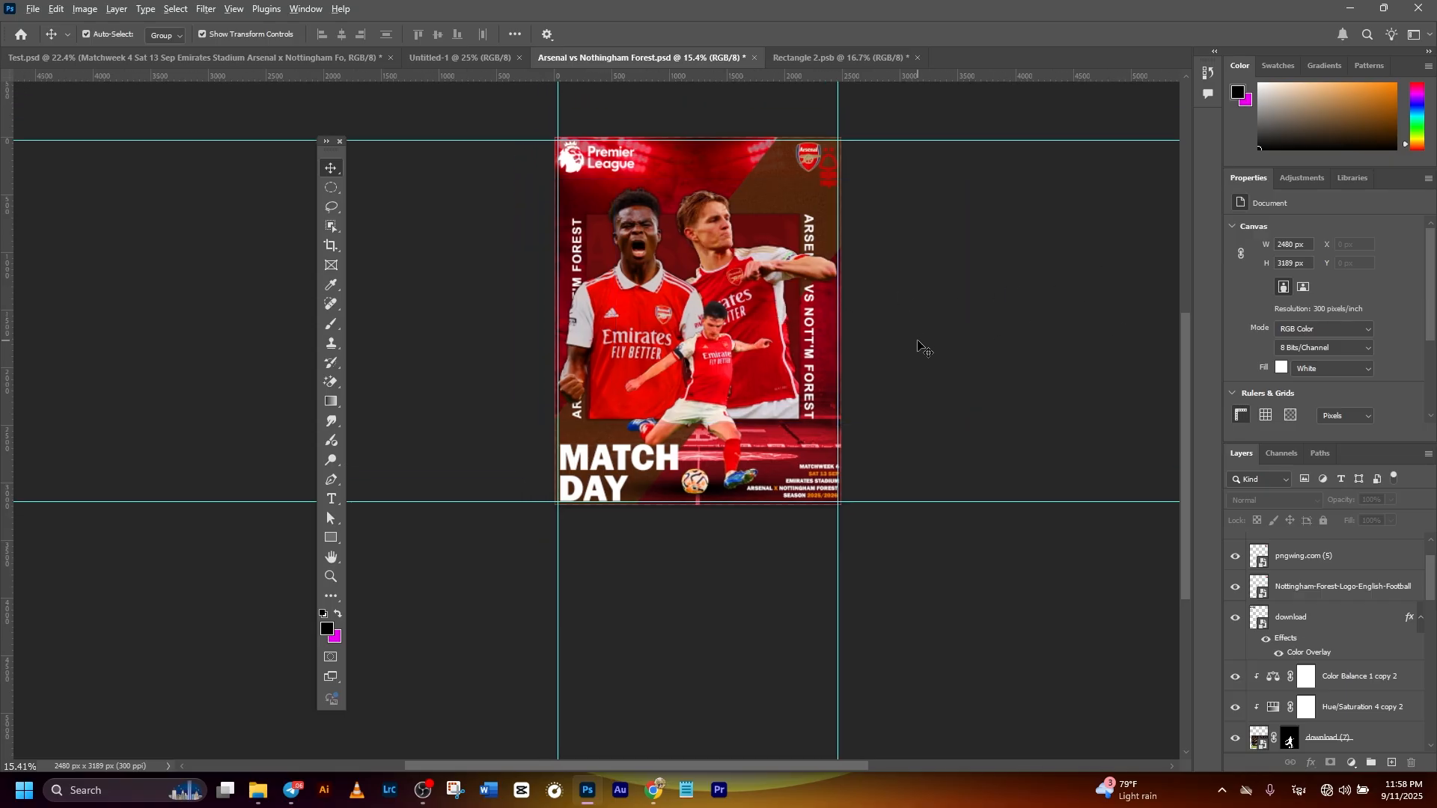
{"action": "scroll", "coordinate": [919, 345], "scroll_direction": "up", "scroll_amount": 3}
{"action": "left_click_drag", "start_coordinate": [921, 364], "coordinate": [907, 362]}
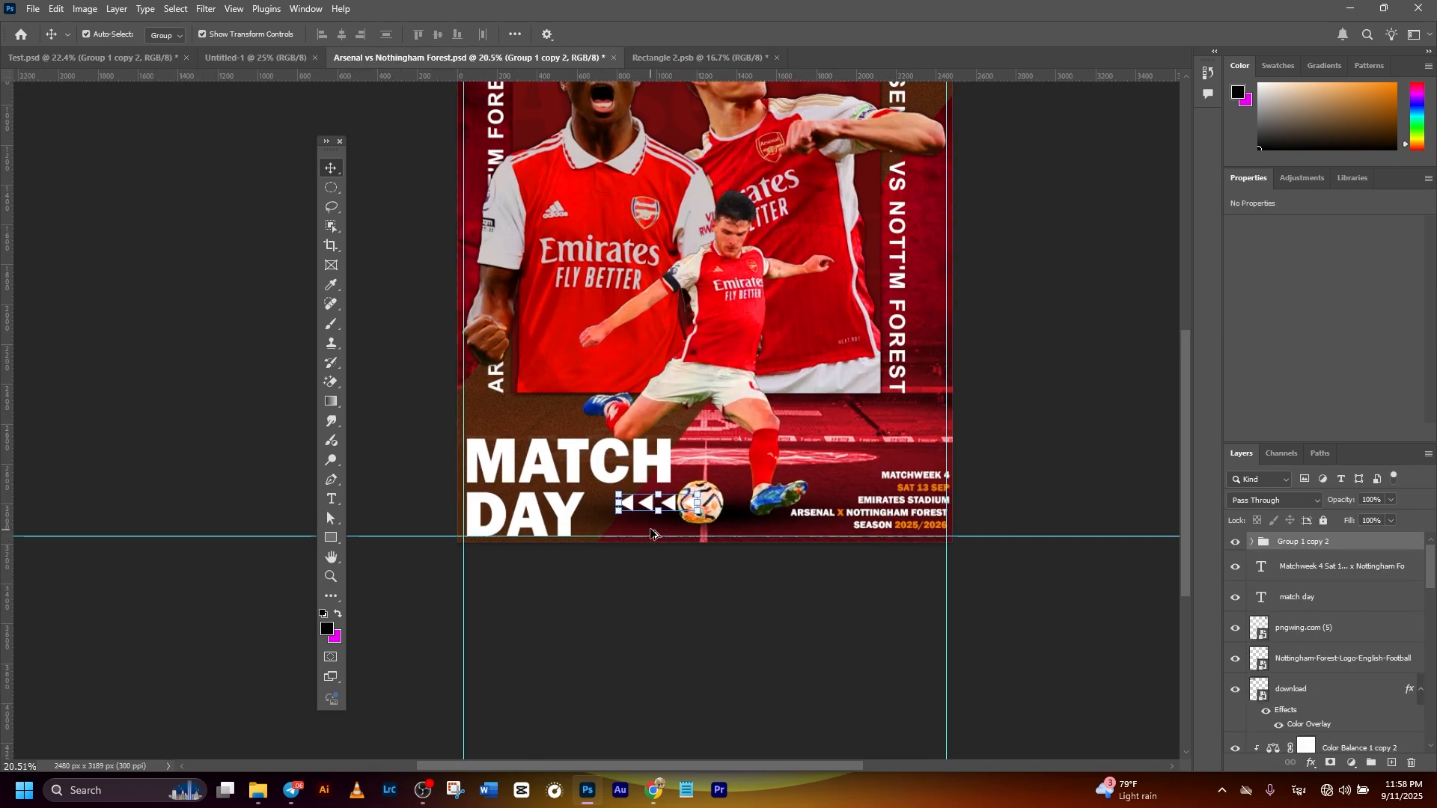
{"action": "scroll", "coordinate": [650, 540], "scroll_direction": "up", "scroll_amount": 4}
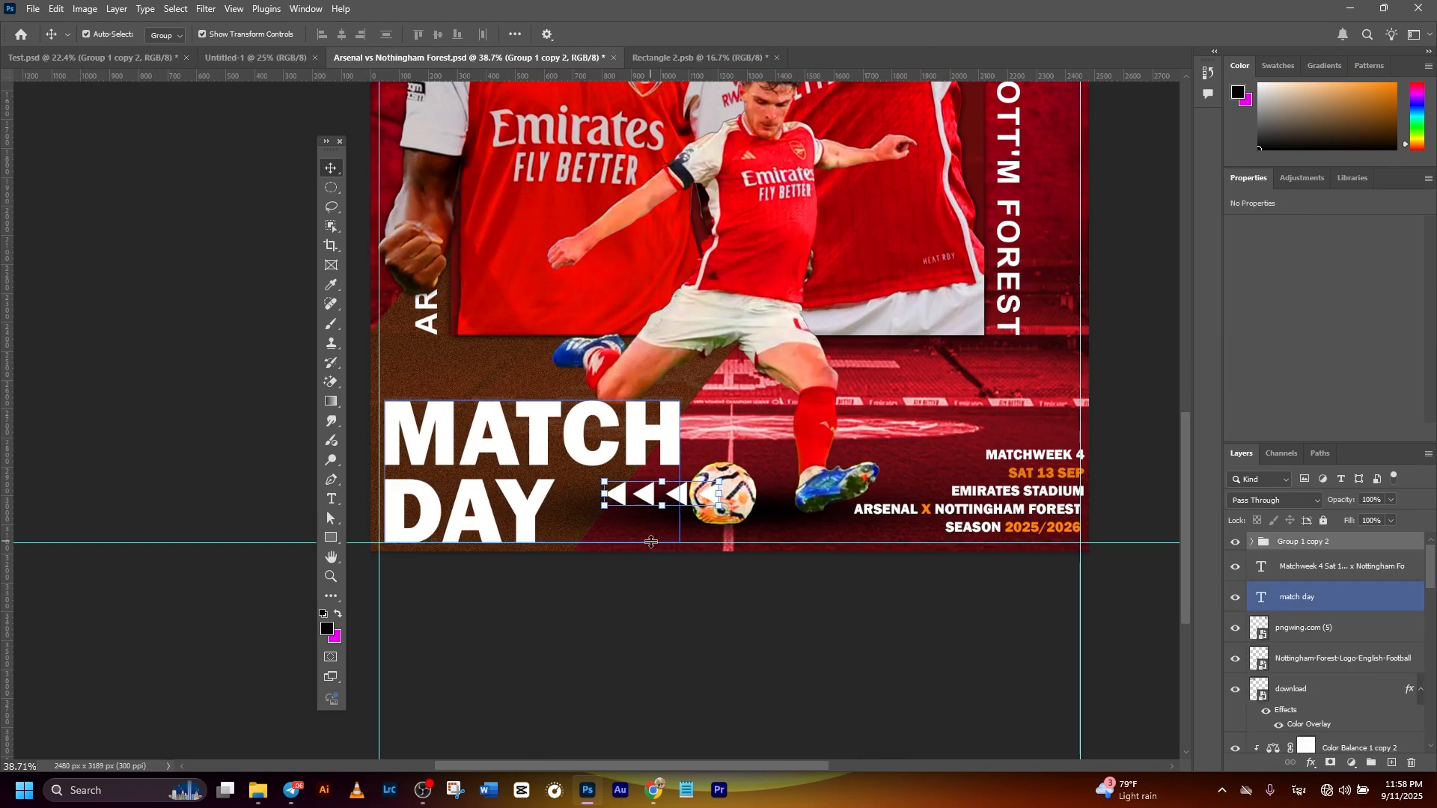
{"action": "scroll", "coordinate": [649, 540], "scroll_direction": "down", "scroll_amount": 2}
{"action": "scroll", "coordinate": [650, 541], "scroll_direction": "left", "scroll_amount": 1}
{"action": "left_click_drag", "start_coordinate": [702, 445], "coordinate": [664, 463]}
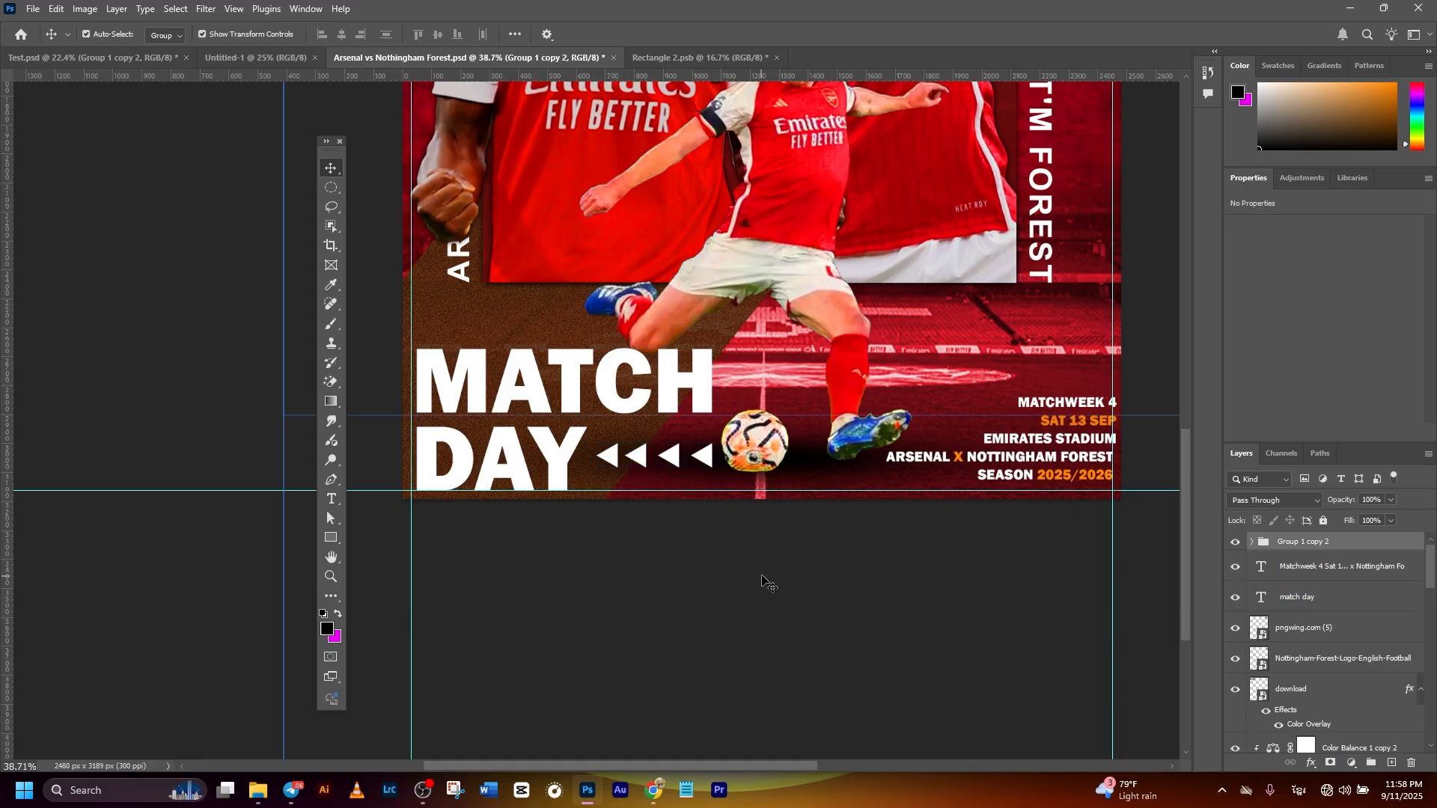
{"action": "left_click", "coordinate": [768, 581]}
- Place a column of orange down-pointing triangles outside the right vertical text and a copy outside the left vertical text
{"action": "scroll", "coordinate": [808, 516], "scroll_direction": "down", "scroll_amount": 6}
{"action": "left_click_drag", "start_coordinate": [845, 446], "coordinate": [865, 504]}
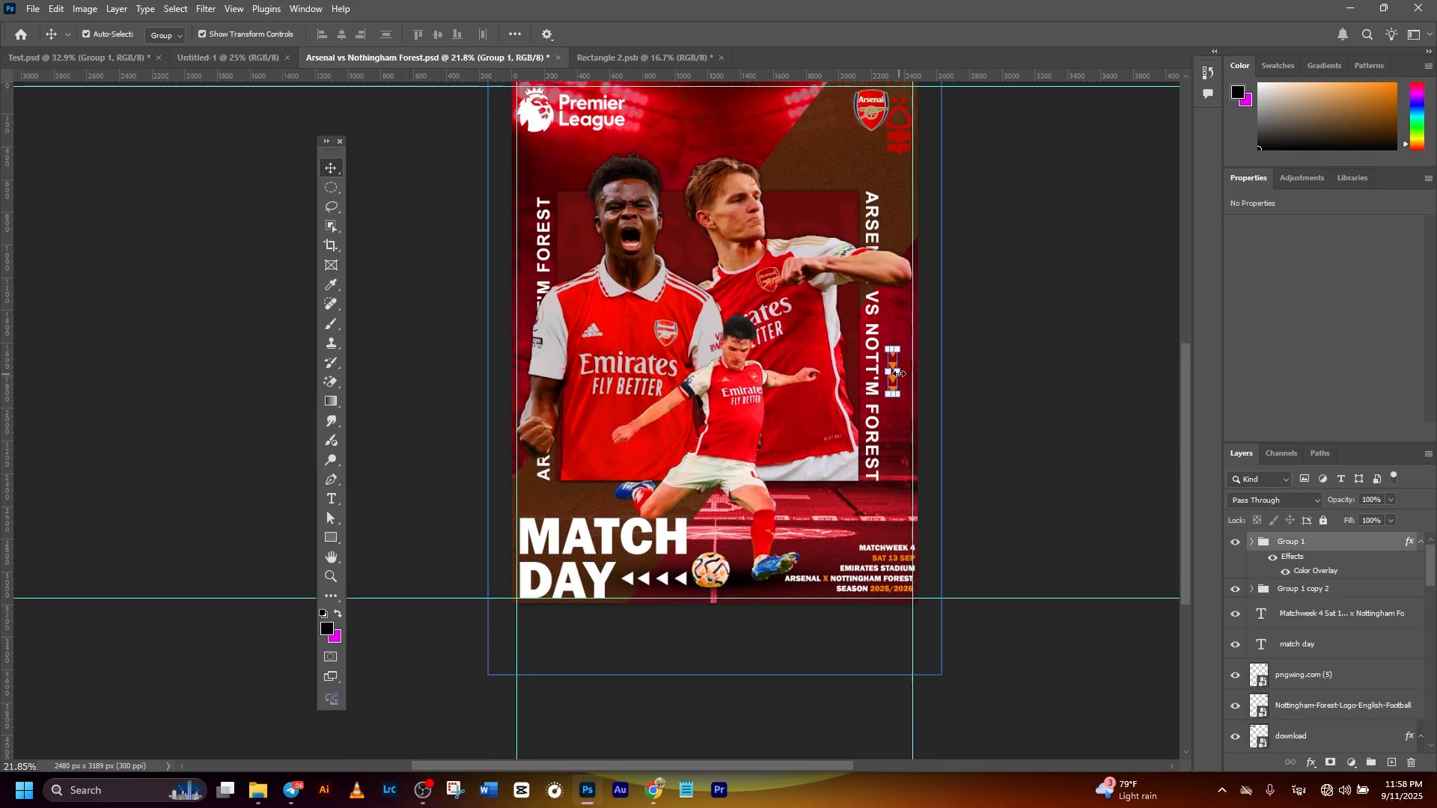
{"action": "left_click_drag", "start_coordinate": [893, 390], "coordinate": [895, 465]}
{"action": "left_click", "coordinate": [739, 36]}
{"action": "left_click", "coordinate": [1075, 421]}
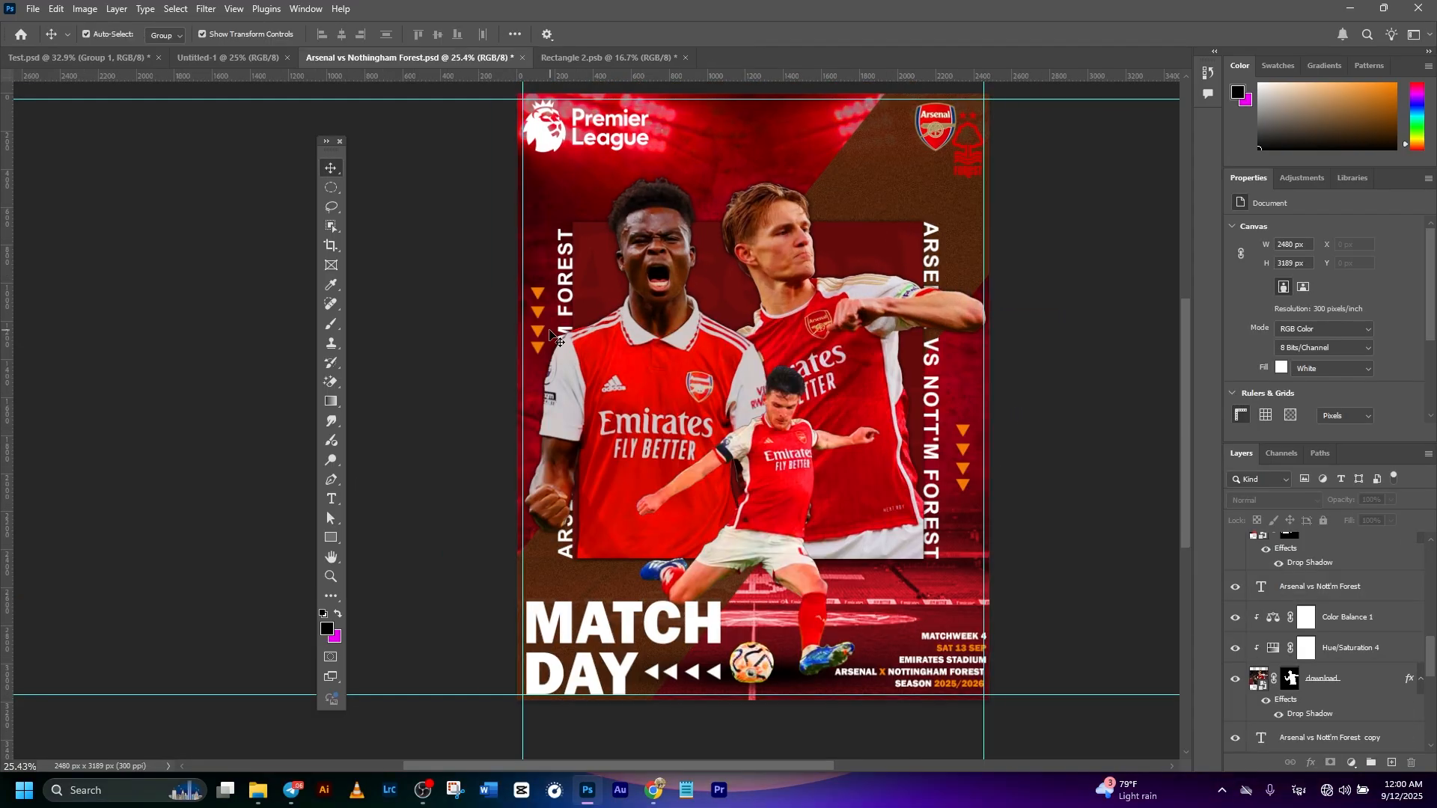
{"action": "left_click", "coordinate": [545, 333]}
{"action": "left_click", "coordinate": [1036, 383]}
{"action": "scroll", "coordinate": [965, 385], "scroll_direction": "down", "scroll_amount": 3}
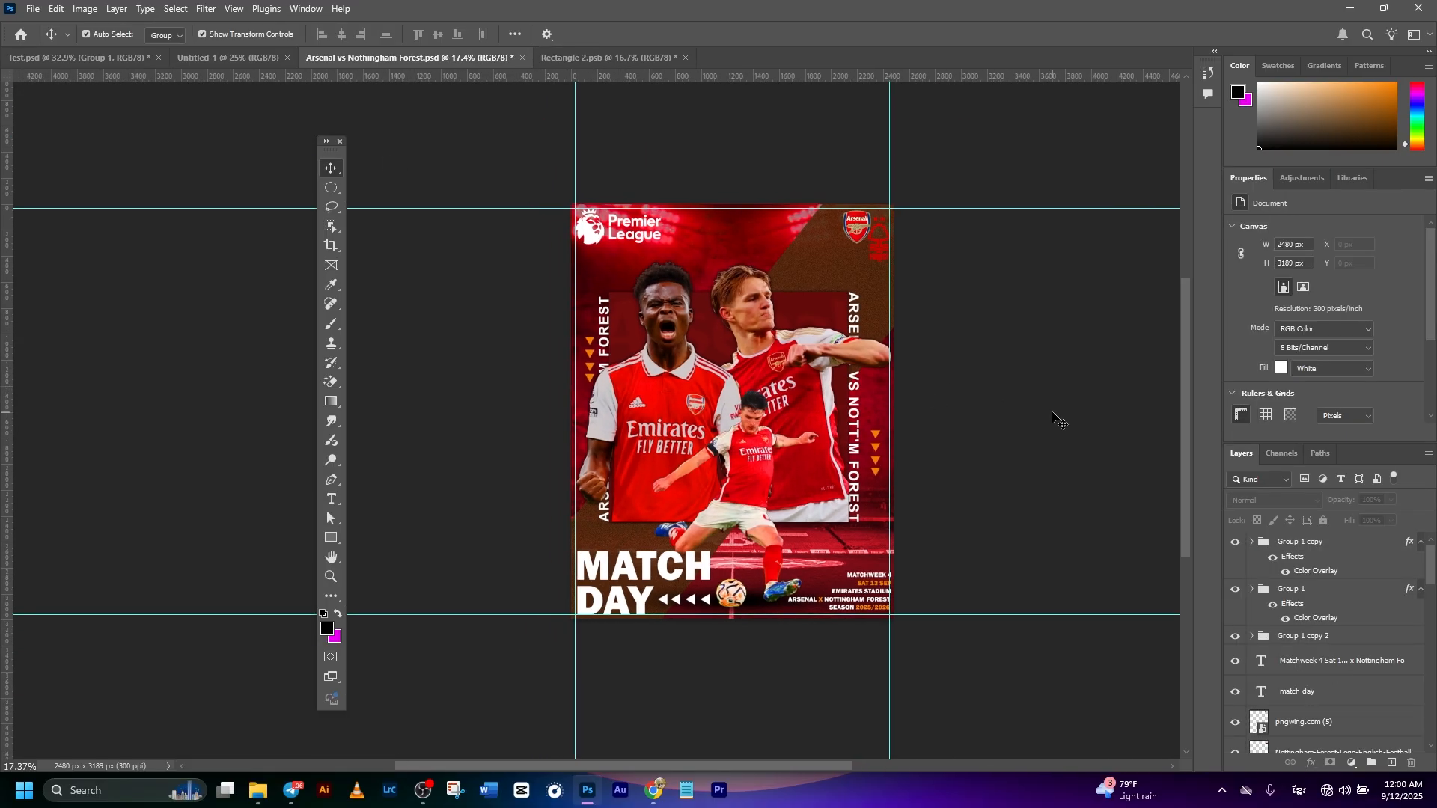
{"action": "scroll", "coordinate": [1055, 416], "scroll_direction": "up", "scroll_amount": 2}
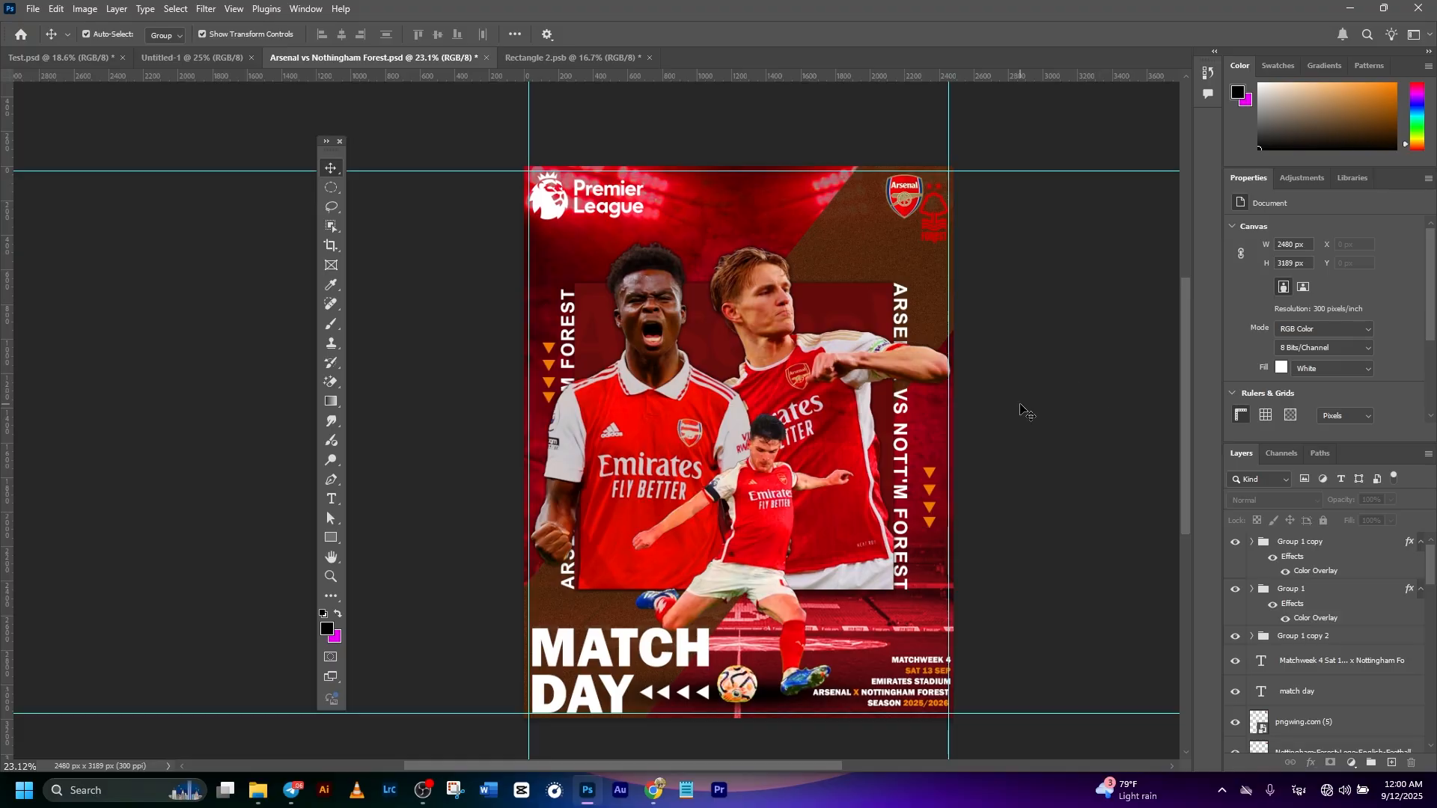
{"action": "left_click", "coordinate": [36, 9]}
{"action": "mouse_move", "coordinate": [88, 243]}
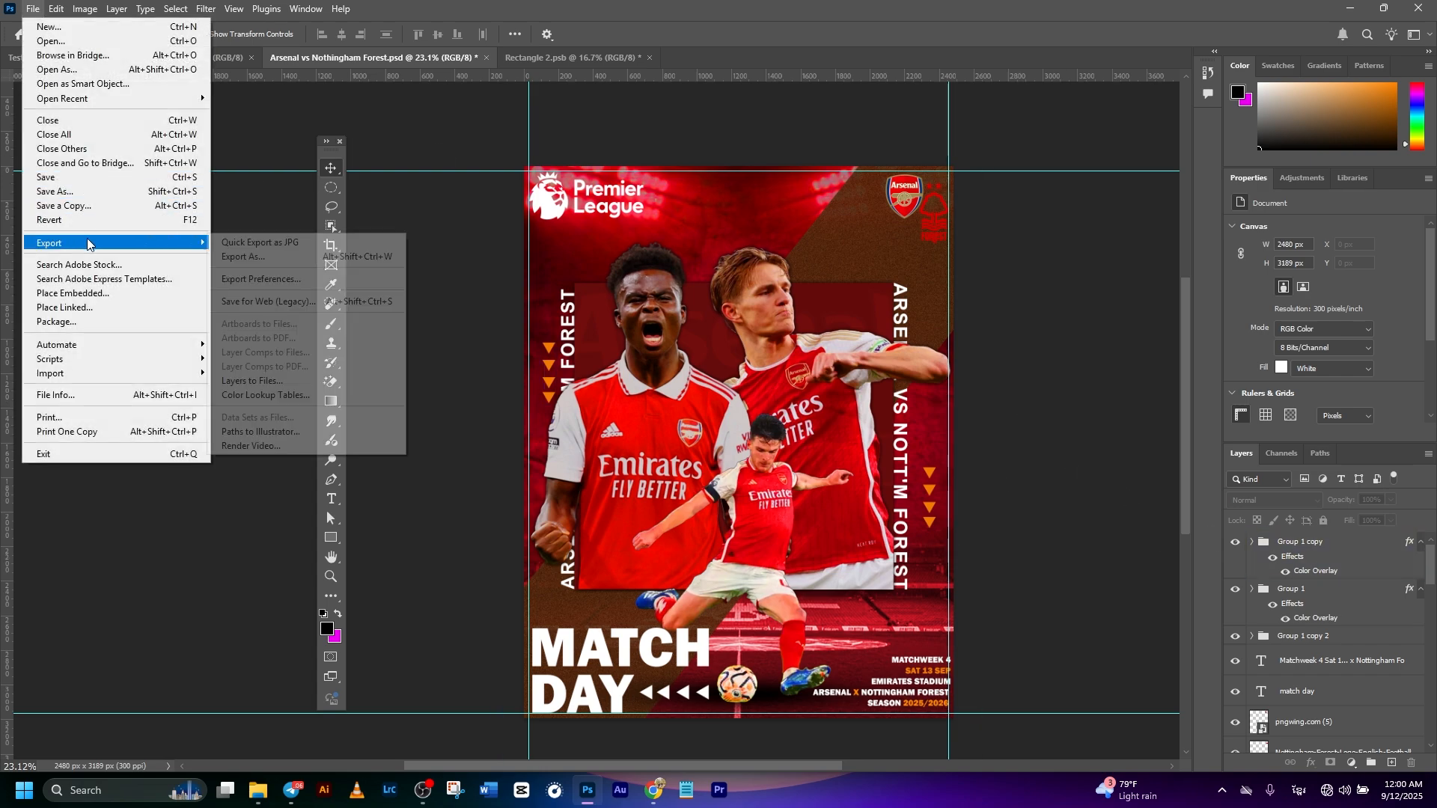
{"action": "left_click", "coordinate": [254, 258]}
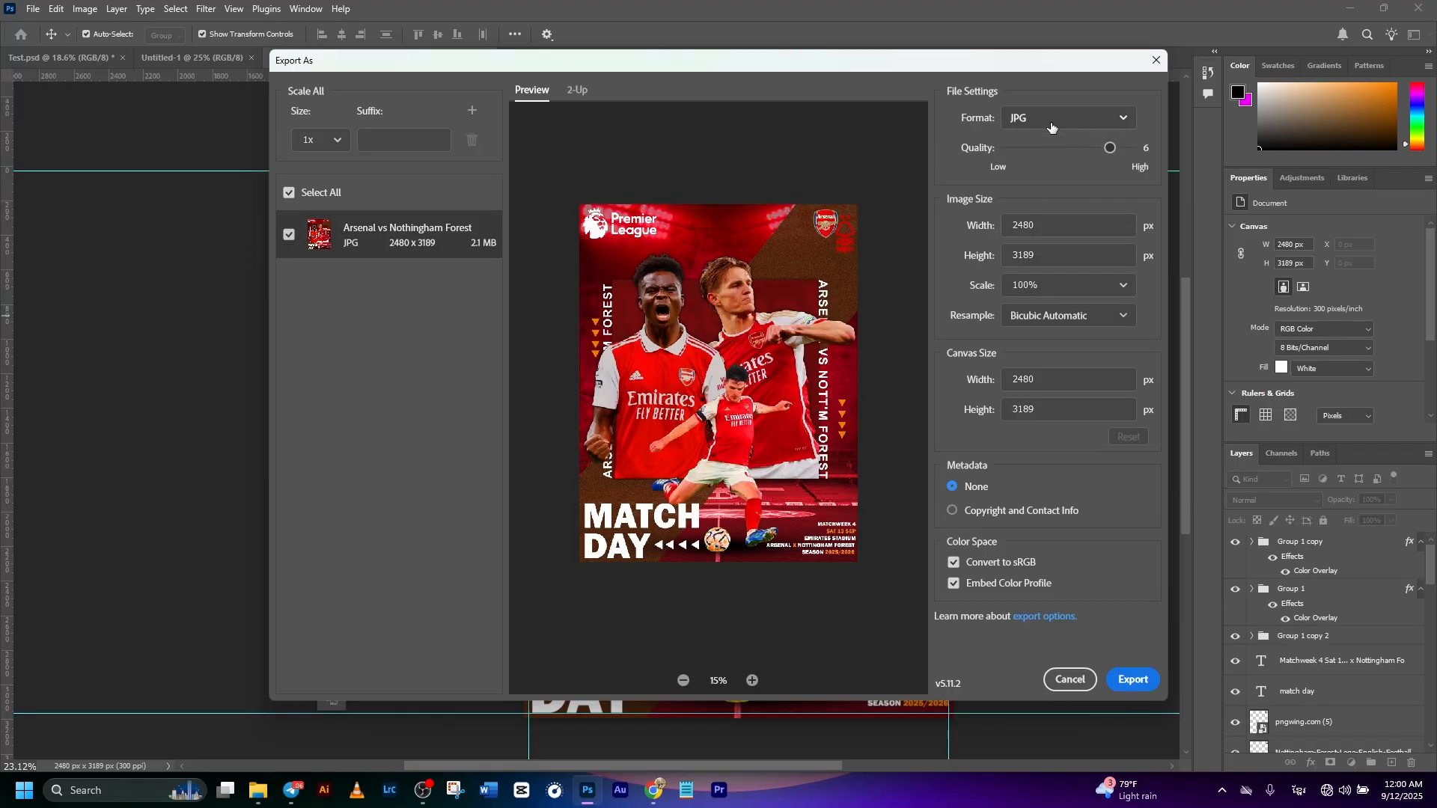
{"action": "left_click", "coordinate": [1096, 118]}
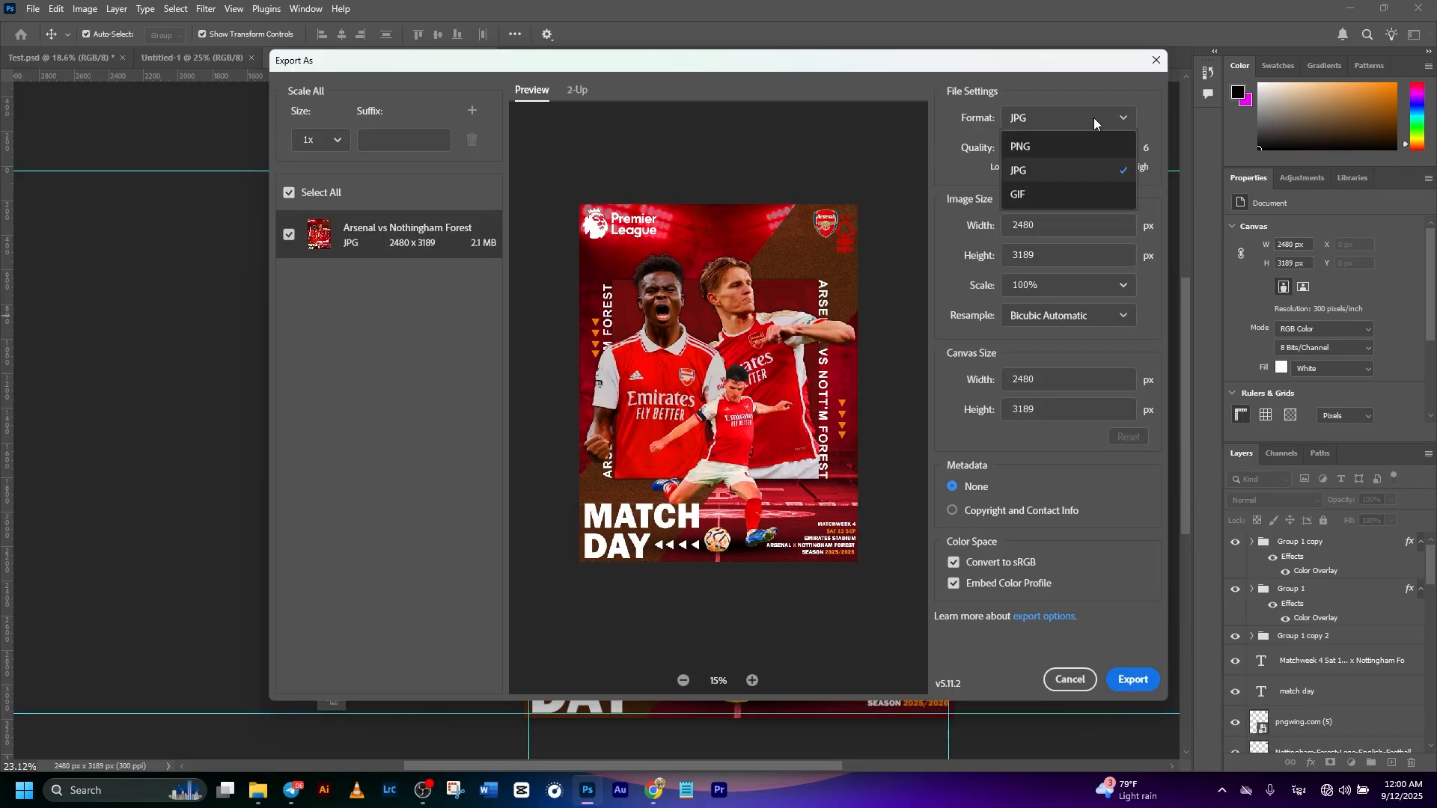
{"action": "left_click", "coordinate": [1075, 124]}
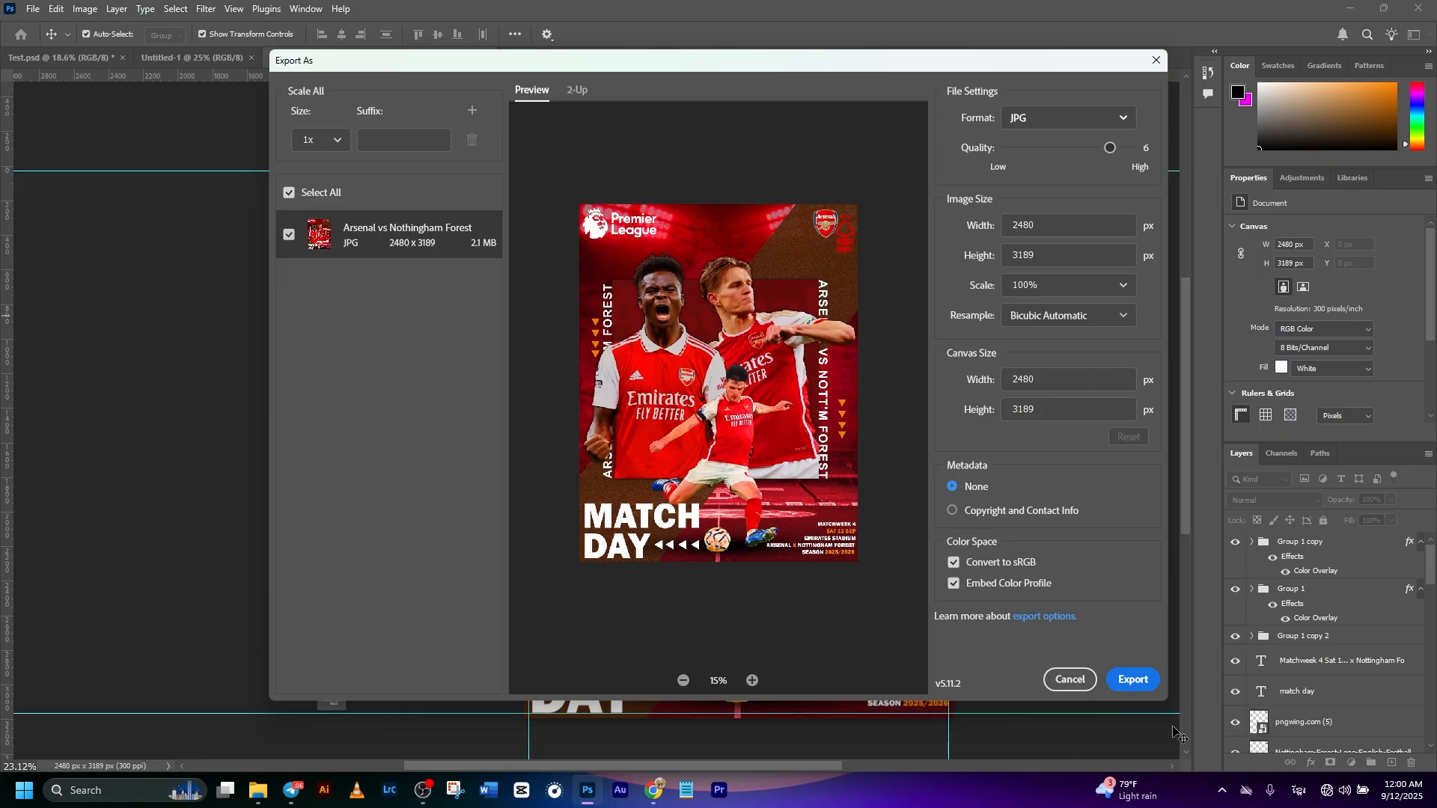
{"action": "left_click", "coordinate": [1071, 680]}
{"action": "left_click", "coordinate": [34, 9]}
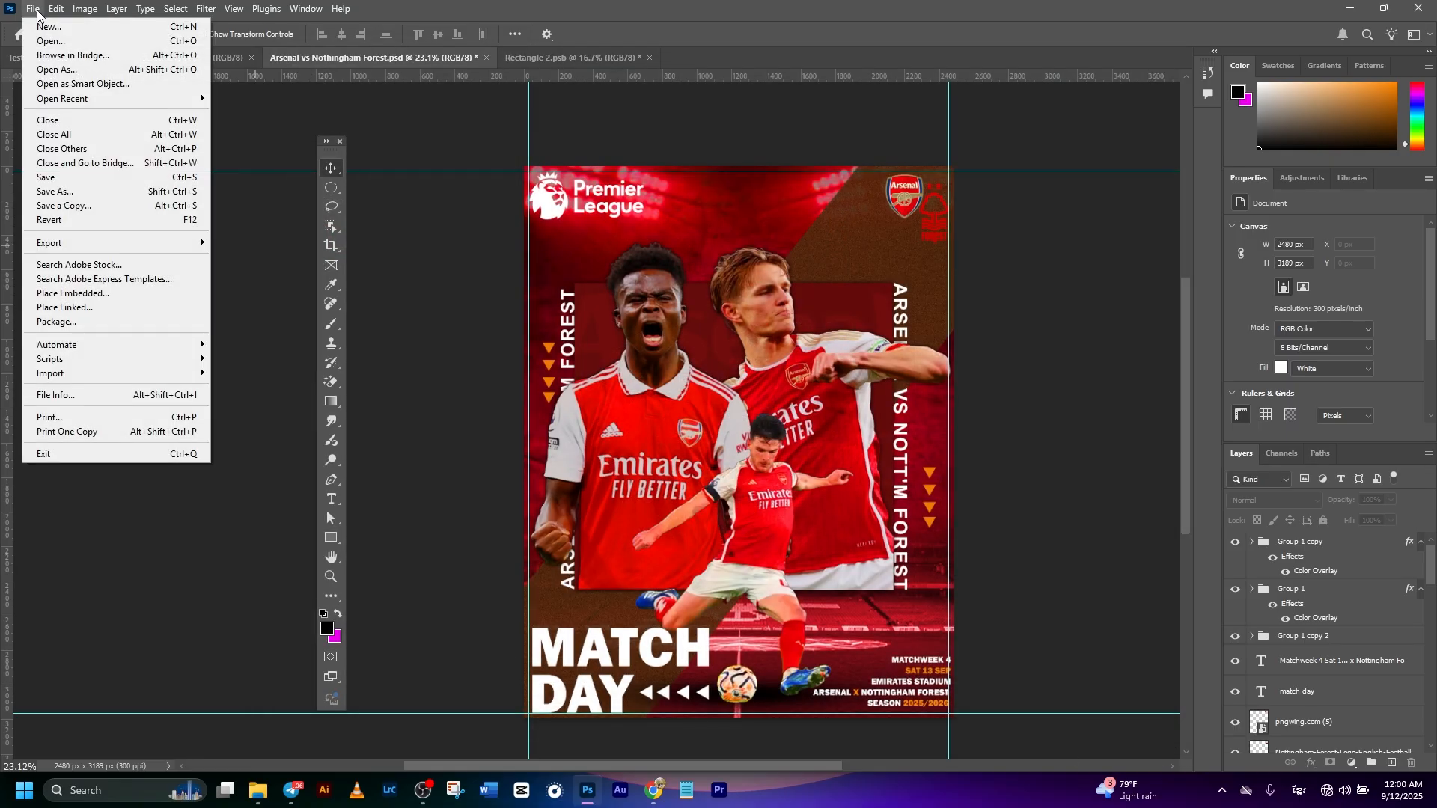
{"action": "left_click", "coordinate": [36, 10]}
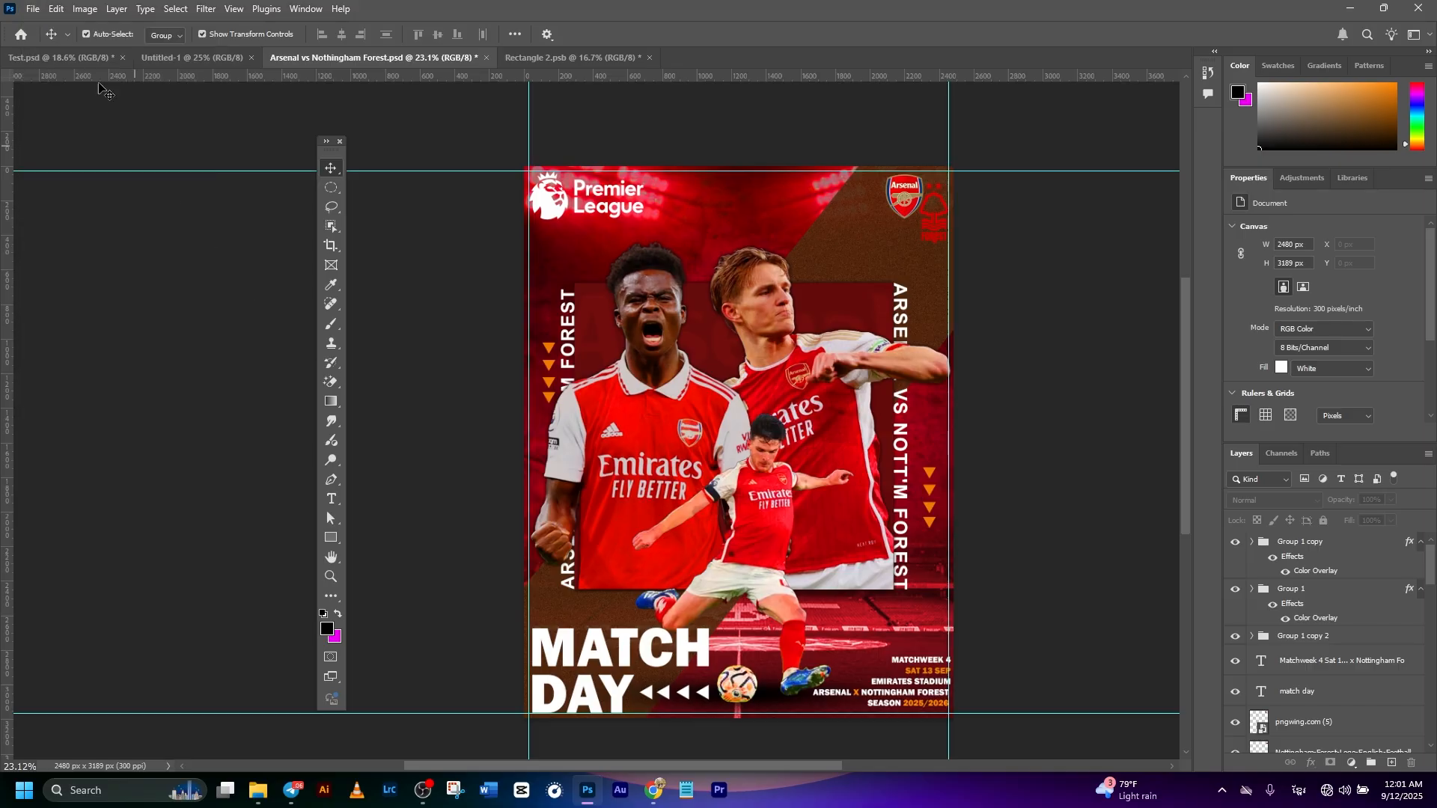
- Quick-export the poster as Arsenal vs Nothingham Forest.jpg into the Football Poster folder
{"action": "left_click", "coordinate": [32, 9]}
{"action": "mouse_move", "coordinate": [65, 243]}
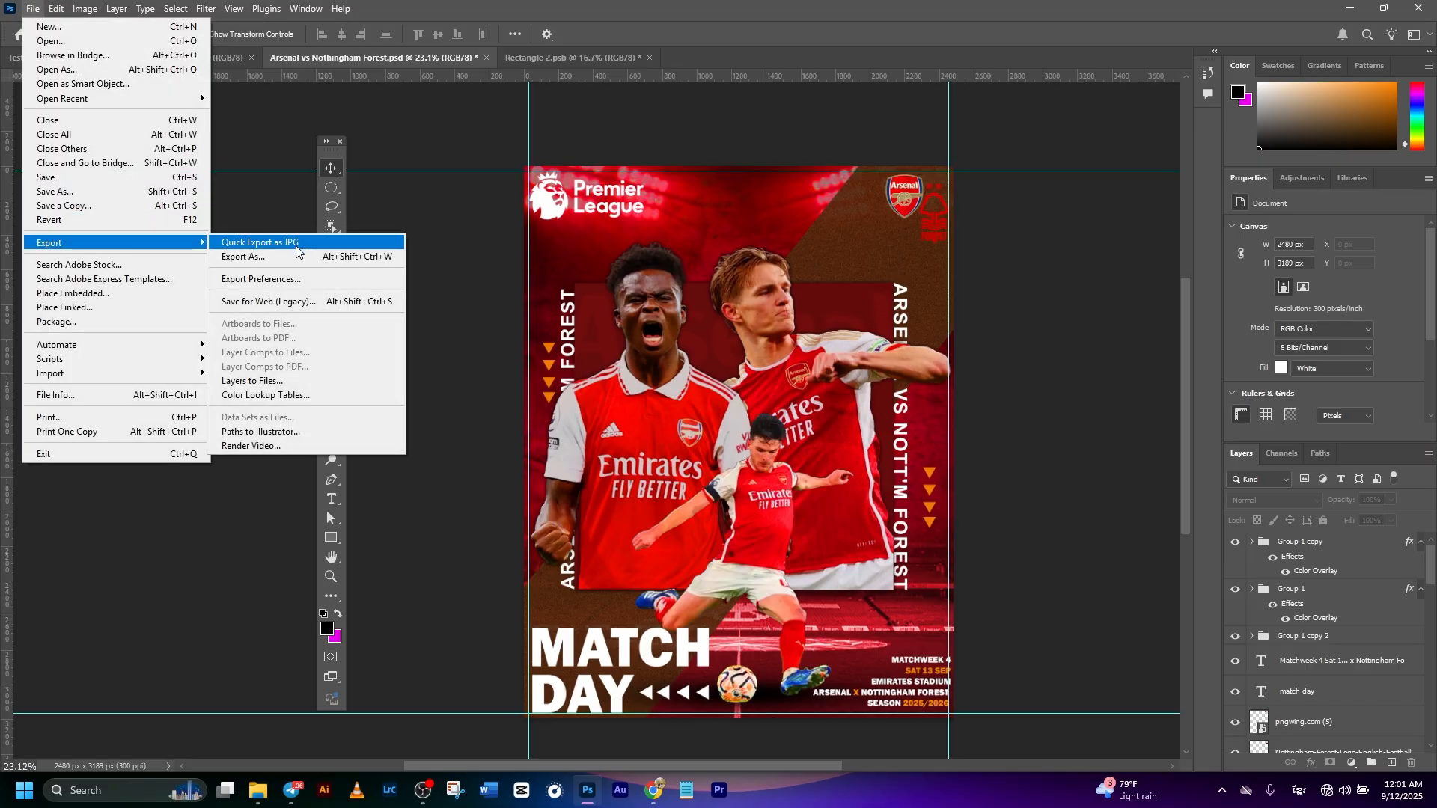
{"action": "left_click", "coordinate": [293, 245]}
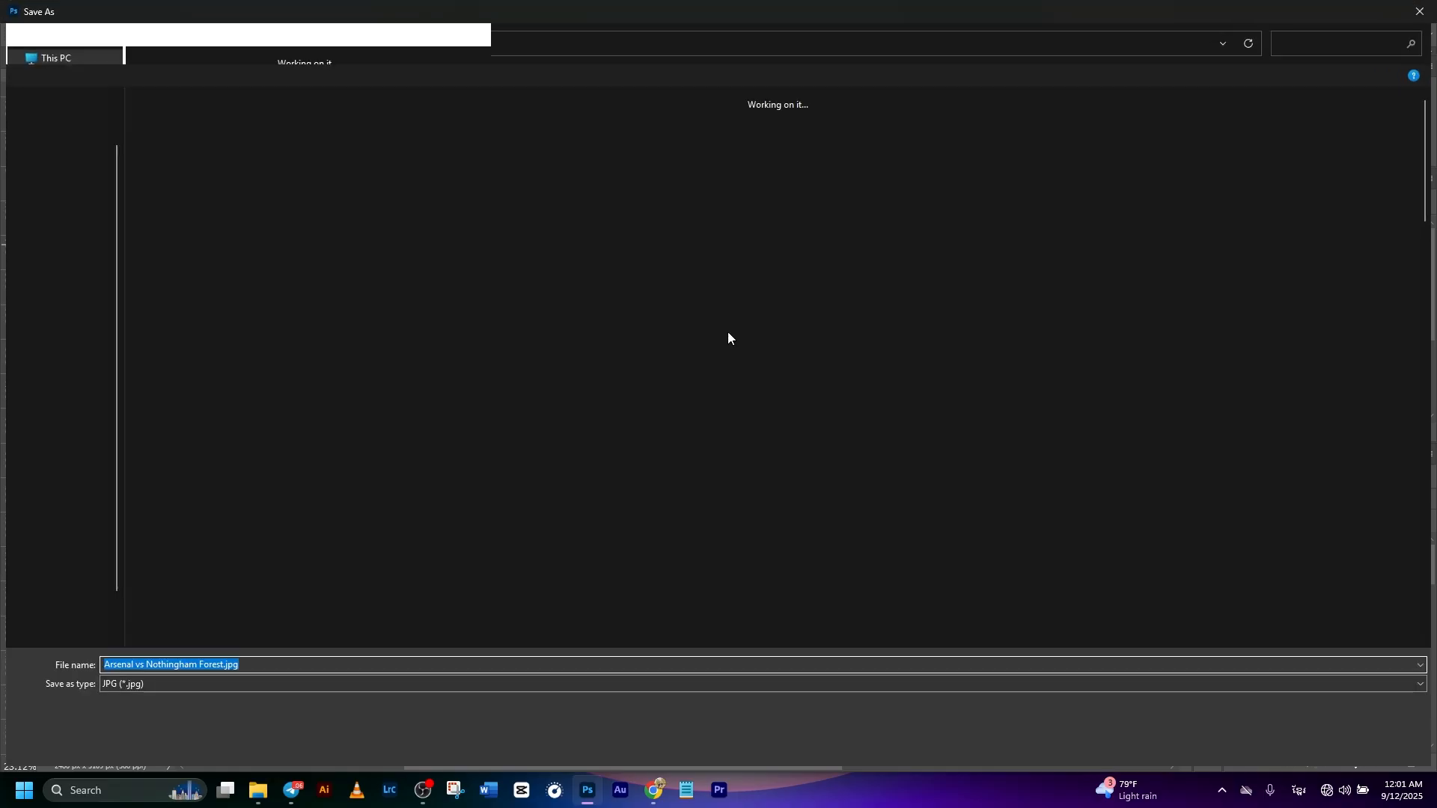
{"action": "scroll", "coordinate": [811, 404], "scroll_direction": "down", "scroll_amount": 10}
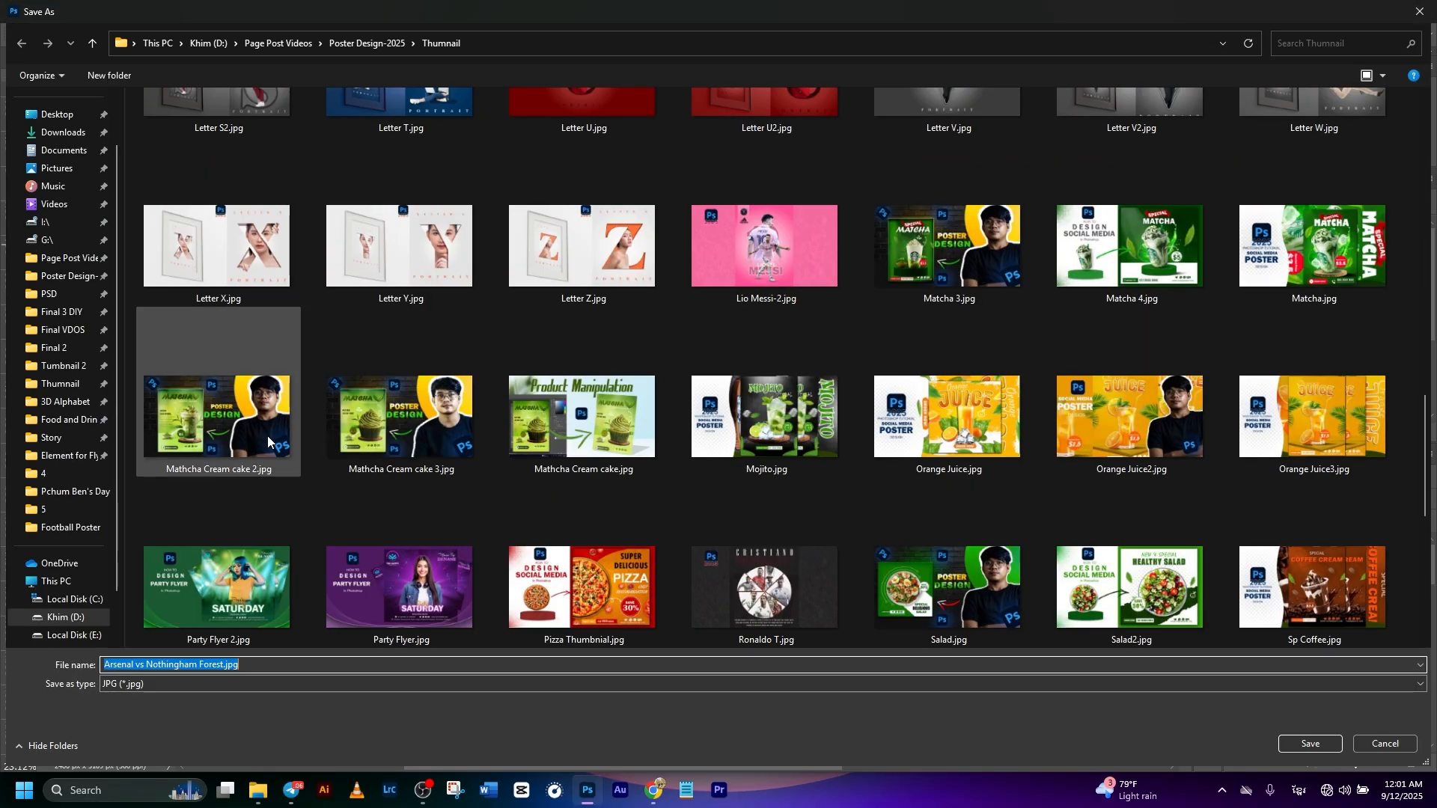
{"action": "left_click", "coordinate": [70, 528]}
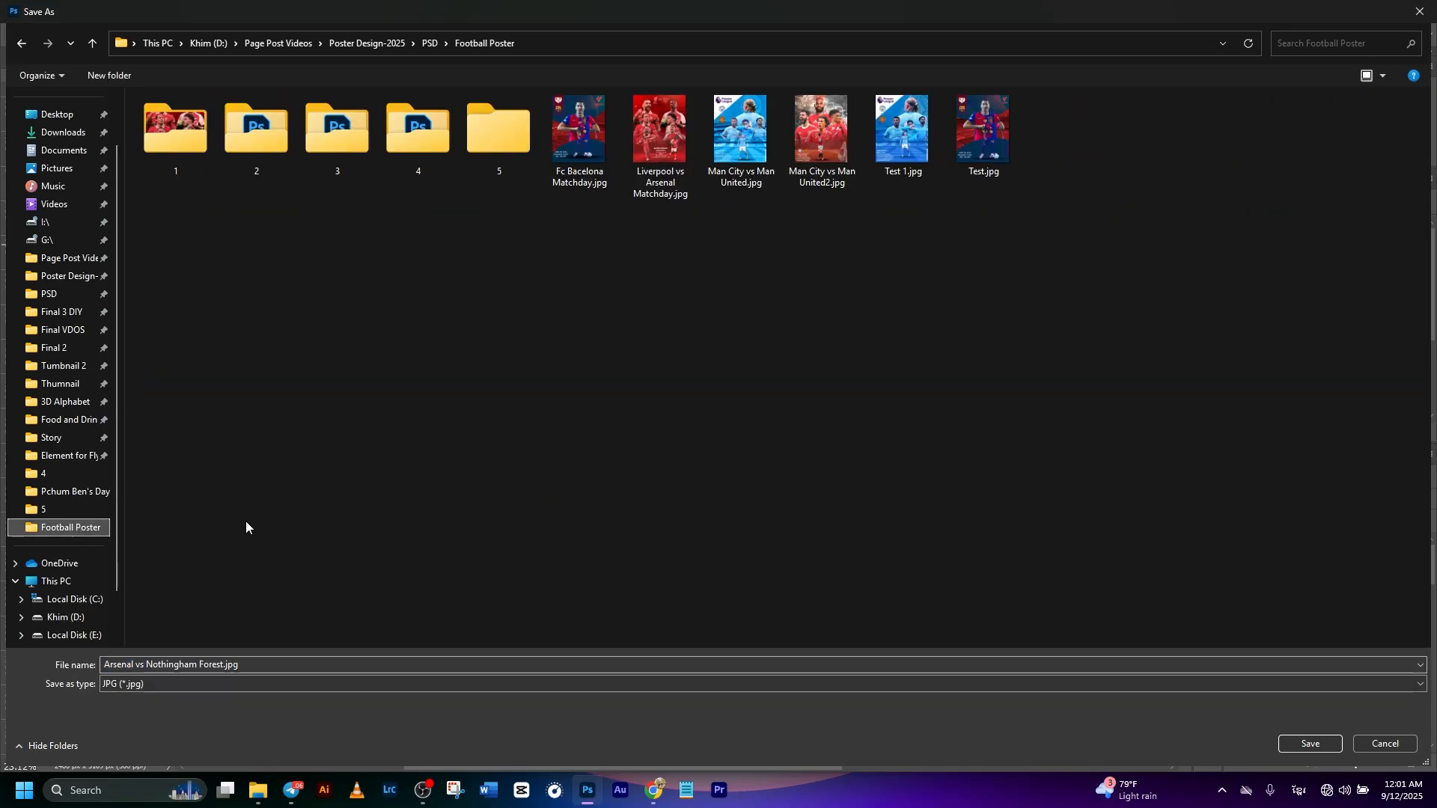
{"action": "left_click", "coordinate": [1309, 747]}
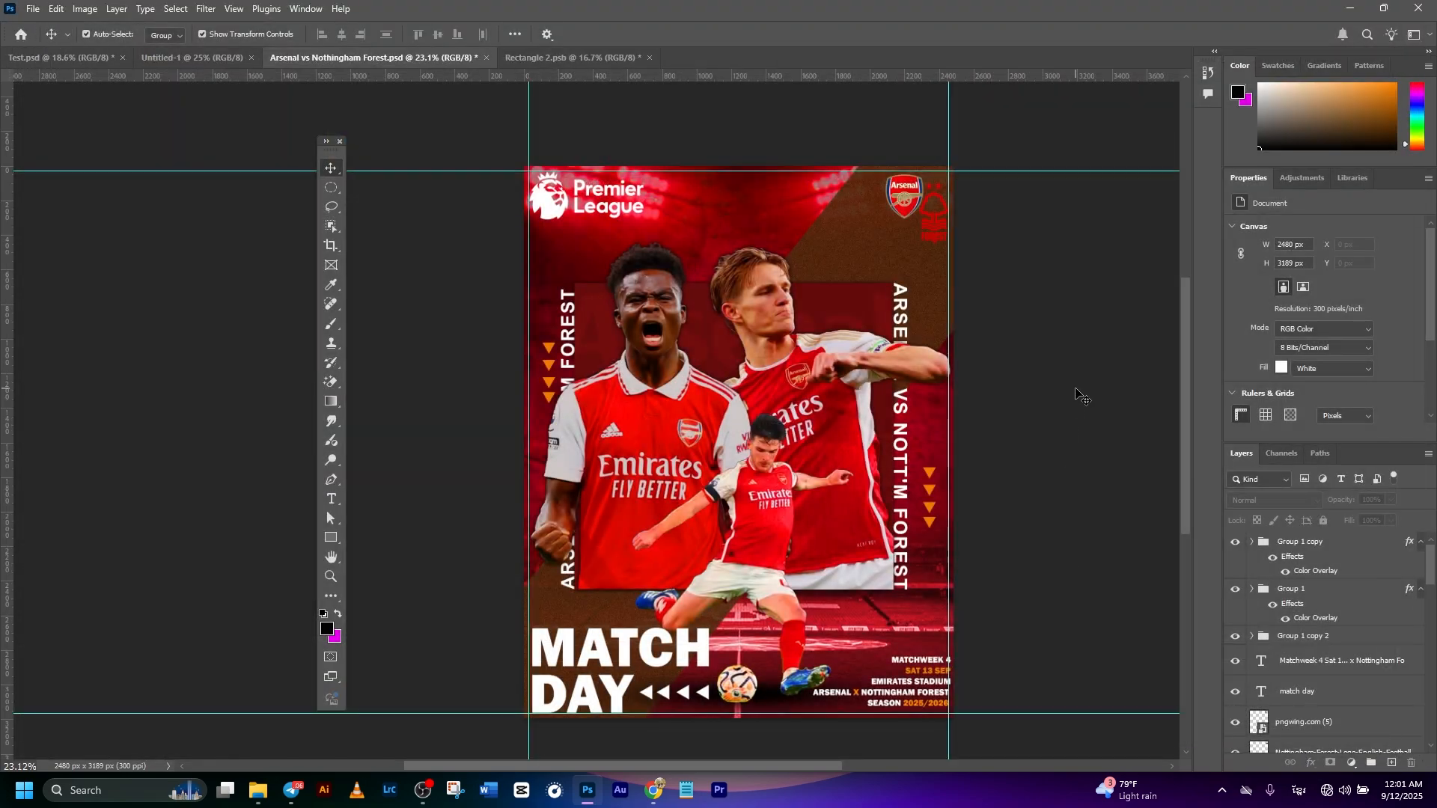
{"action": "scroll", "coordinate": [1075, 389], "scroll_direction": "down", "scroll_amount": 2}
{"action": "scroll", "coordinate": [957, 517], "scroll_direction": "left", "scroll_amount": 2}
{"action": "left_click_drag", "start_coordinate": [1068, 447], "coordinate": [1033, 450]}
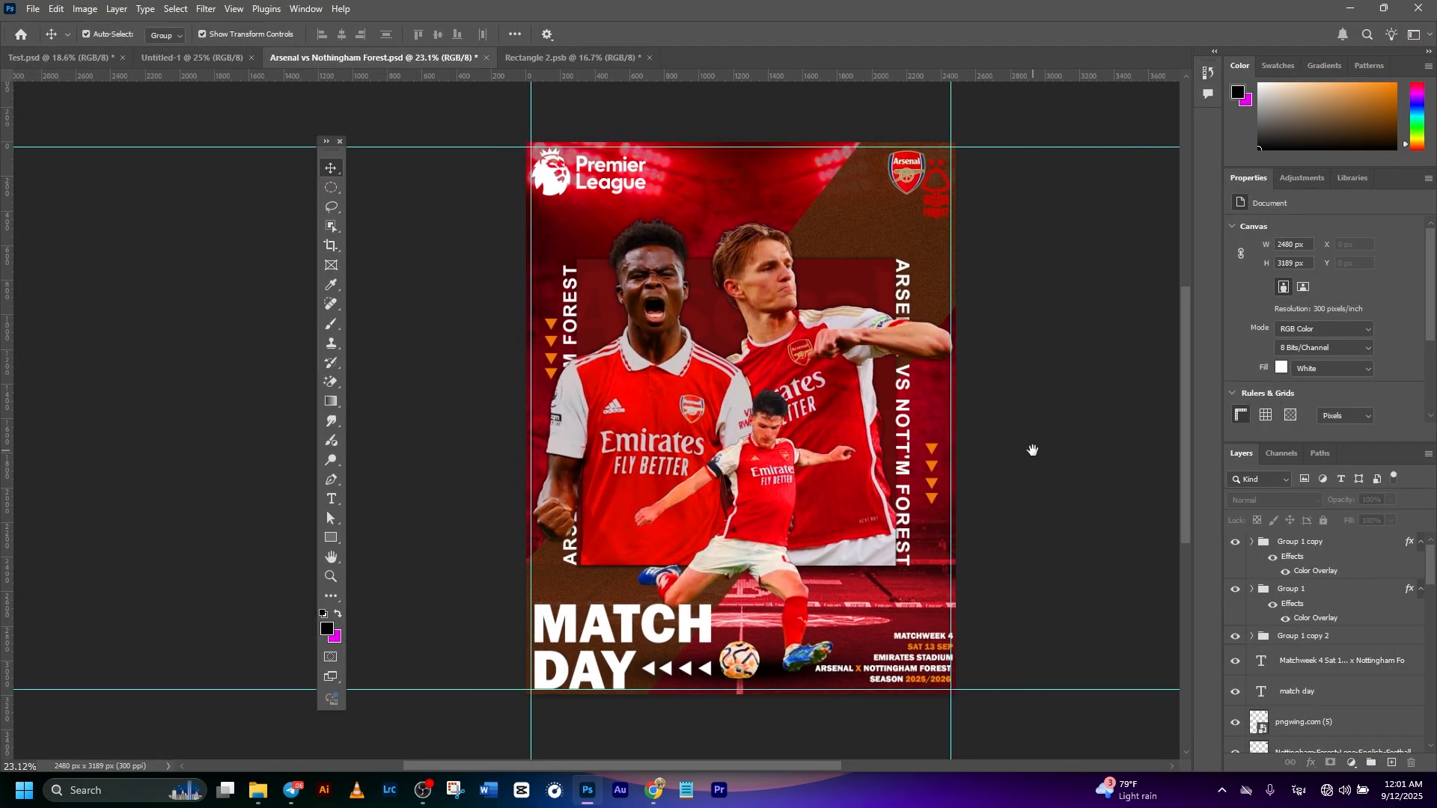